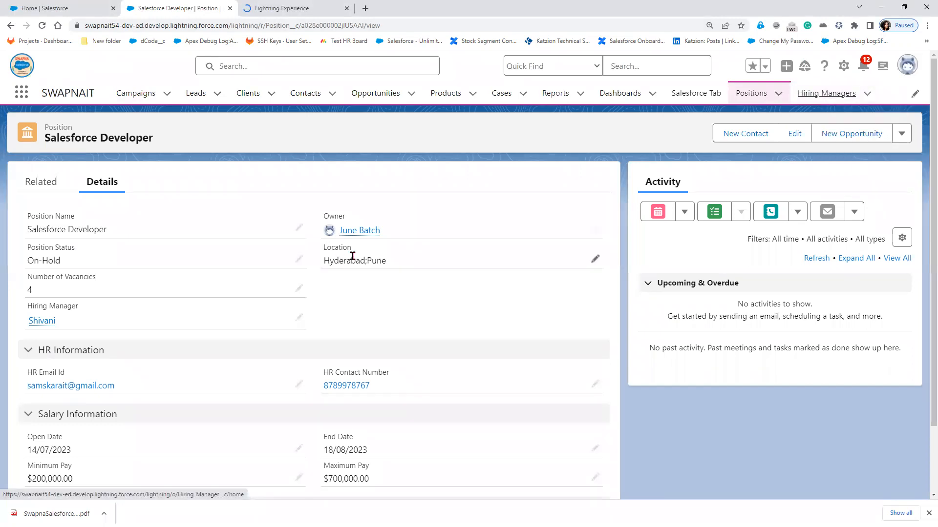
# - Highlight the position's Location value Hyderabad;Pune, then switch to the Hiring Managers tab
pyautogui.moveTo(393, 264); pyautogui.dragTo(325, 246)
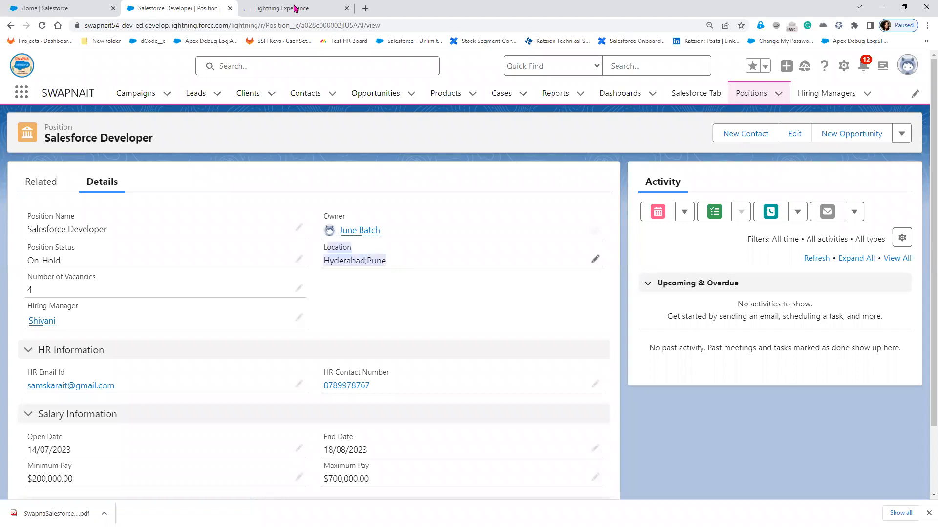
pyautogui.click(294, 8)
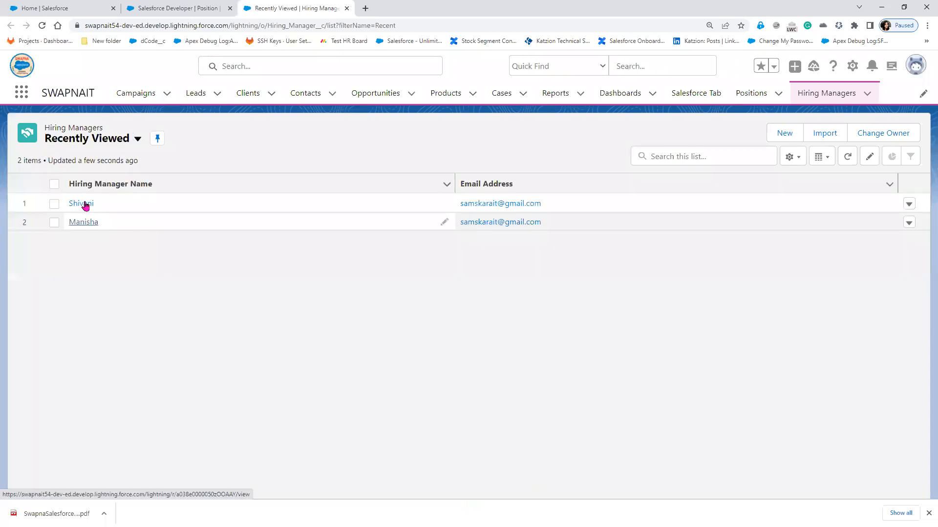
# - Open hiring manager Shivani, inspect her Location picklist (Hyderabad), then return to the position
pyautogui.click(86, 205)
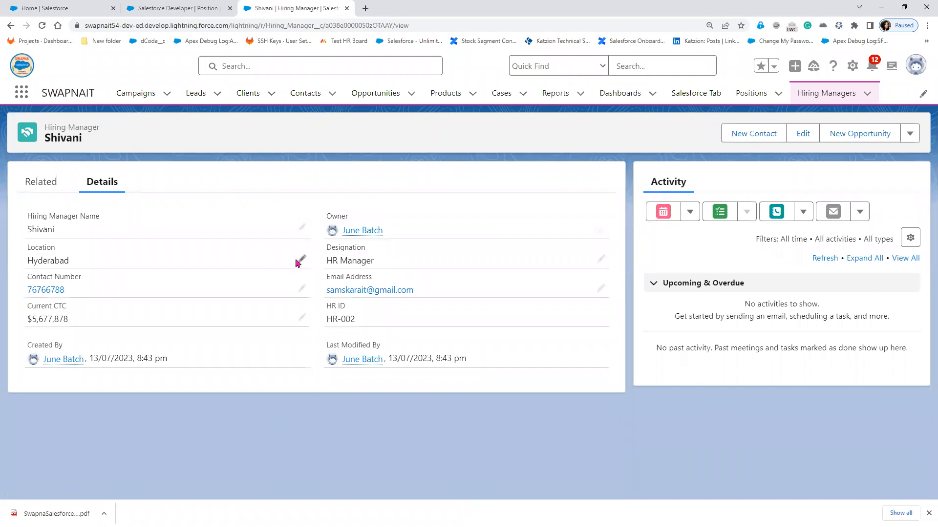
pyautogui.doubleClick(122, 320)
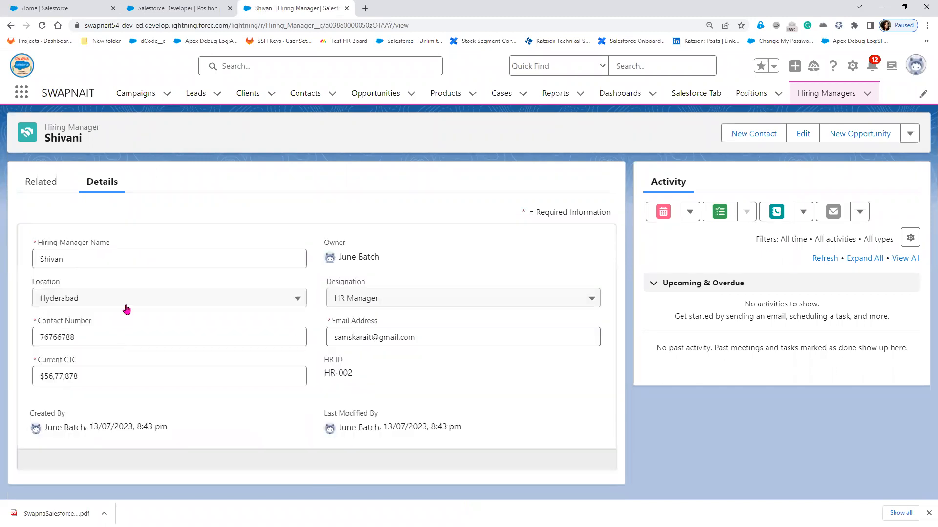
pyautogui.click(124, 306)
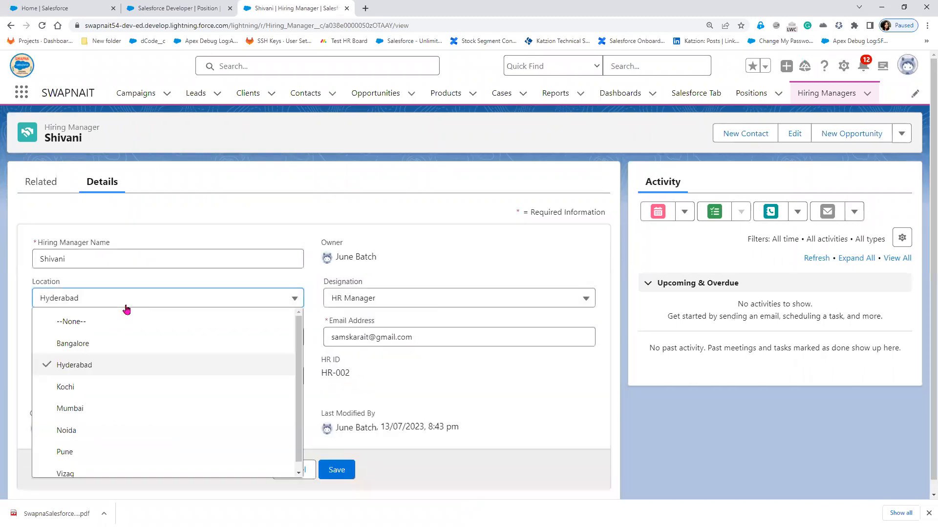
pyautogui.click(188, 14)
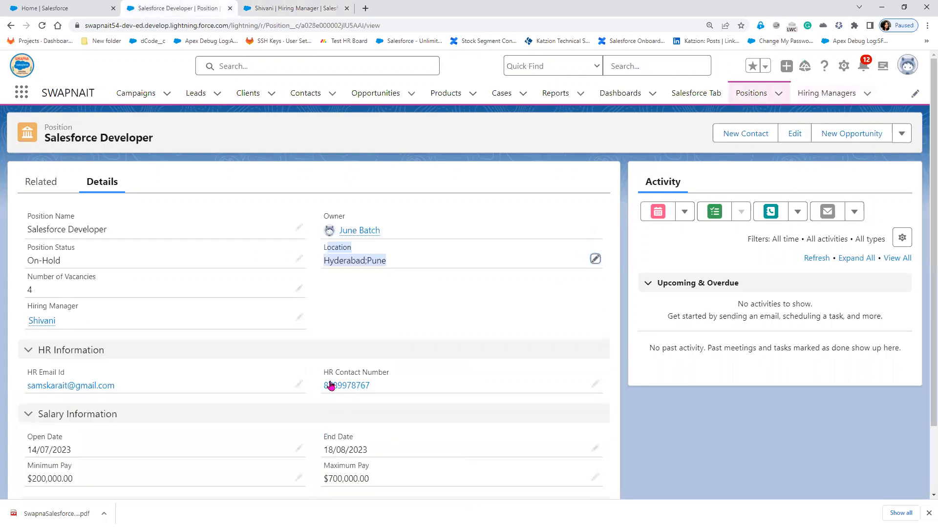
# - Start editing the position, then open the Position object in Object Manager via Setup
pyautogui.click(280, 485)
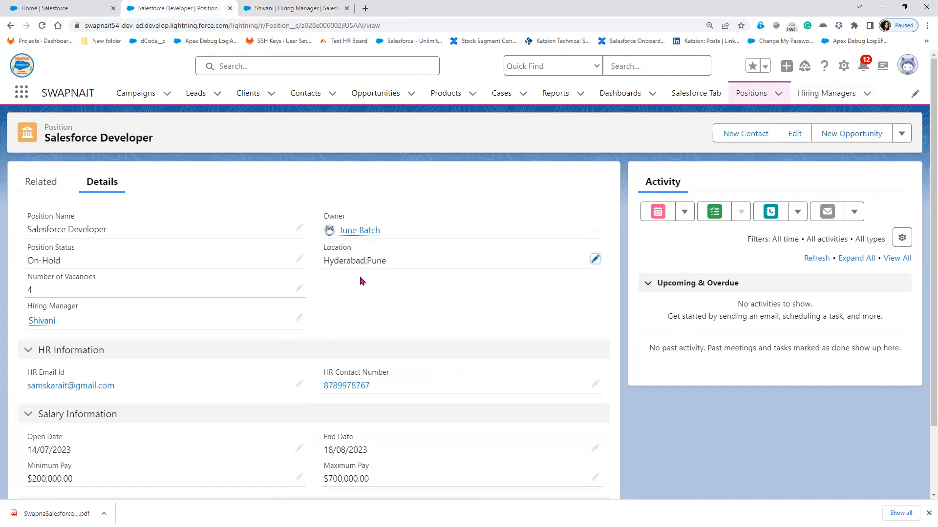
pyautogui.click(844, 67)
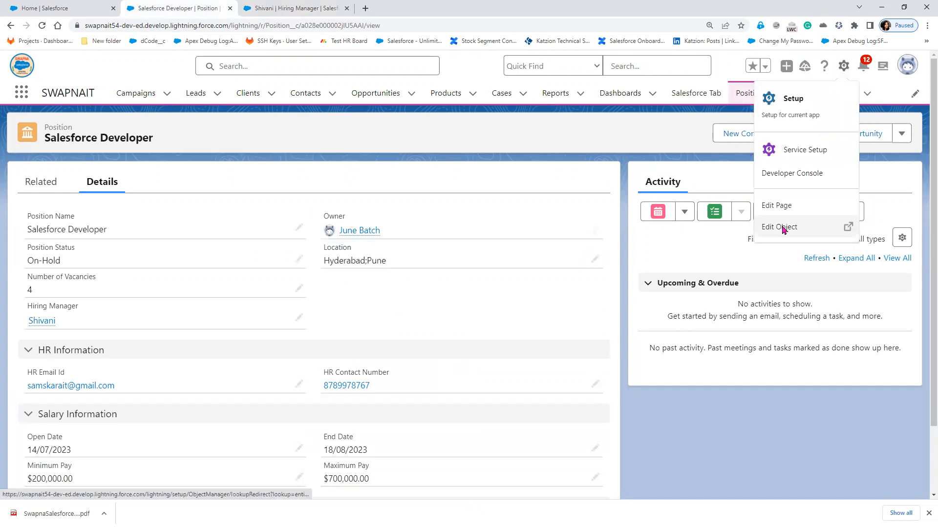
pyautogui.click(783, 229)
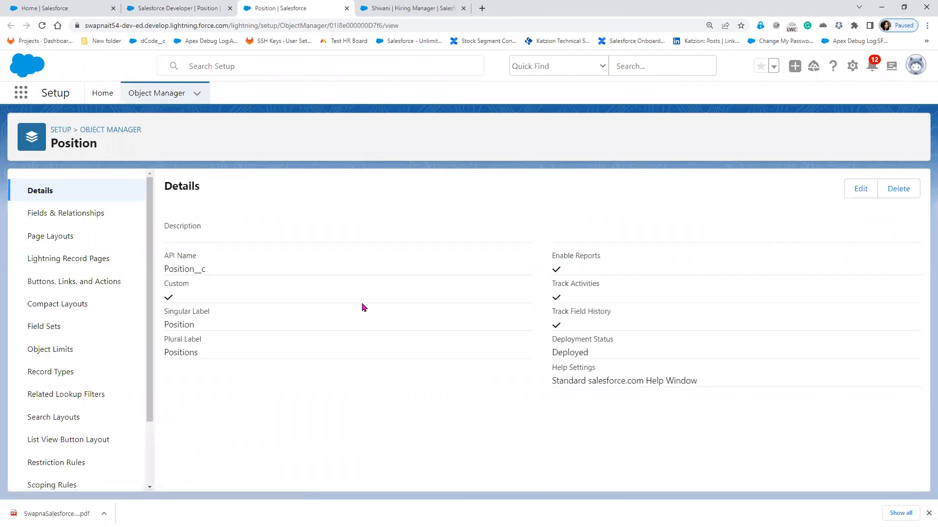
# - Find the Location field under Fields & Relationships and open its definition for editing
pyautogui.click(48, 379)
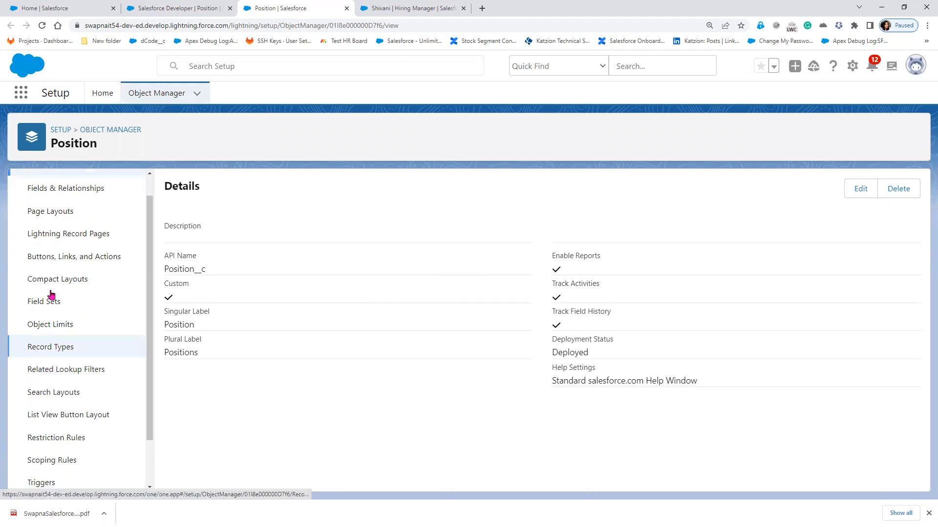
pyautogui.click(53, 220)
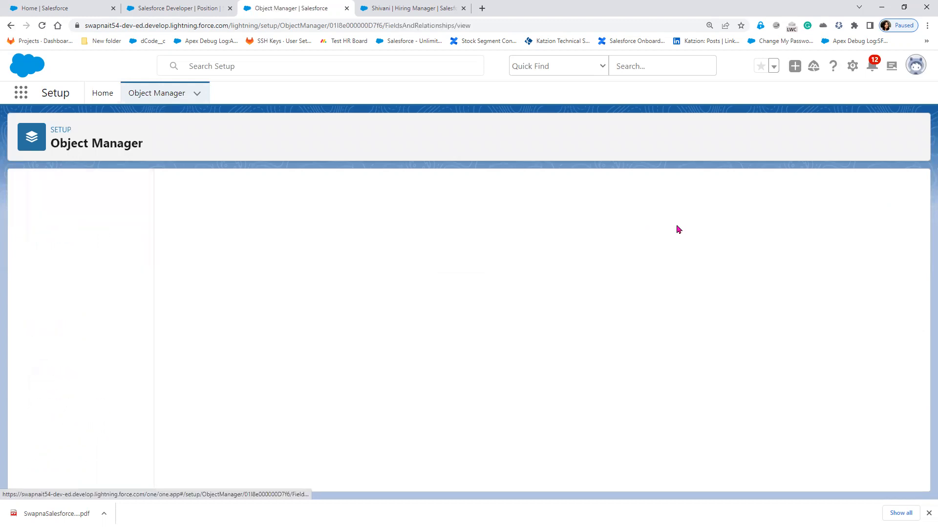
pyautogui.click(568, 189)
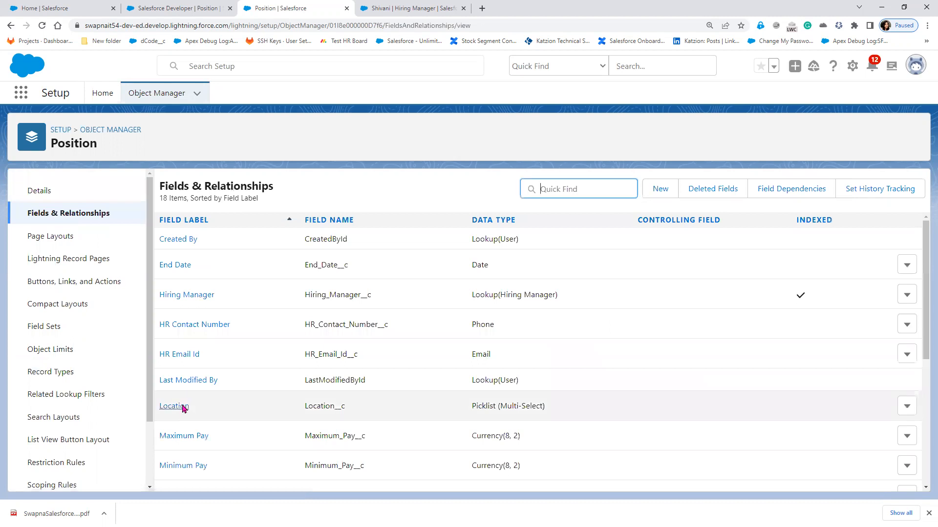
pyautogui.click(183, 407)
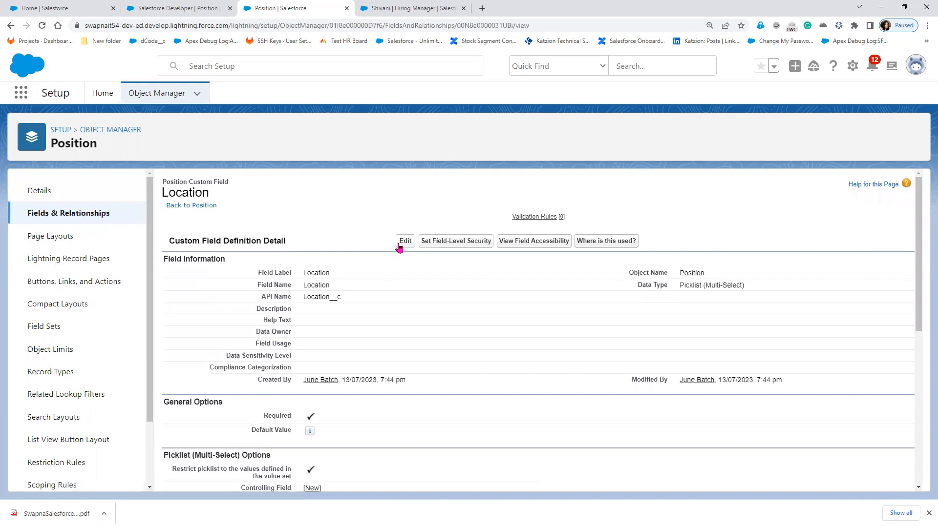
pyautogui.click(404, 242)
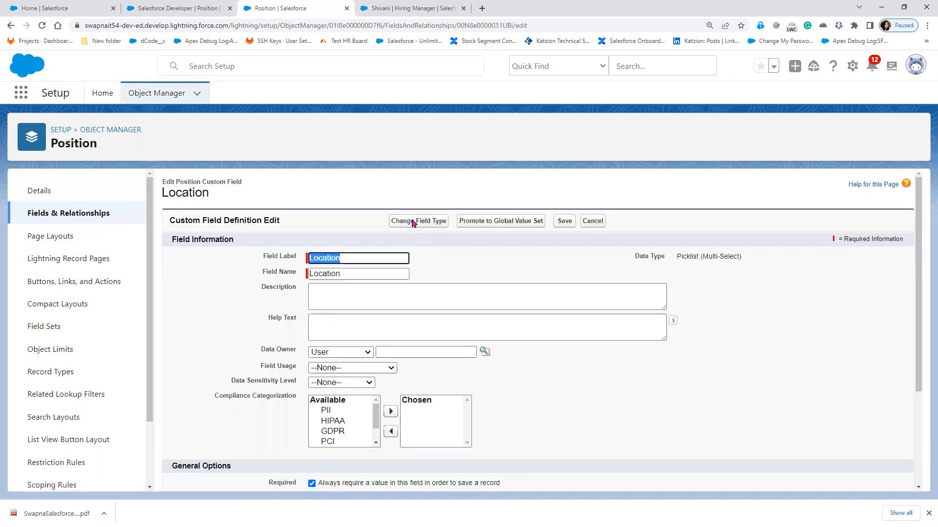
# - Change Location's type from Picklist (Multi-Select) to Picklist, accepting the data-loss warning
pyautogui.click(412, 223)
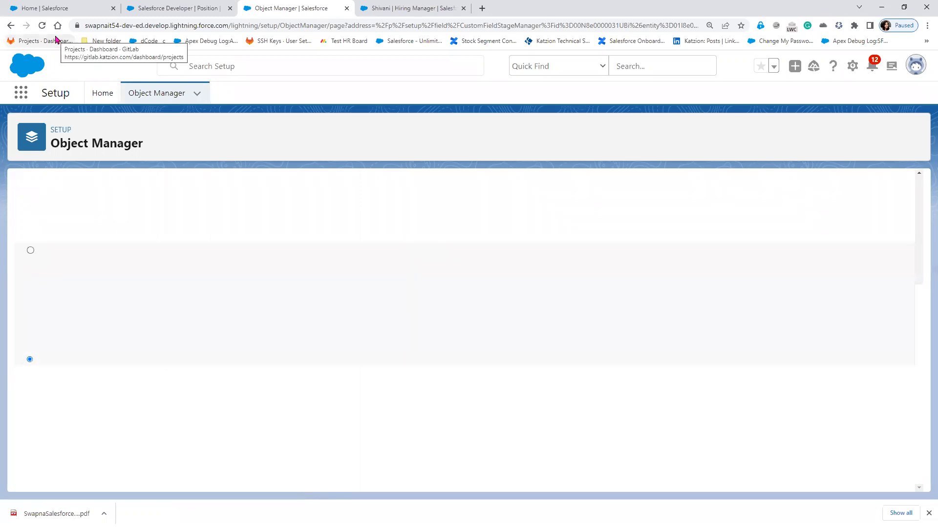
pyautogui.click(42, 25)
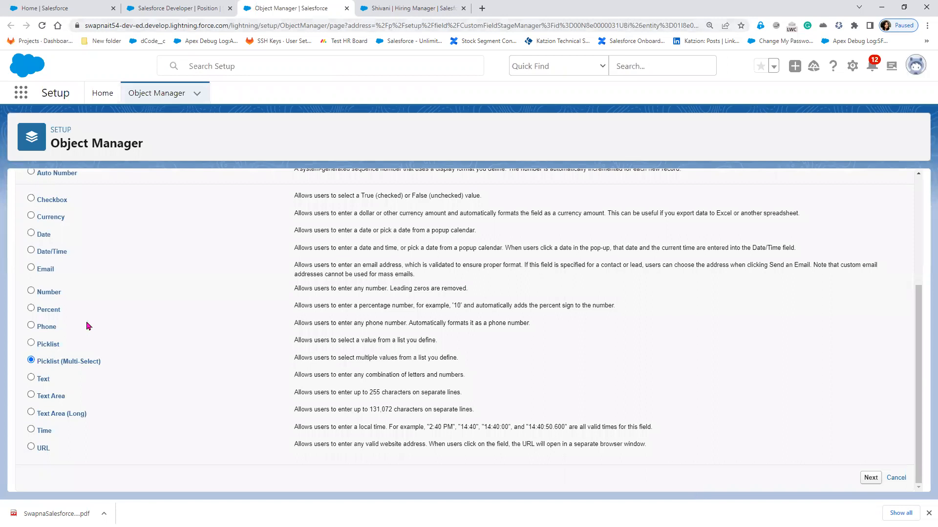
pyautogui.click(51, 344)
pyautogui.click(547, 92)
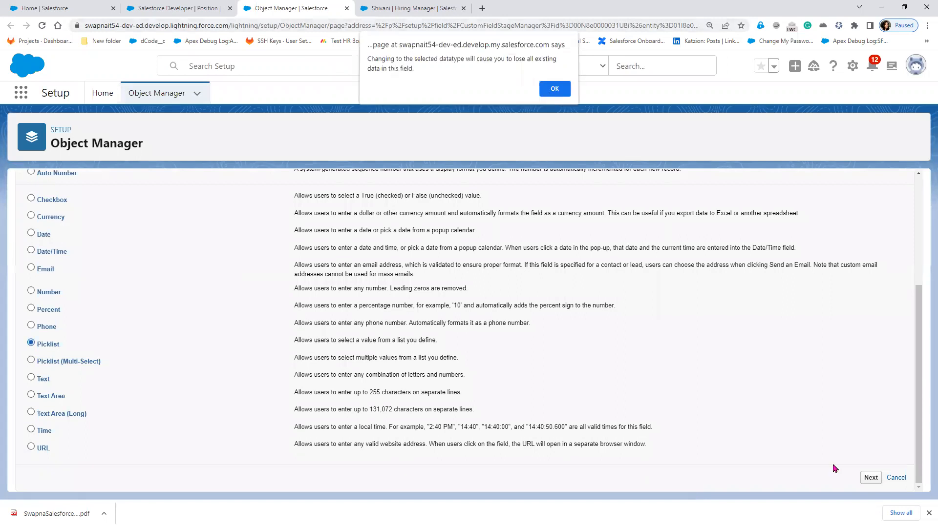
pyautogui.click(869, 478)
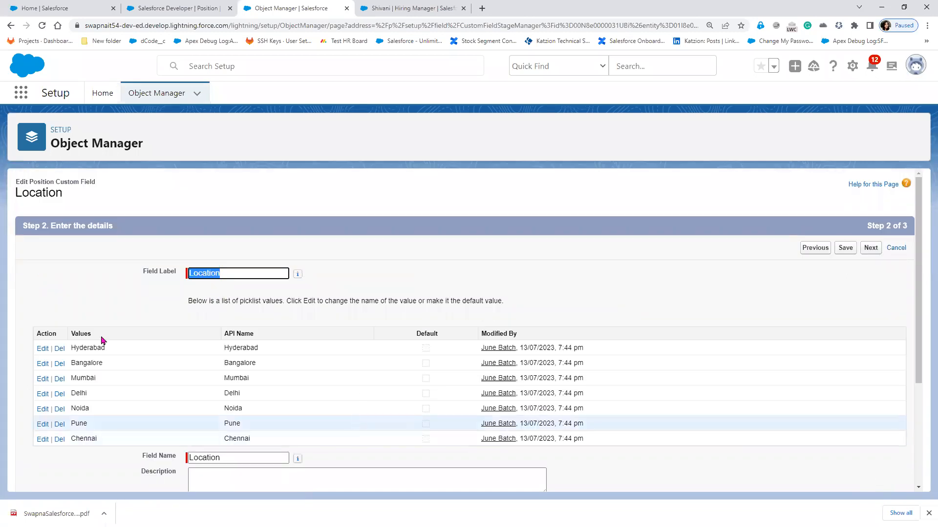
# - Keep the seven city values and save Location as a single-select Picklist
pyautogui.scroll(-1, 716, 258)
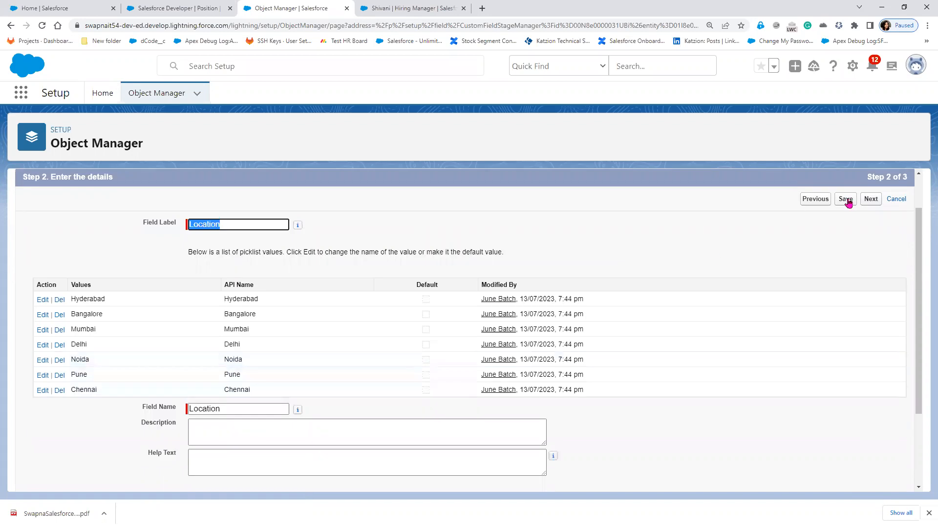
pyautogui.click(846, 200)
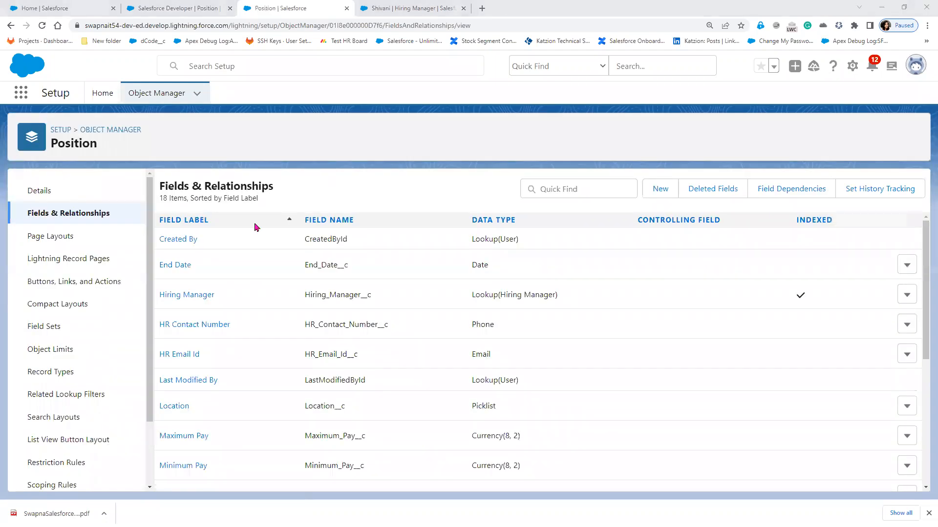
pyautogui.click(159, 8)
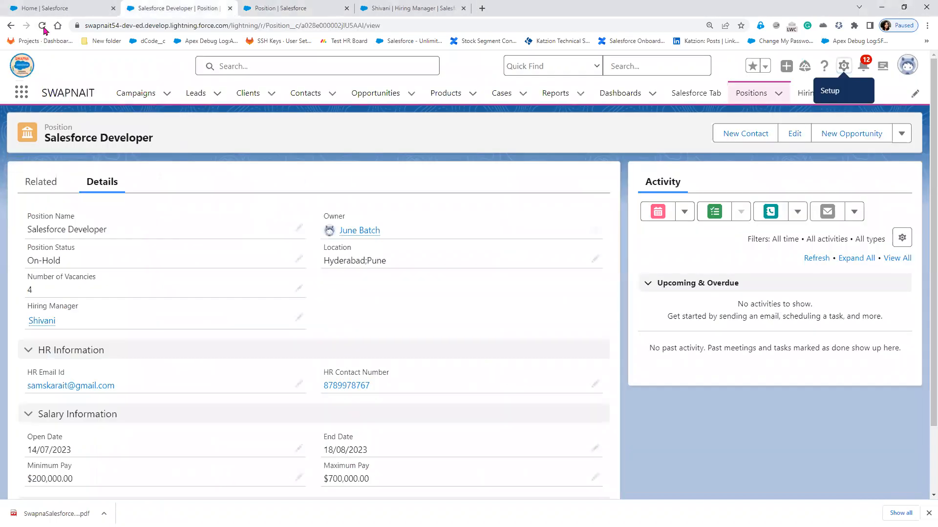
# - Reload the Salesforce Developer position and set its Location to Hyderabad
pyautogui.click(42, 26)
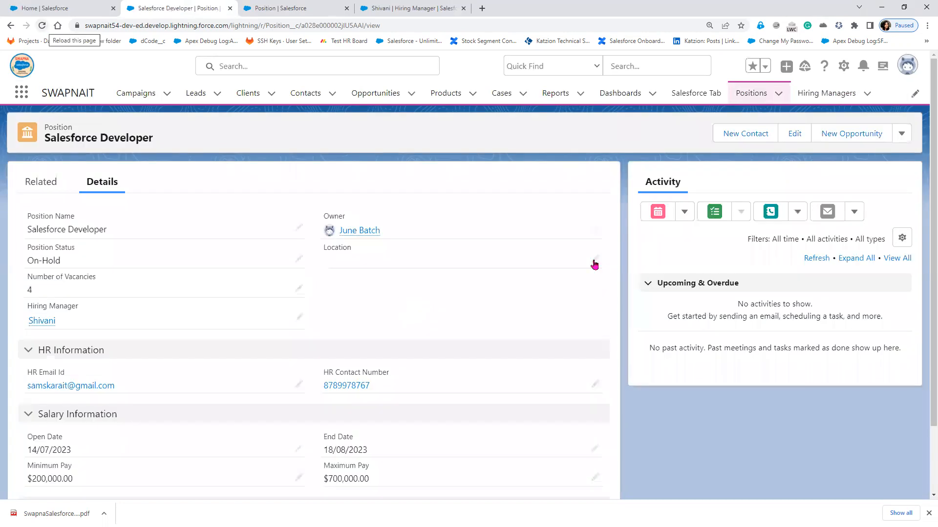
pyautogui.doubleClick(507, 294)
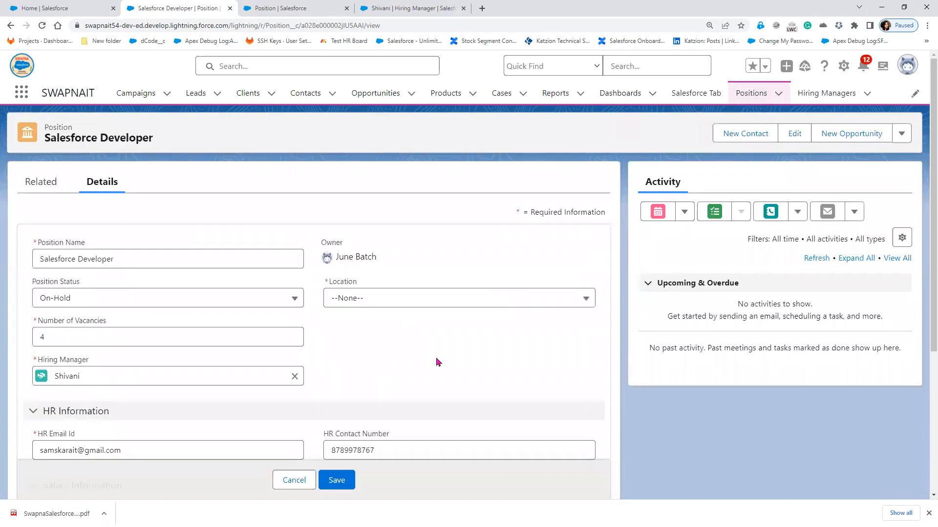
pyautogui.click(431, 349)
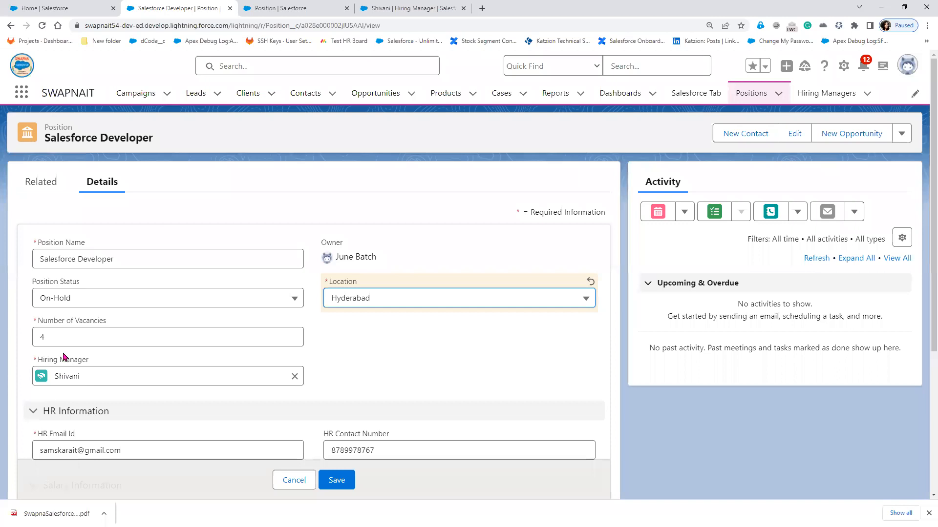
pyautogui.click(294, 376)
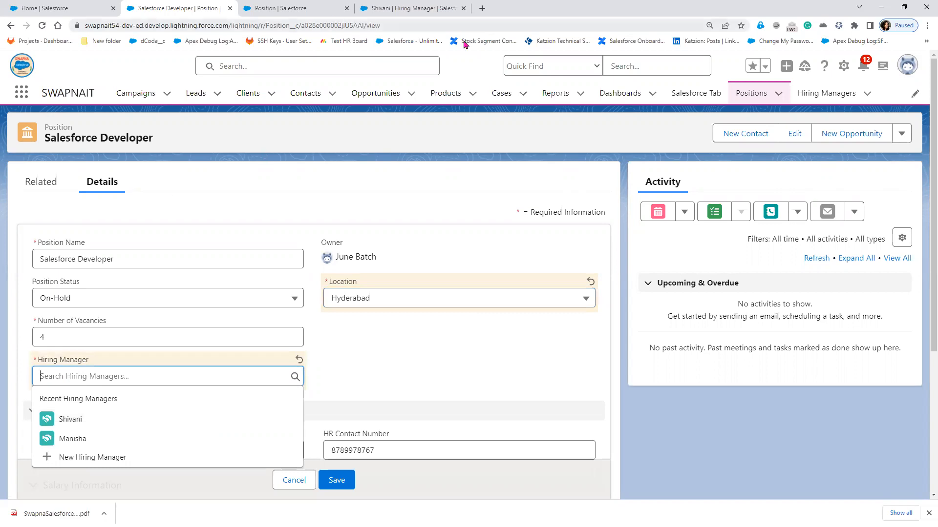
# - Open the Hiring Managers list from Shivani's record tab
pyautogui.click(306, 12)
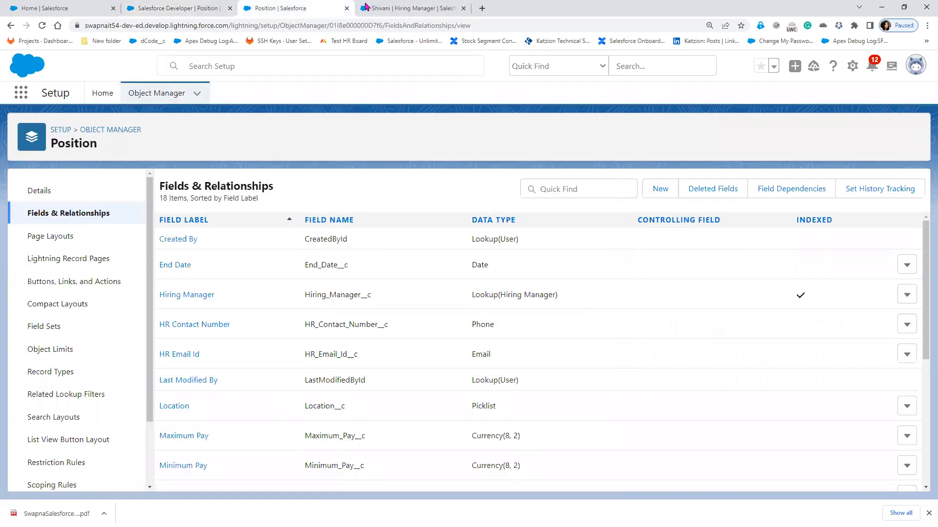
pyautogui.click(401, 9)
pyautogui.click(808, 93)
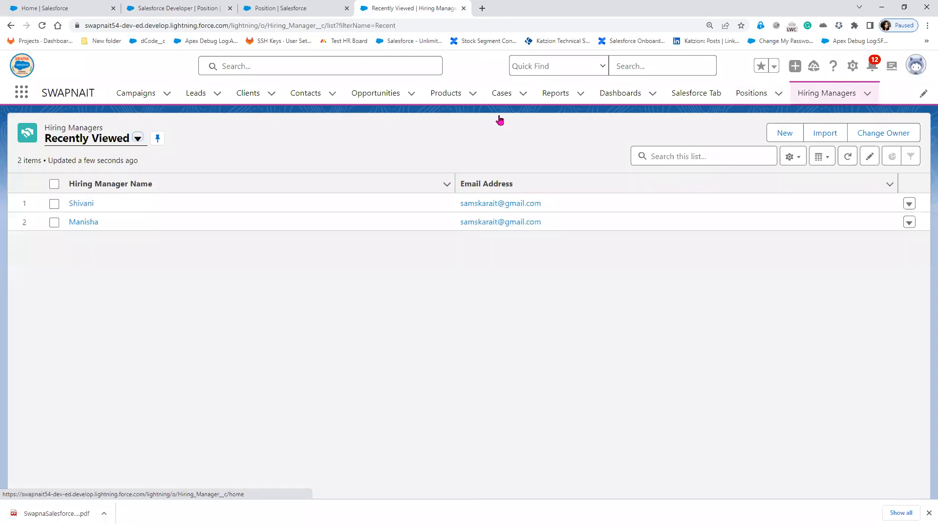
# - Switch the Hiring Managers list to the All list view
pyautogui.click(137, 139)
pyautogui.click(120, 177)
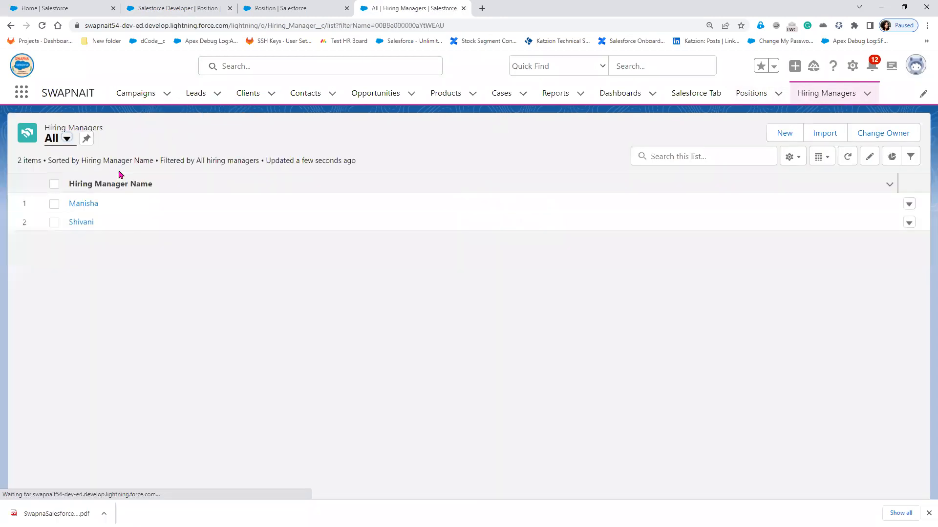
pyautogui.click(277, 9)
# - On the position edit form, review the Hiring Manager choices and keep Location Hyderabad
pyautogui.click(178, 9)
pyautogui.click(112, 377)
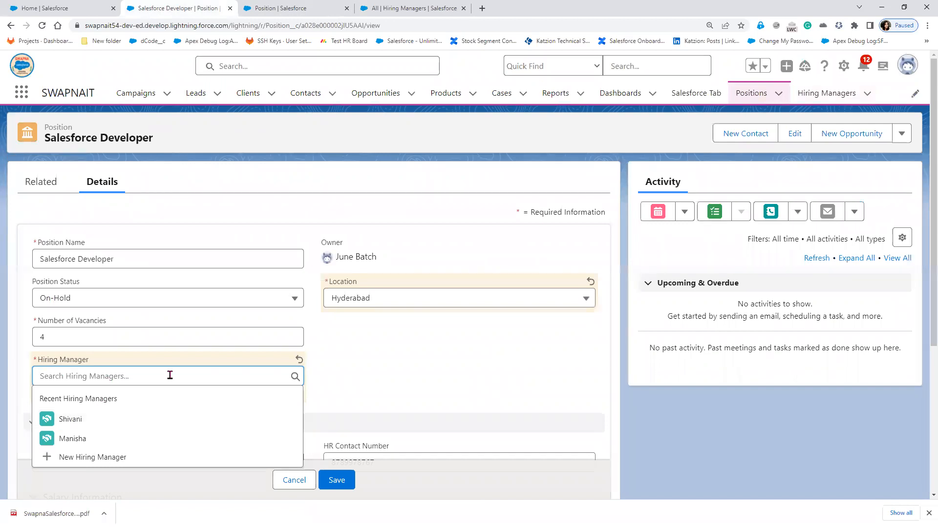
pyautogui.click(441, 303)
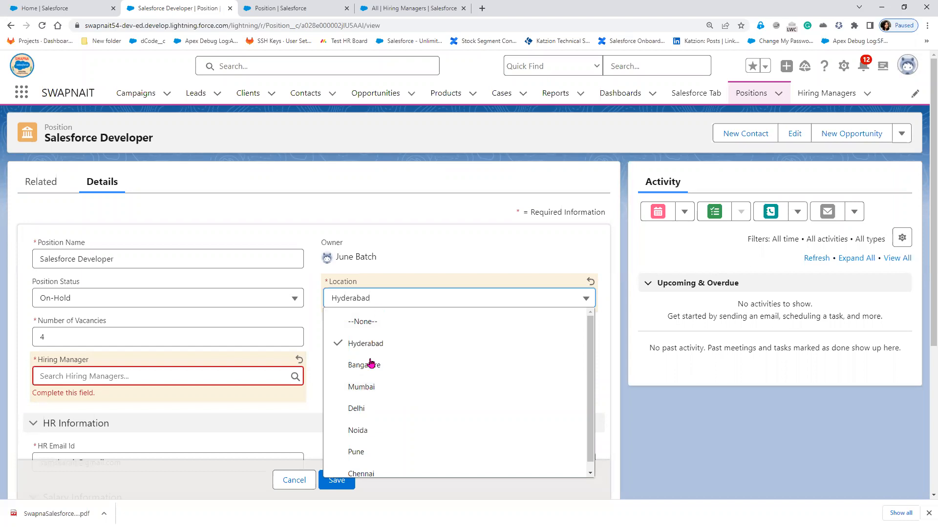
pyautogui.click(172, 376)
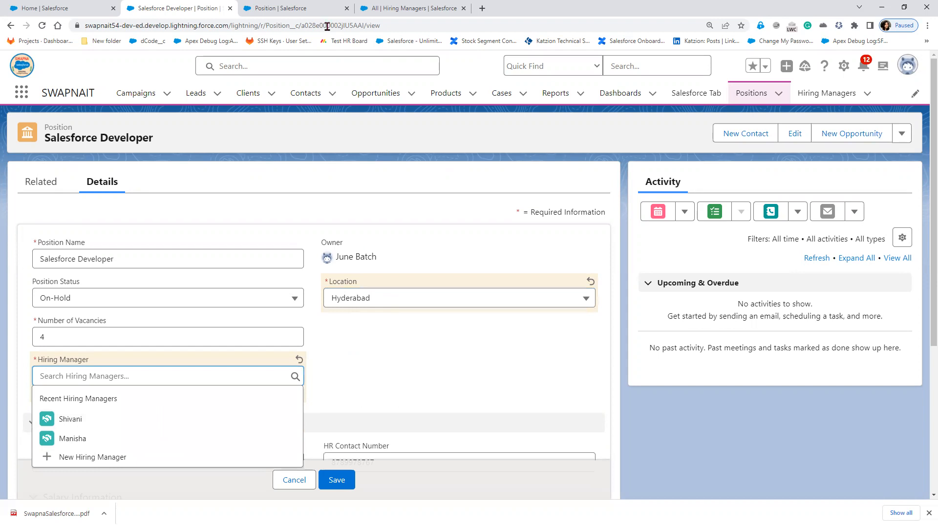
pyautogui.click(396, 13)
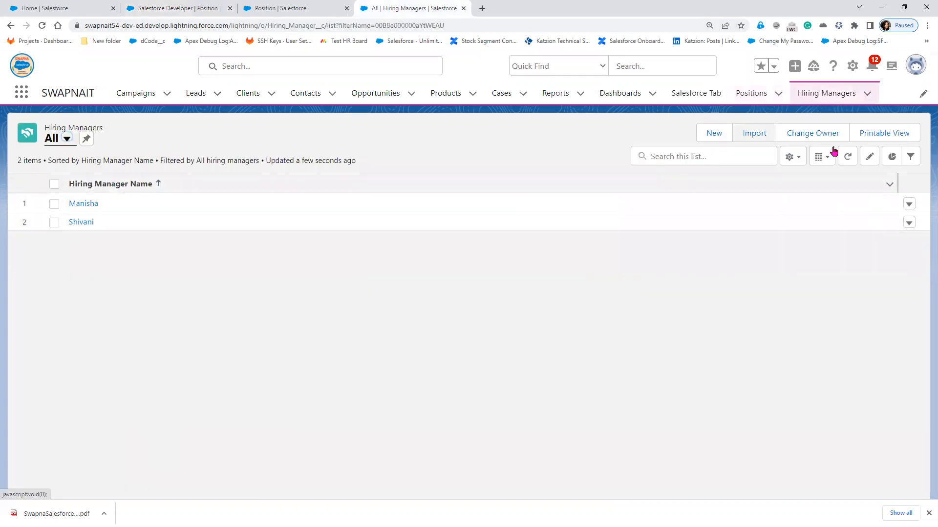
# - Move Location into the list view's Visible Fields via Select Fields to Display and save
pyautogui.click(791, 157)
pyautogui.click(746, 309)
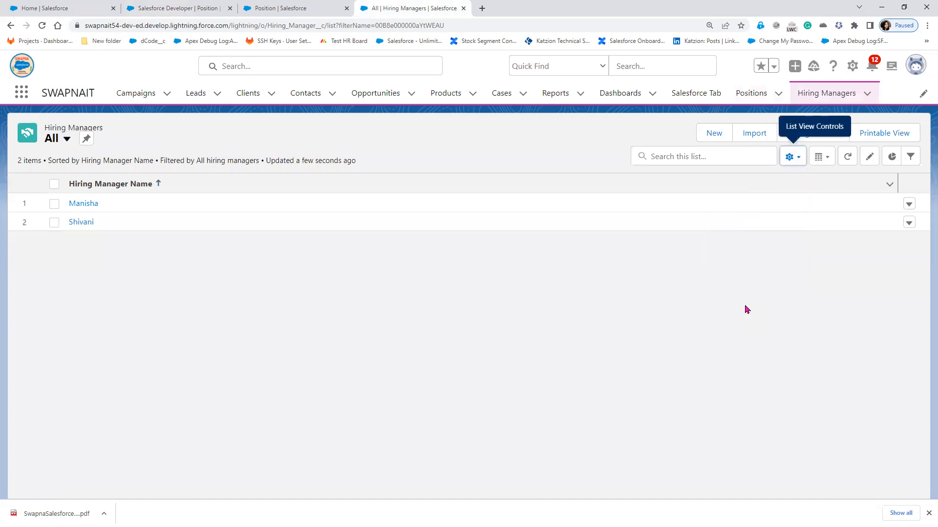
pyautogui.scroll(-3, 352, 309)
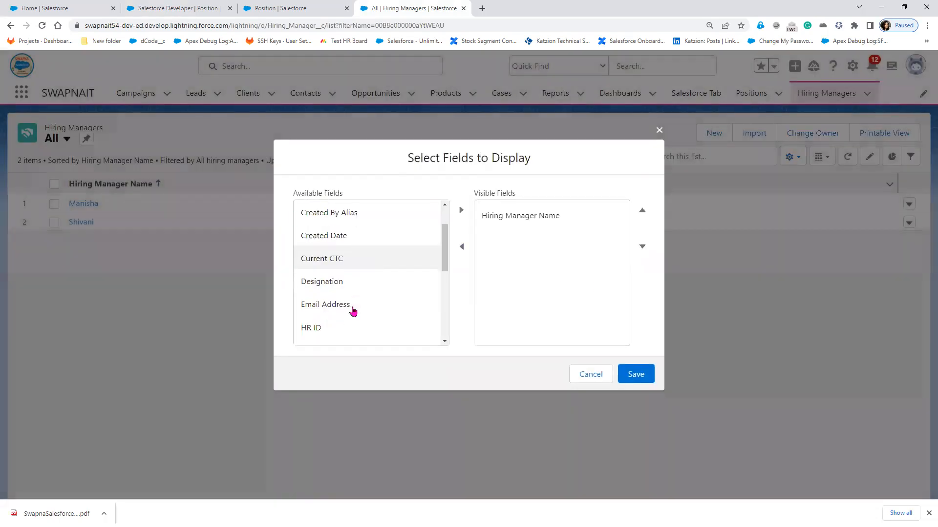
pyautogui.scroll(-3, 353, 312)
pyautogui.click(348, 296)
pyautogui.click(460, 210)
pyautogui.click(635, 374)
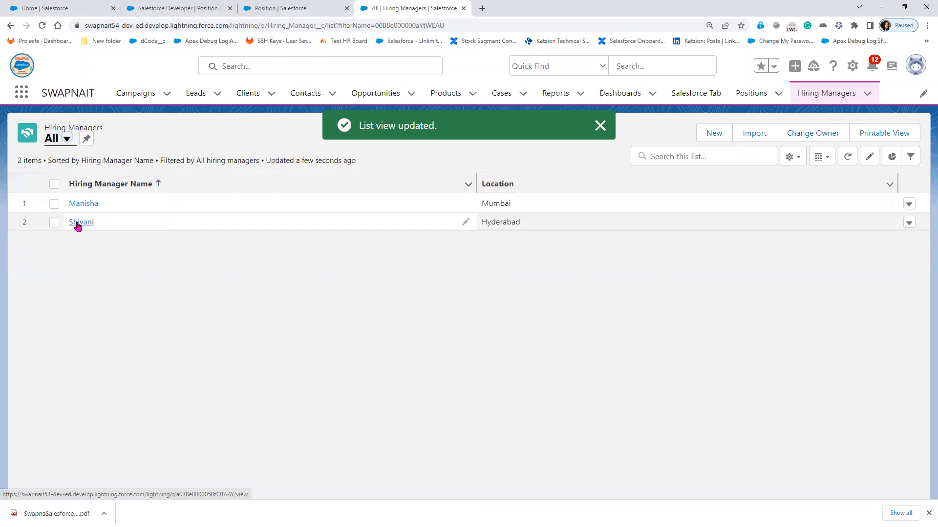
# - On the position edit form, set Location to Mumbai and check the Hiring Manager choices
pyautogui.click(286, 9)
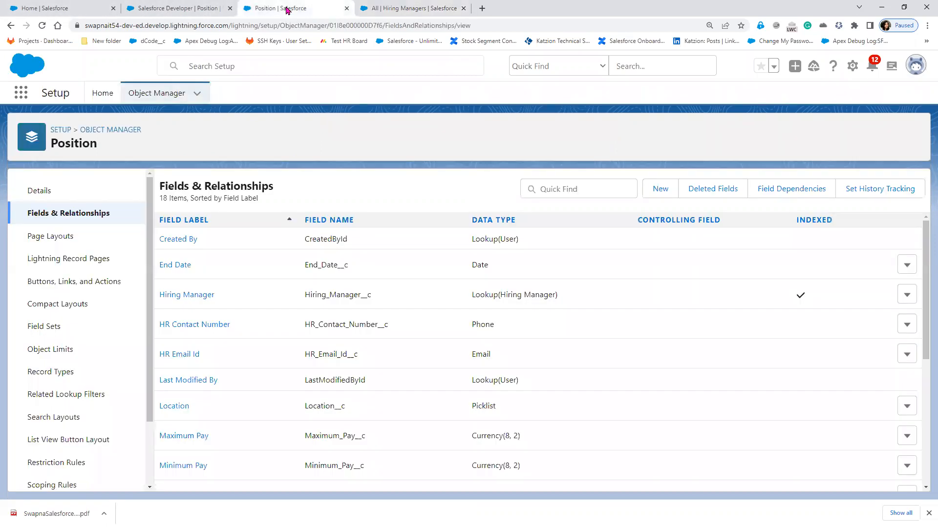
pyautogui.click(170, 9)
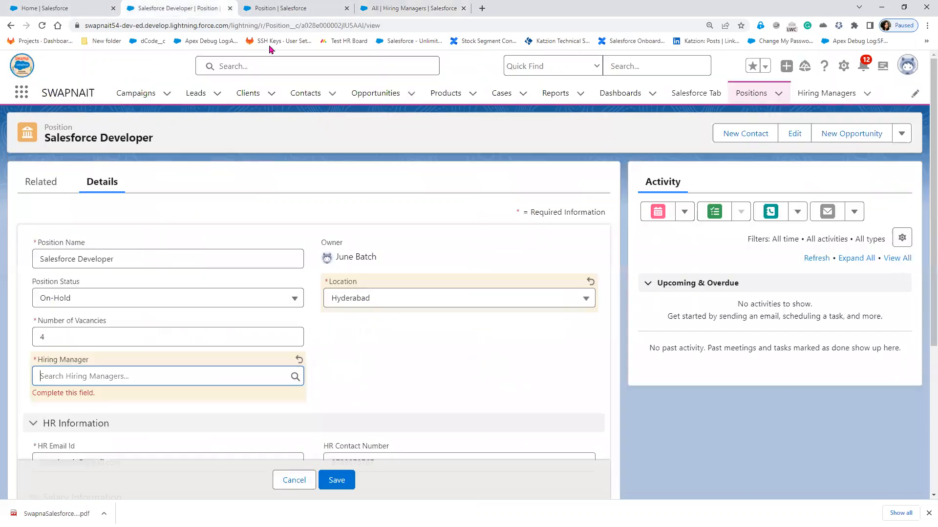
pyautogui.click(415, 302)
pyautogui.click(404, 385)
pyautogui.click(249, 377)
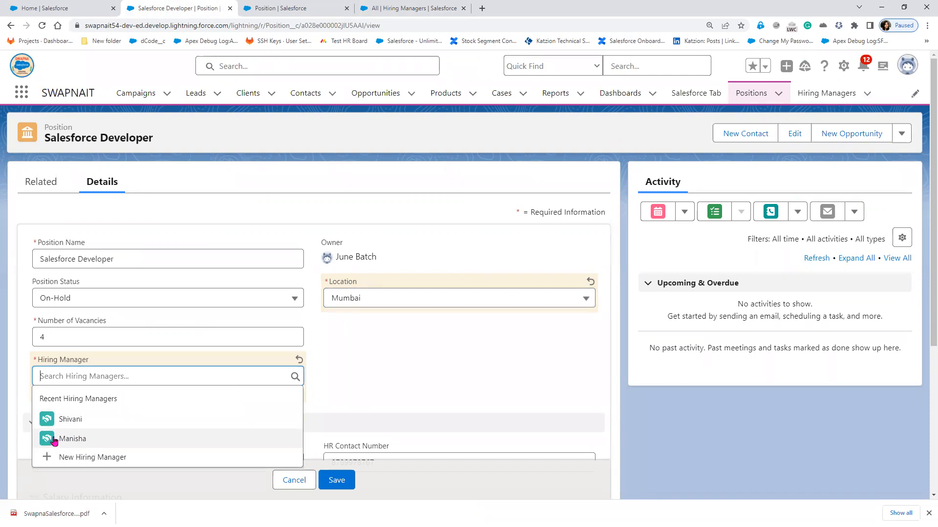
# - Set Location back to Hyderabad, recheck Hiring Manager choices, and compare with the Hiring Managers list
pyautogui.click(466, 306)
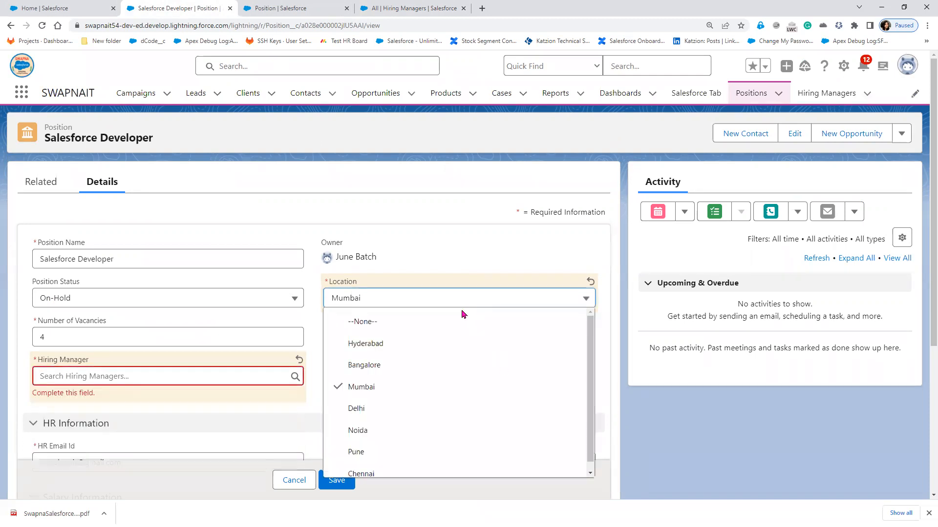
pyautogui.click(391, 344)
pyautogui.click(129, 373)
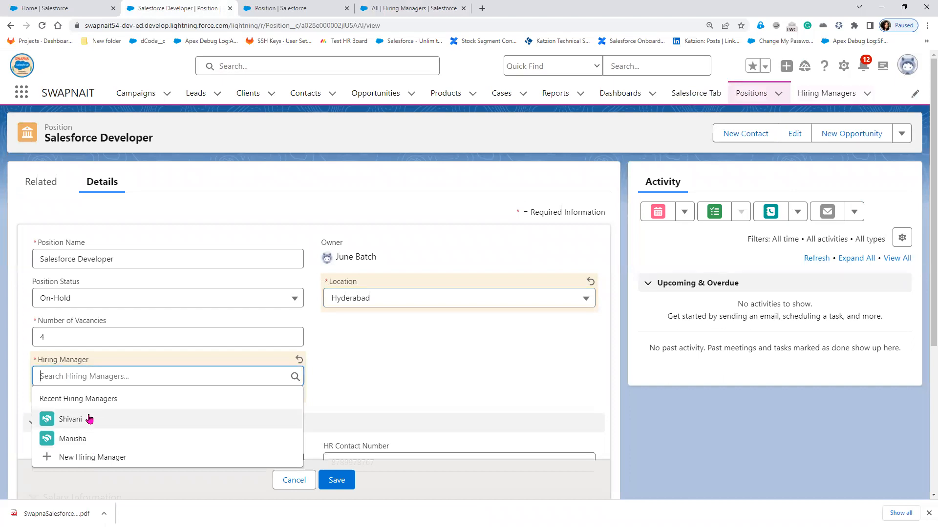
pyautogui.click(416, 10)
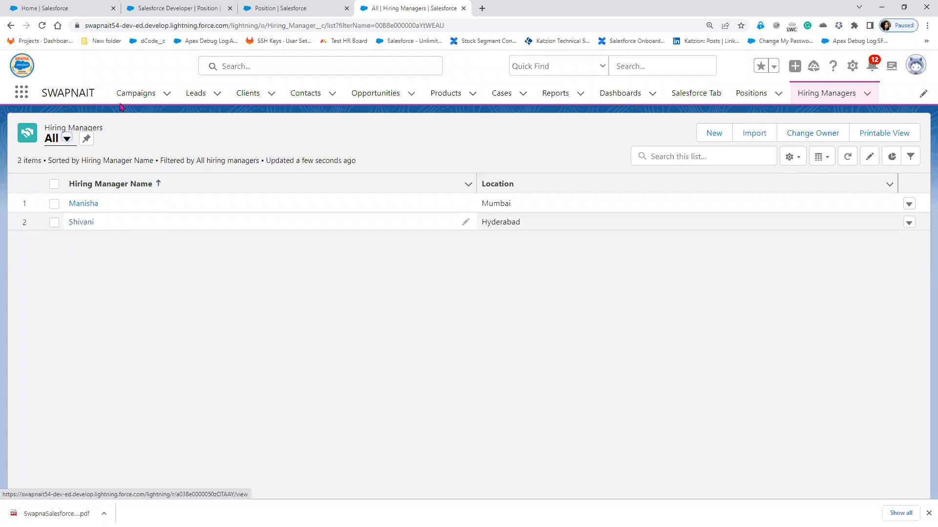
pyautogui.click(323, 11)
pyautogui.click(160, 8)
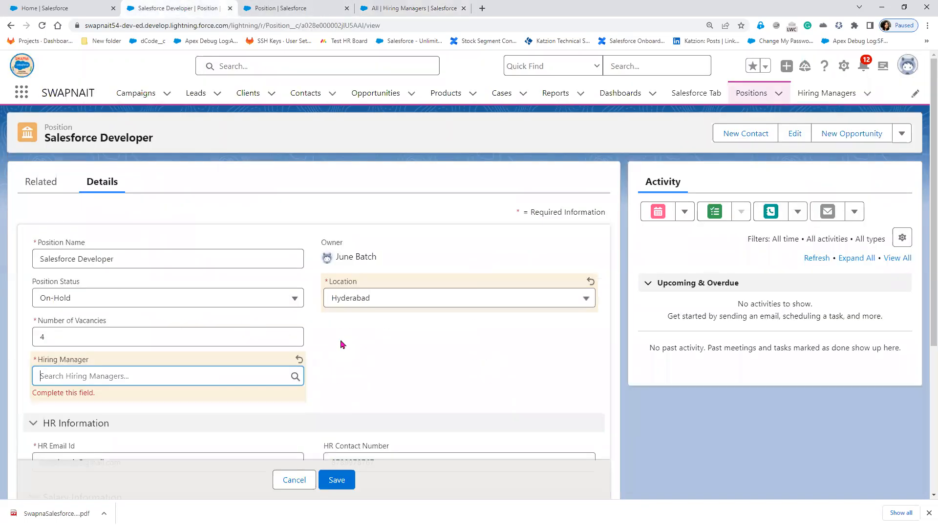
# - Advance the slide show to Lookup Filter Configuration, reveal its first bullet, and return to Chrome
pyautogui.hotkey('alt', 'Tab')
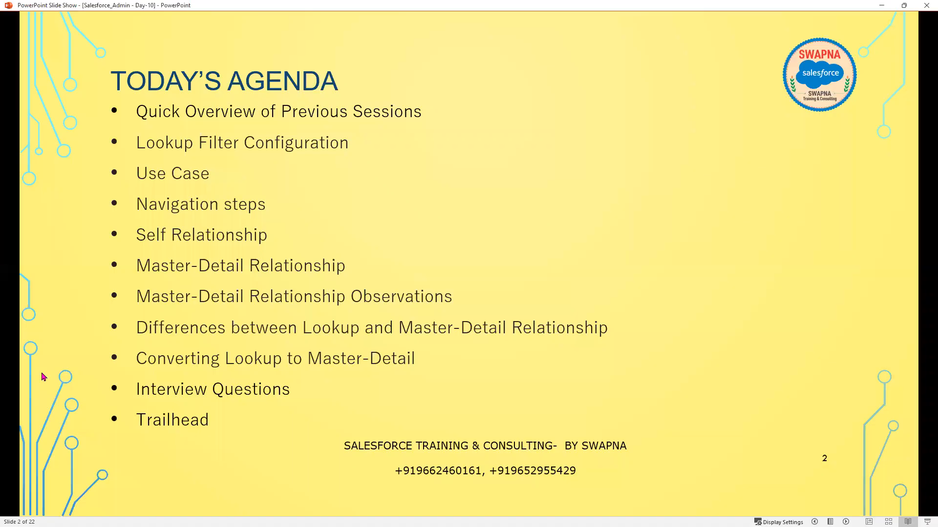
pyautogui.click(365, 399)
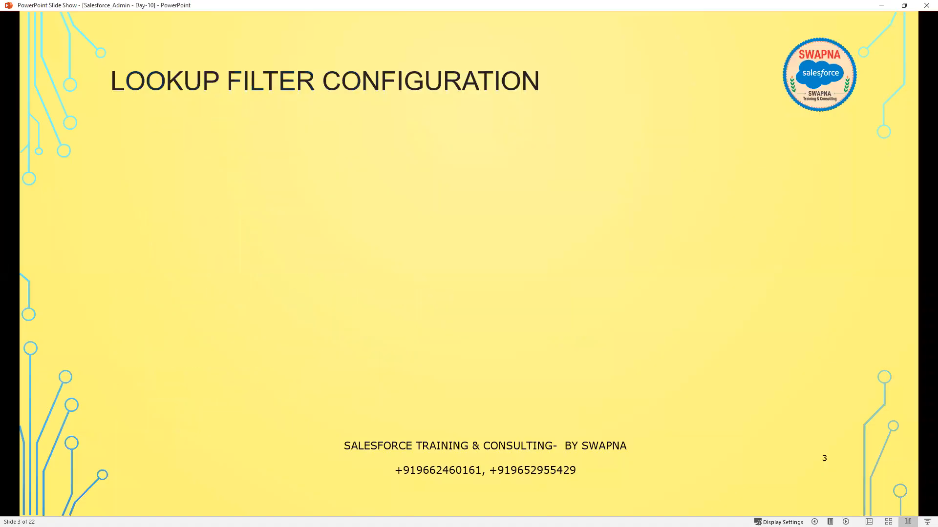
pyautogui.hotkey('alt', 'Tab')
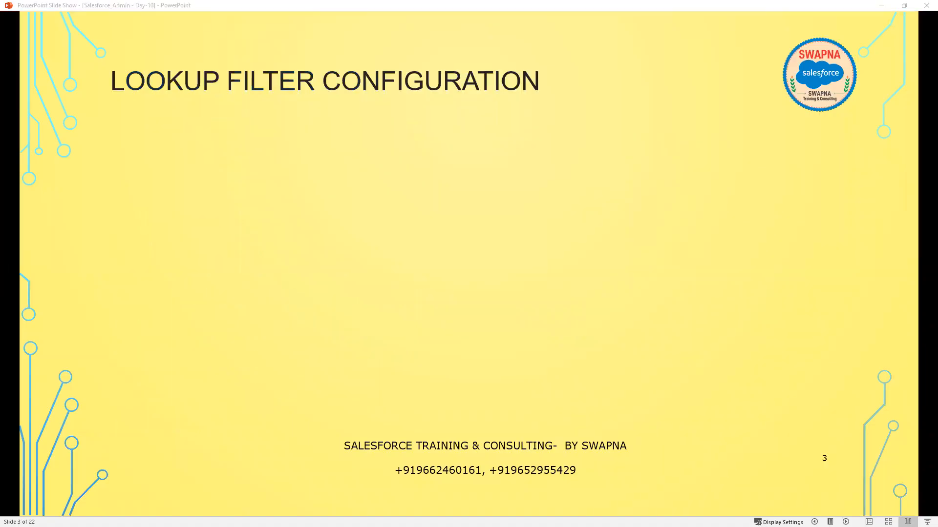
pyautogui.click(304, 361)
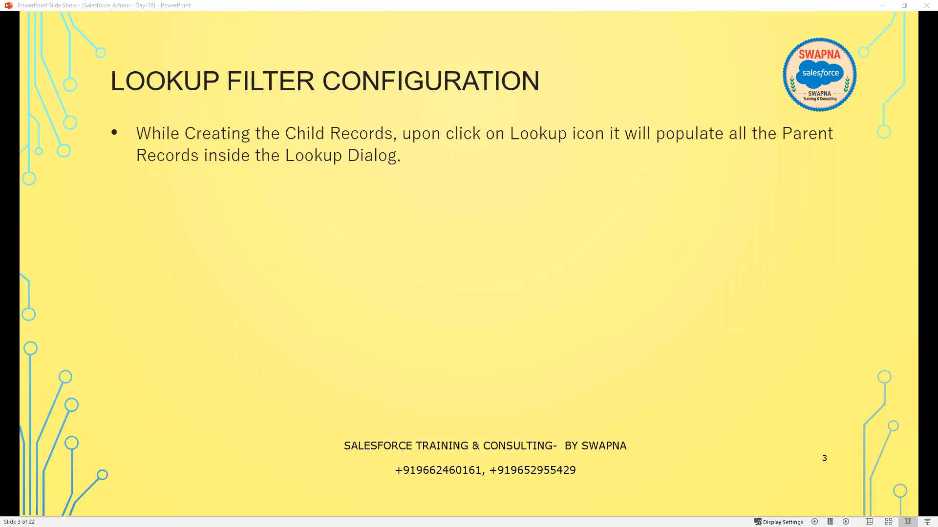
pyautogui.hotkey('alt', 'Tab')
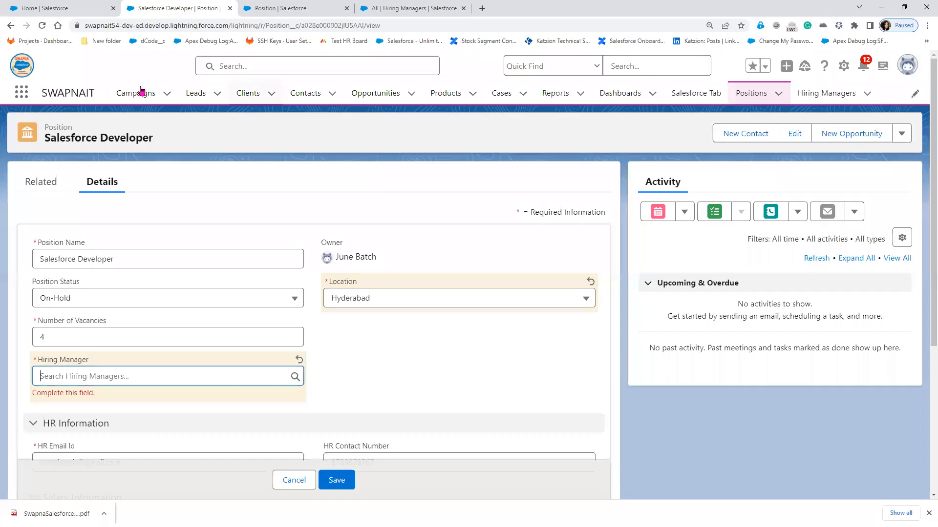
# - Open the Hyderabad HR Manager's record from the full Hiring Managers list
pyautogui.click(143, 375)
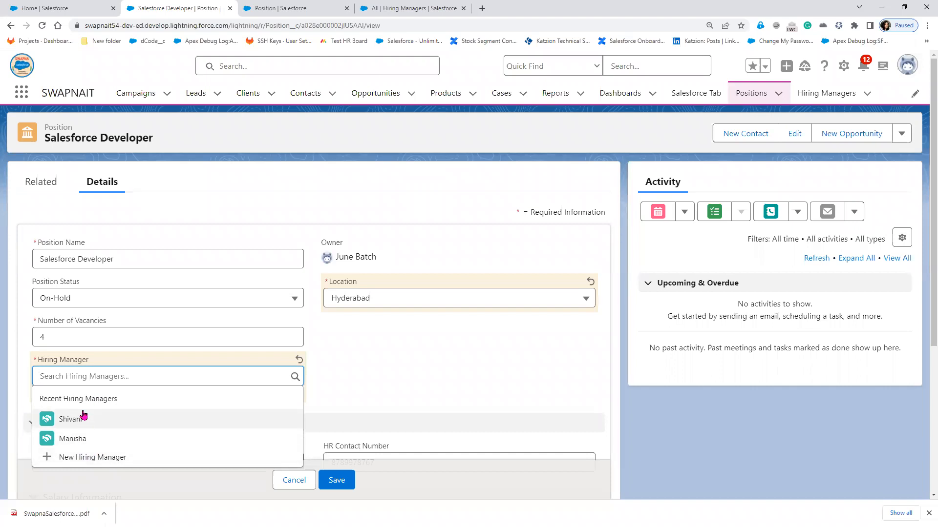
pyautogui.click(408, 8)
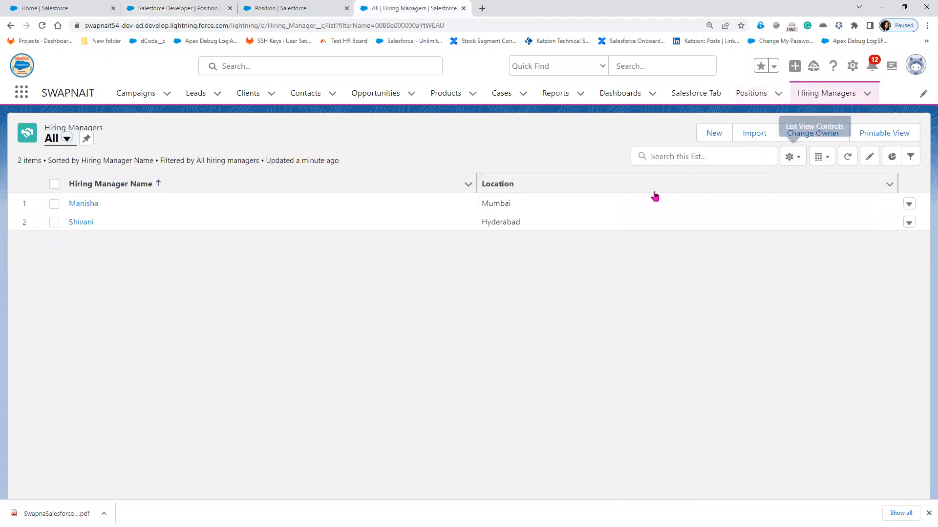
pyautogui.click(909, 203)
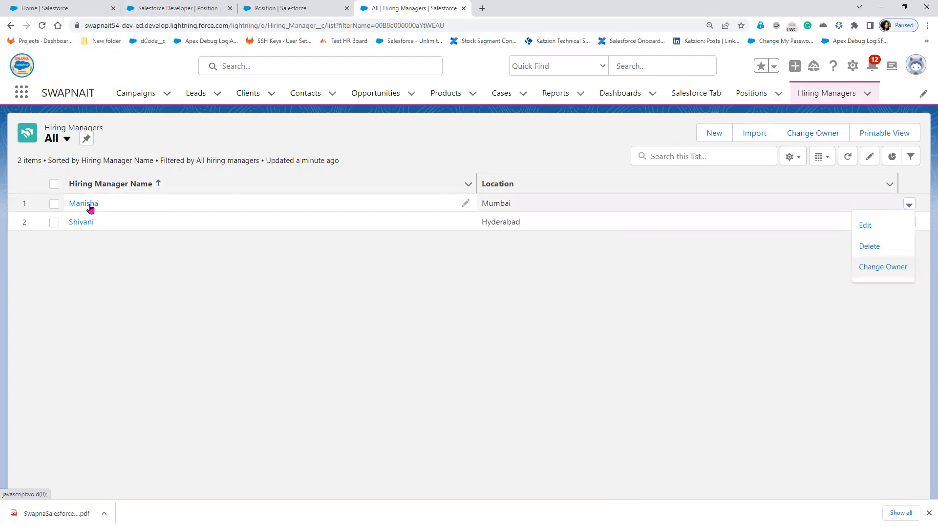
pyautogui.click(80, 223)
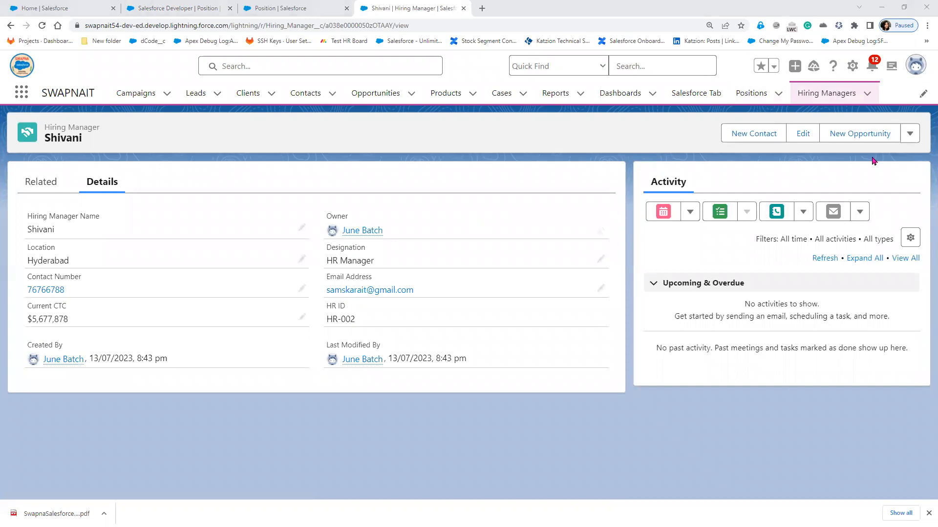
pyautogui.click(910, 139)
# - Clone the Hyderabad hiring manager under a new manager name, save it, and return to the position
pyautogui.click(896, 220)
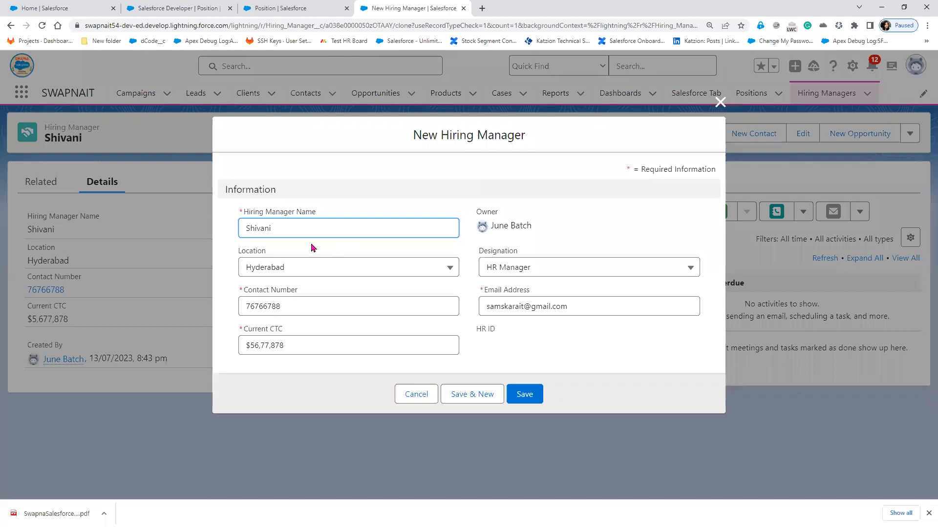
pyautogui.moveTo(284, 227); pyautogui.dragTo(189, 221)
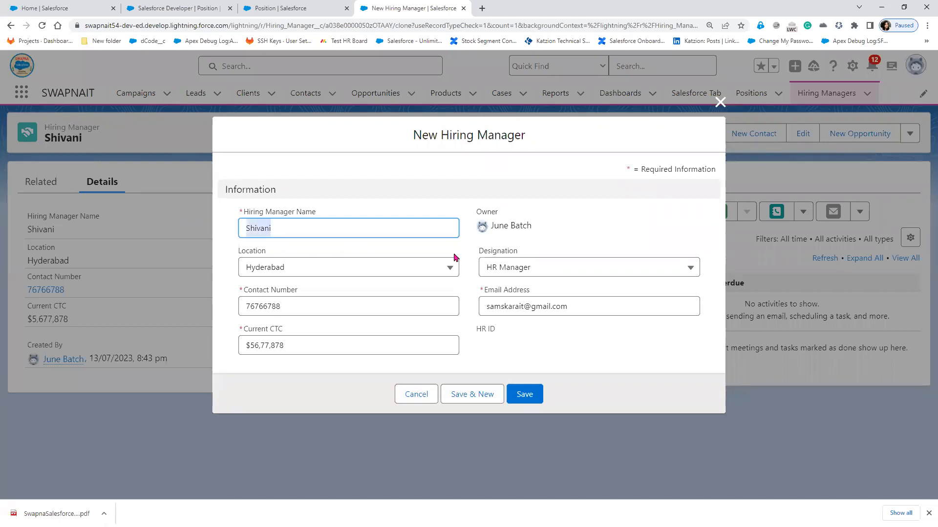
pyautogui.write('Hari')
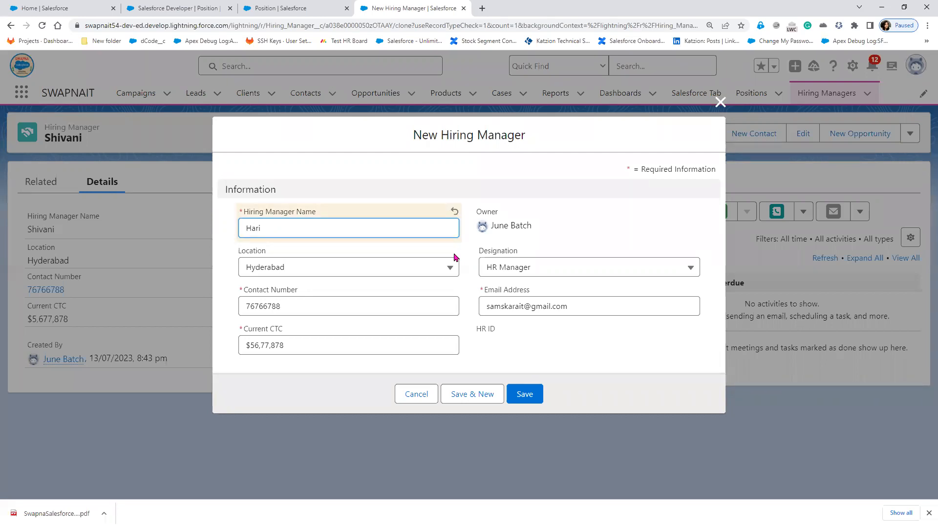
pyautogui.click(525, 395)
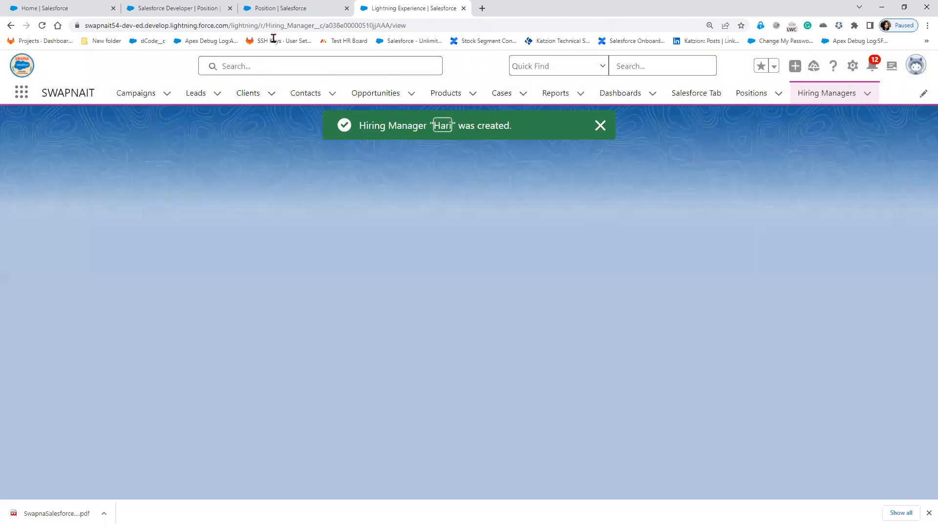
pyautogui.click(173, 10)
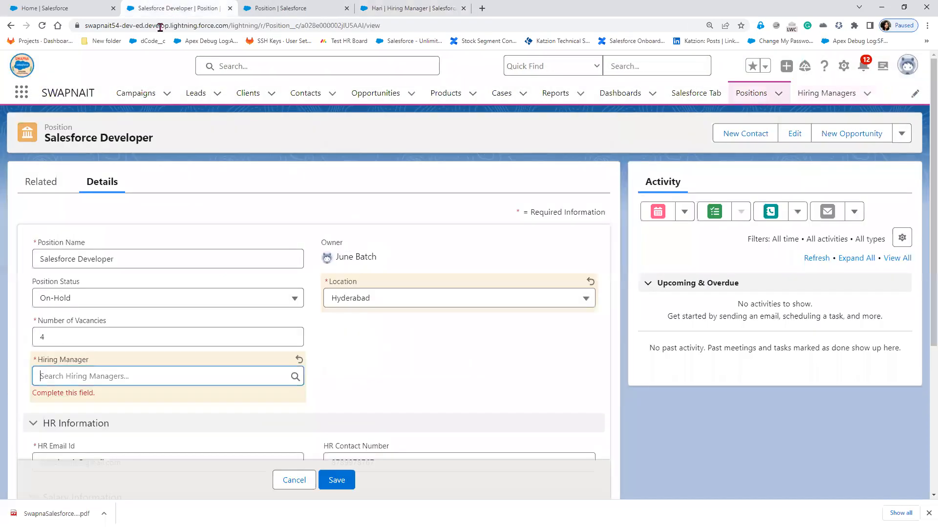
# - Reload the position, clear its Hiring Manager, and set Location to Hyderabad
pyautogui.click(42, 26)
pyautogui.click(516, 82)
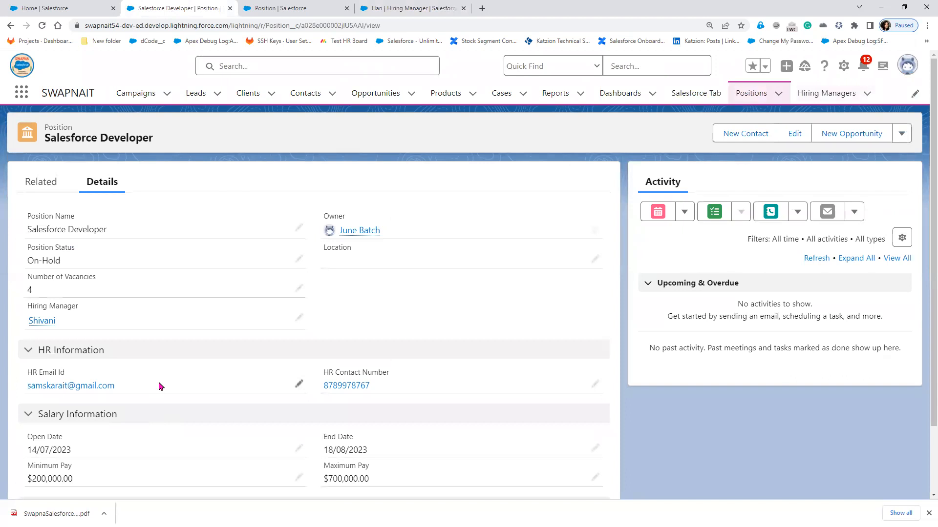
pyautogui.click(299, 317)
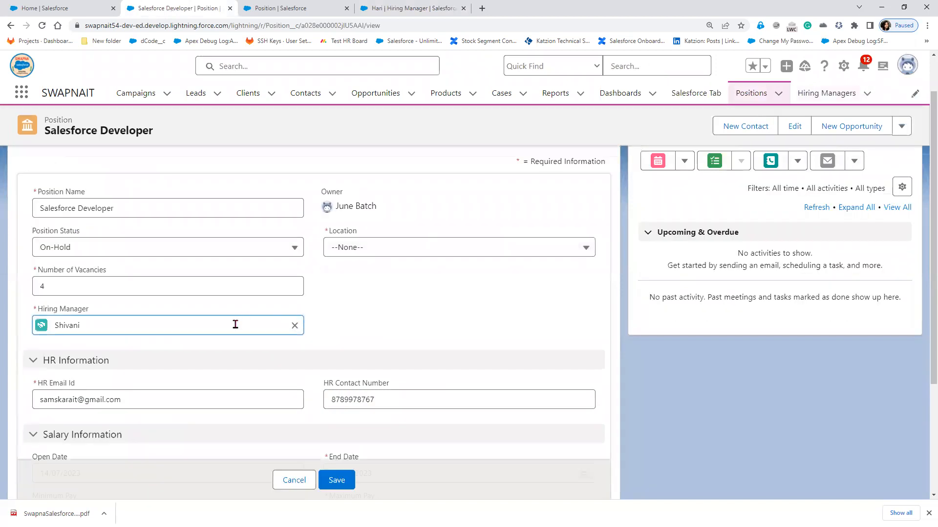
pyautogui.click(294, 325)
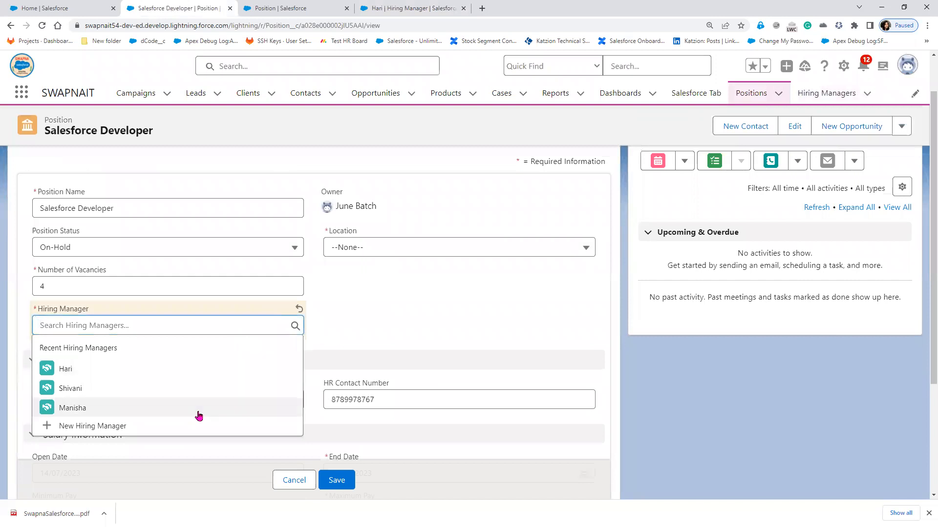
pyautogui.click(408, 247)
pyautogui.click(409, 247)
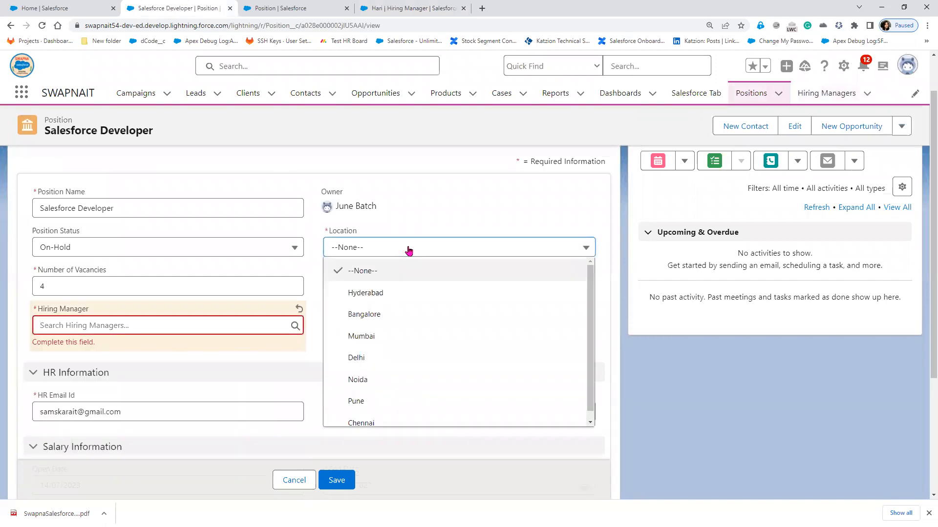
pyautogui.click(393, 294)
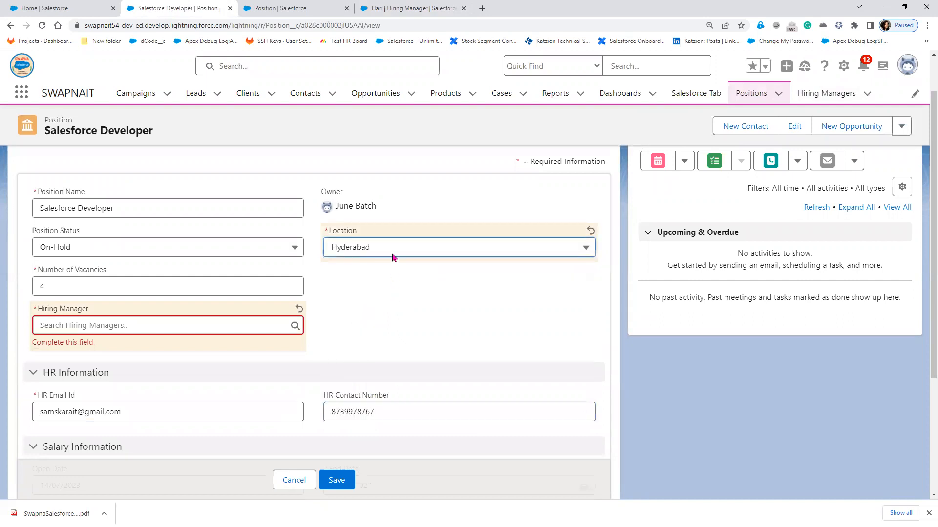
# - Browse the recent hiring managers in the lookup while keeping Location as Hyderabad
pyautogui.click(176, 325)
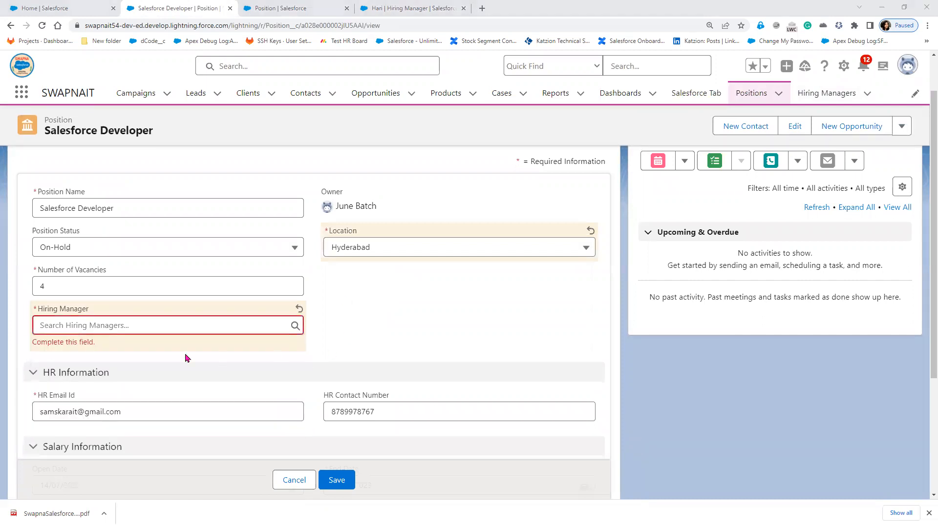
pyautogui.click(258, 325)
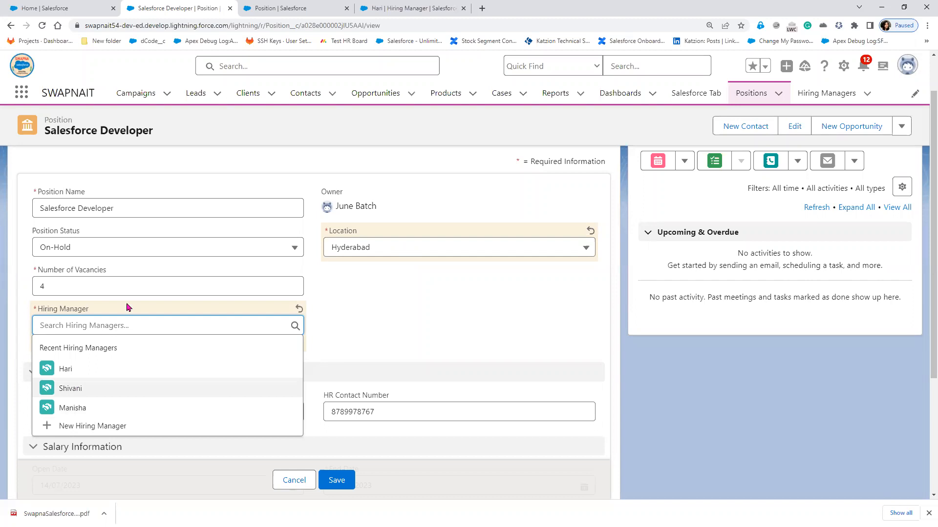
pyautogui.click(408, 325)
pyautogui.click(403, 251)
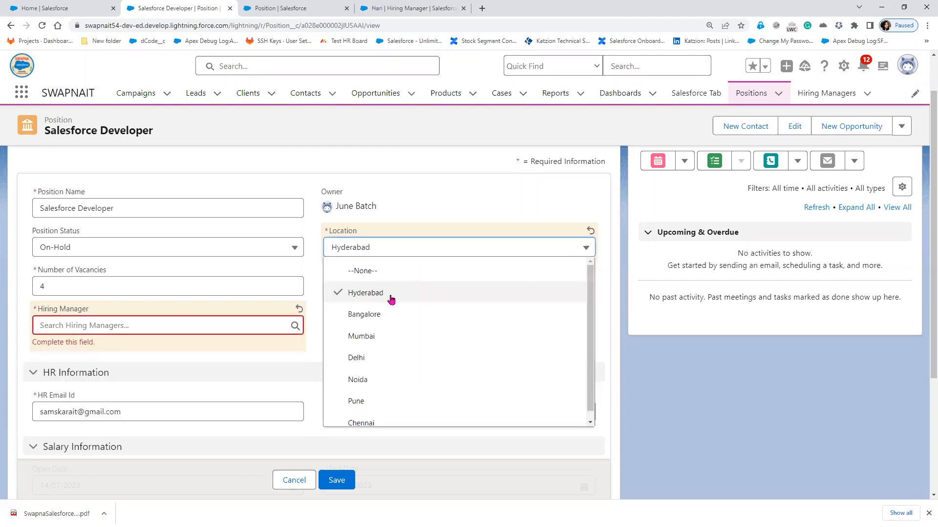
pyautogui.click(389, 299)
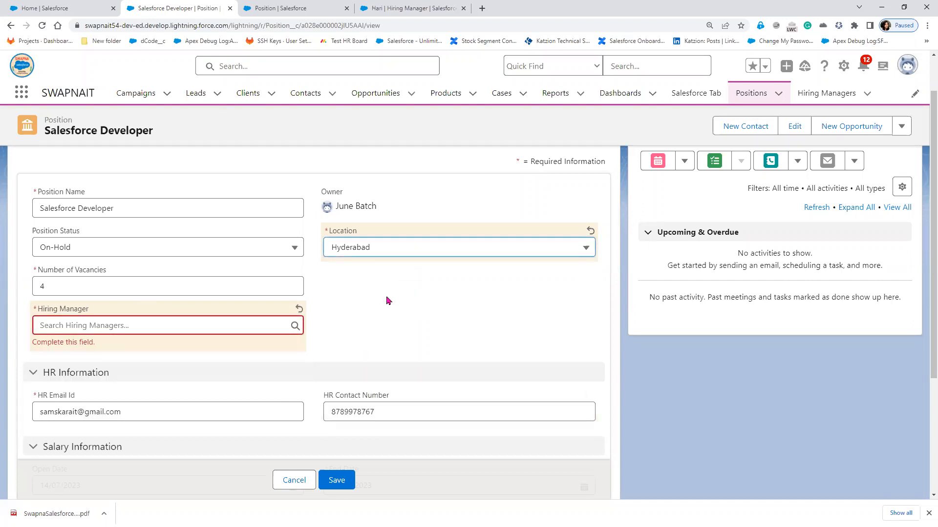
pyautogui.click(108, 325)
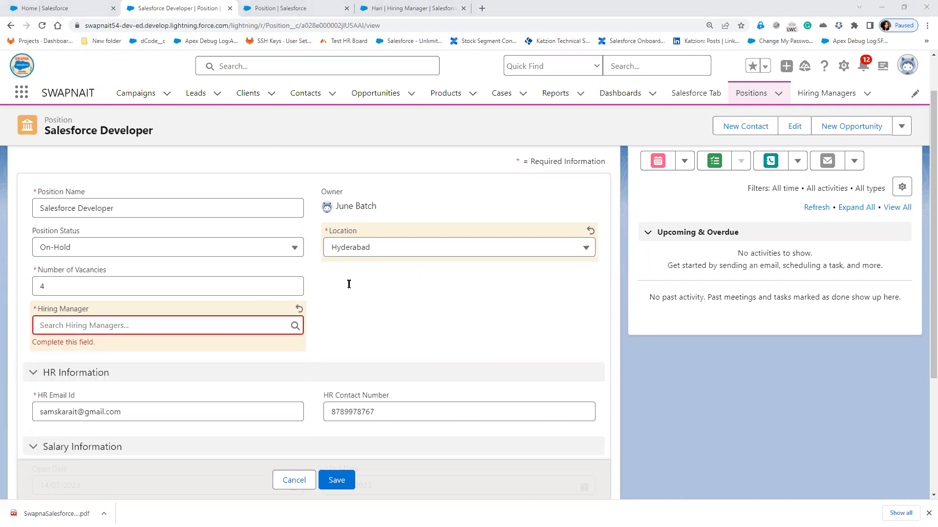
# - Add the red note 'Position.Location== Hiring_Manager_c.Location' beside the Hiring Manager field
pyautogui.click(361, 320)
pyautogui.write('Posti')
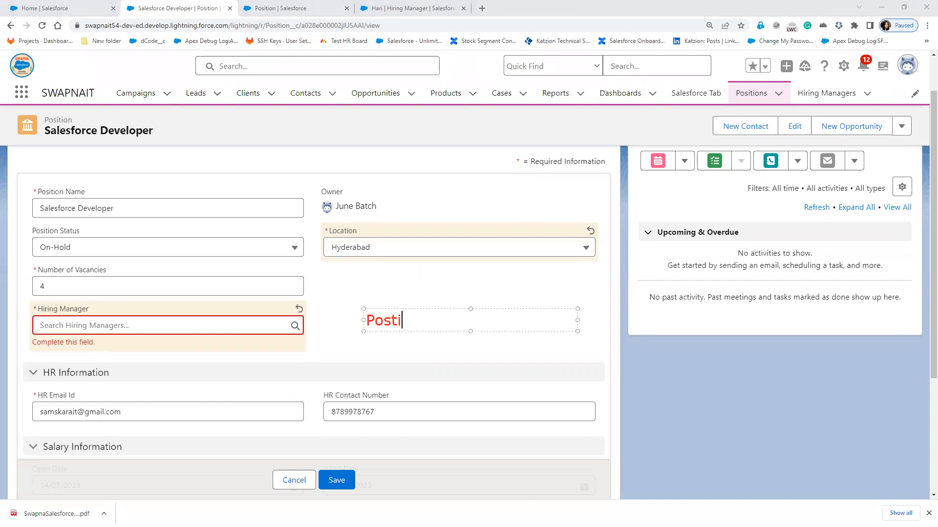
pyautogui.press('BackSpace')
pyautogui.press('BackSpace')
pyautogui.write('ition.Loca')
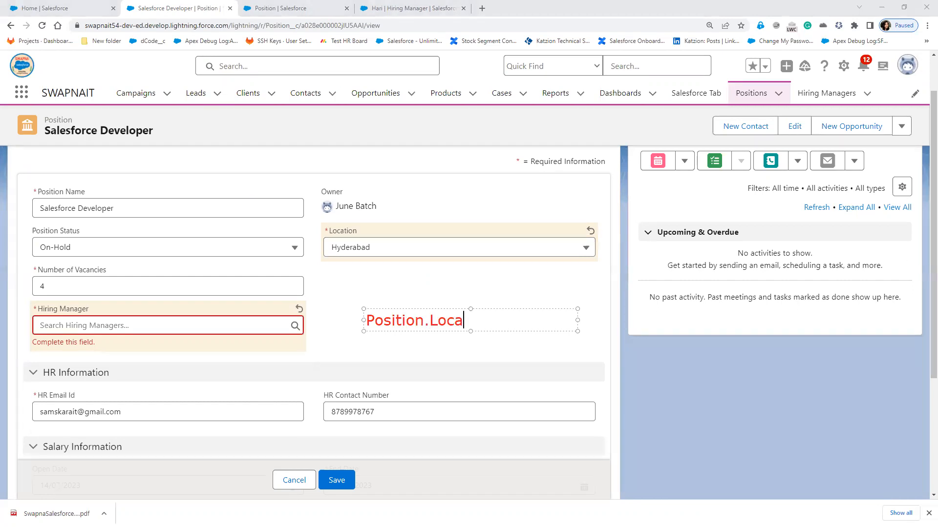
pyautogui.write('tion== Hiring')
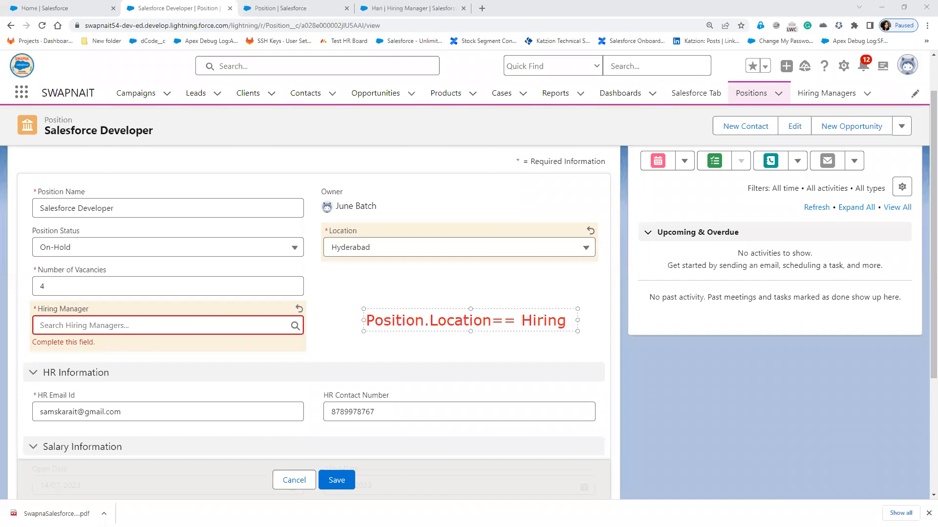
pyautogui.write('_Mana')
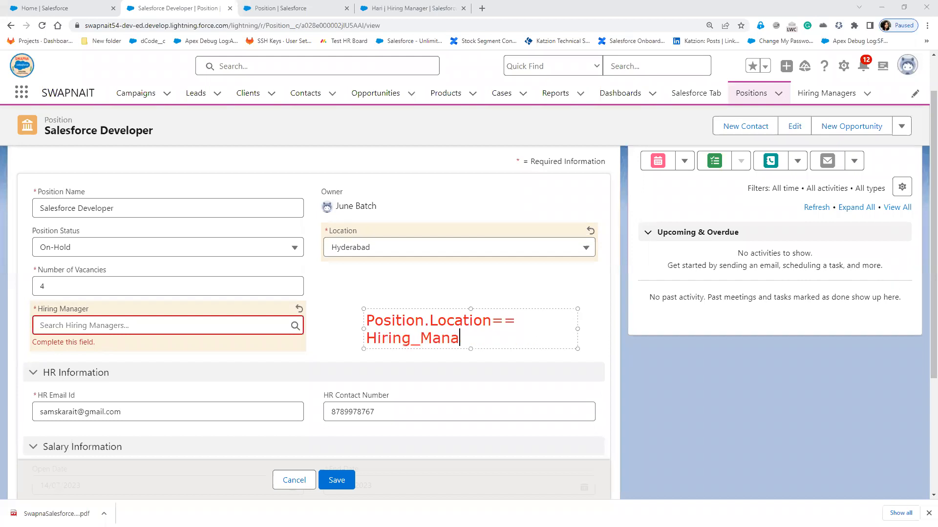
pyautogui.write('ger_c.')
pyautogui.write('Location')
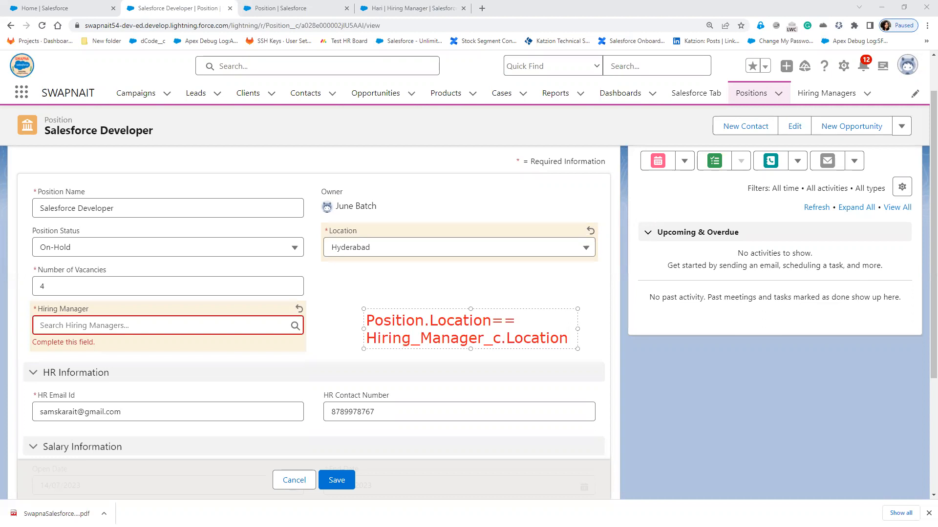
pyautogui.click(228, 326)
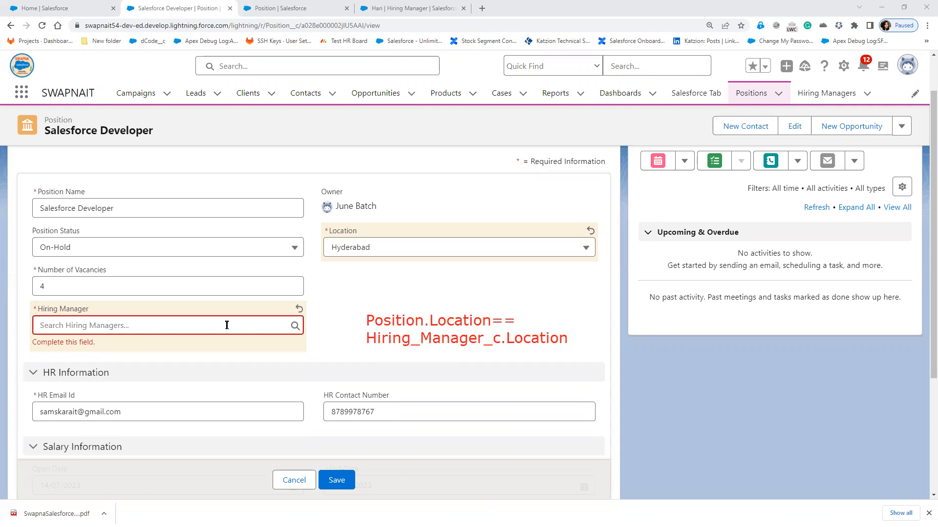
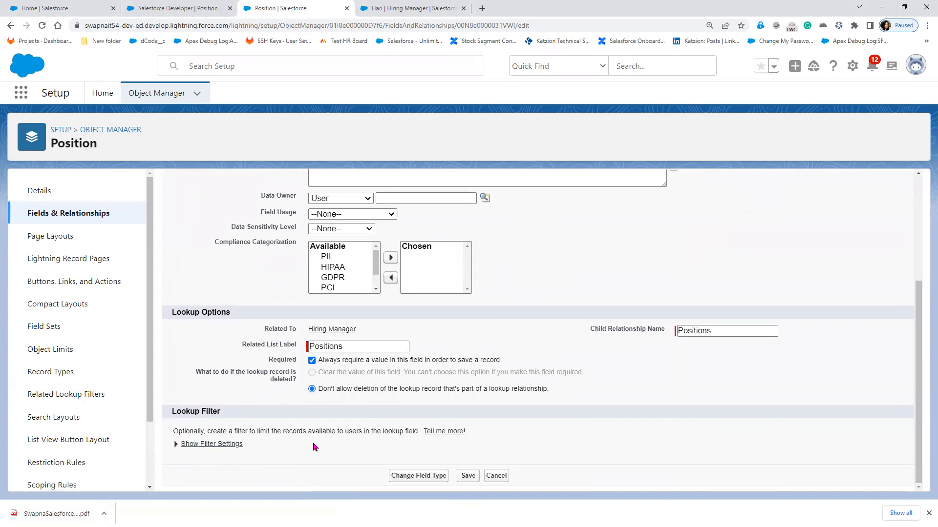
# - Expand the Hiring Manager lookup filter settings, then reveal navigation steps 4 and 5 on the slide
pyautogui.click(182, 445)
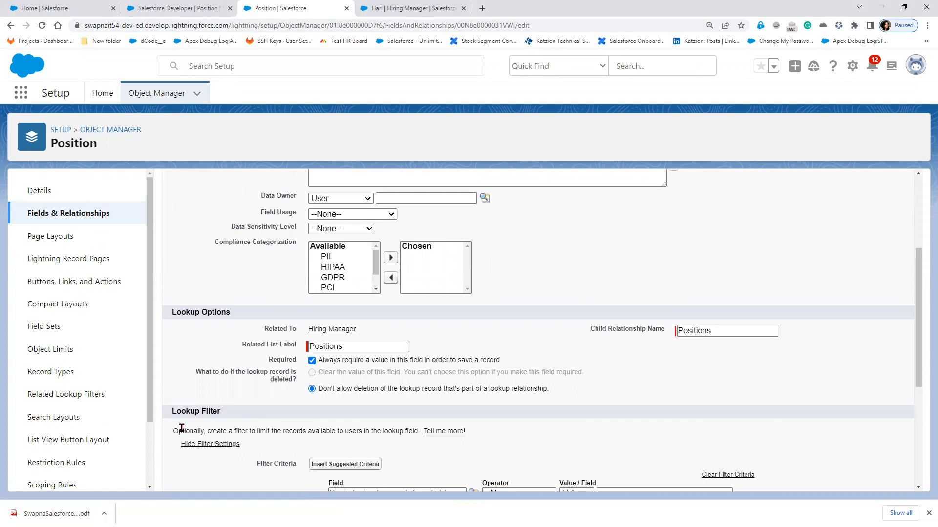
pyautogui.scroll(-3, 281, 430)
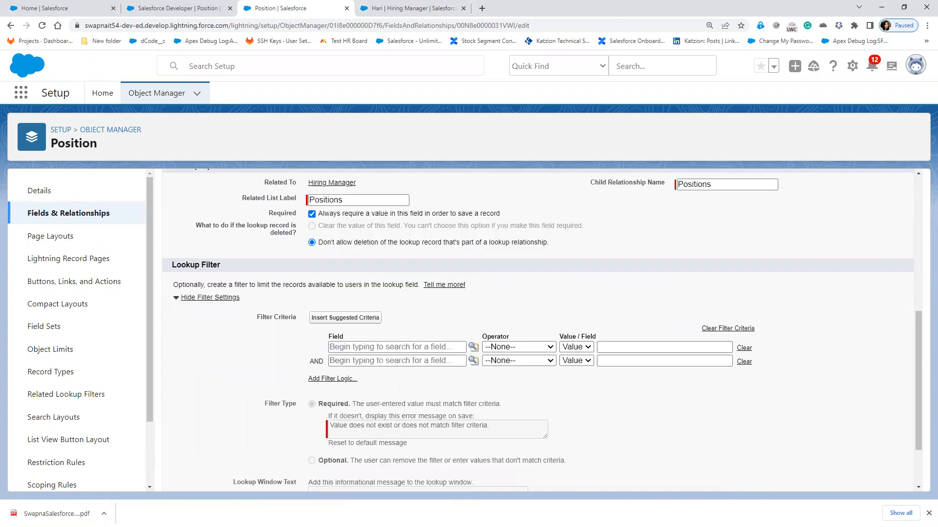
pyautogui.hotkey('alt', 'Tab')
pyautogui.click(396, 433)
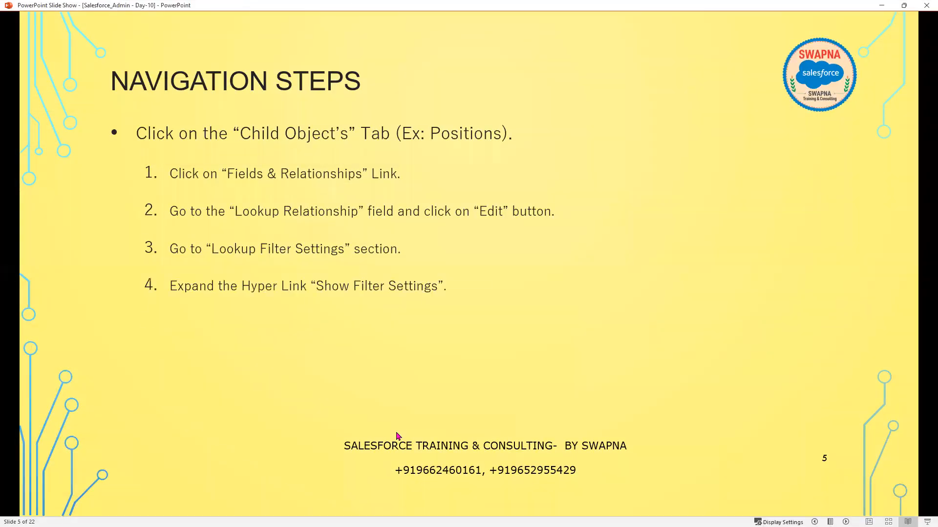
pyautogui.click(397, 433)
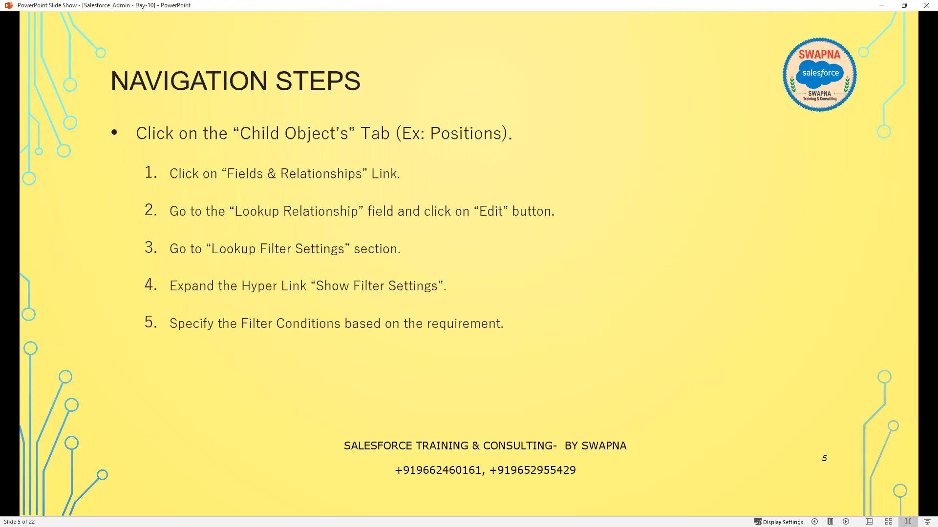
# - Minimise the slide show and open field suggestions for the first filter row
pyautogui.click(881, 4)
pyautogui.click(394, 348)
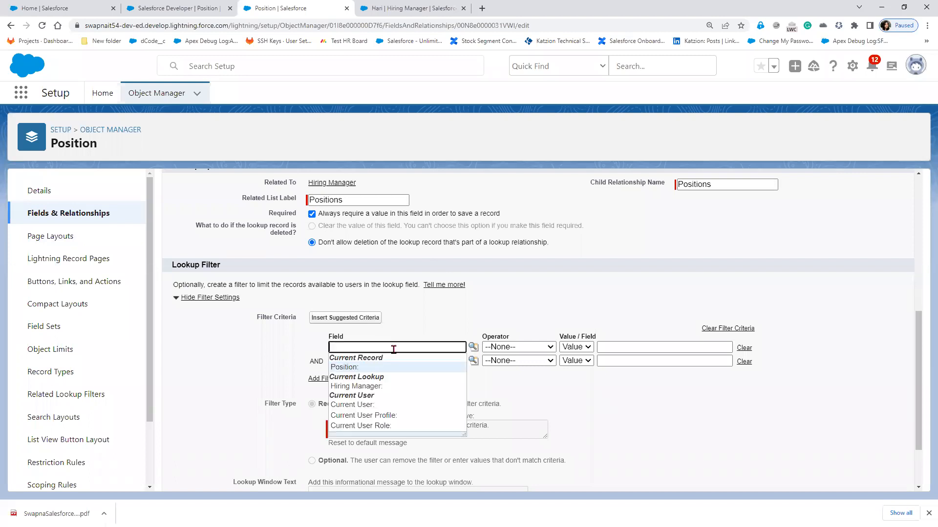
# - Set the first filter row's field to Position: Location with operator equals
pyautogui.click(355, 370)
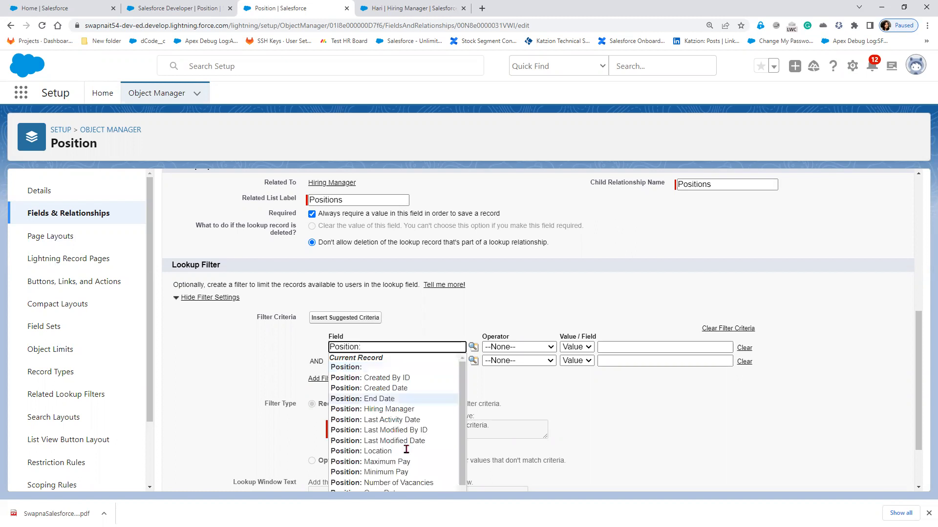
pyautogui.click(390, 451)
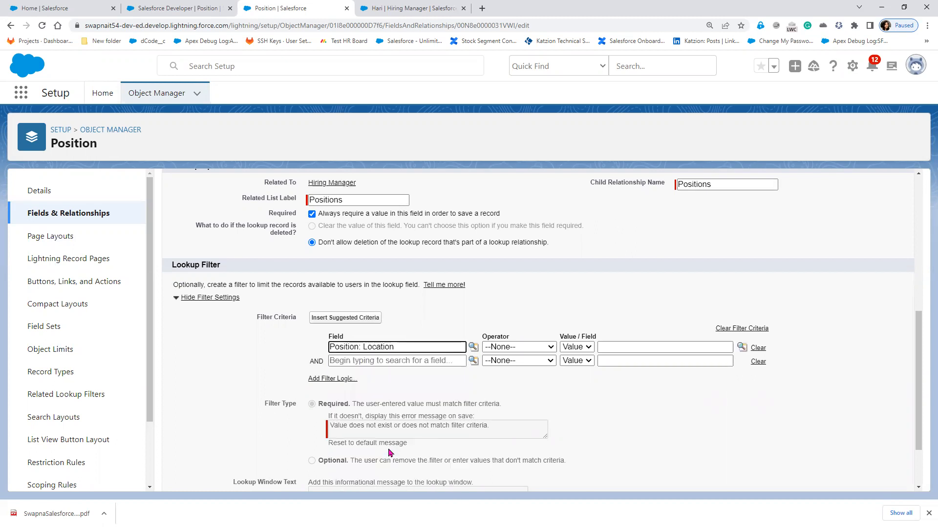
pyautogui.click(519, 347)
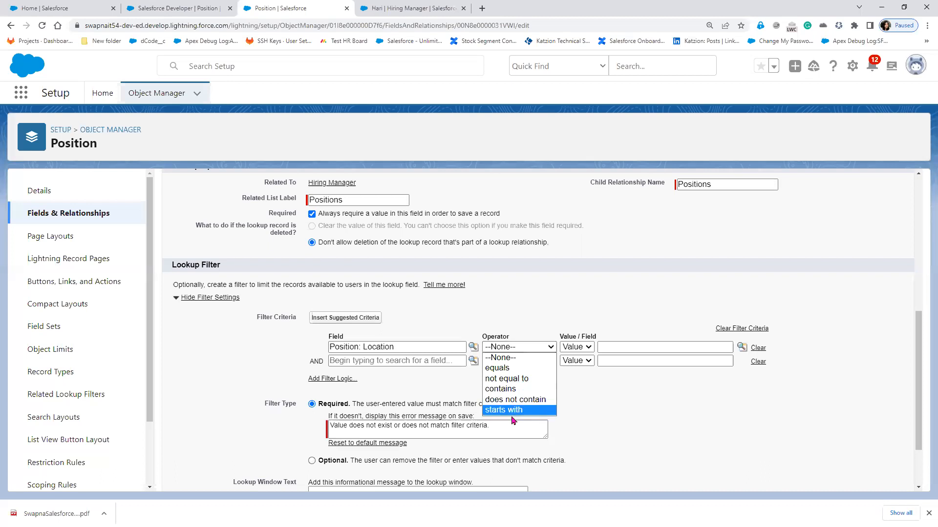
pyautogui.click(514, 369)
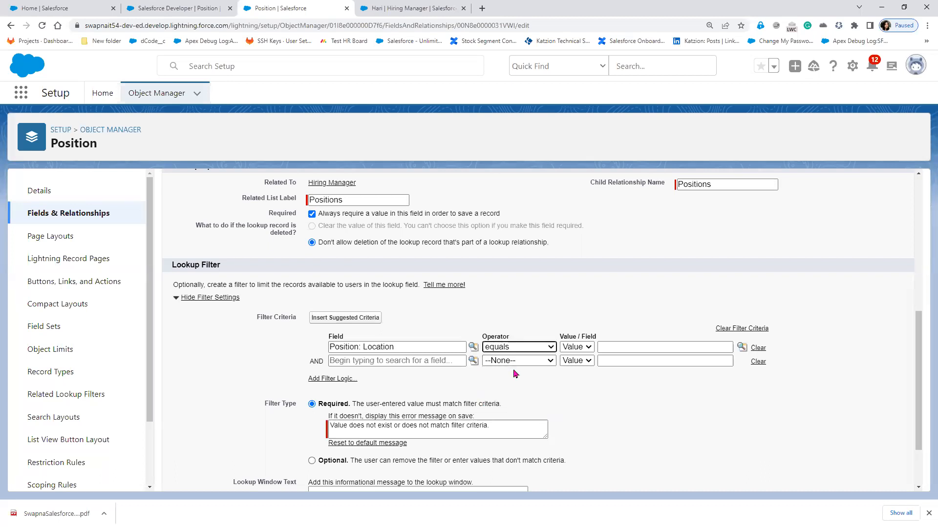
# - Check the available Location picklist values and try contains as the operator
pyautogui.click(611, 345)
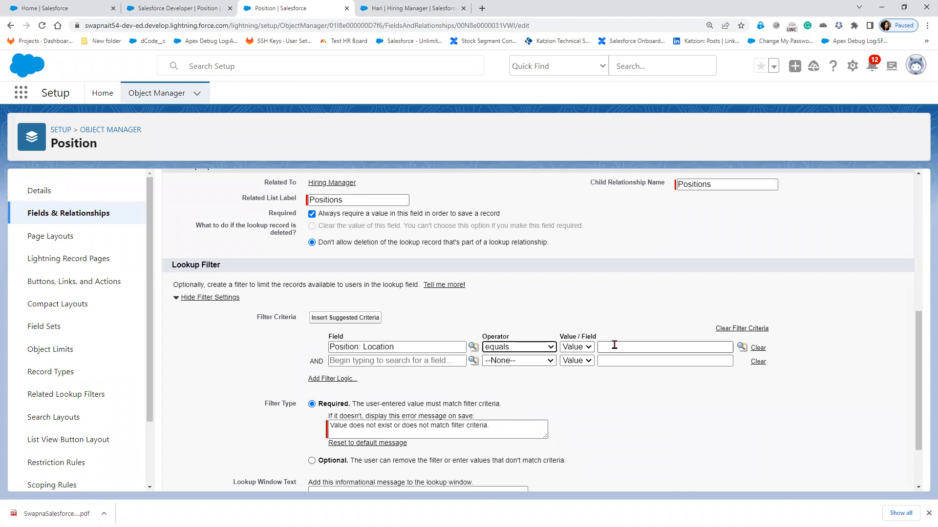
pyautogui.click(742, 347)
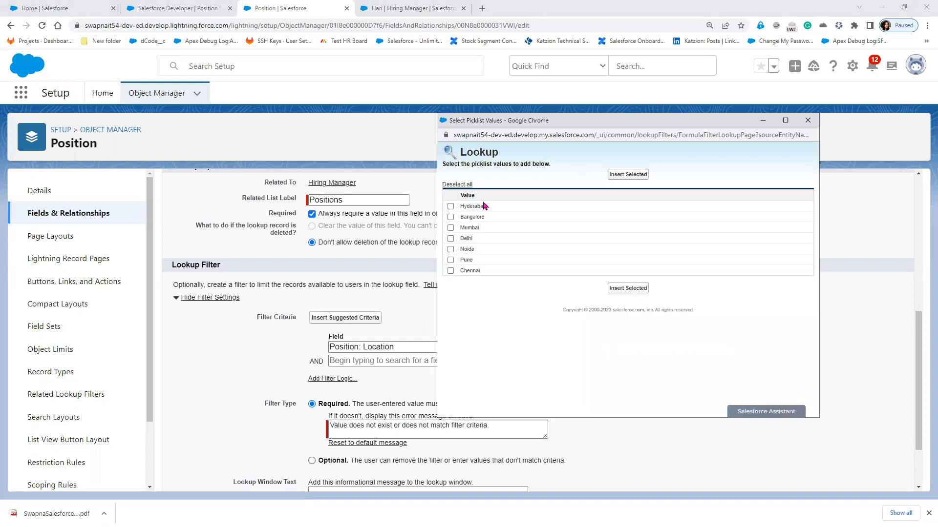
pyautogui.click(808, 120)
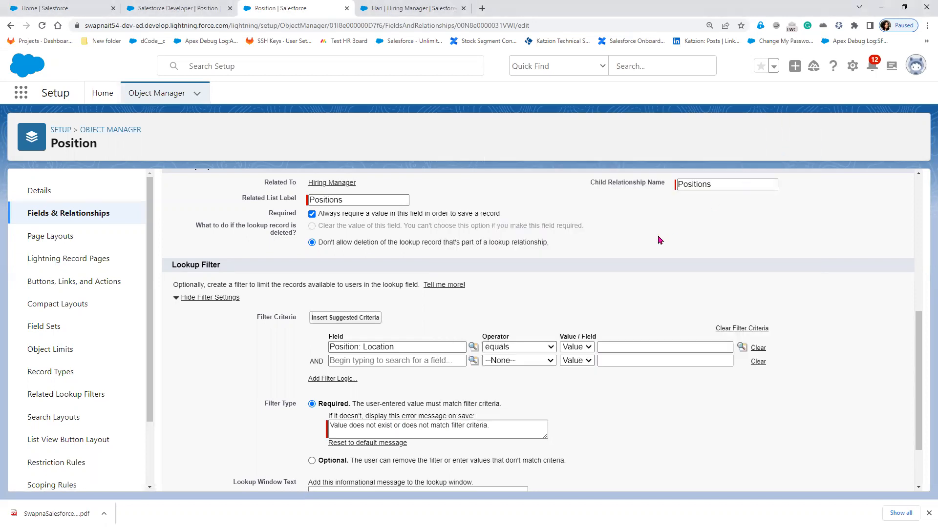
pyautogui.click(541, 347)
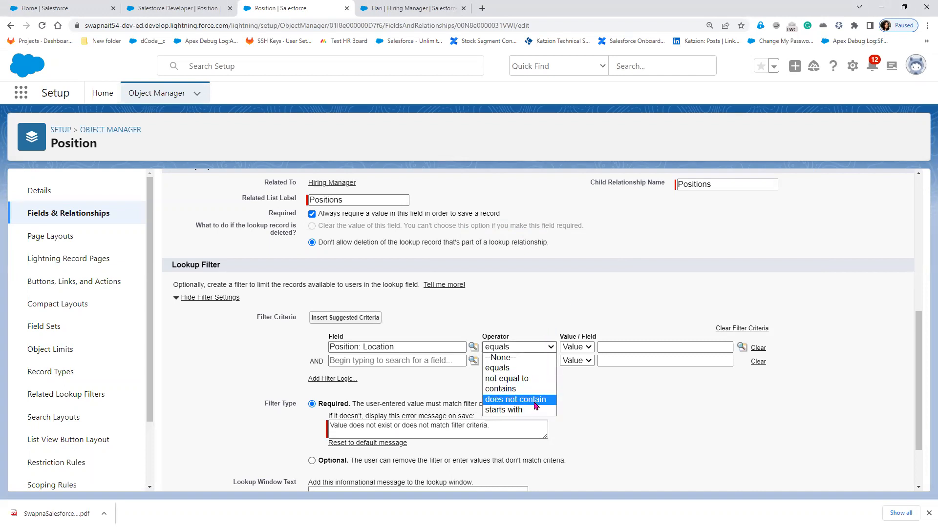
pyautogui.click(526, 389)
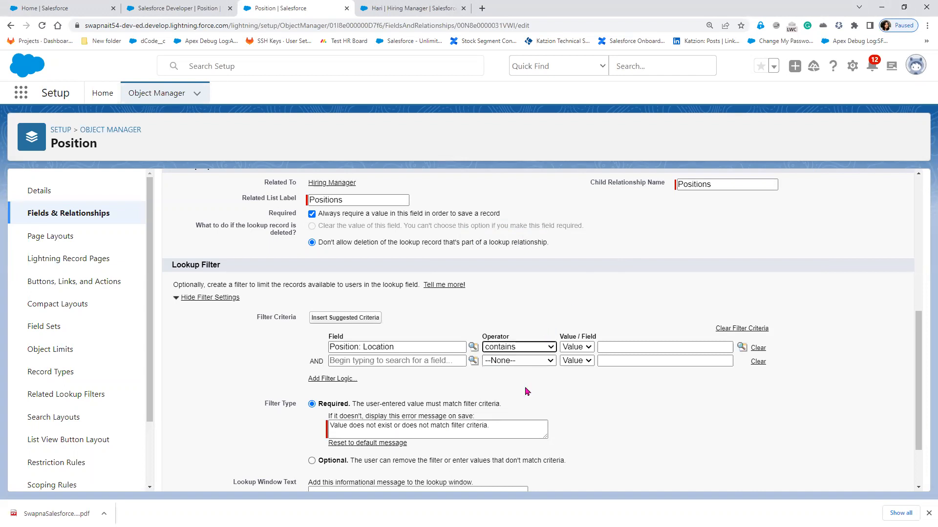
pyautogui.click(537, 348)
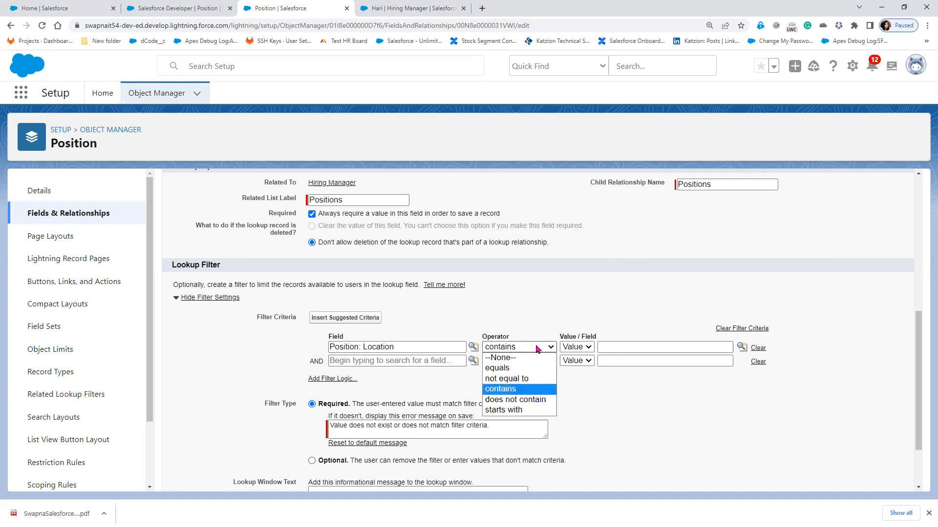
pyautogui.click(527, 392)
# - Compare against the field Hiring Manager: Location with operator equals, and verify the row
pyautogui.click(576, 347)
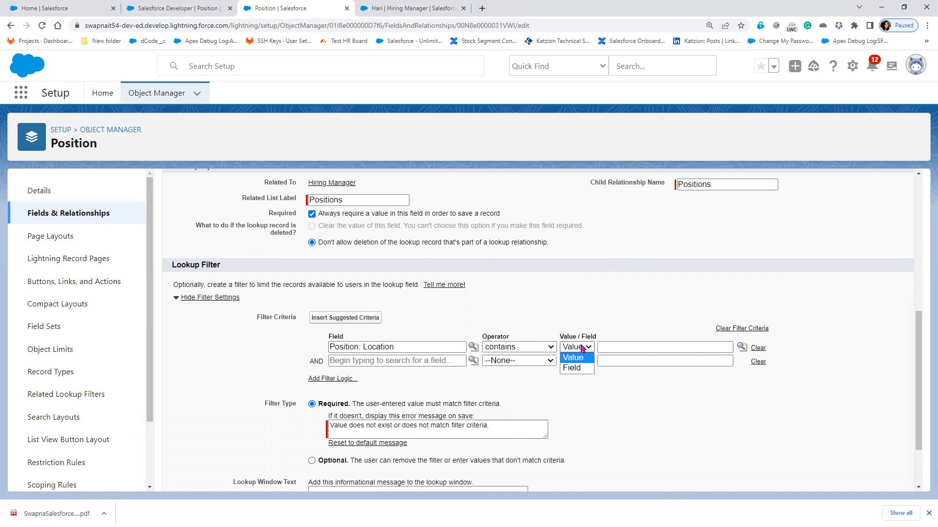
pyautogui.click(577, 370)
pyautogui.click(526, 348)
pyautogui.click(514, 369)
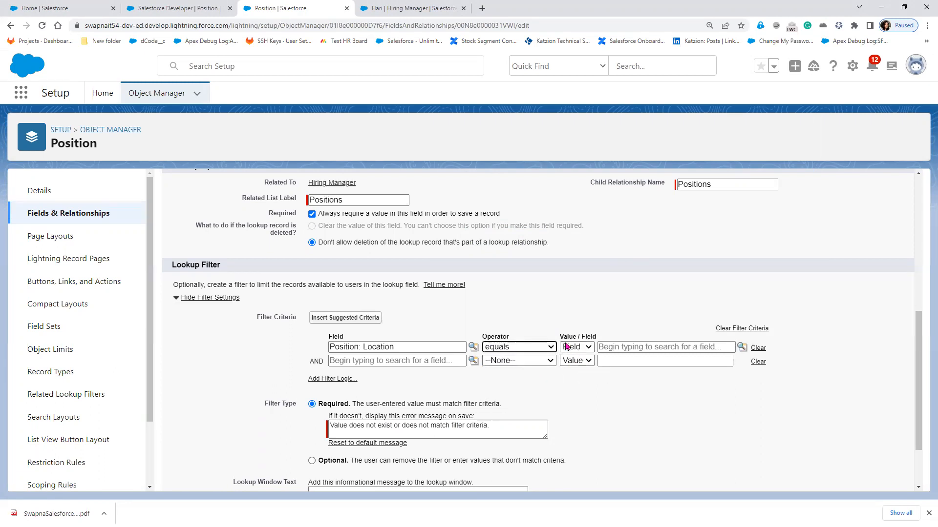
pyautogui.click(615, 347)
pyautogui.click(644, 387)
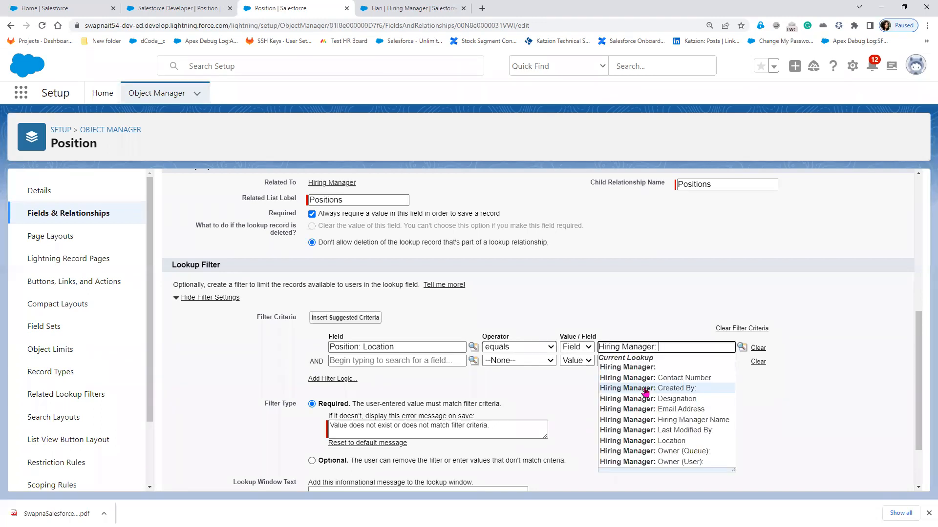
pyautogui.click(671, 440)
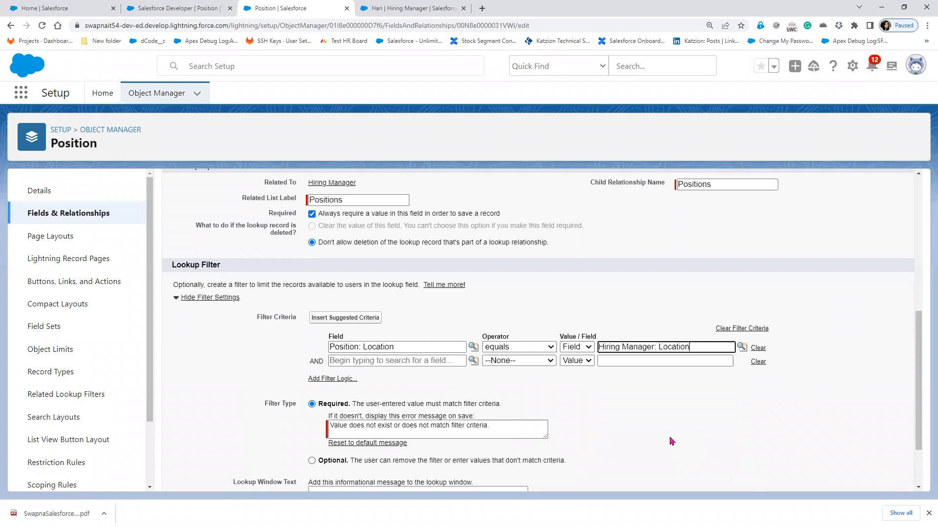
pyautogui.click(403, 352)
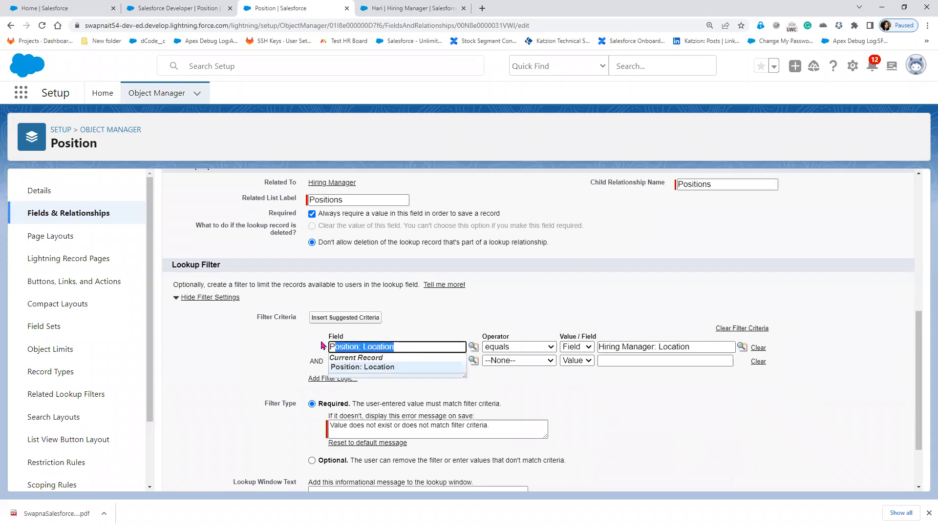
pyautogui.click(518, 349)
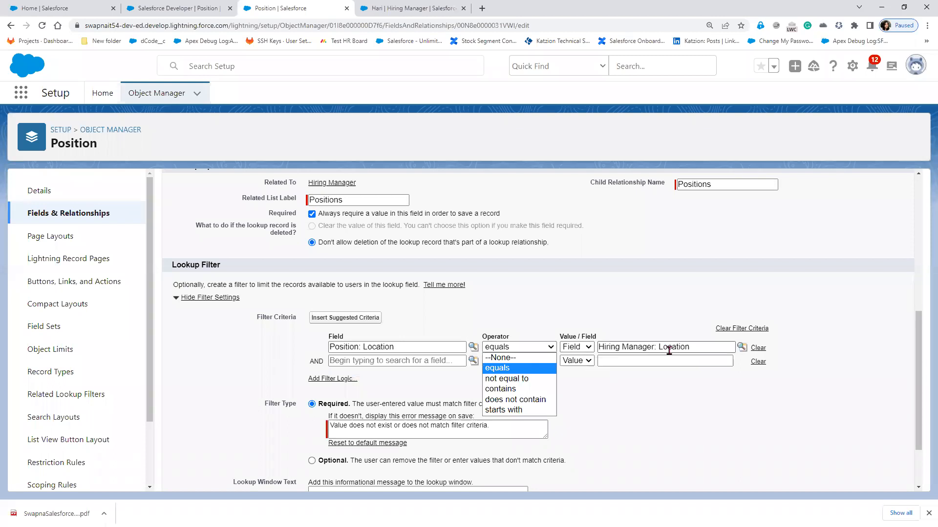
pyautogui.click(670, 393)
# - Confirm the filter type is Required and save the Hiring Manager lookup field
pyautogui.scroll(-2, 598, 397)
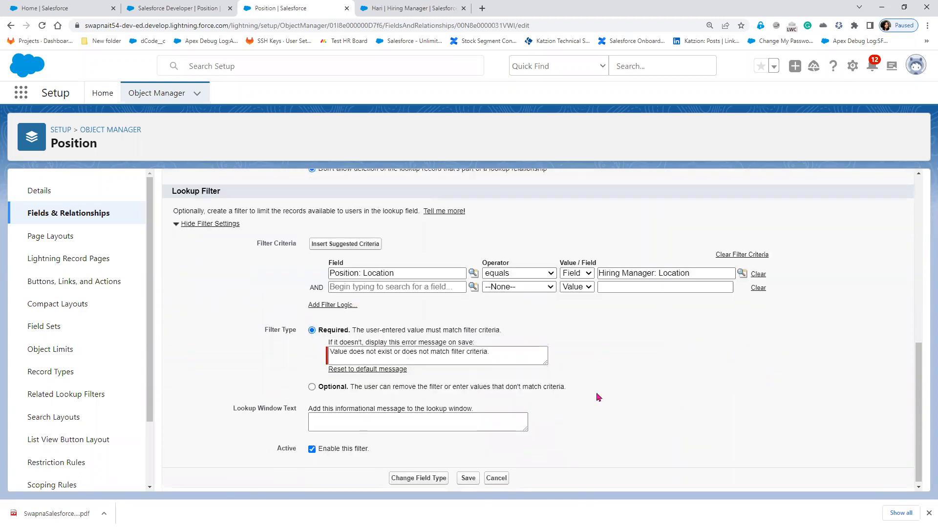
pyautogui.moveTo(262, 327); pyautogui.dragTo(347, 330)
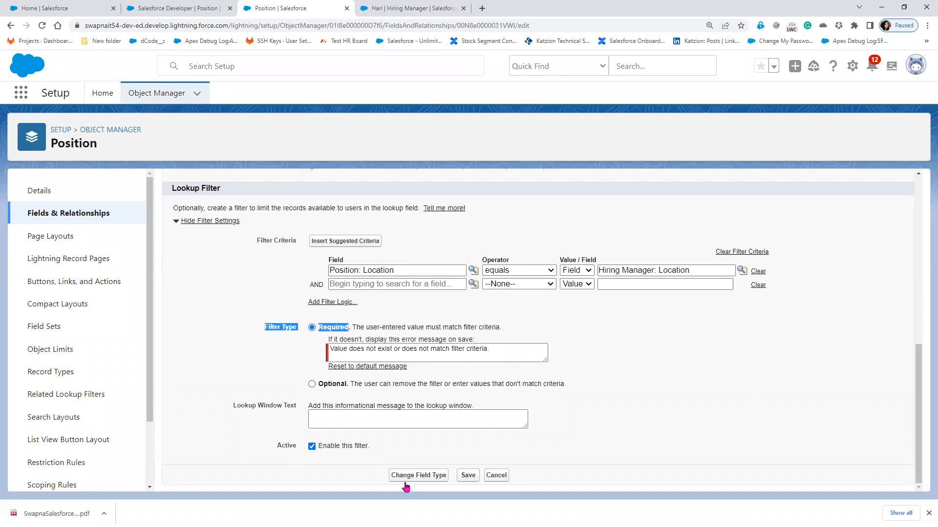
pyautogui.click(468, 478)
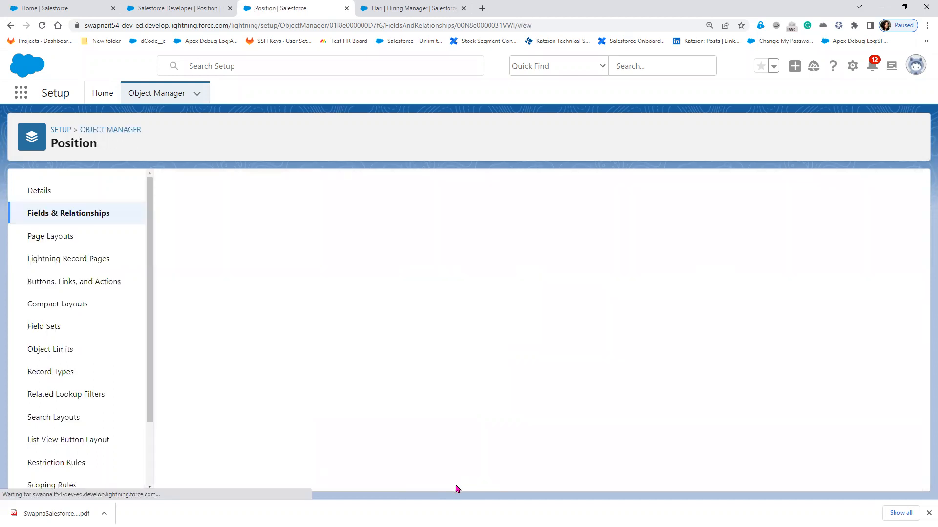
# - Reload the Salesforce Developer position and clear Shivani from its Hiring Manager inline
pyautogui.click(200, 9)
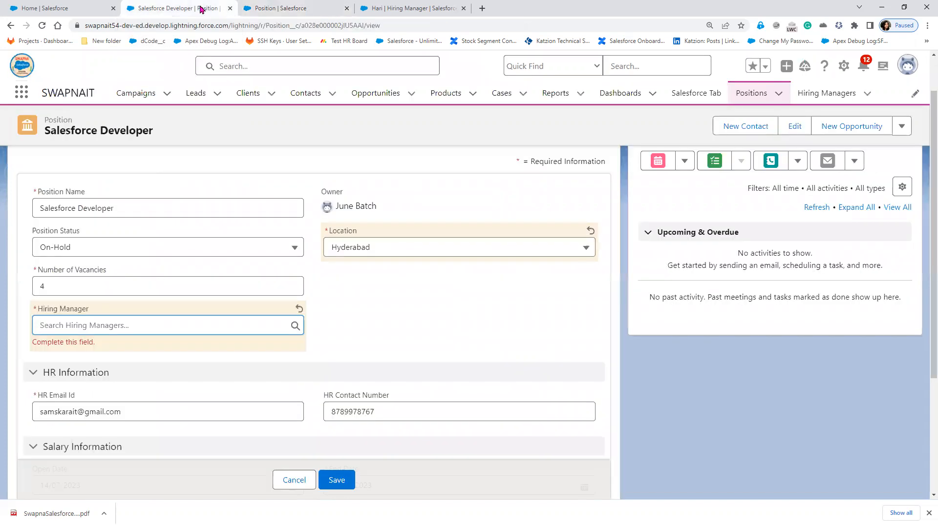
pyautogui.click(41, 30)
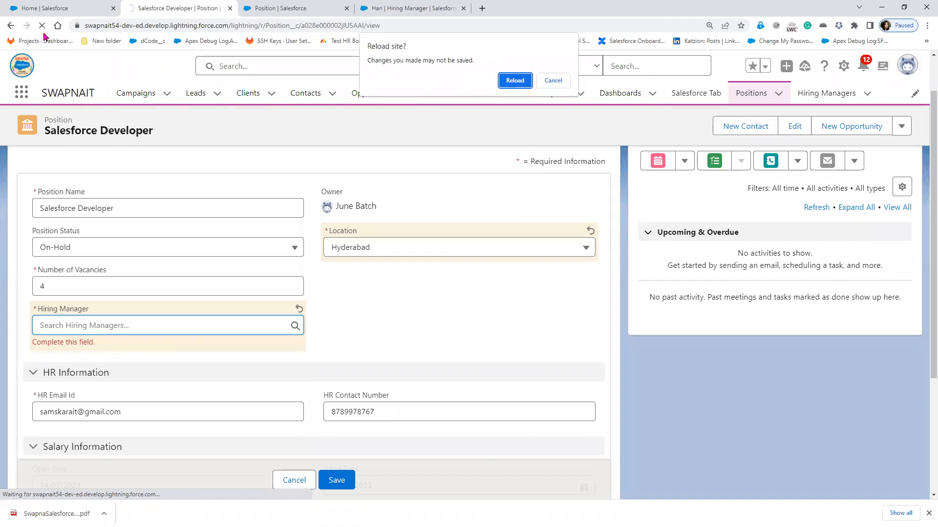
pyautogui.click(510, 82)
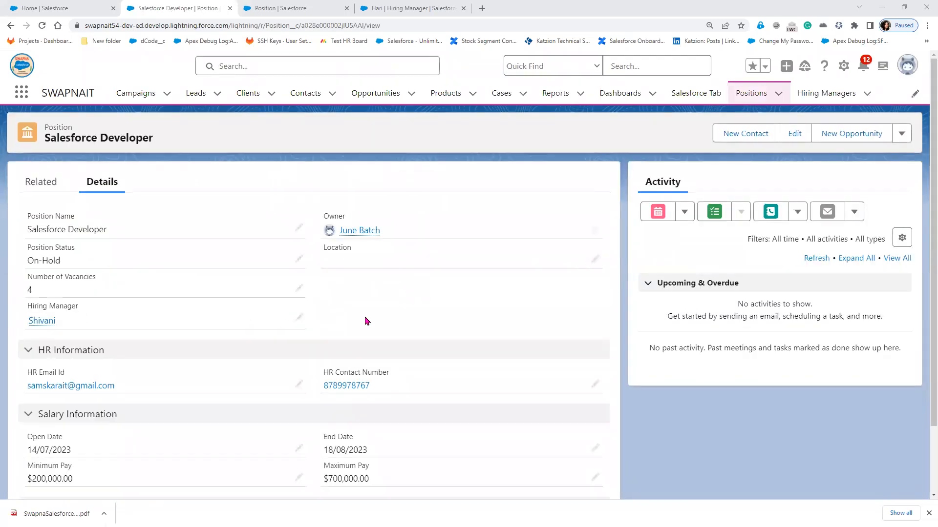
pyautogui.click(298, 318)
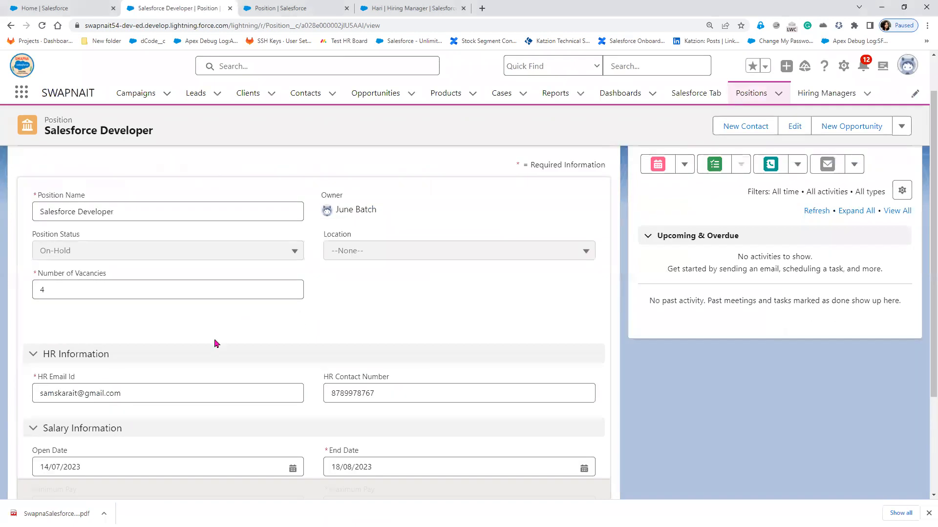
pyautogui.click(295, 329)
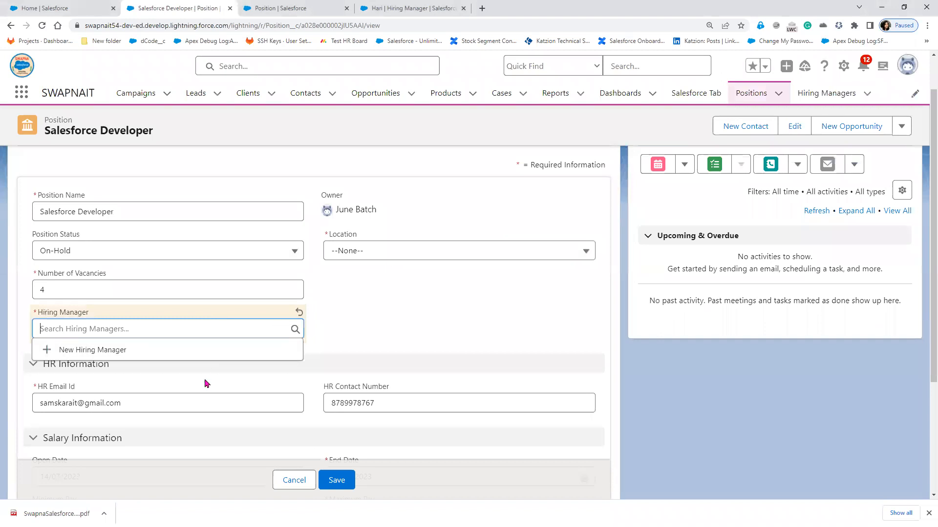
# - Try Location as Hyderabad, Mumbai and Bangalore, checking matching hiring managers, then view Hari's record
pyautogui.click(370, 251)
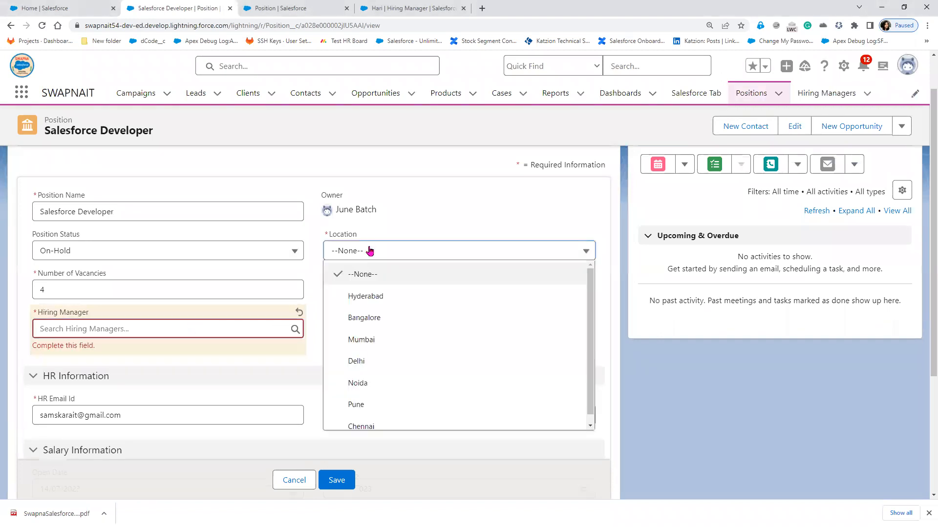
pyautogui.click(379, 304)
pyautogui.click(124, 328)
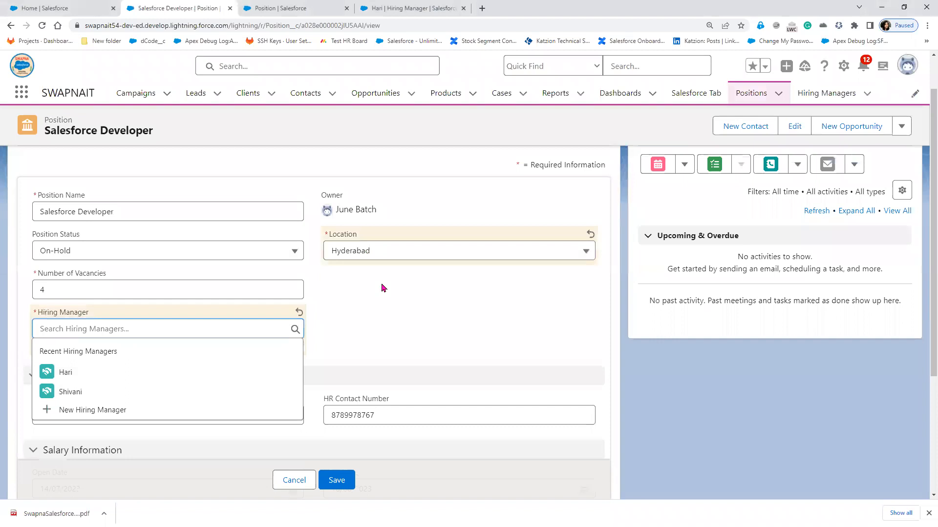
pyautogui.click(421, 252)
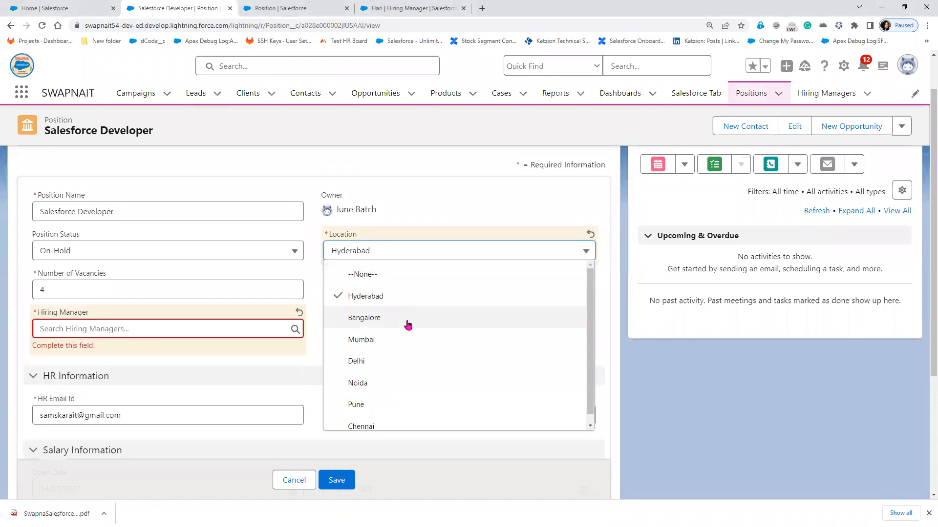
pyautogui.click(392, 340)
pyautogui.click(164, 325)
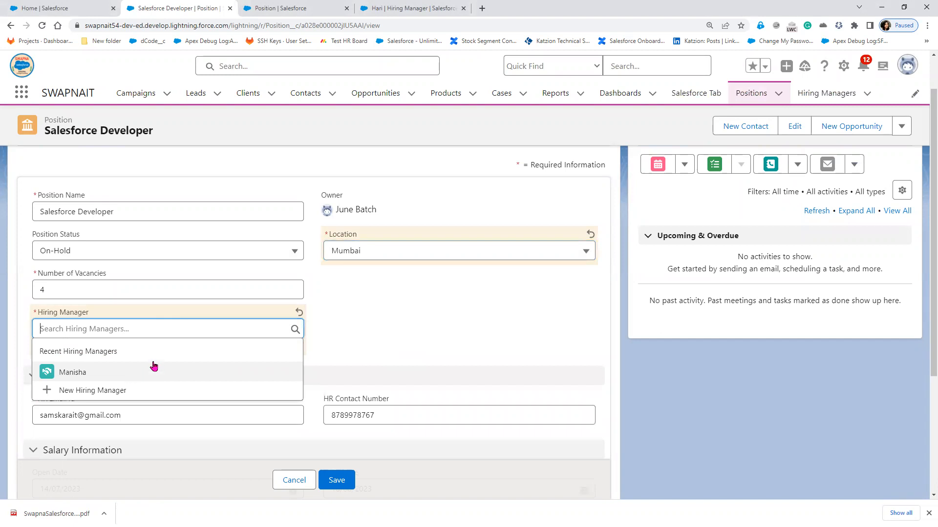
pyautogui.click(405, 252)
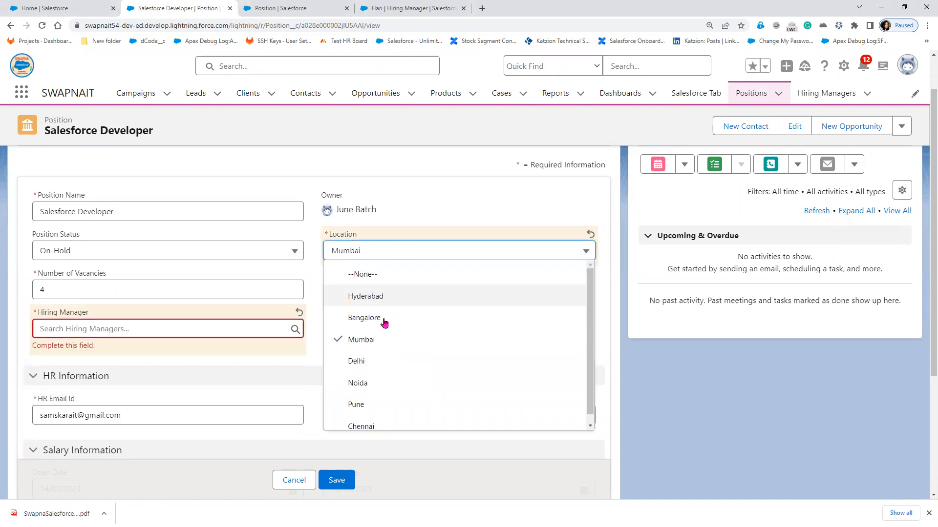
pyautogui.click(384, 318)
pyautogui.click(79, 330)
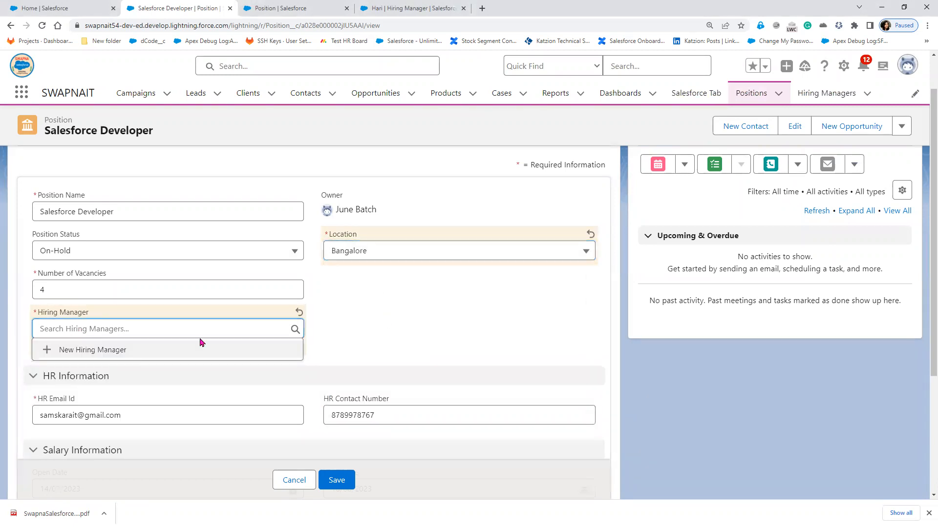
pyautogui.click(435, 313)
pyautogui.click(425, 14)
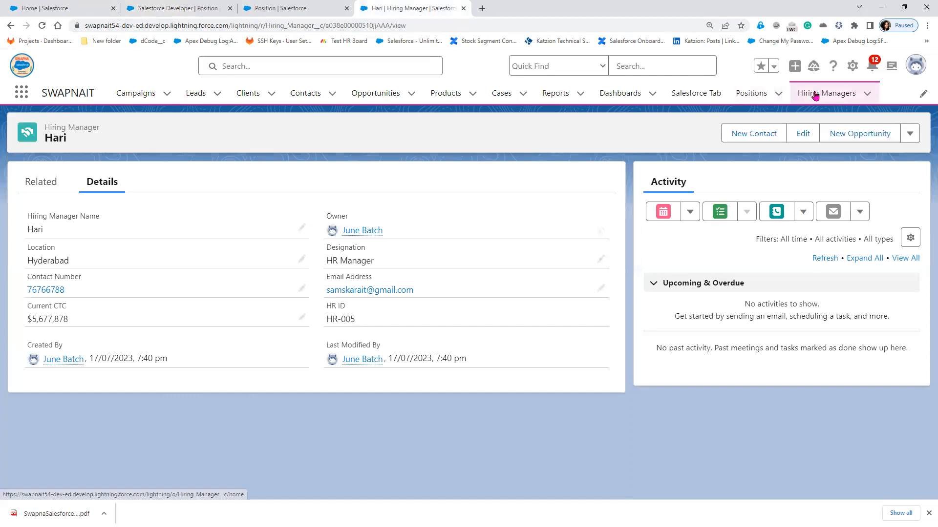
# - Review all hiring managers' locations in the All list view, then return to the field definition
pyautogui.click(820, 93)
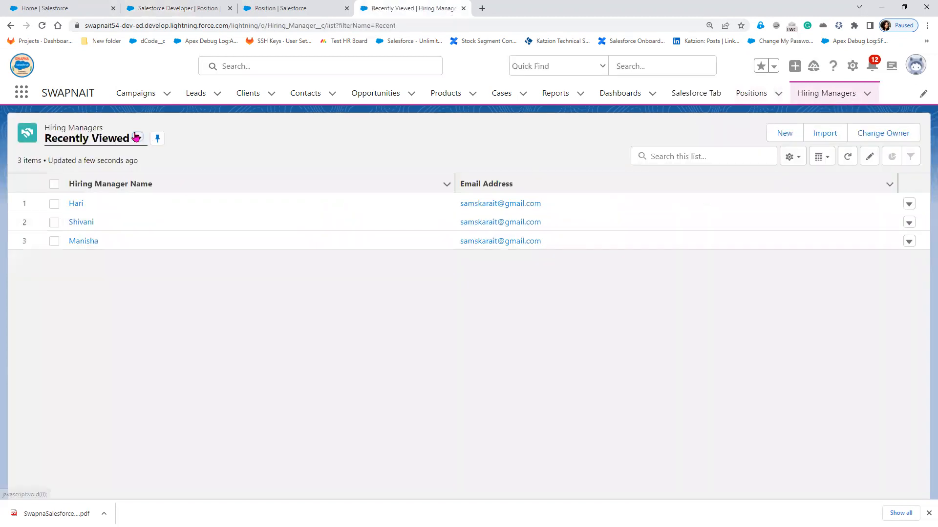
pyautogui.click(137, 138)
pyautogui.click(106, 188)
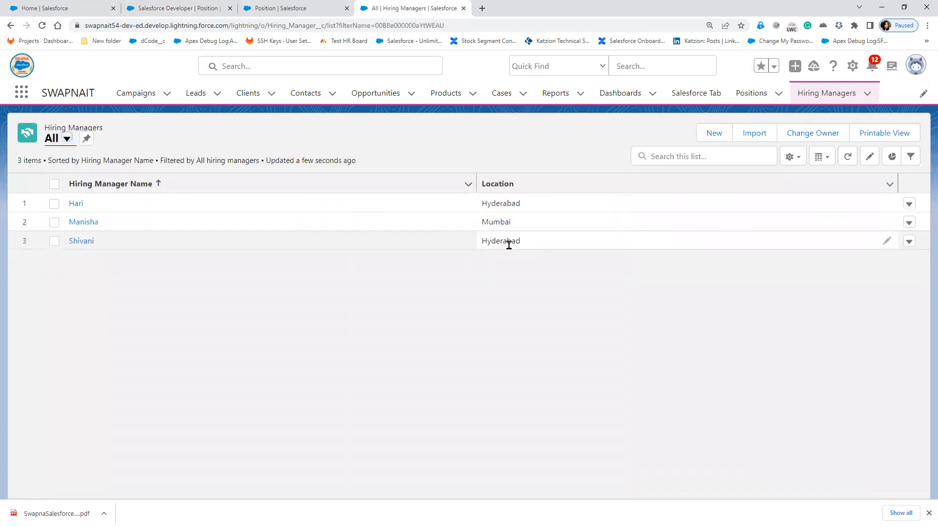
pyautogui.click(290, 7)
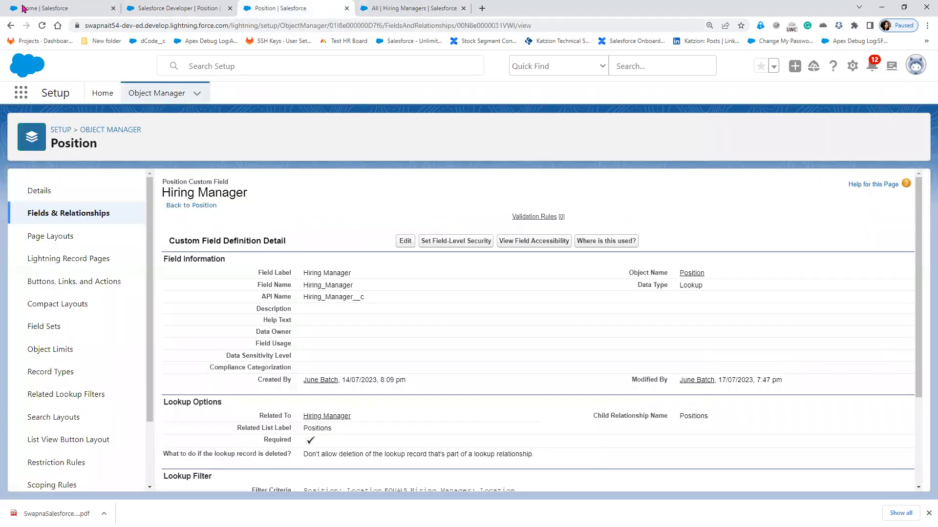
# - Set the position's Location to Hyderabad, select Hari as Hiring Manager, and save
pyautogui.click(142, 8)
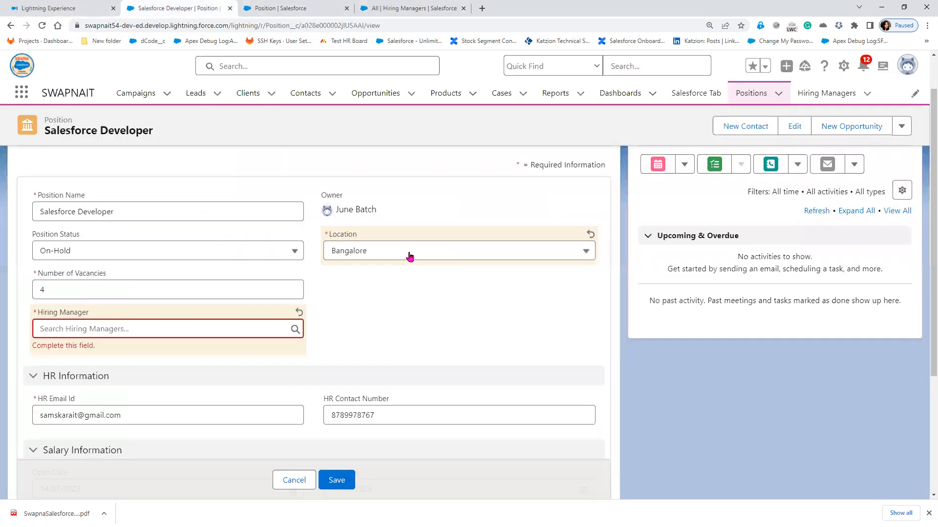
pyautogui.click(190, 332)
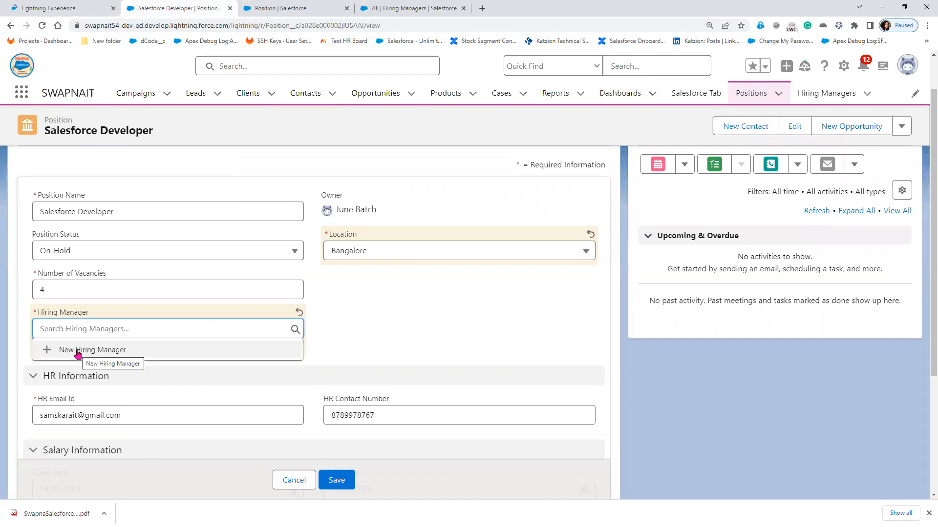
pyautogui.click(447, 251)
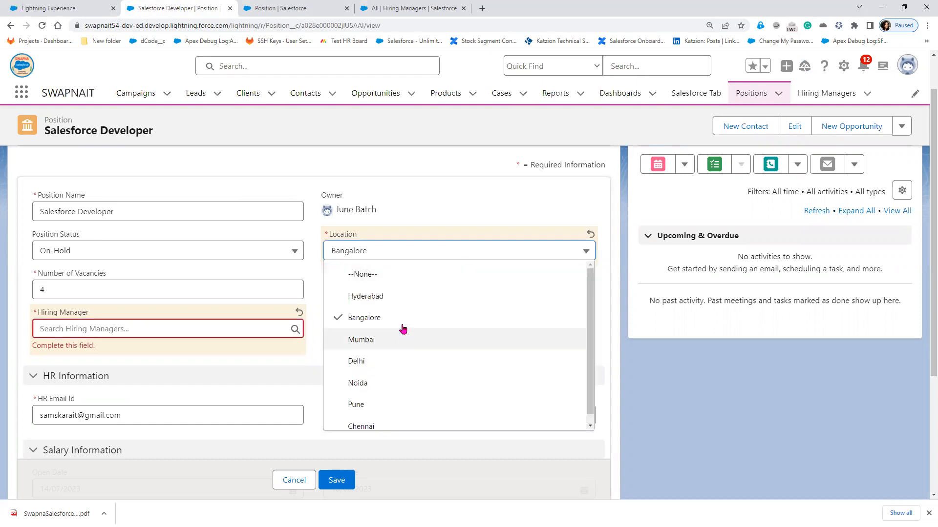
pyautogui.click(128, 327)
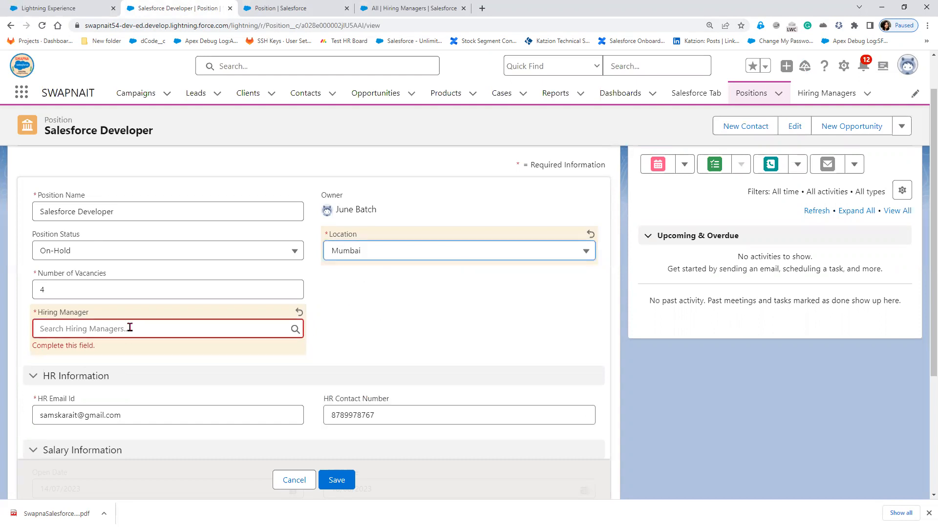
pyautogui.click(413, 249)
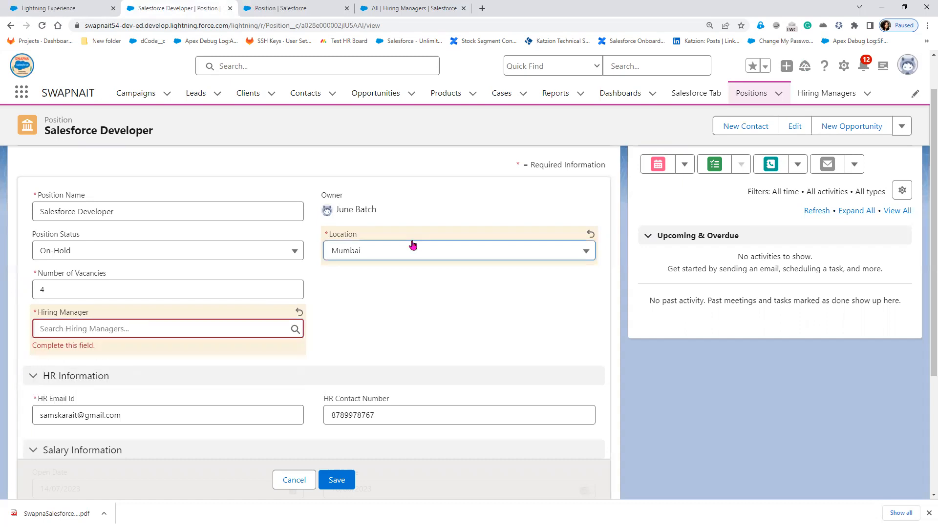
pyautogui.click(391, 297)
pyautogui.click(150, 333)
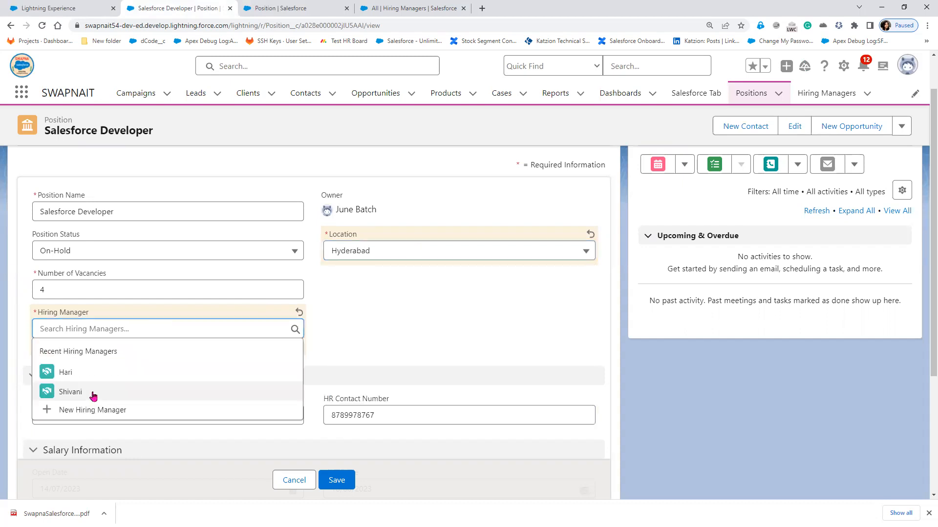
pyautogui.click(94, 365)
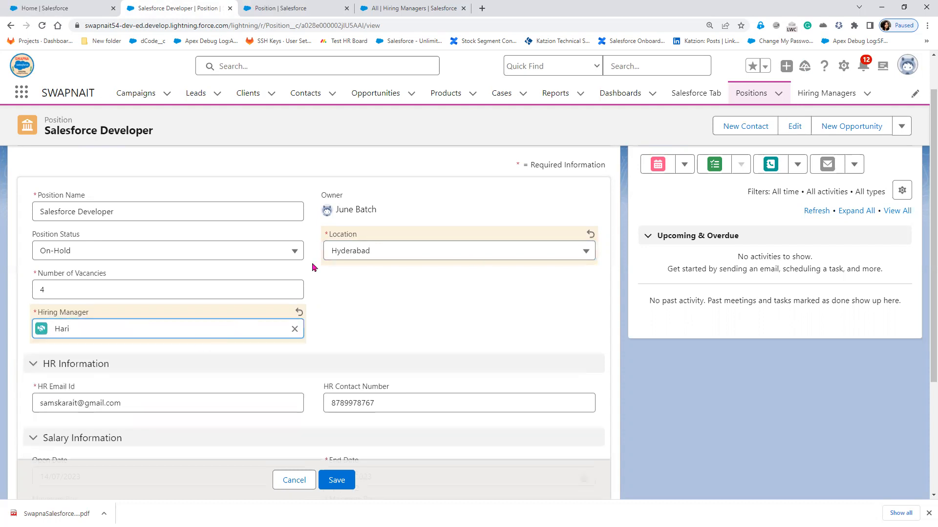
pyautogui.click(343, 485)
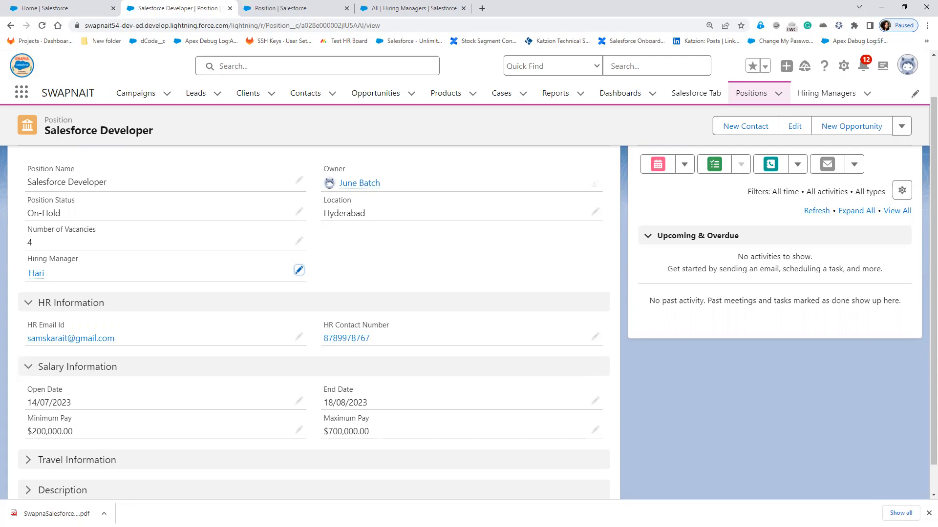
# - Reveal the filter condition example and final enable-filter-and-save step on the Navigation Steps slide
pyautogui.hotkey('alt', 'Tab')
pyautogui.click(240, 430)
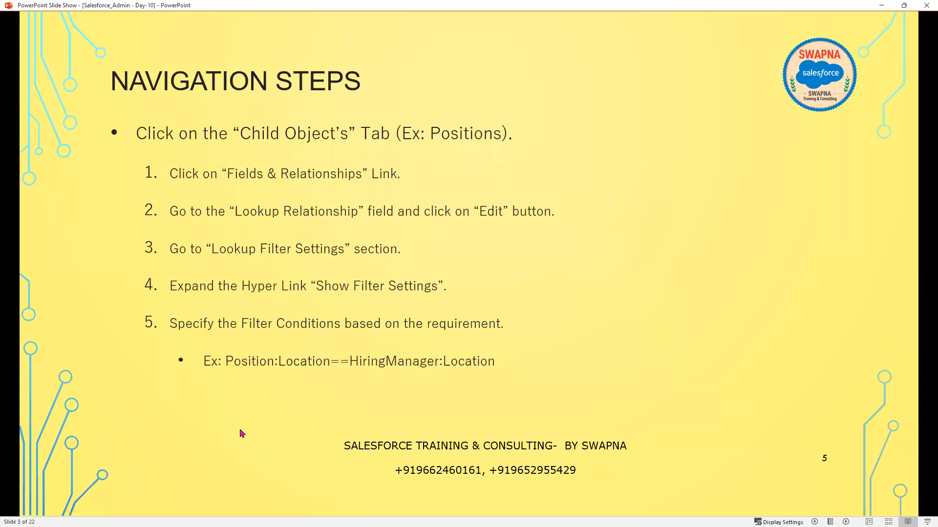
pyautogui.click(240, 433)
pyautogui.click(241, 433)
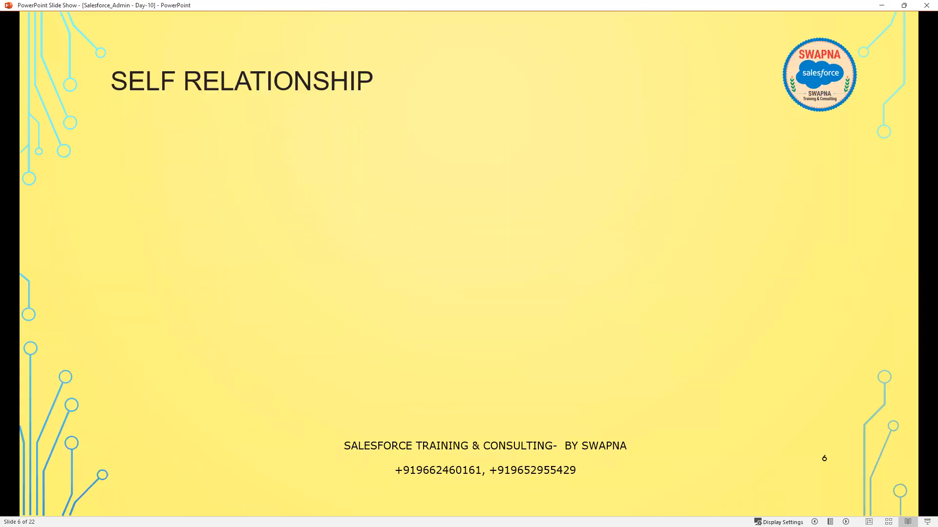
pyautogui.press('Left')
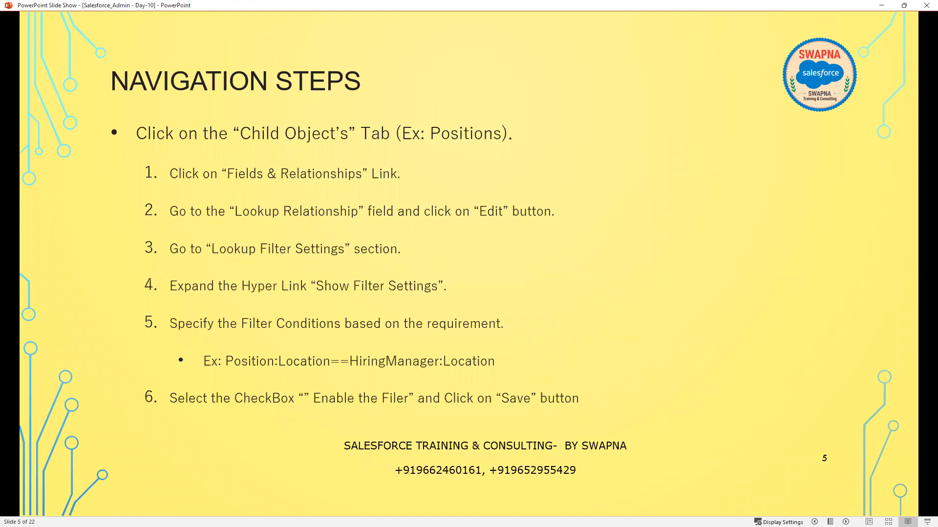
pyautogui.press('Right')
pyautogui.press('Left')
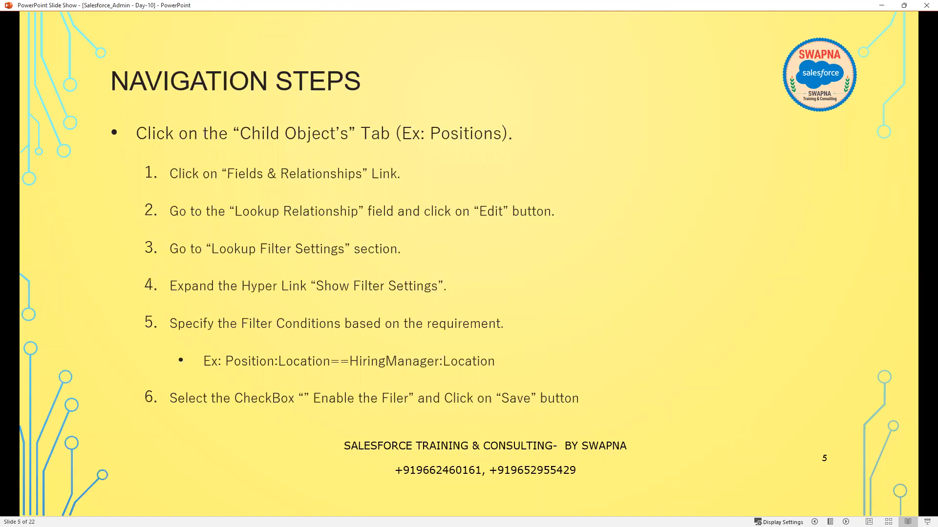
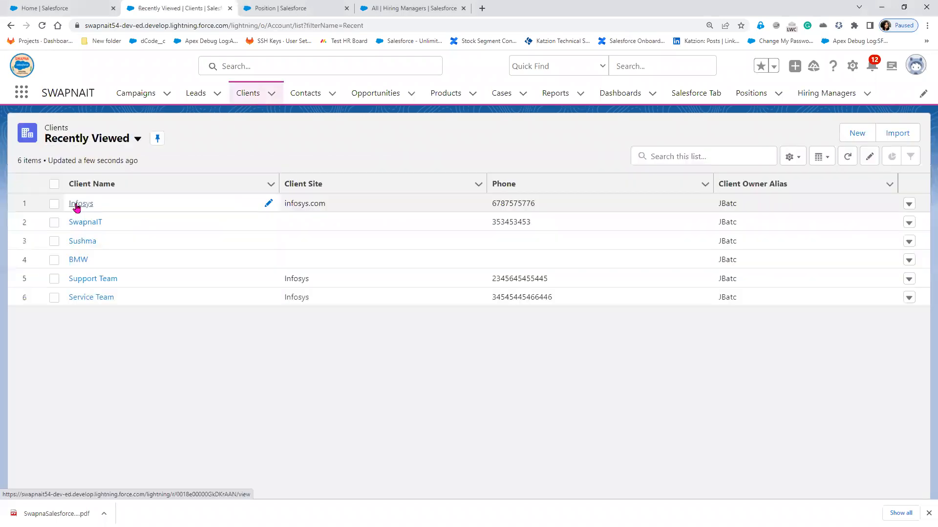
# - Open the Infosys client, then find Customers in the App Launcher and open its empty list
pyautogui.click(77, 207)
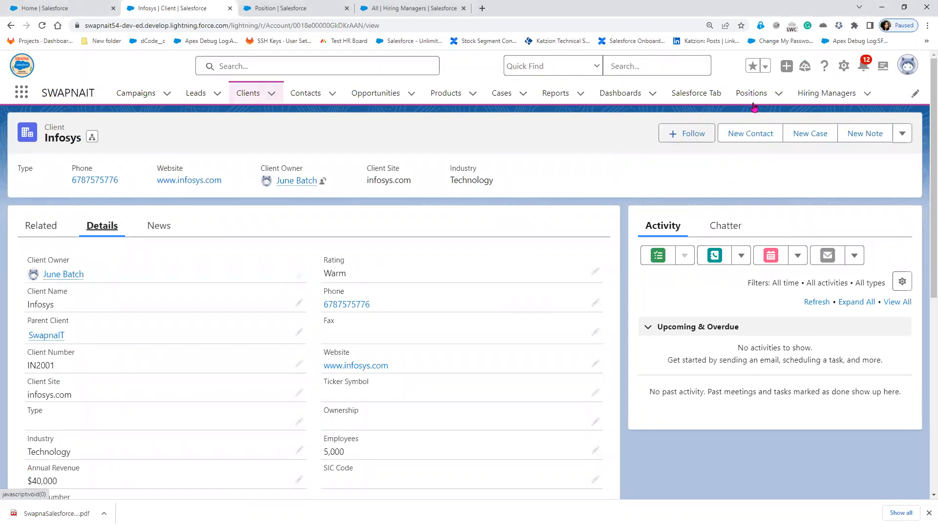
pyautogui.click(23, 94)
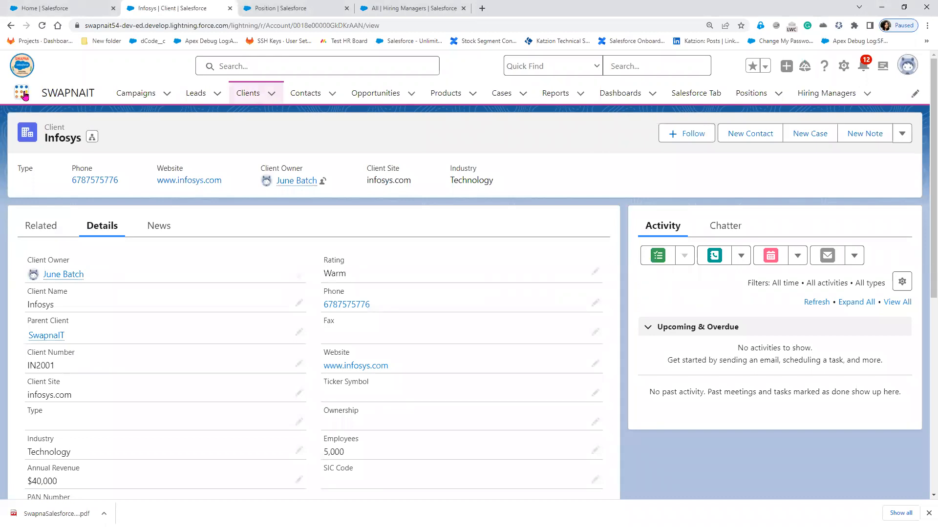
pyautogui.write('s')
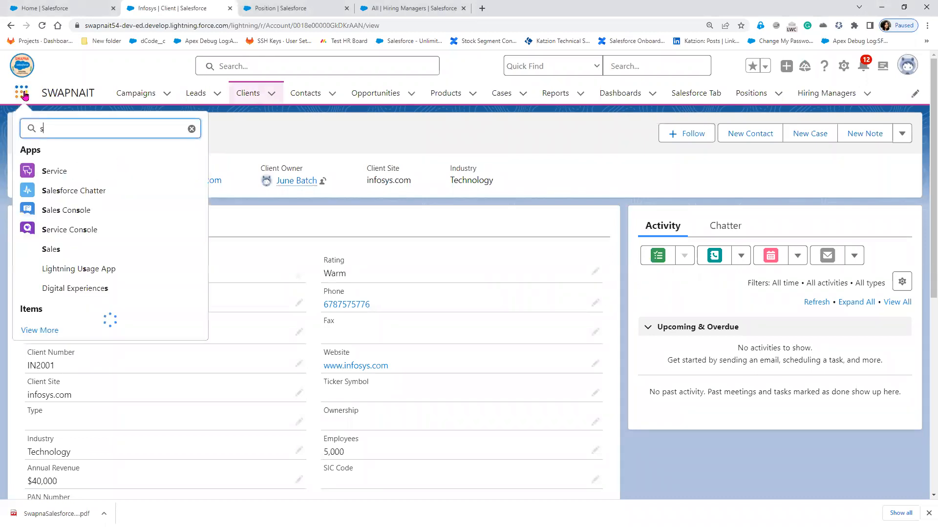
pyautogui.write('tde')
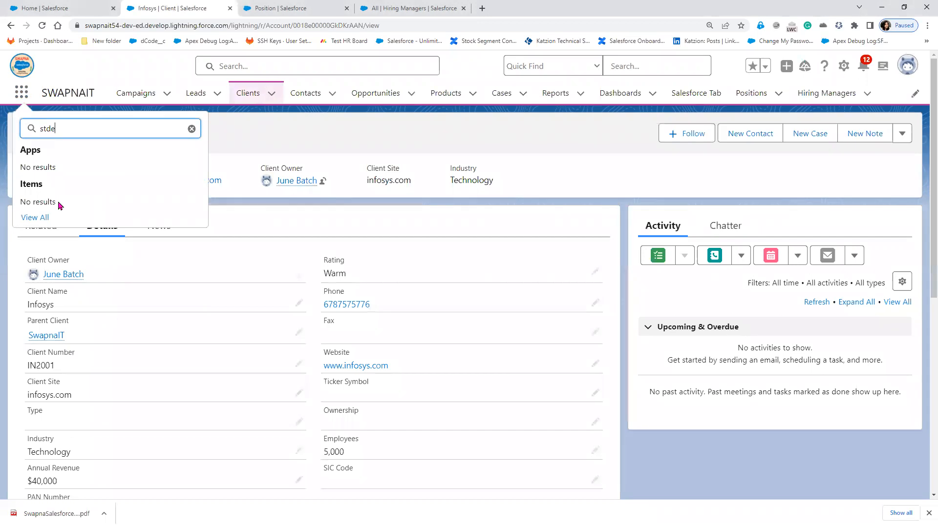
pyautogui.press('BackSpace')
pyautogui.press('BackSpace')
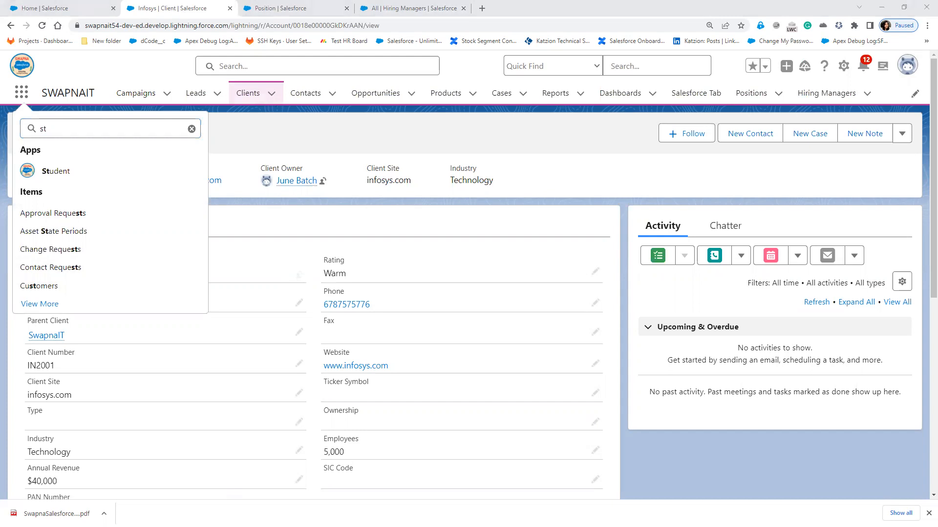
pyautogui.click(83, 132)
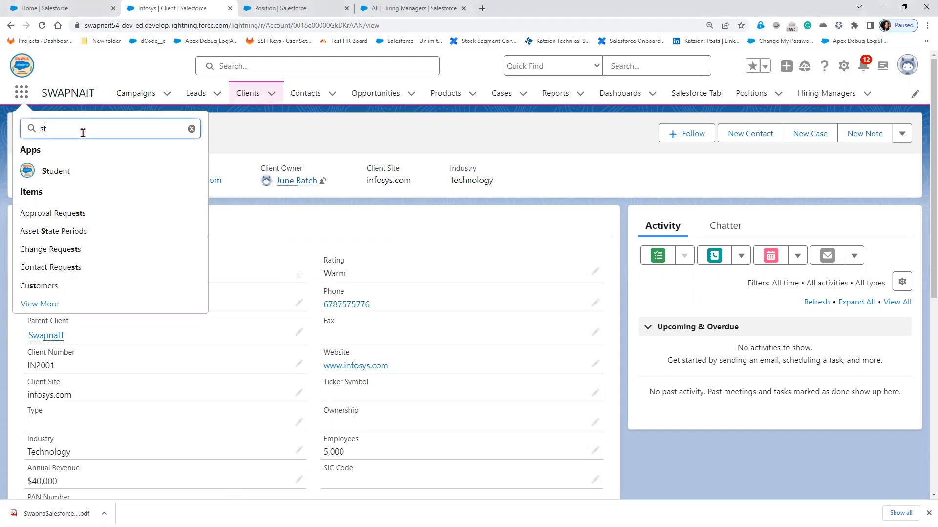
pyautogui.click(33, 287)
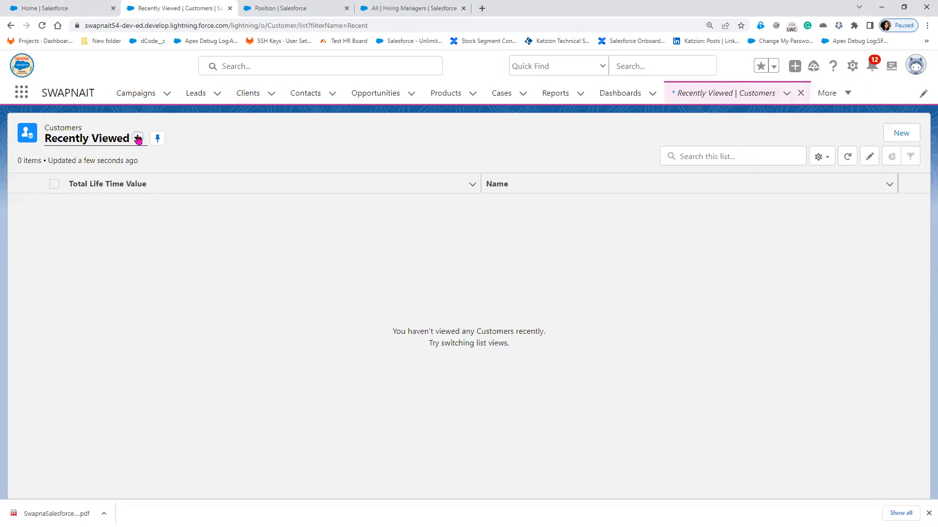
# - Check the list views, then search the App Launcher for 'custo' and open the Customers list
pyautogui.click(138, 139)
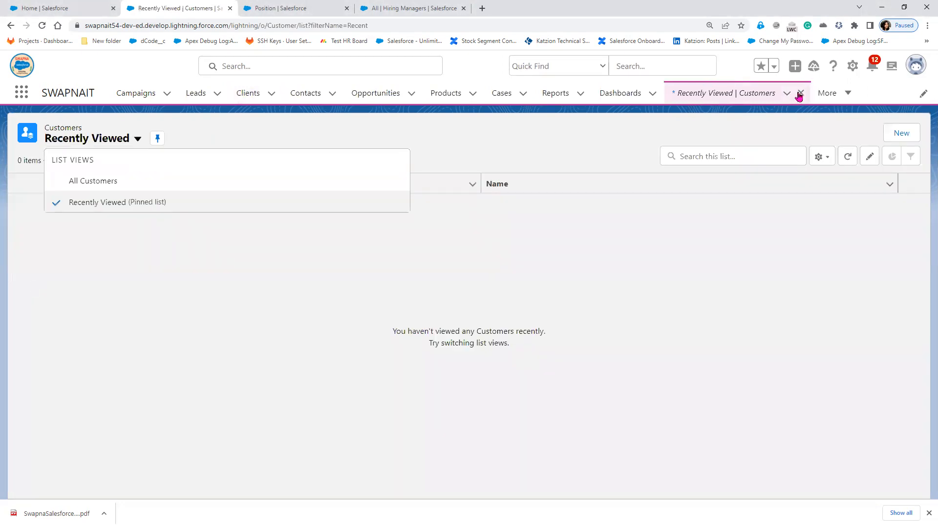
pyautogui.click(19, 94)
pyautogui.write('c')
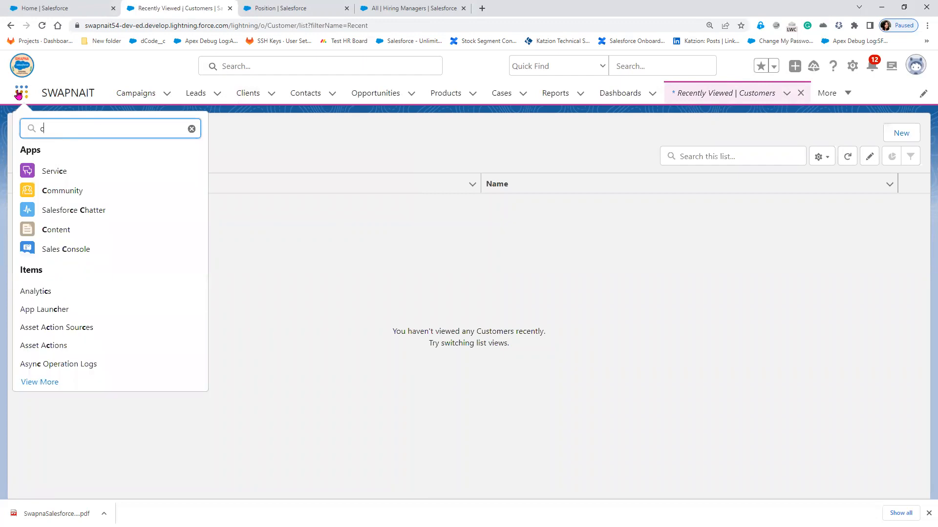
pyautogui.write('usto')
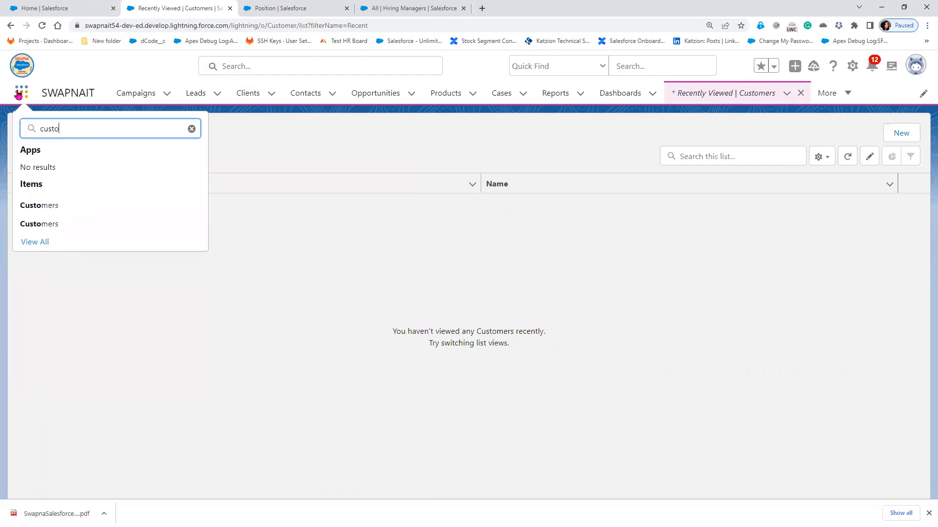
pyautogui.click(50, 206)
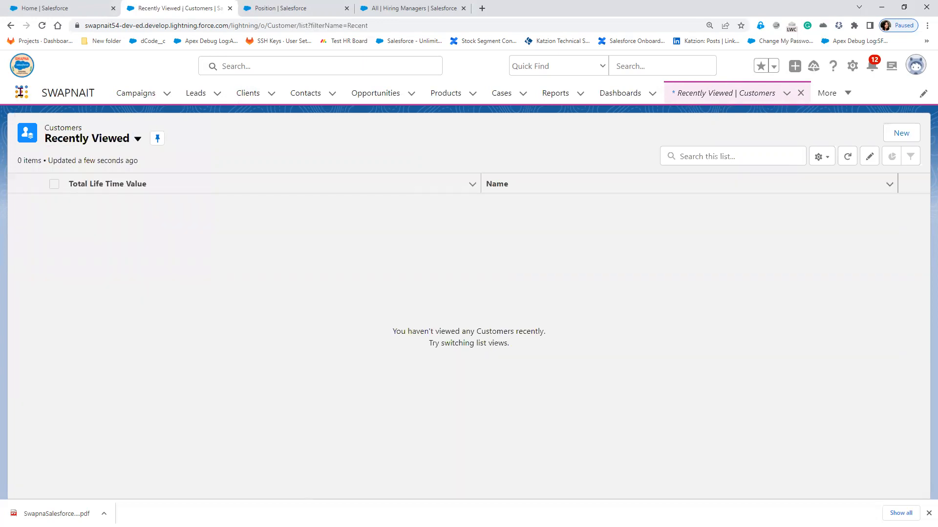
# - Open the other Customers object's list via 'custom', open Devika's record, and bring up Setup options
pyautogui.click(21, 95)
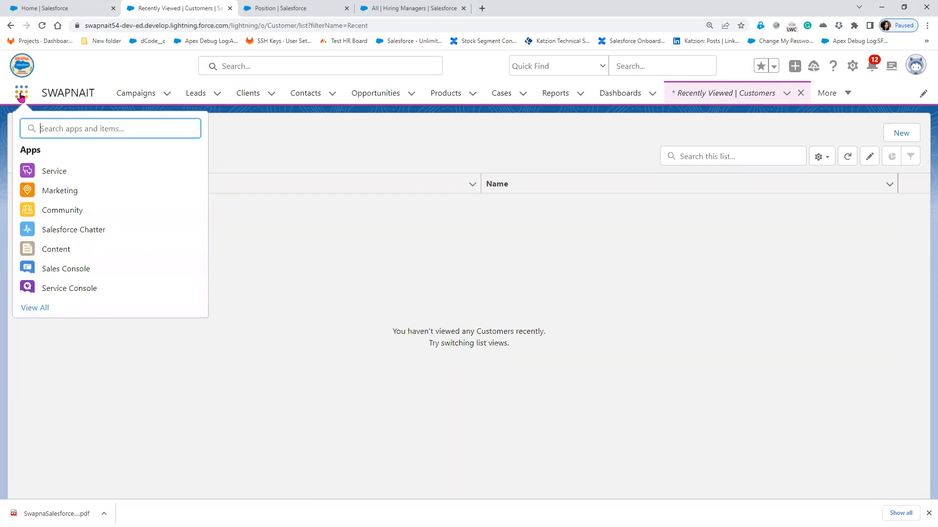
pyautogui.write('custom')
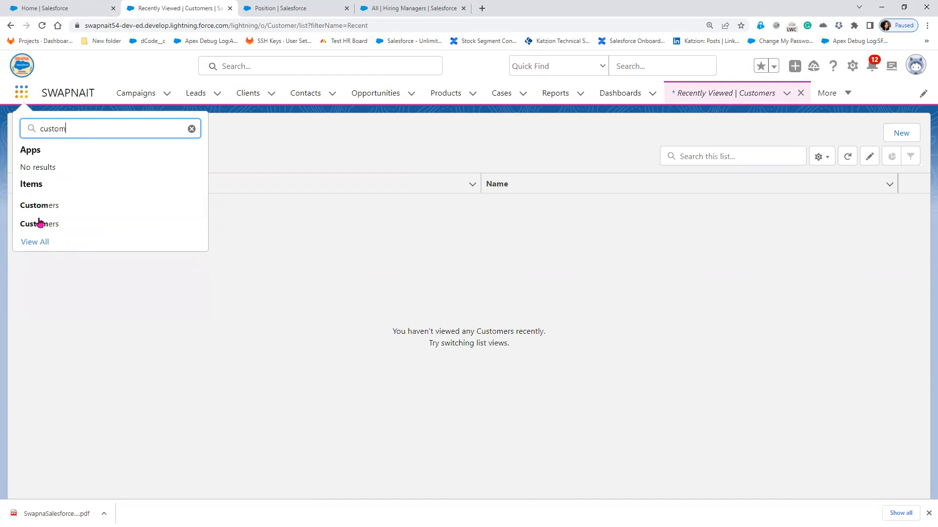
pyautogui.click(43, 226)
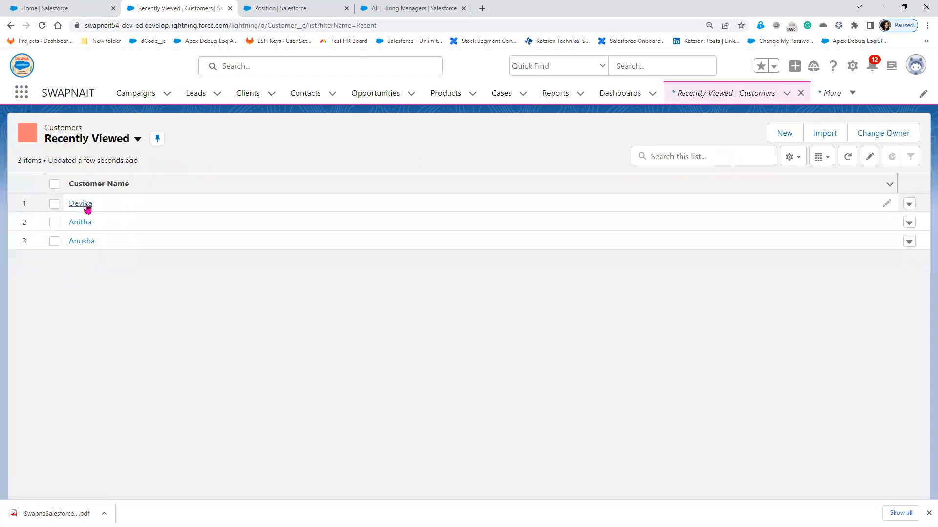
pyautogui.click(81, 203)
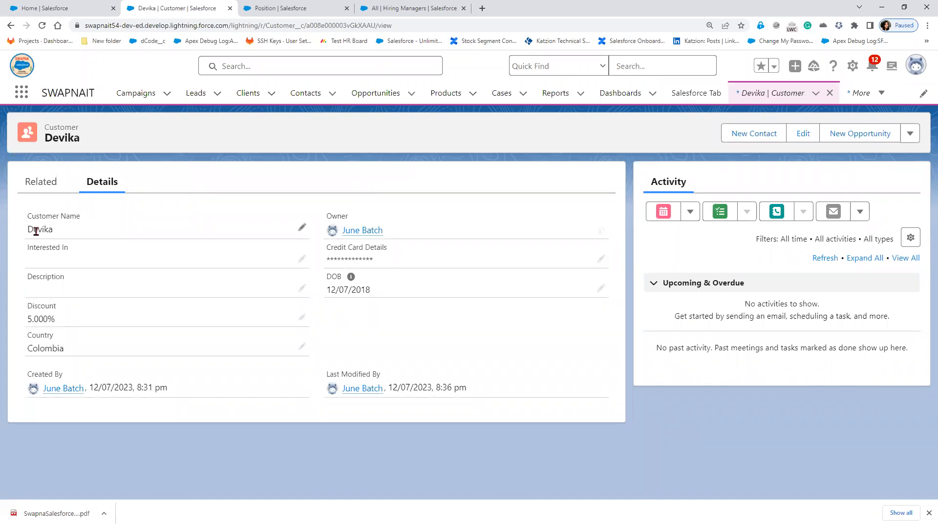
pyautogui.click(850, 71)
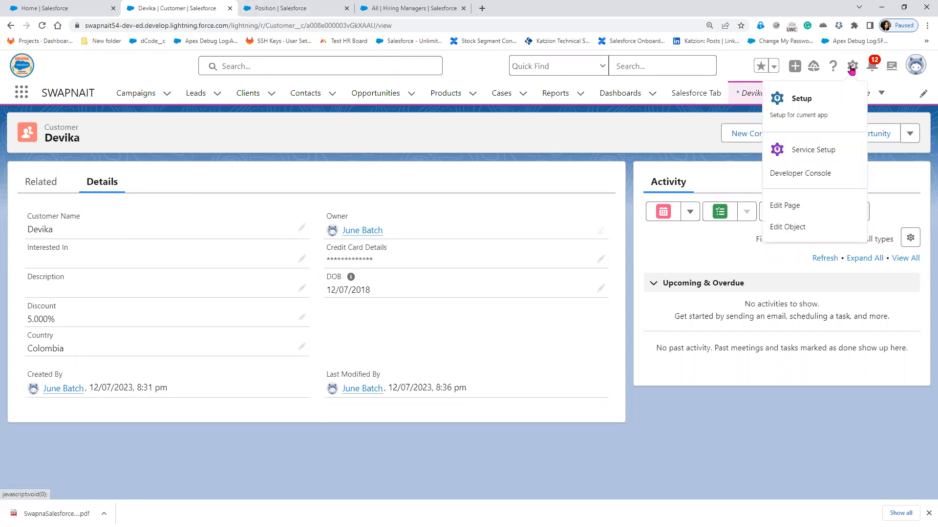
# - In the Customer object's Fields & Relationships, start a new Lookup Relationship field
pyautogui.click(787, 227)
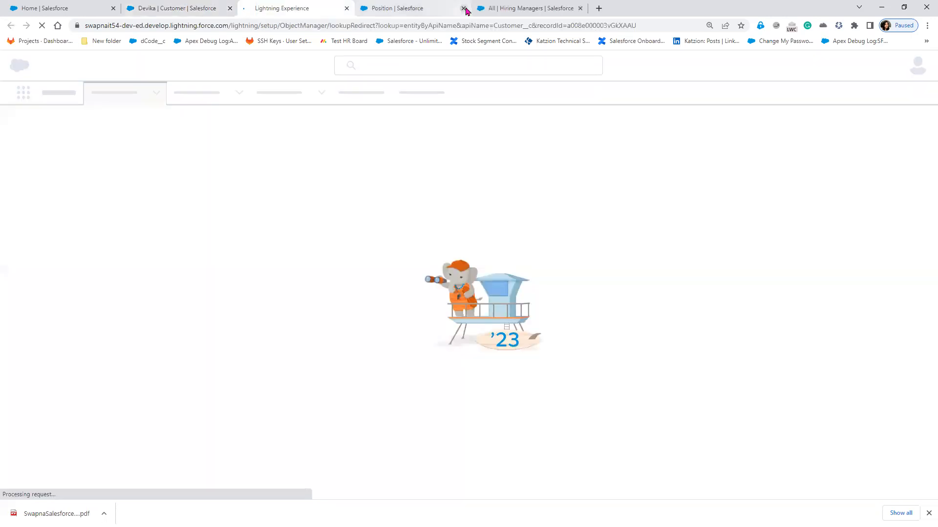
pyautogui.click(463, 9)
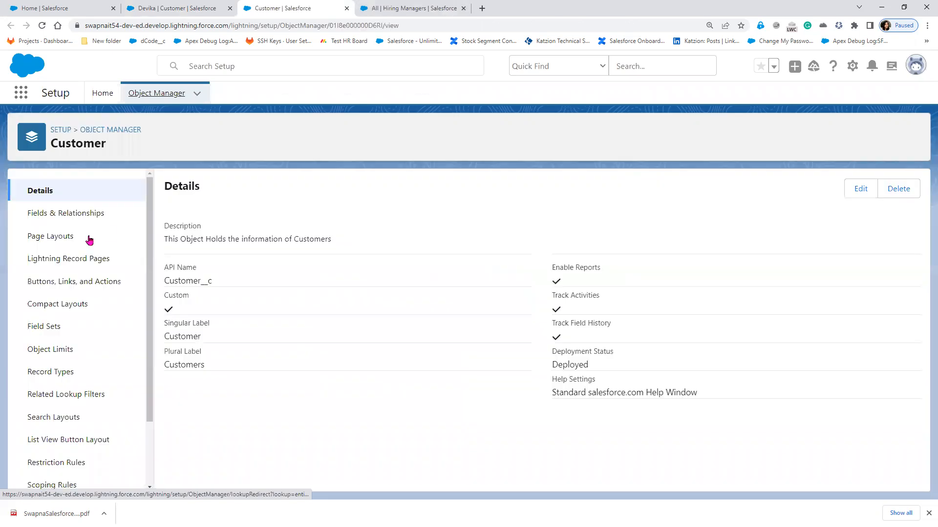
pyautogui.click(68, 215)
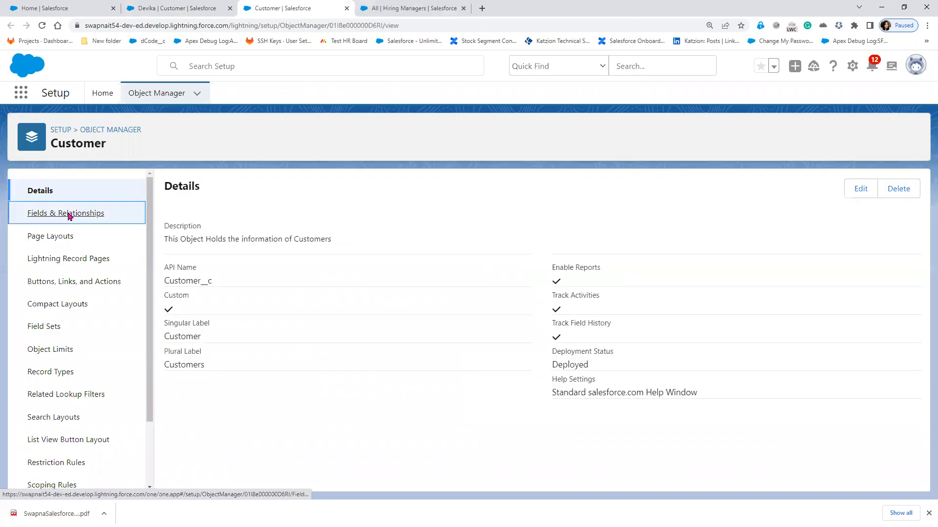
pyautogui.click(658, 190)
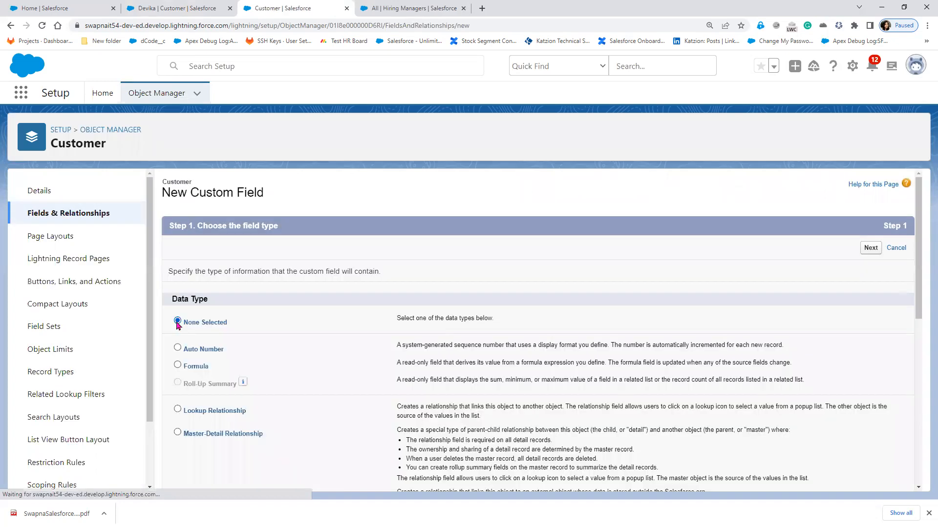
pyautogui.scroll(-1, 271, 404)
pyautogui.scroll(-2, 236, 265)
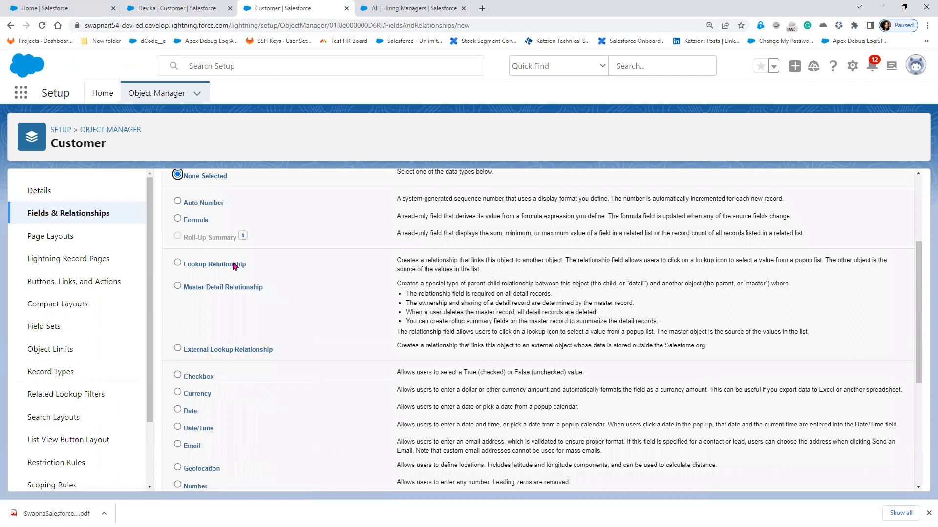
pyautogui.click(234, 264)
pyautogui.scroll(3, 867, 285)
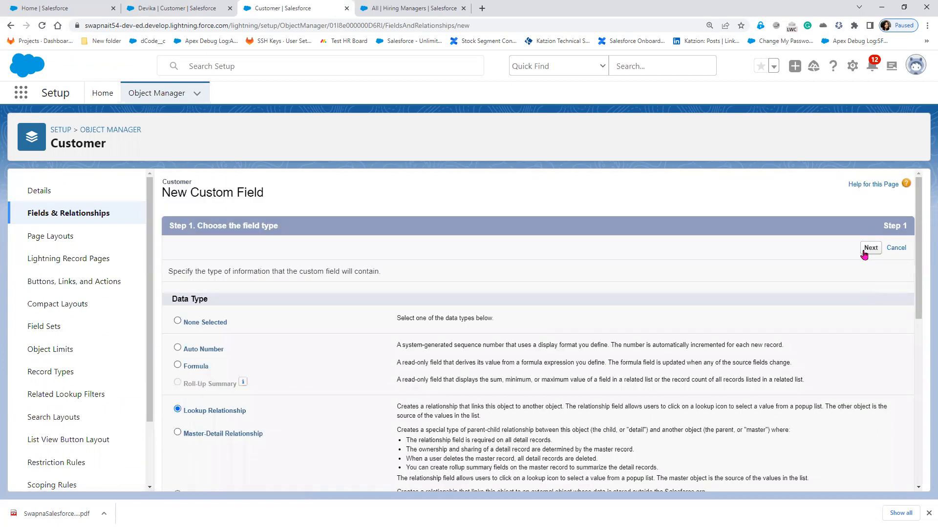
pyautogui.click(868, 248)
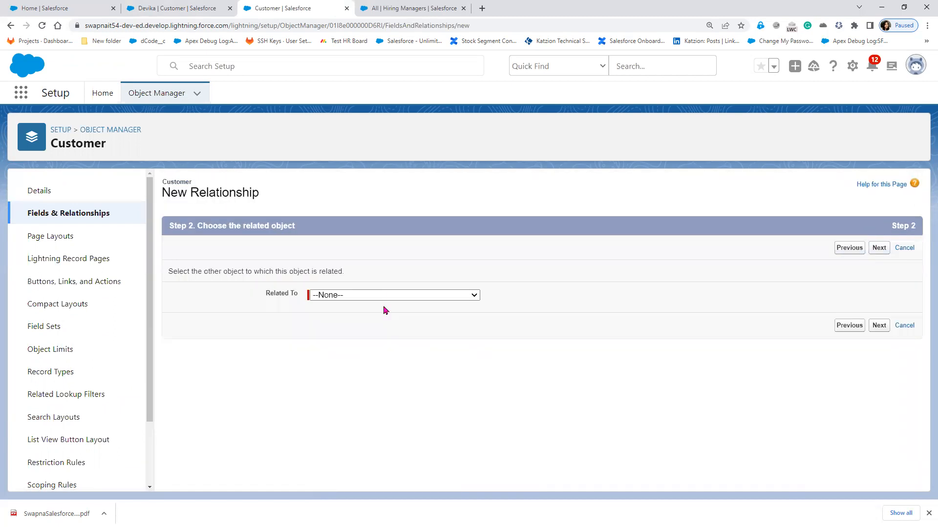
# - Set the lookup field's related object to Customer
pyautogui.click(386, 295)
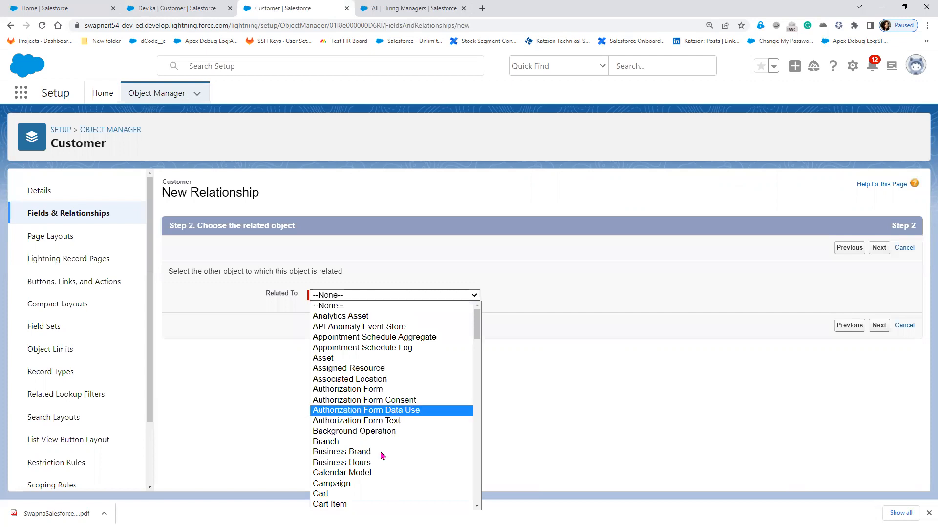
pyautogui.scroll(-2, 376, 482)
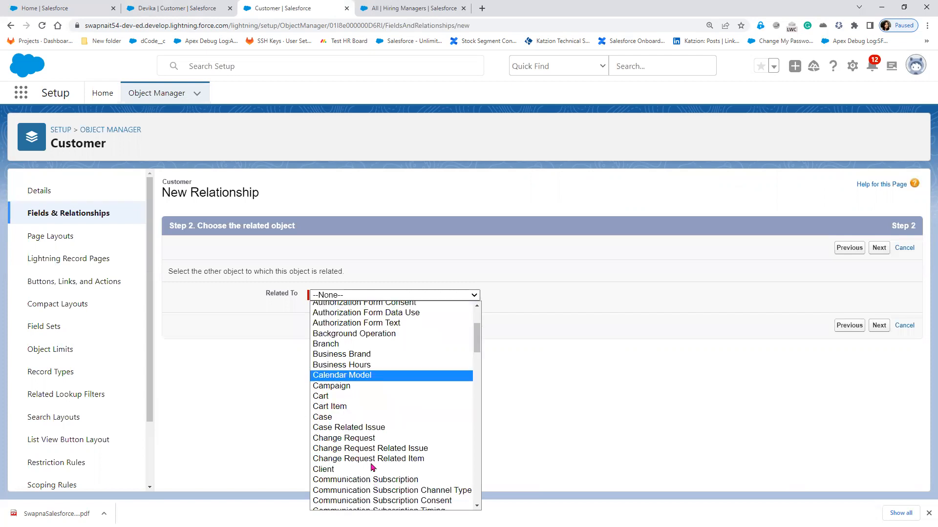
pyautogui.scroll(-4, 363, 497)
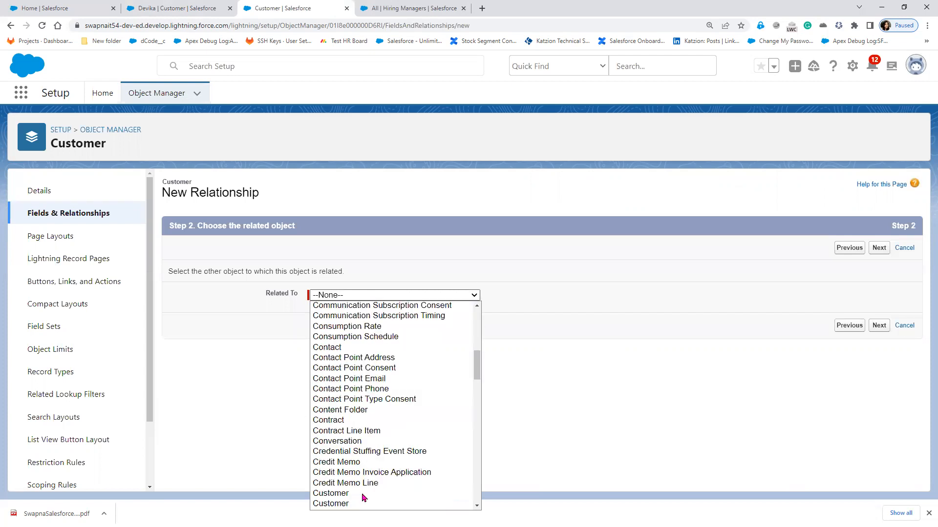
pyautogui.scroll(-2, 363, 481)
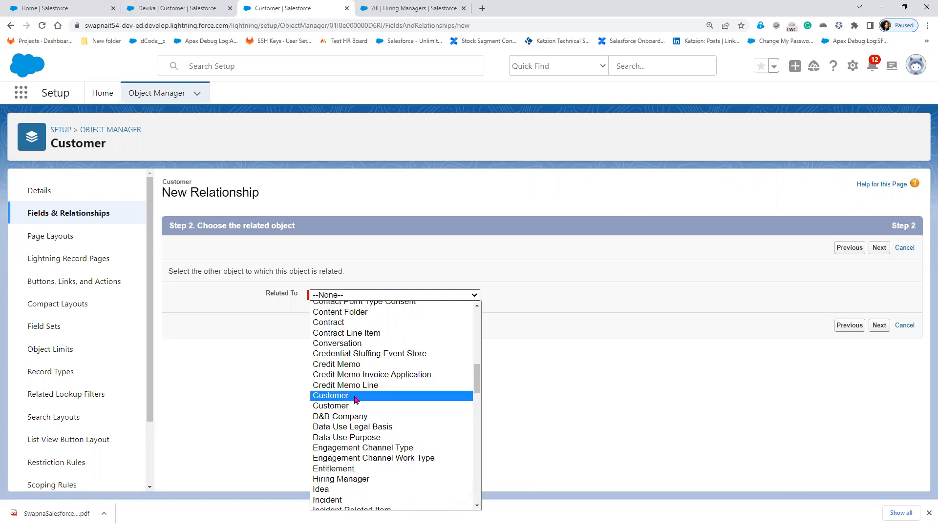
pyautogui.click(356, 400)
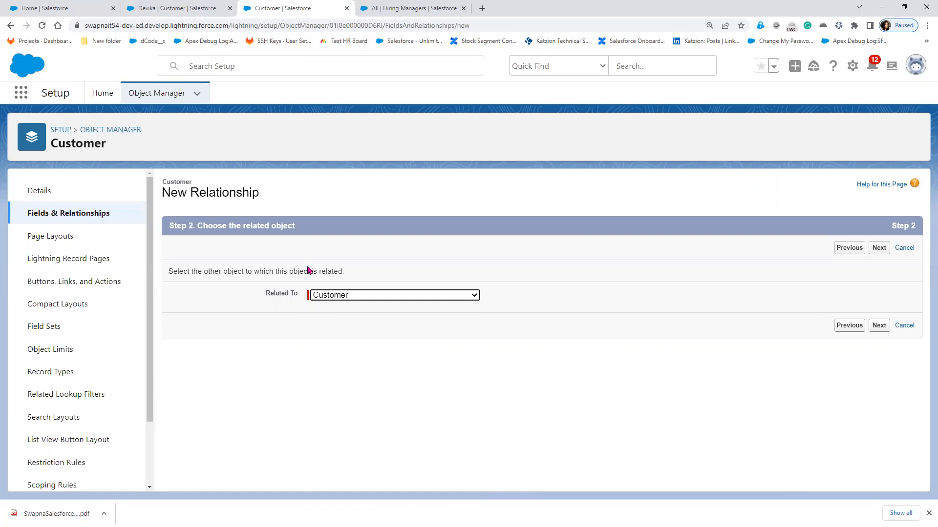
pyautogui.click(881, 327)
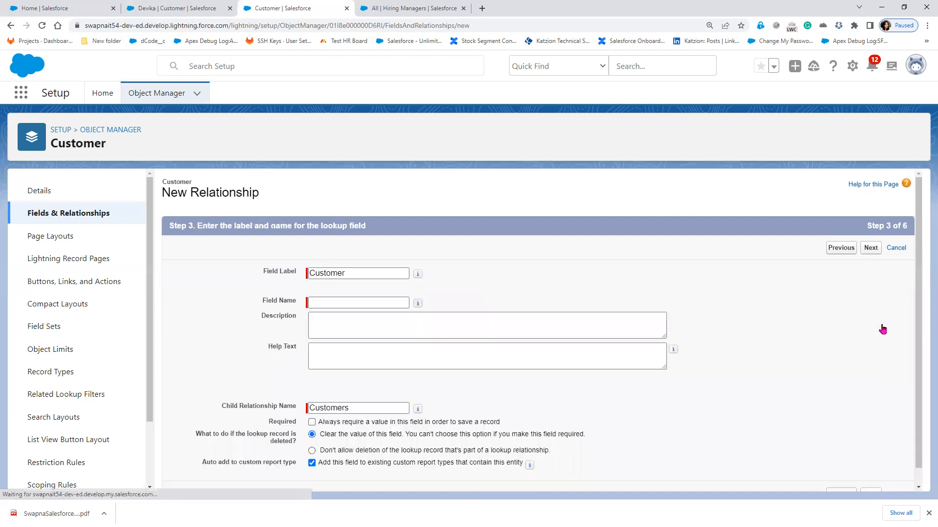
# - Label the field 'Parent Customer', keep default security and Customer Layout, and save it
pyautogui.doubleClick(314, 273)
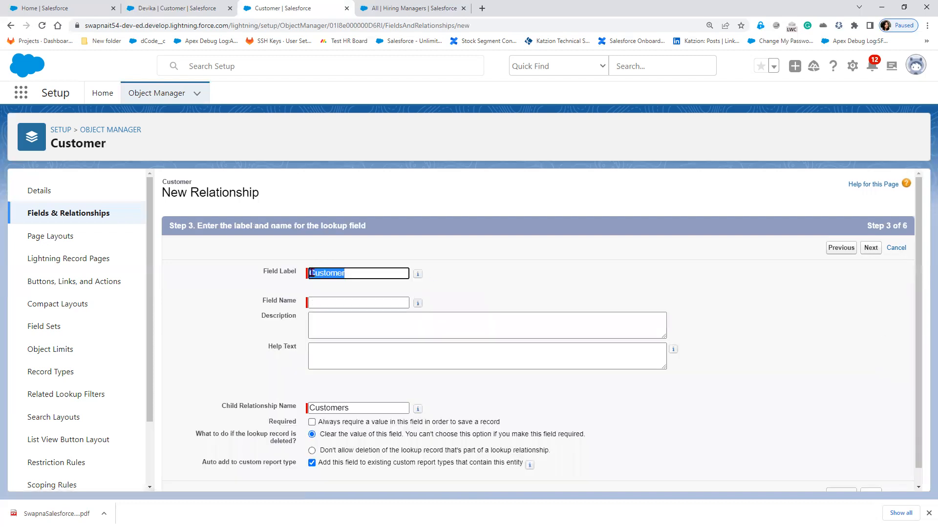
pyautogui.click(540, 295)
pyautogui.write('Paren')
pyautogui.write('t')
pyautogui.press('Tab')
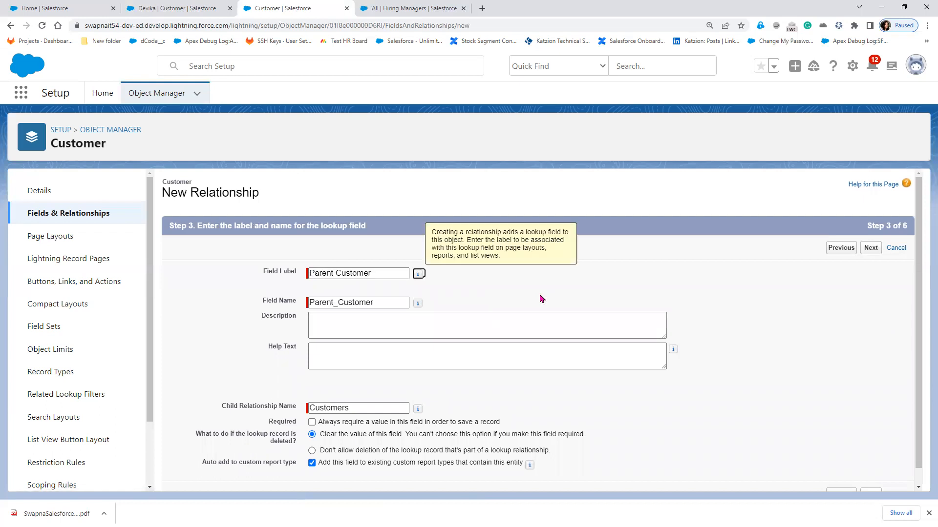
pyautogui.click(872, 249)
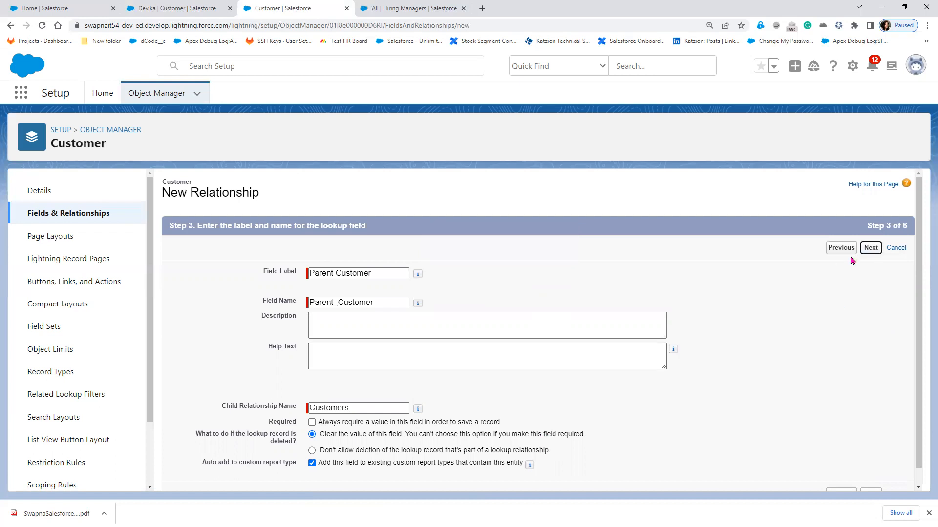
pyautogui.click(872, 249)
pyautogui.click(871, 249)
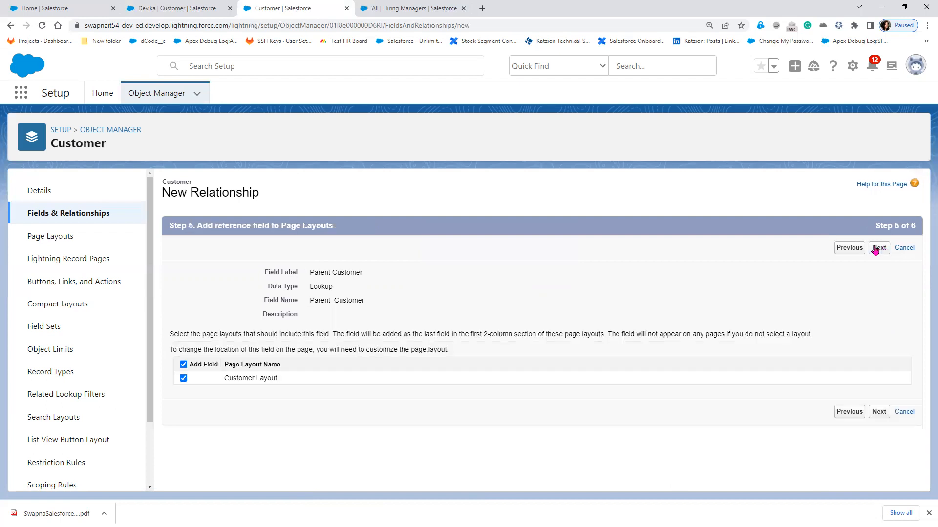
pyautogui.click(874, 248)
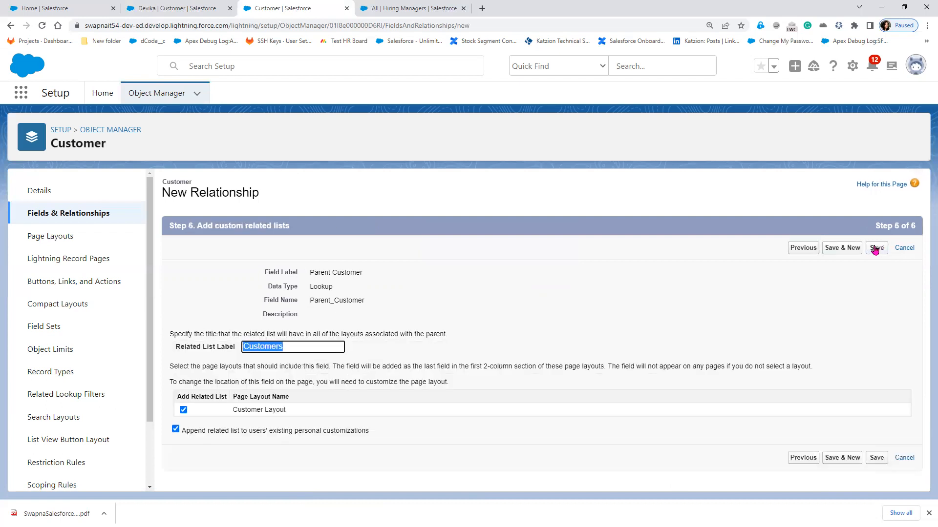
pyautogui.click(875, 248)
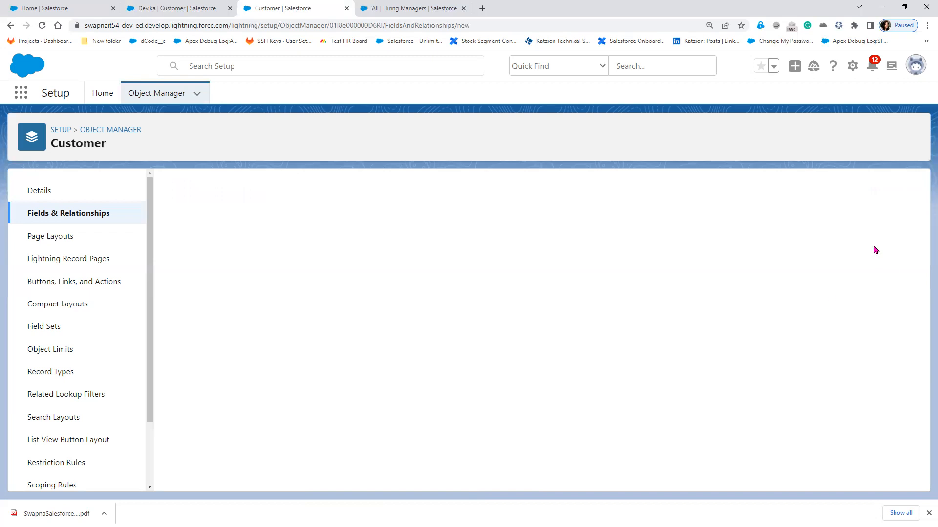
pyautogui.click(185, 13)
pyautogui.click(43, 26)
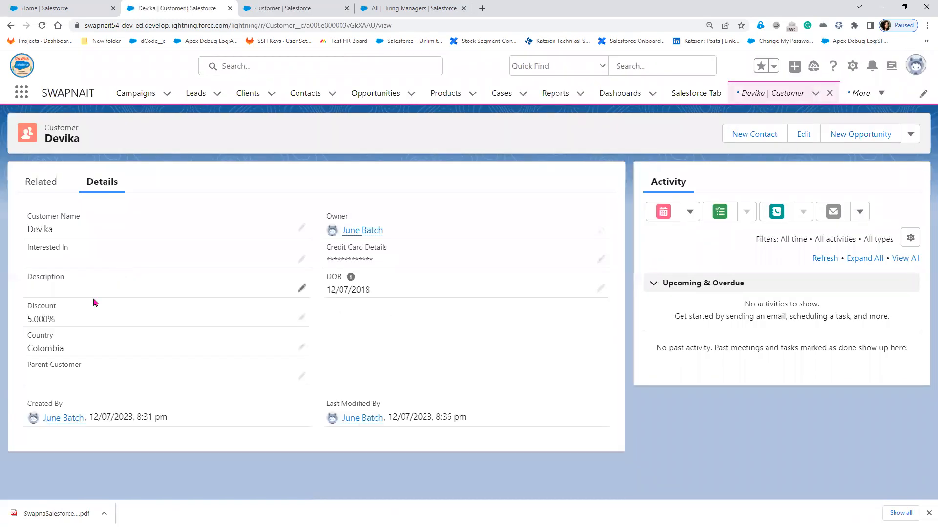
pyautogui.click(305, 378)
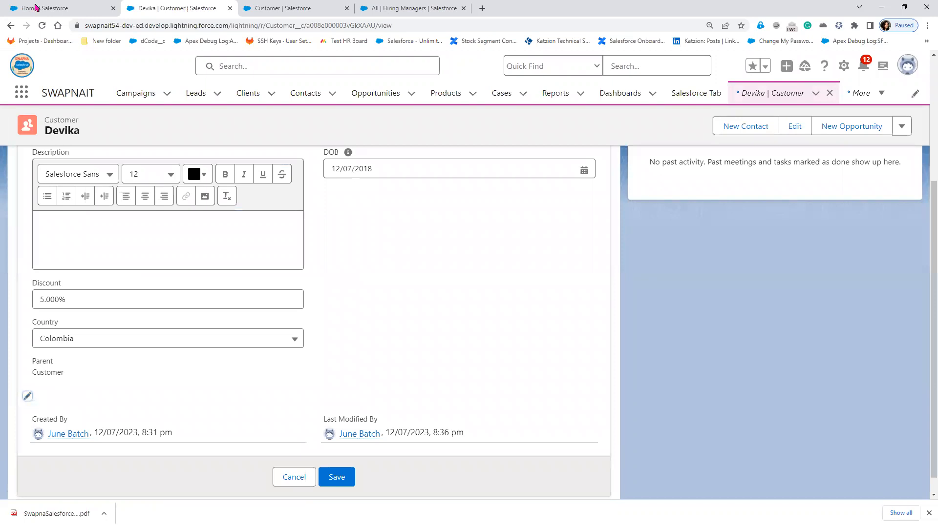
pyautogui.click(41, 26)
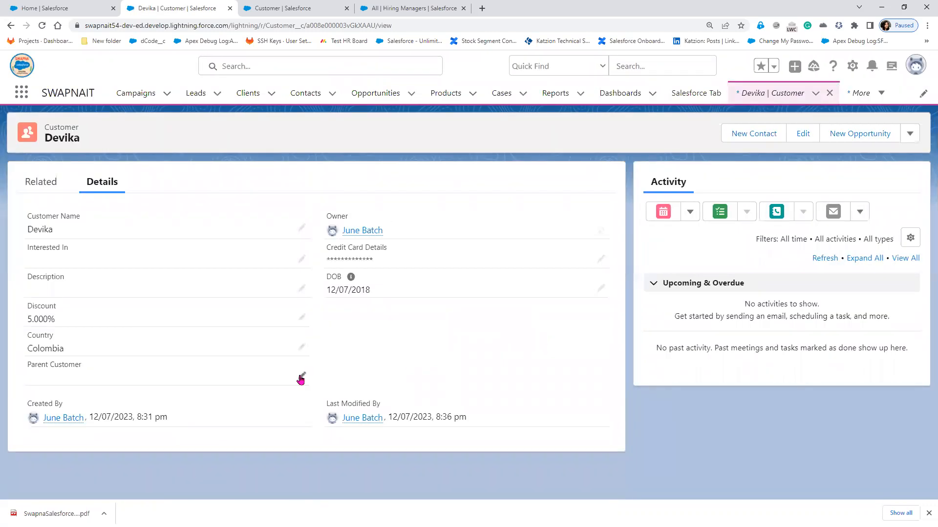
pyautogui.click(301, 380)
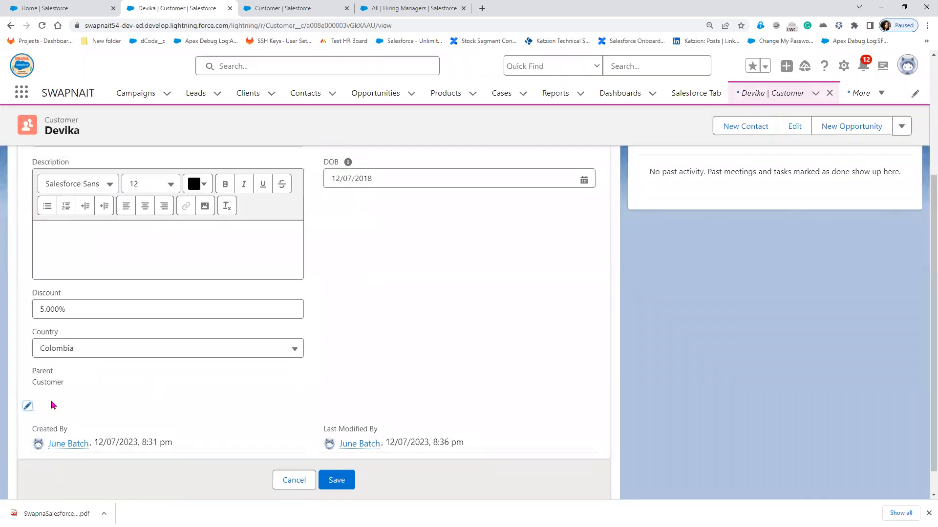
pyautogui.click(28, 406)
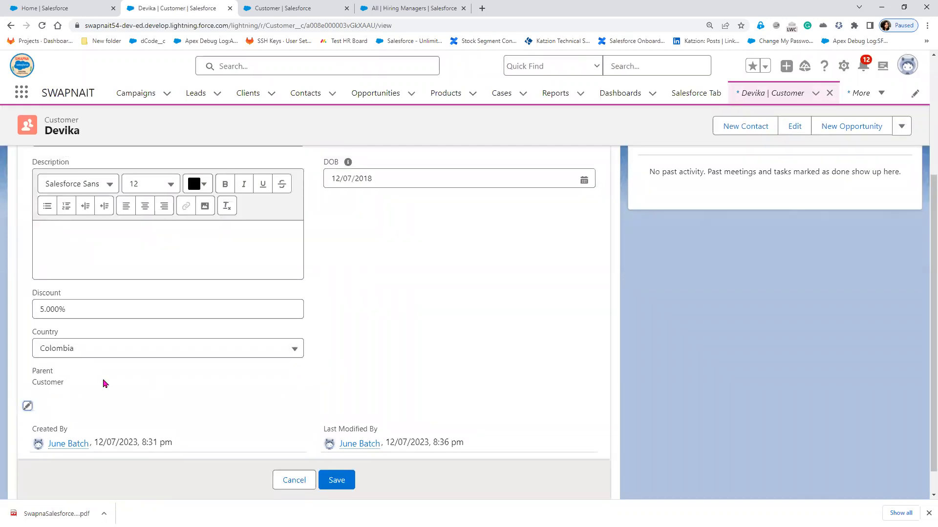
pyautogui.click(816, 94)
pyautogui.click(831, 98)
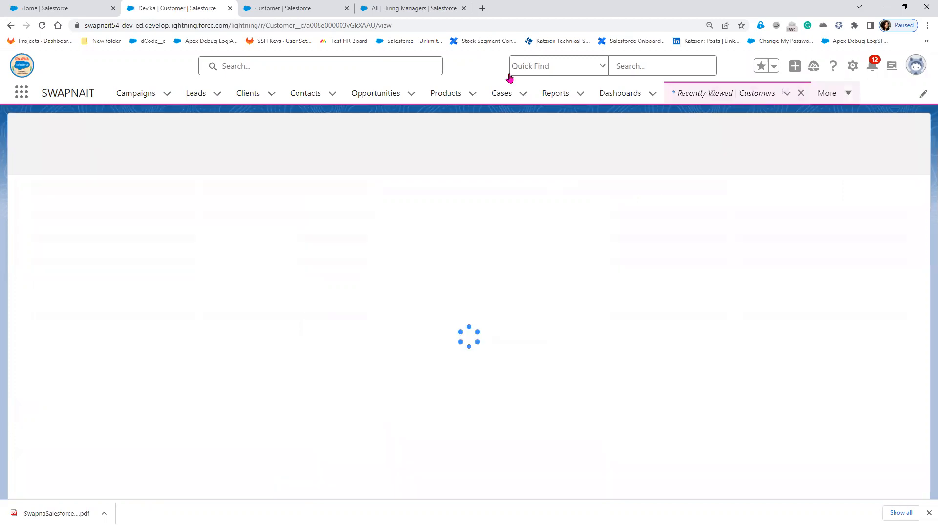
pyautogui.click(281, 6)
pyautogui.click(39, 190)
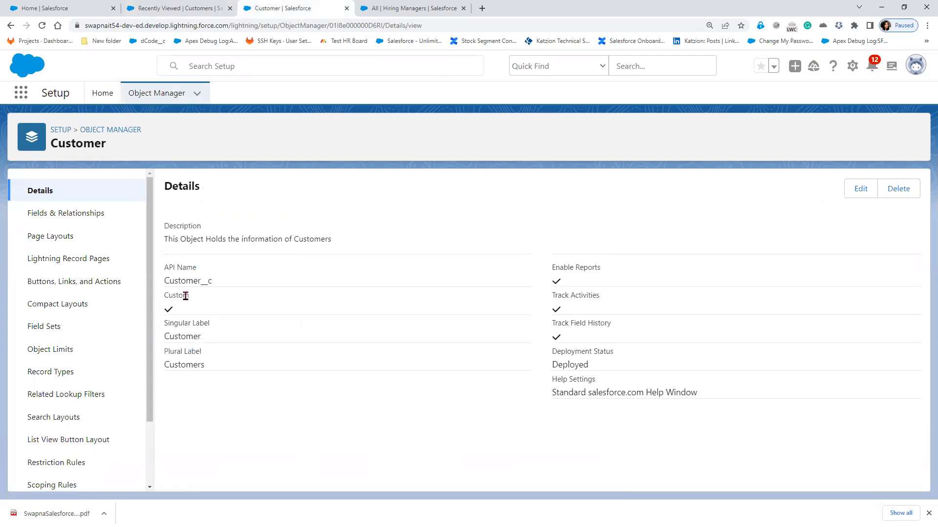
# - Edit the Customer object's label to 'Custom Customer', save, and view its Fields & Relationships
pyautogui.click(853, 188)
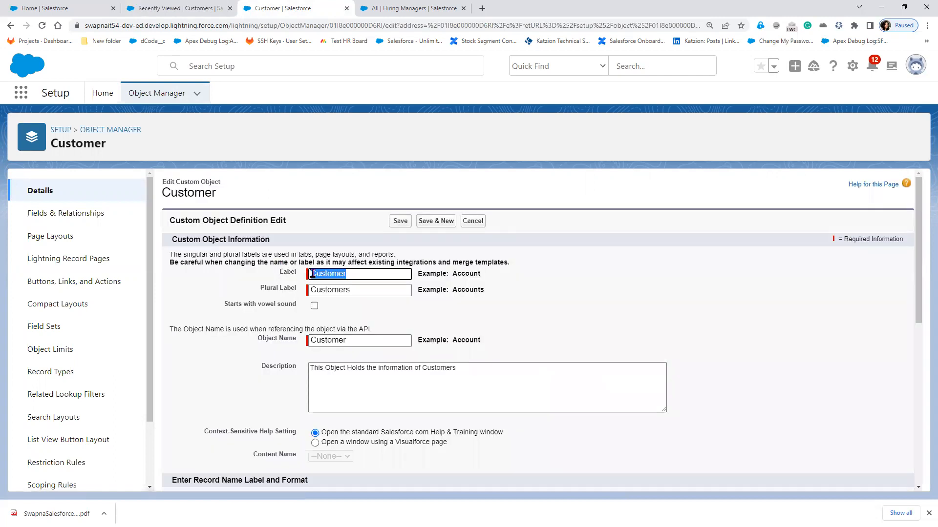
pyautogui.press('Home')
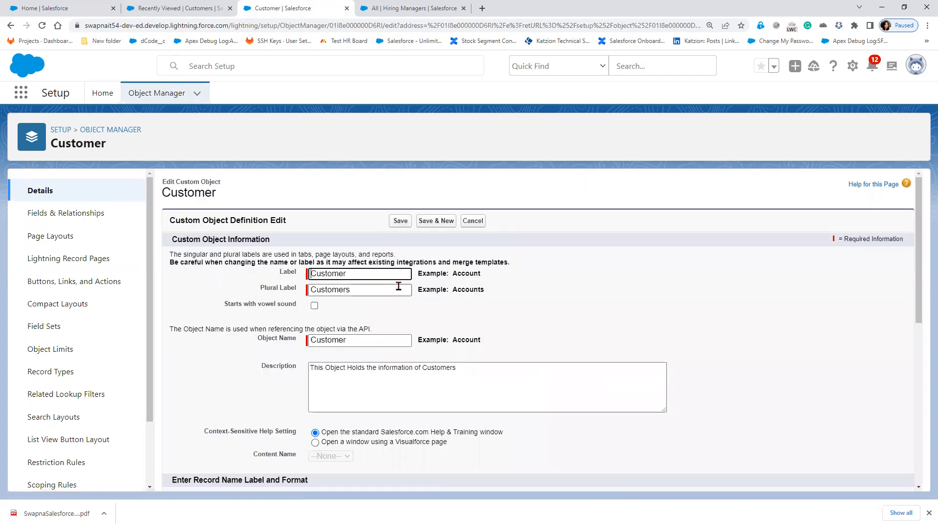
pyautogui.write('C')
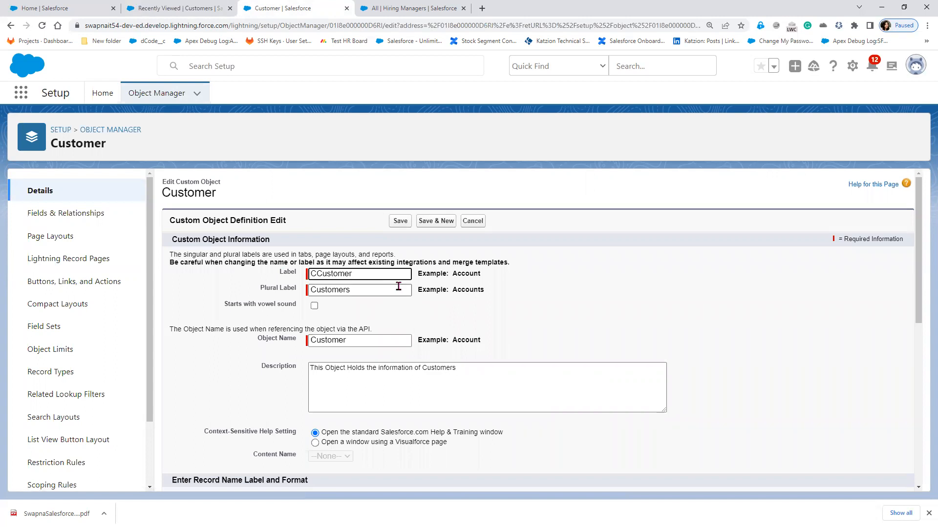
pyautogui.write('ustom')
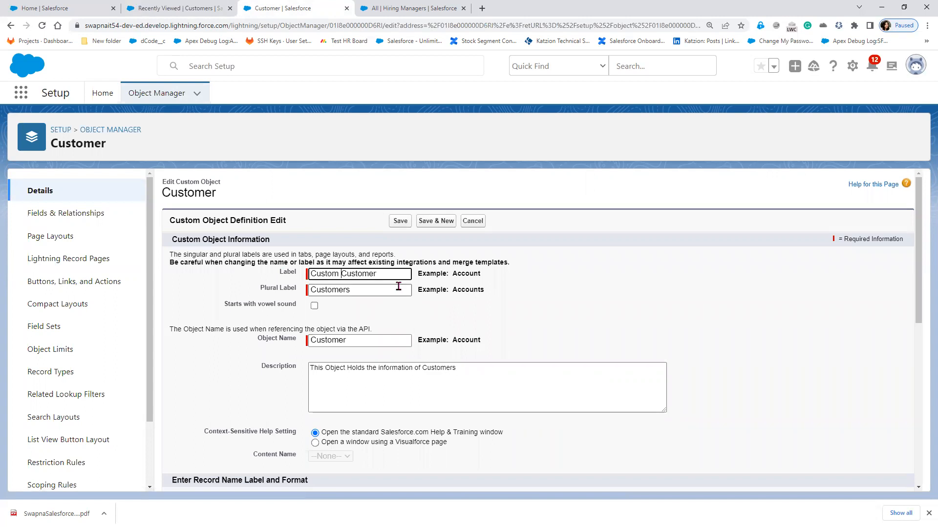
pyautogui.click(402, 223)
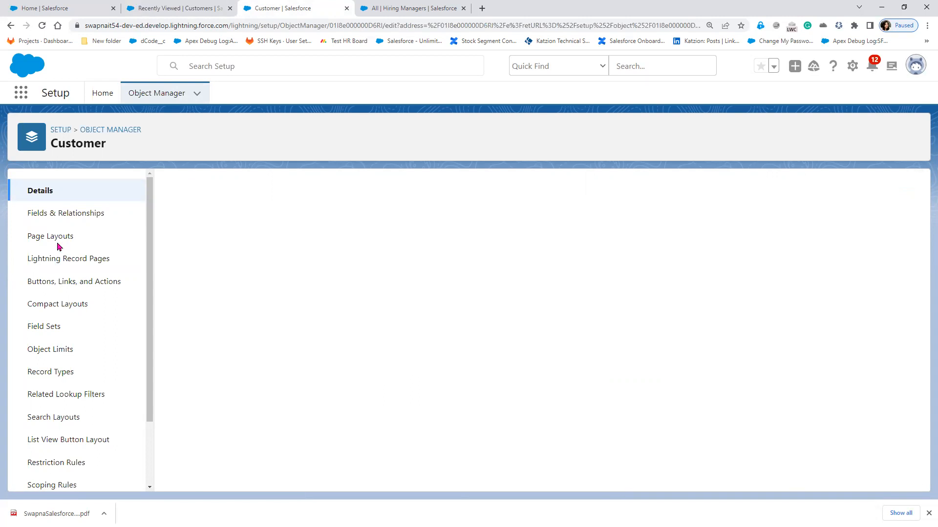
pyautogui.click(66, 215)
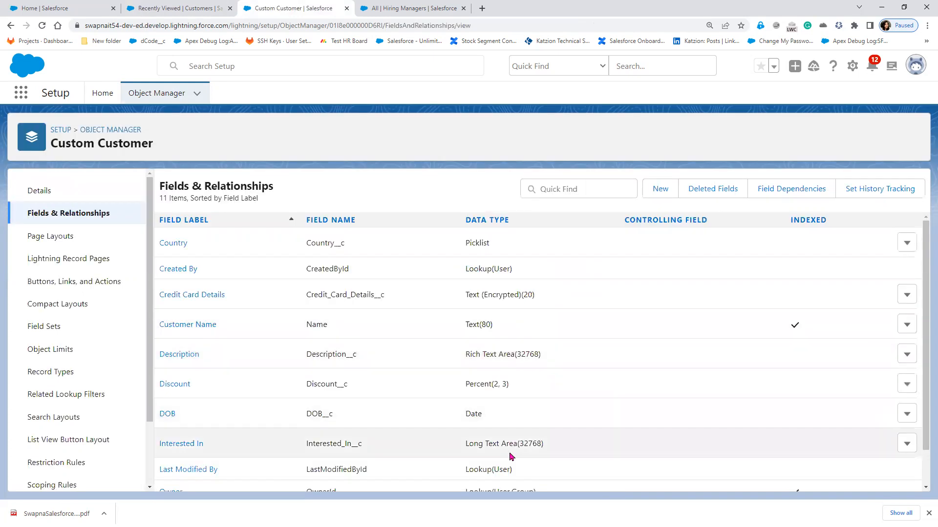
pyautogui.scroll(-1, 510, 454)
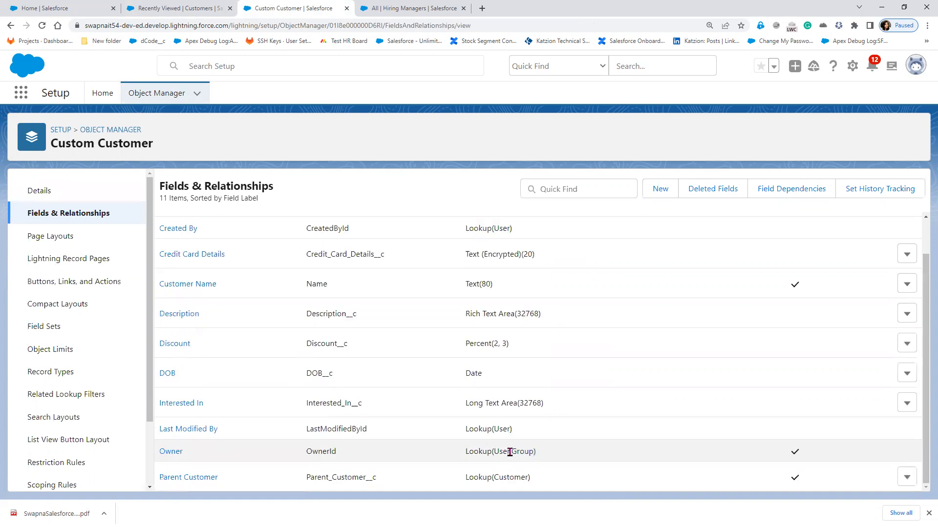
pyautogui.click(182, 483)
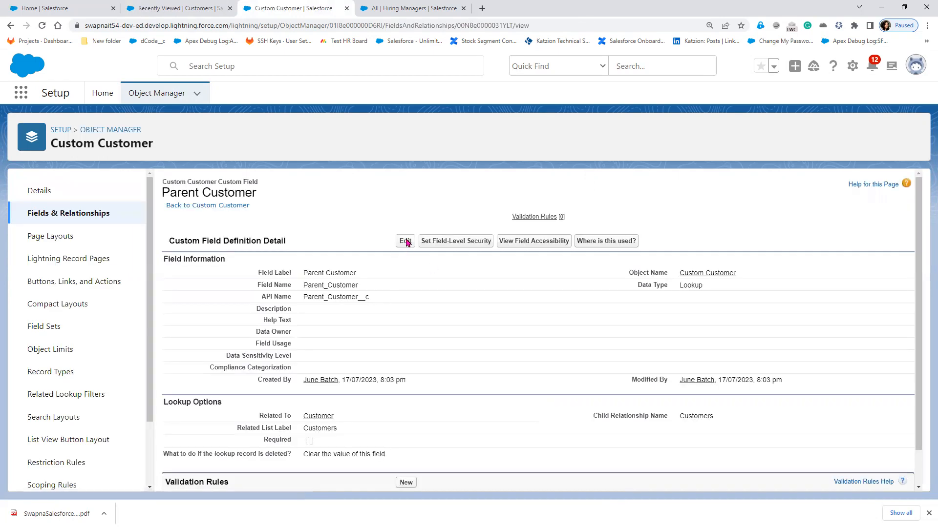
pyautogui.click(405, 242)
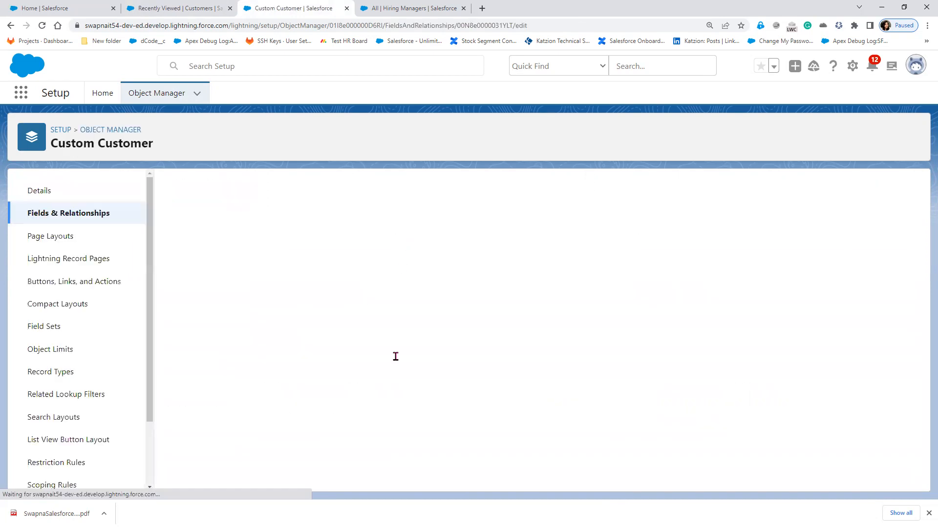
pyautogui.scroll(-2, 487, 404)
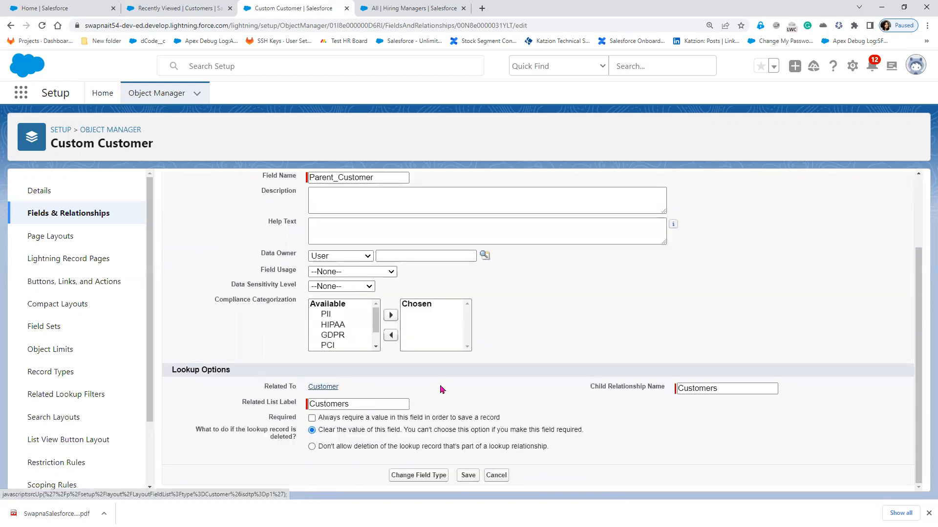
pyautogui.scroll(2, 498, 254)
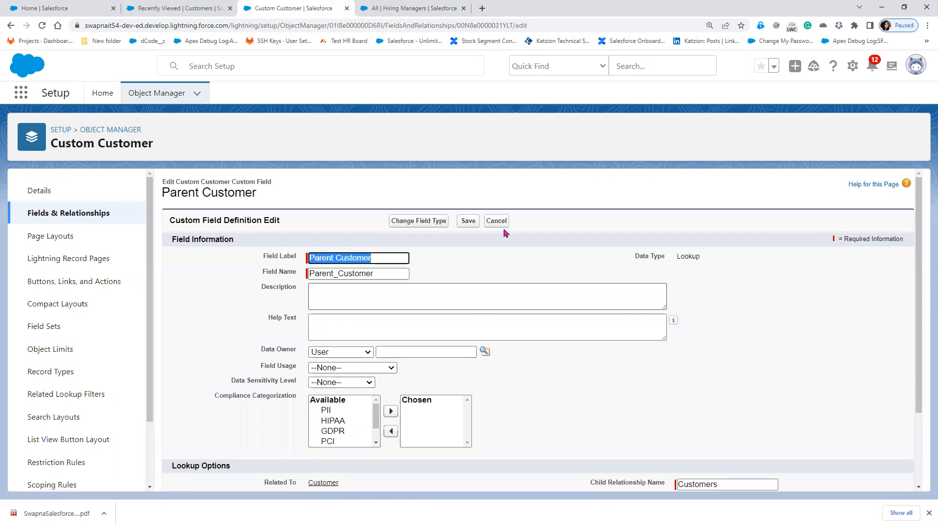
pyautogui.click(503, 229)
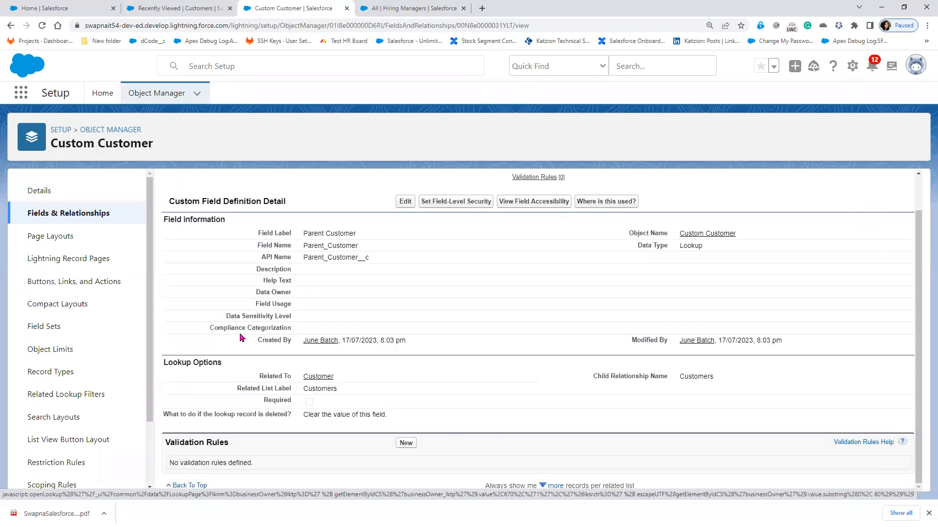
pyautogui.click(68, 216)
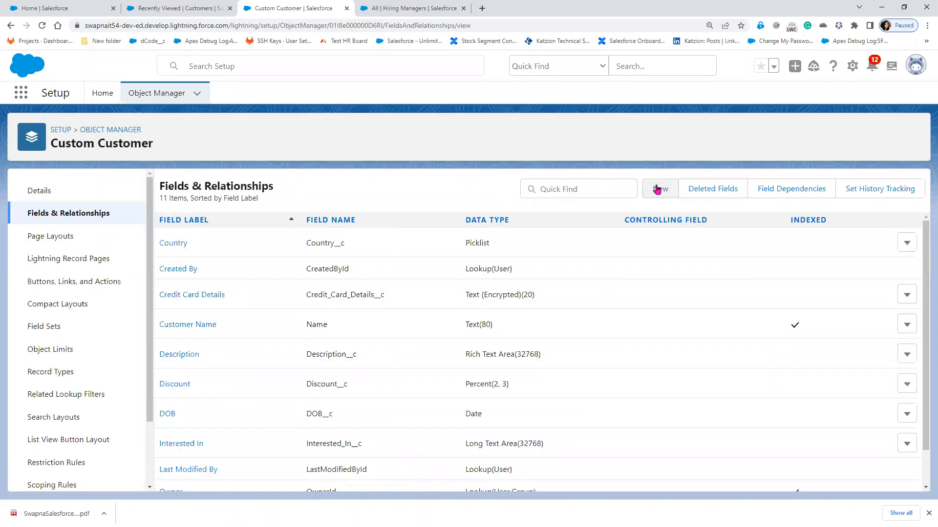
# - Start a new Lookup Relationship field related to the Custom Customer object
pyautogui.click(208, 329)
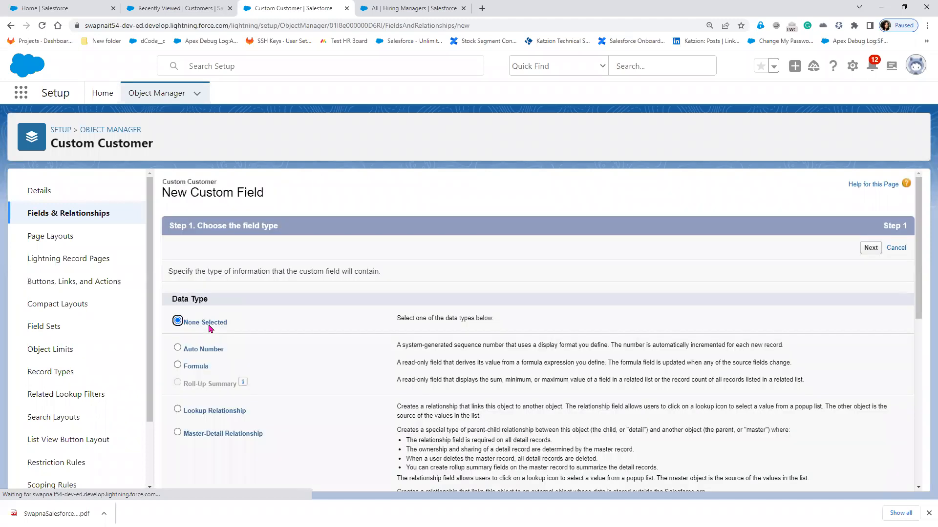
pyautogui.click(213, 411)
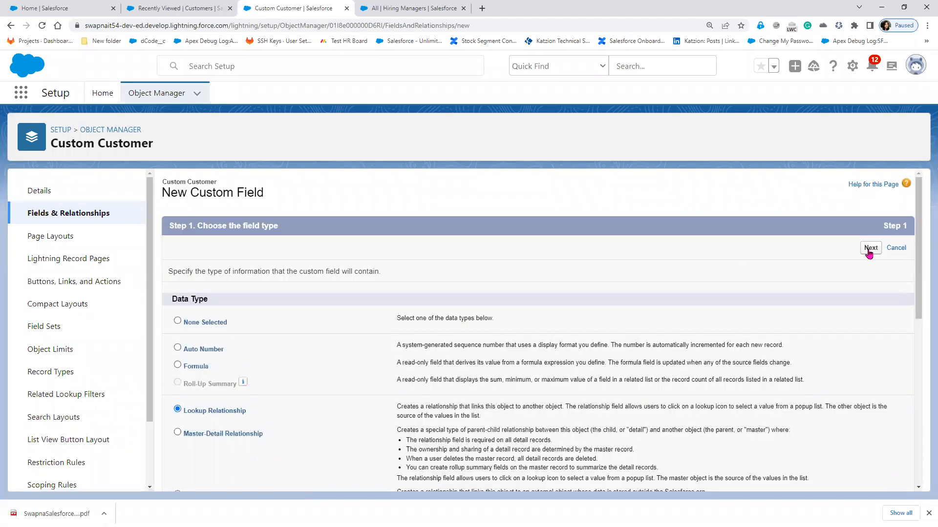
pyautogui.click(869, 248)
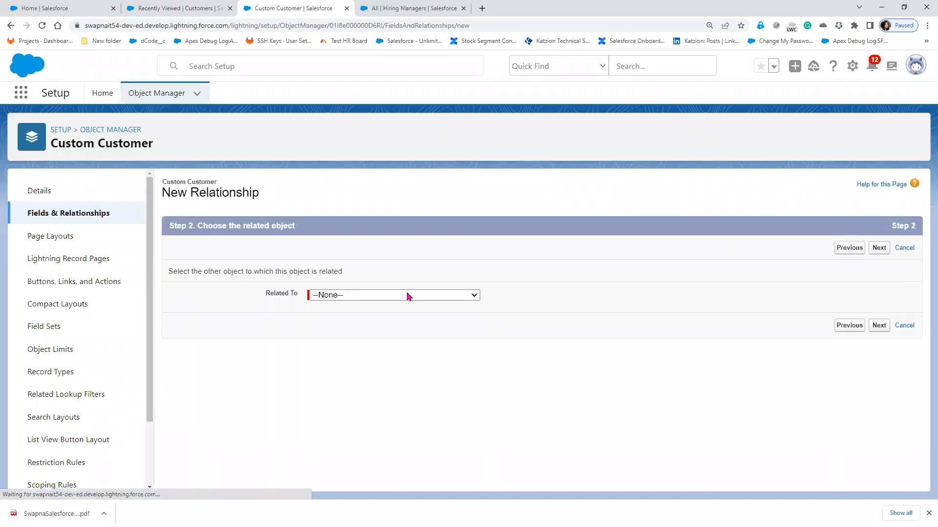
pyautogui.scroll(-10, 417, 468)
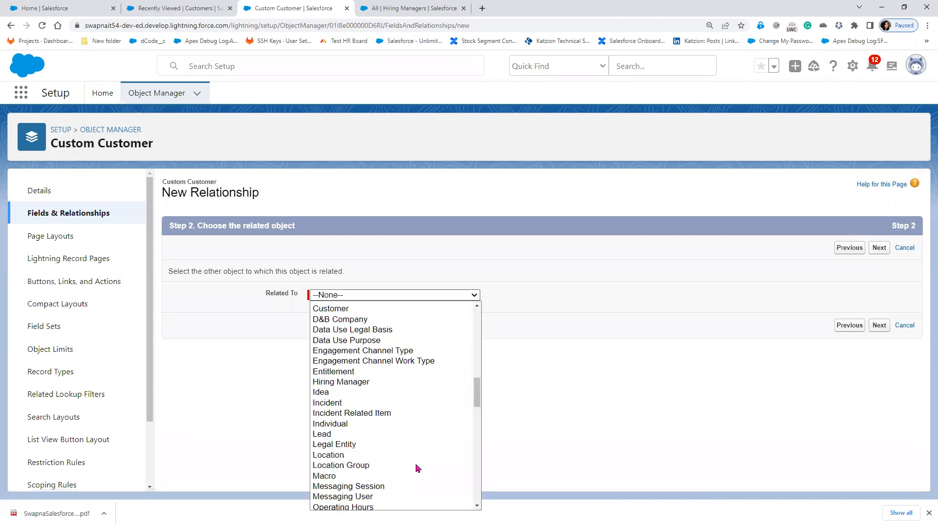
pyautogui.scroll(-6, 418, 469)
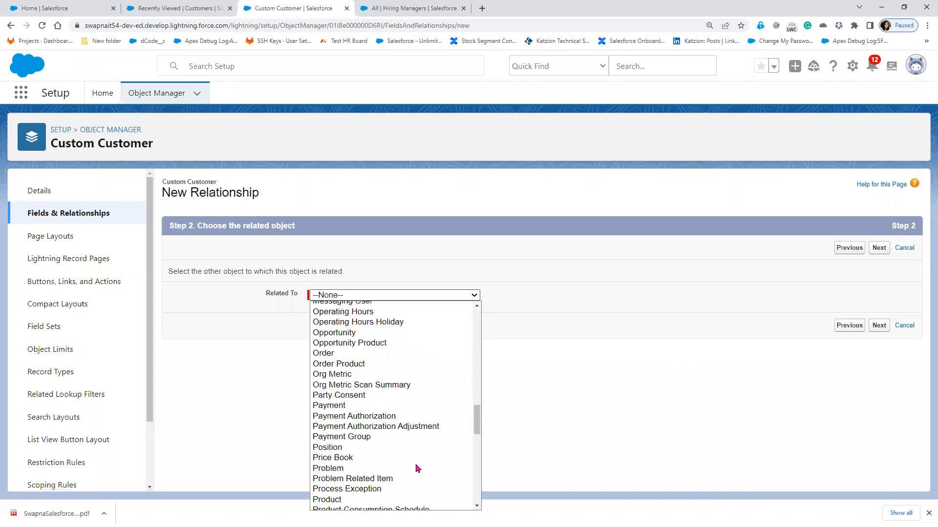
pyautogui.scroll(-3, 417, 468)
pyautogui.scroll(6, 417, 468)
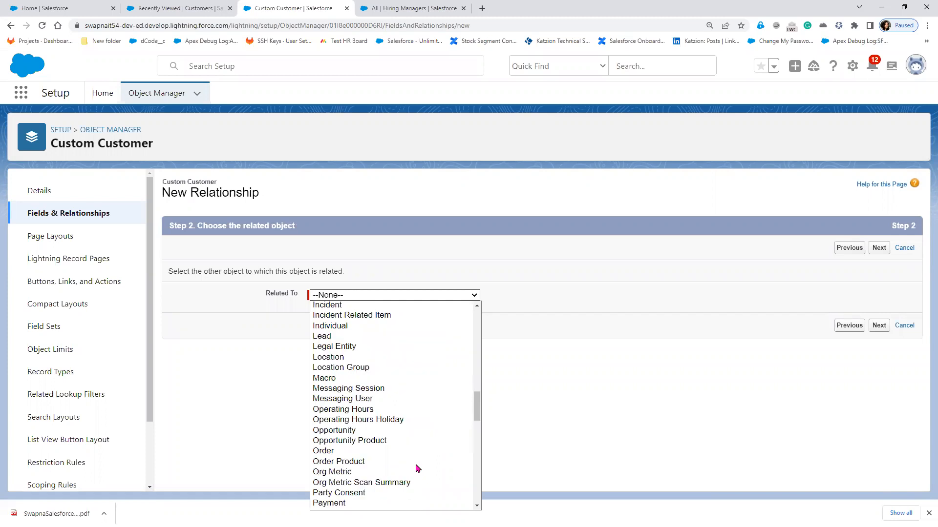
pyautogui.scroll(2, 418, 468)
pyautogui.scroll(4, 417, 468)
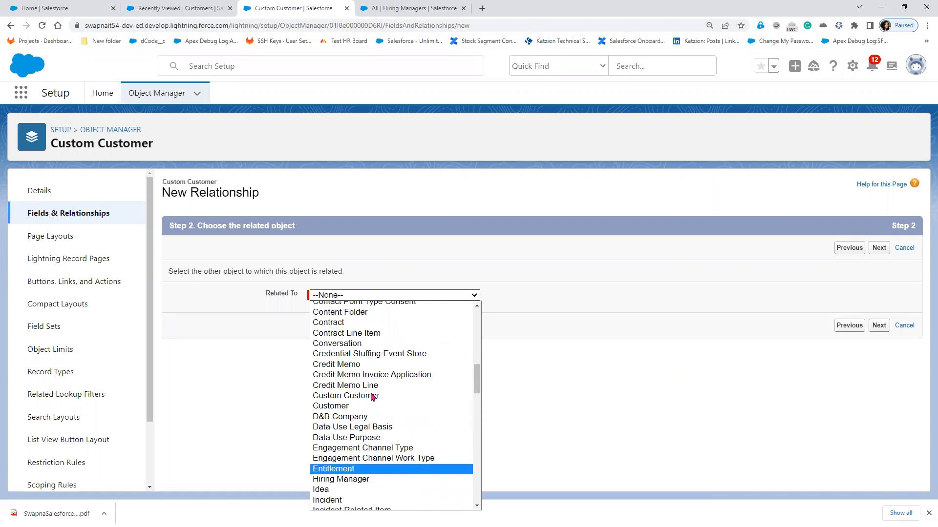
pyautogui.click(367, 396)
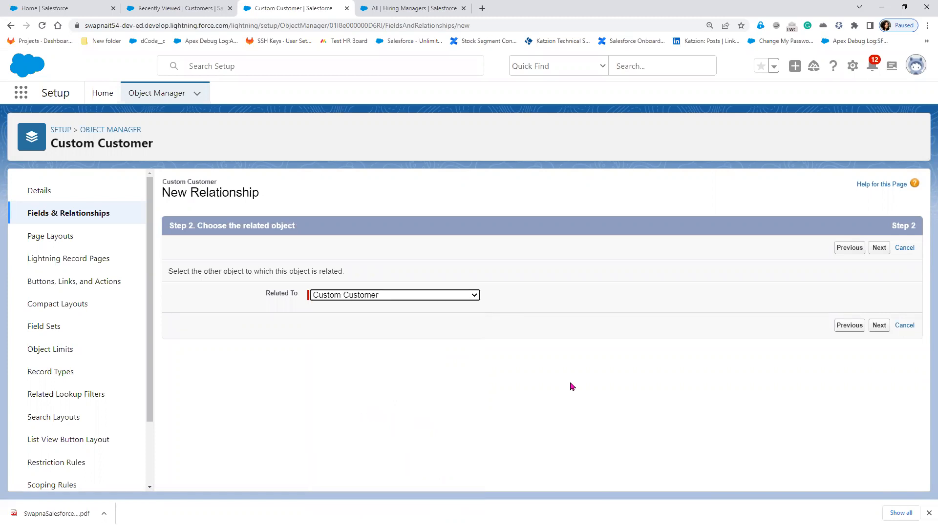
pyautogui.click(888, 328)
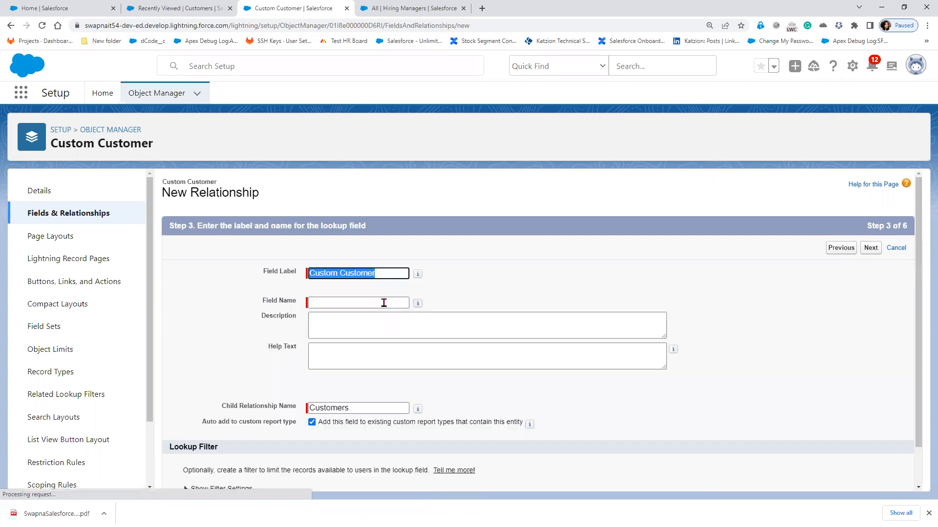
# - Accept the default field name, field-level security and Customer Layout placement to save the field
pyautogui.click(381, 300)
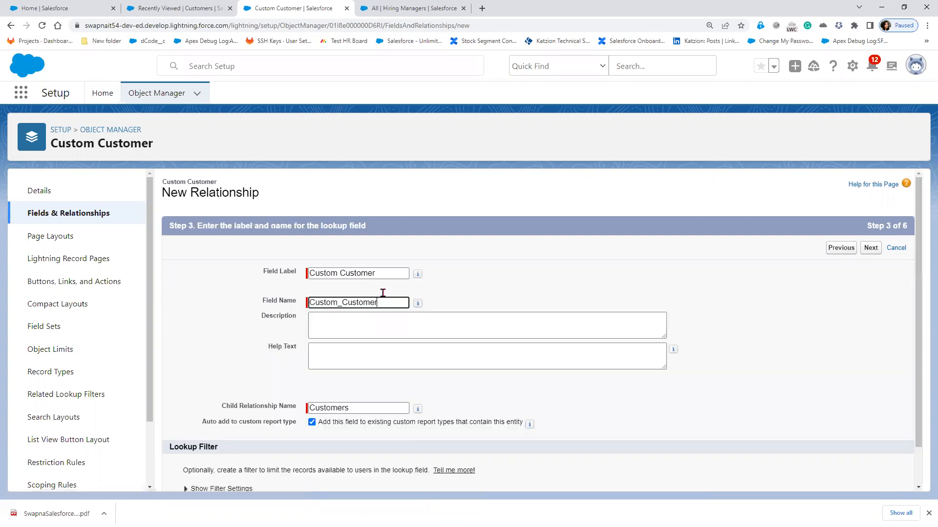
pyautogui.click(871, 249)
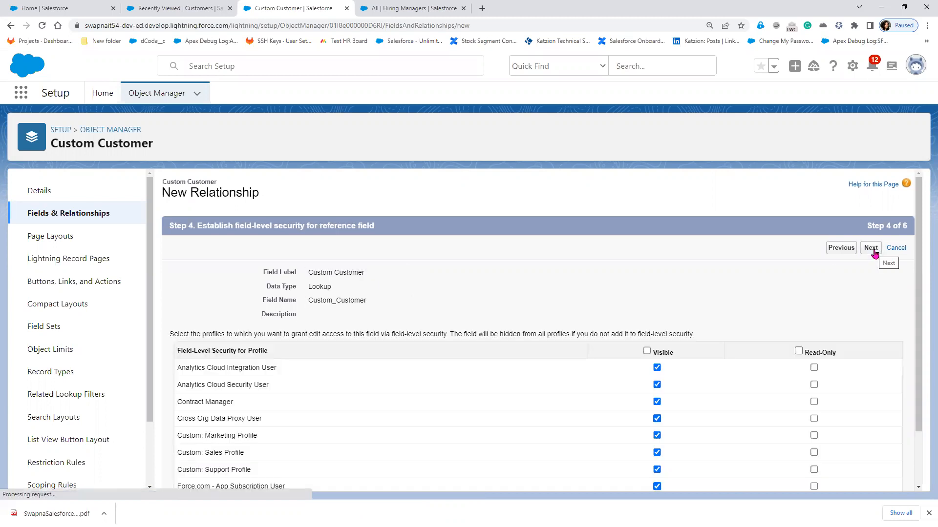
pyautogui.click(870, 248)
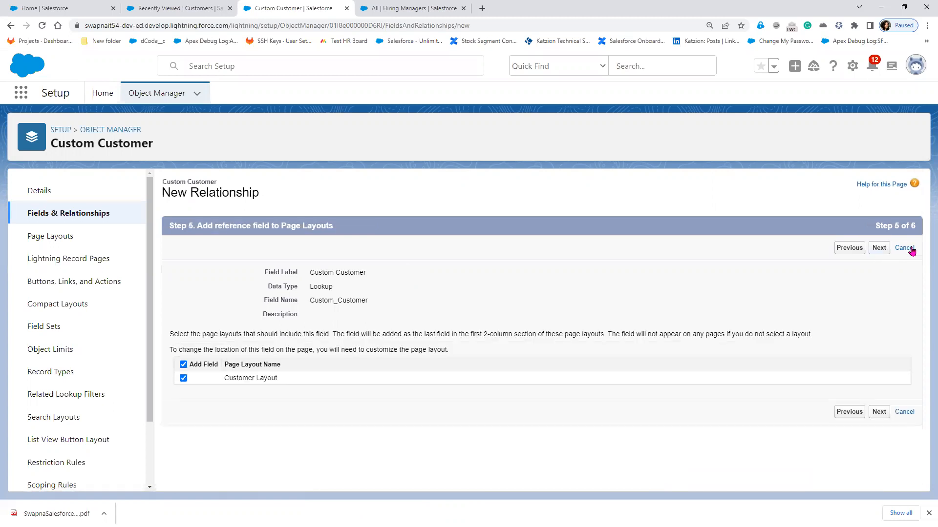
pyautogui.click(882, 253)
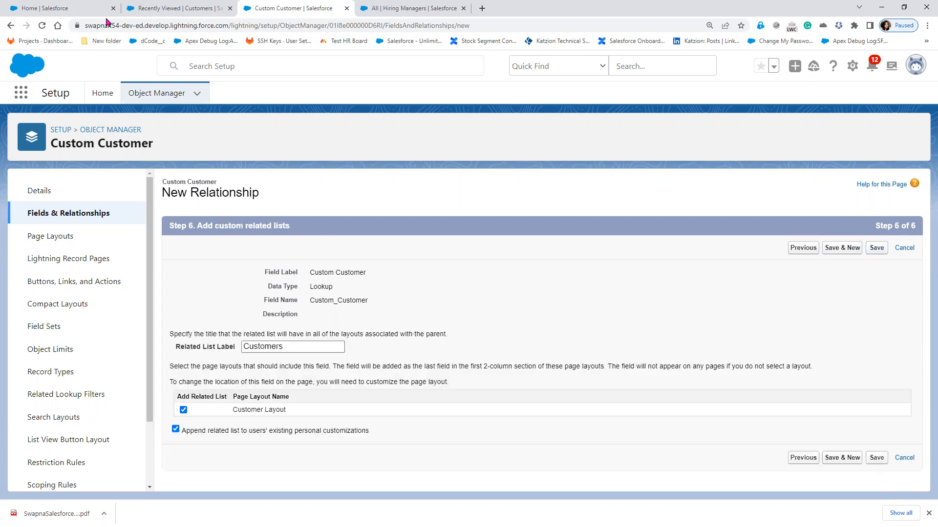
# - Check the new field in the field list, then close the Customers list subtab
pyautogui.click(83, 7)
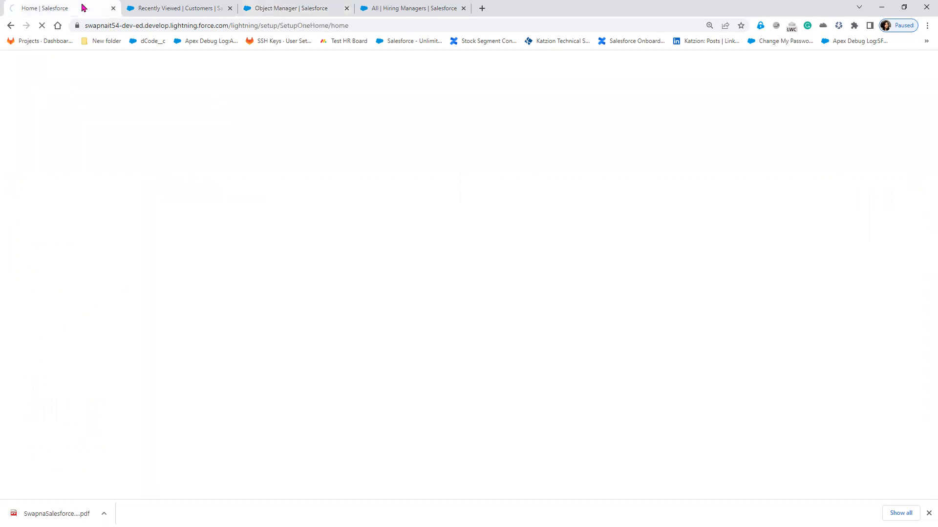
pyautogui.click(178, 8)
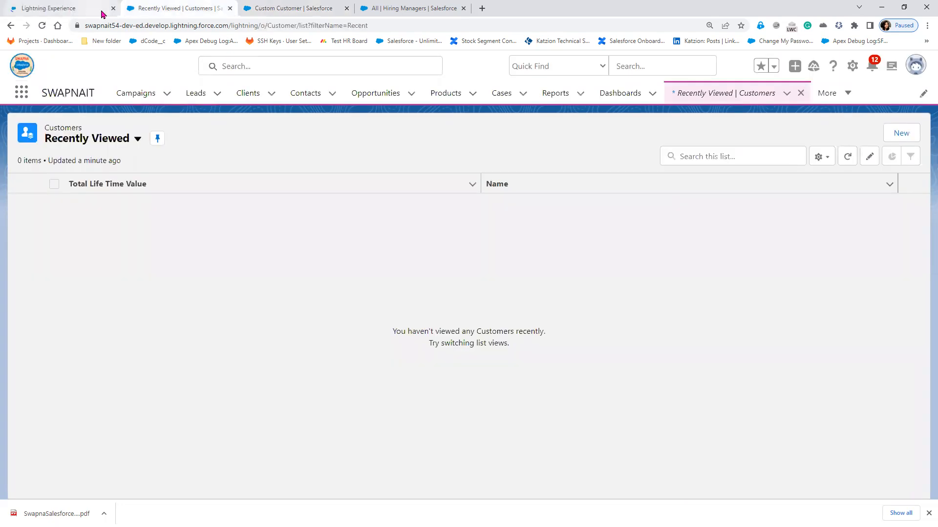
pyautogui.click(286, 9)
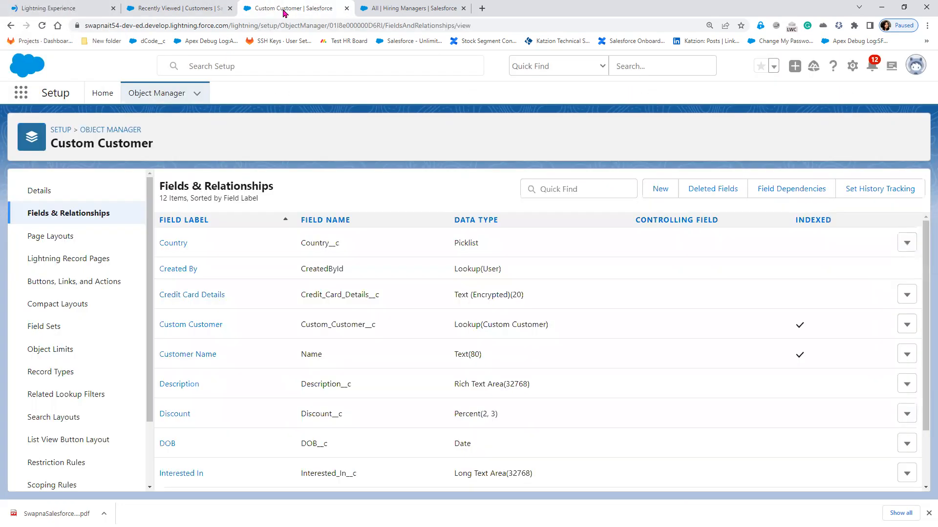
pyautogui.click(186, 7)
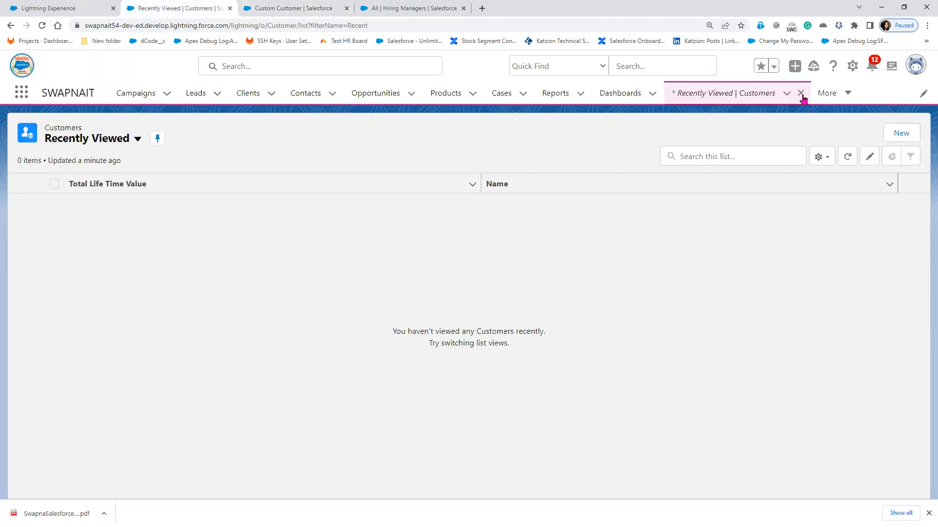
pyautogui.click(801, 96)
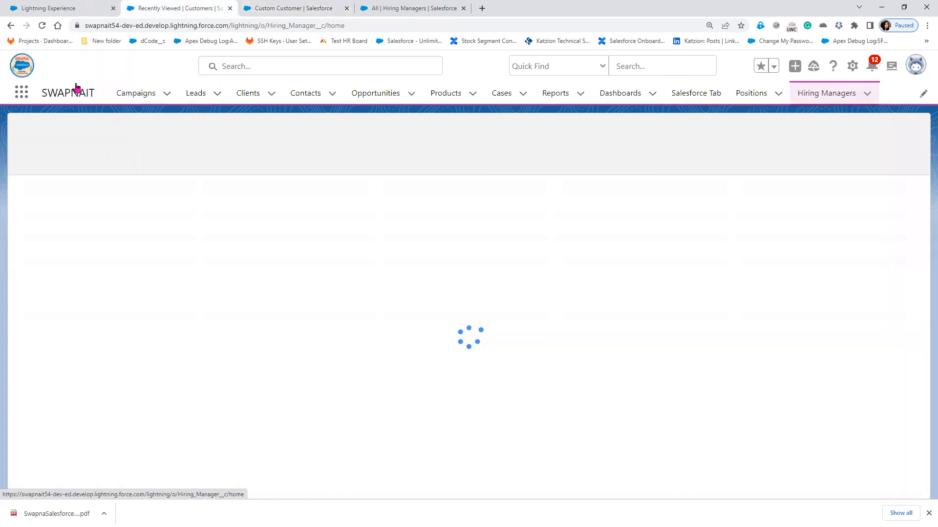
# - Search 'cus' in the App Launcher's View All, open the custom Customers list and its first record
pyautogui.click(27, 91)
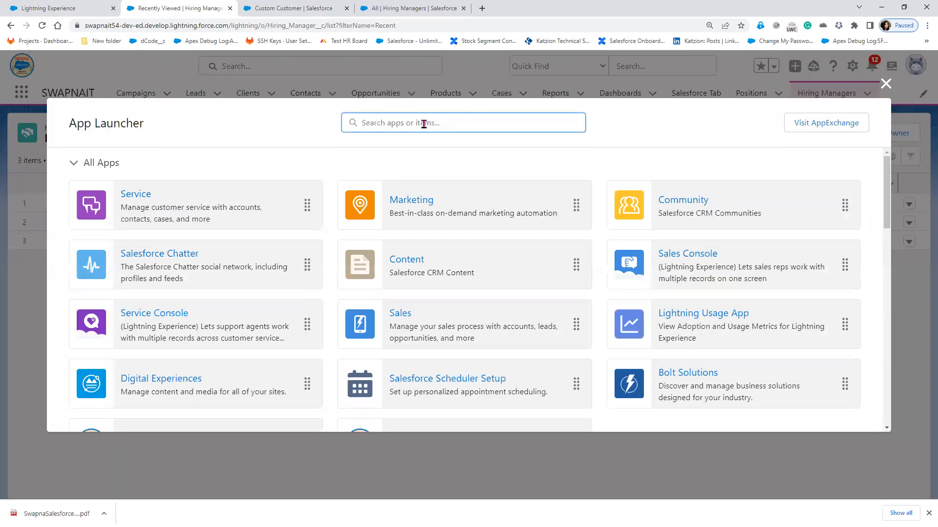
pyautogui.write('cus')
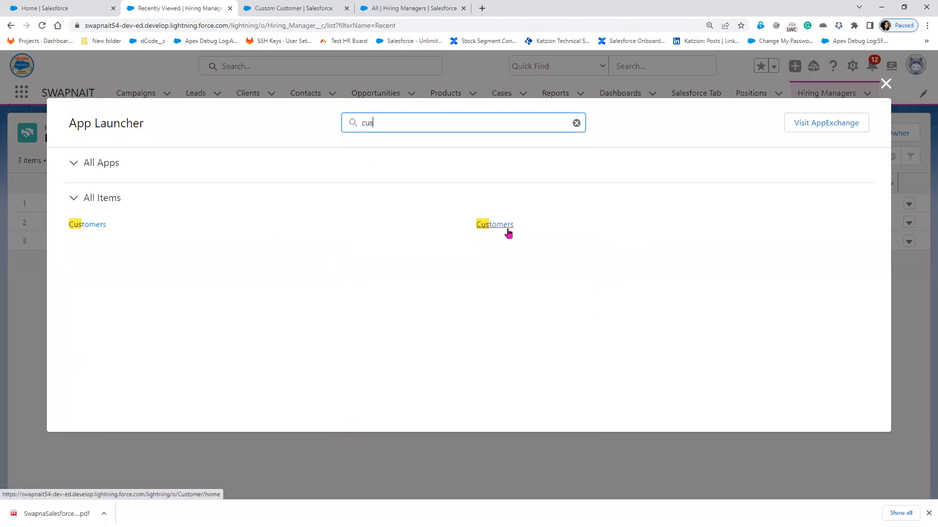
pyautogui.click(508, 232)
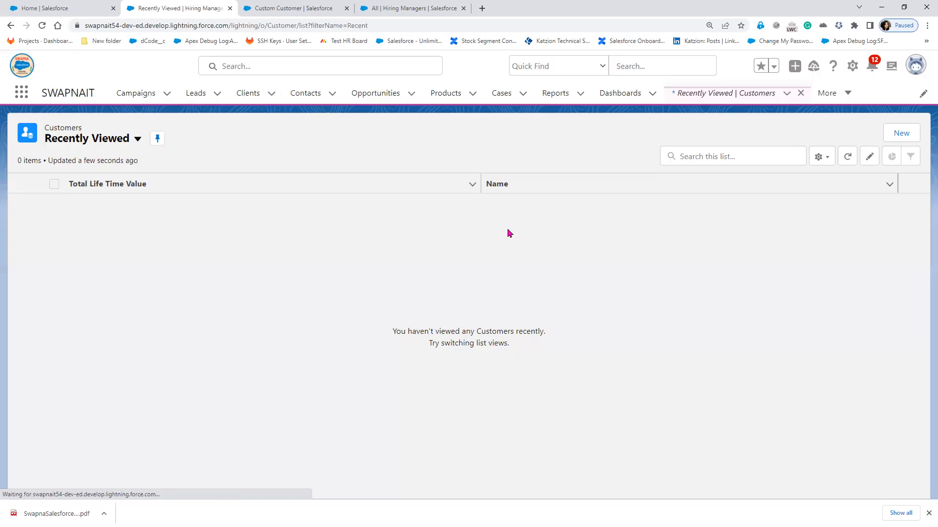
pyautogui.click(22, 93)
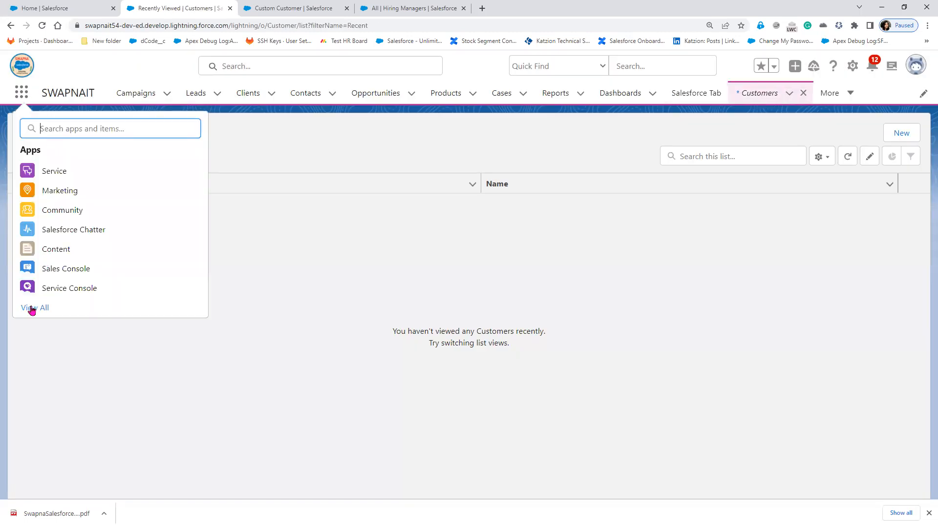
pyautogui.click(32, 308)
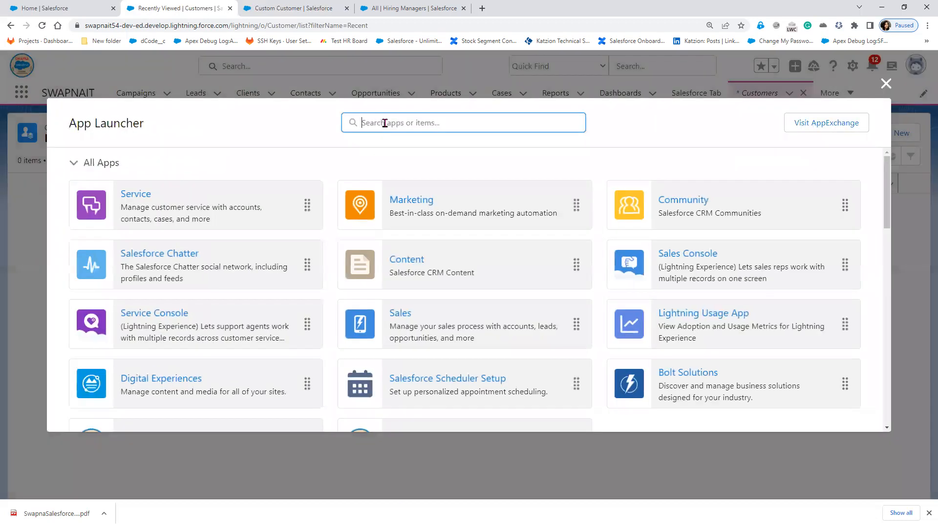
pyautogui.write('cus')
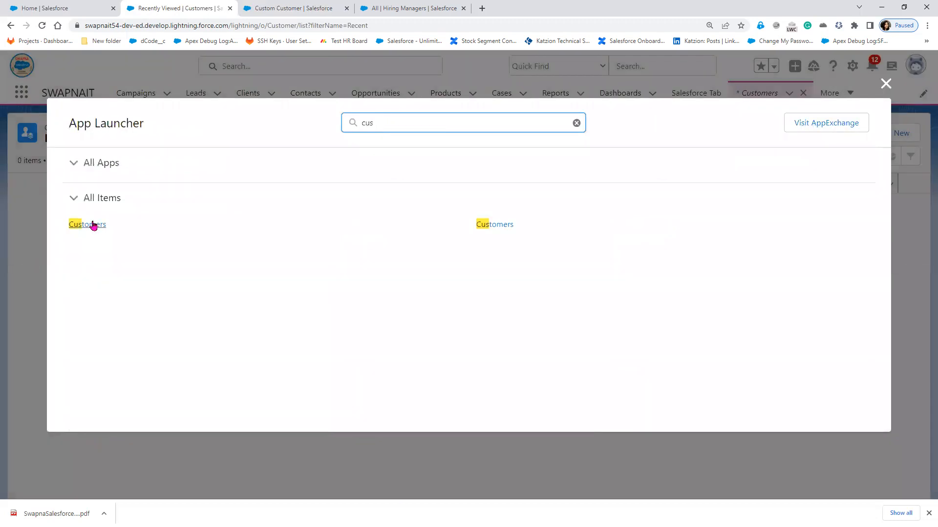
pyautogui.click(90, 224)
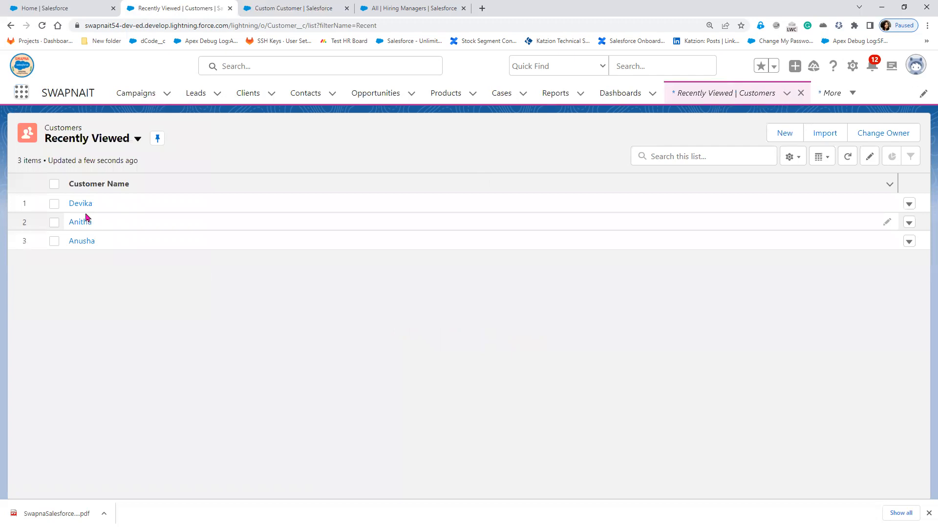
pyautogui.click(80, 204)
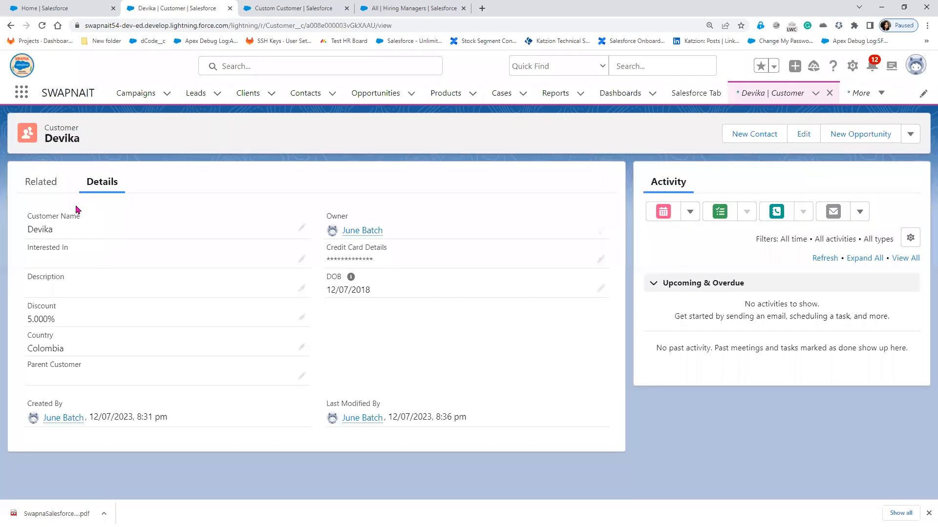
# - Reload the customer record to reveal the Custom Customer field, edit it, and open the profile menu
pyautogui.click(43, 27)
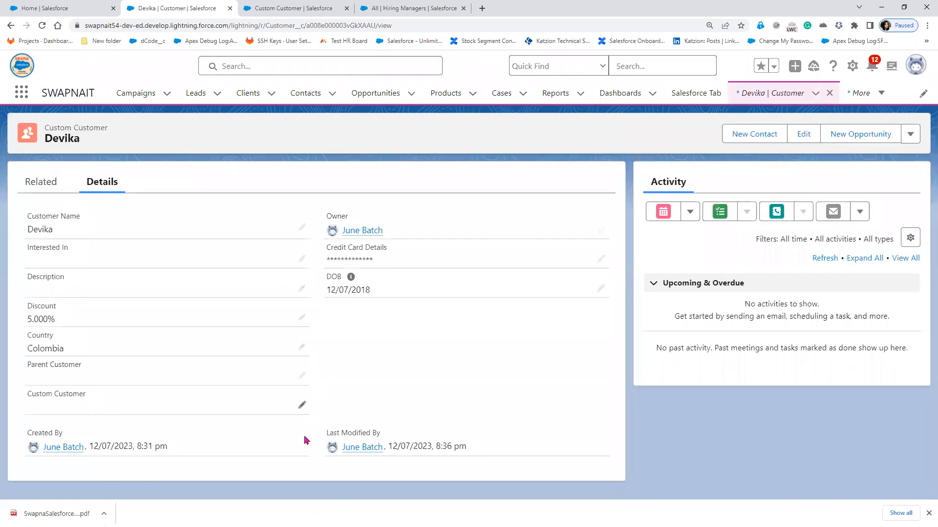
pyautogui.click(302, 408)
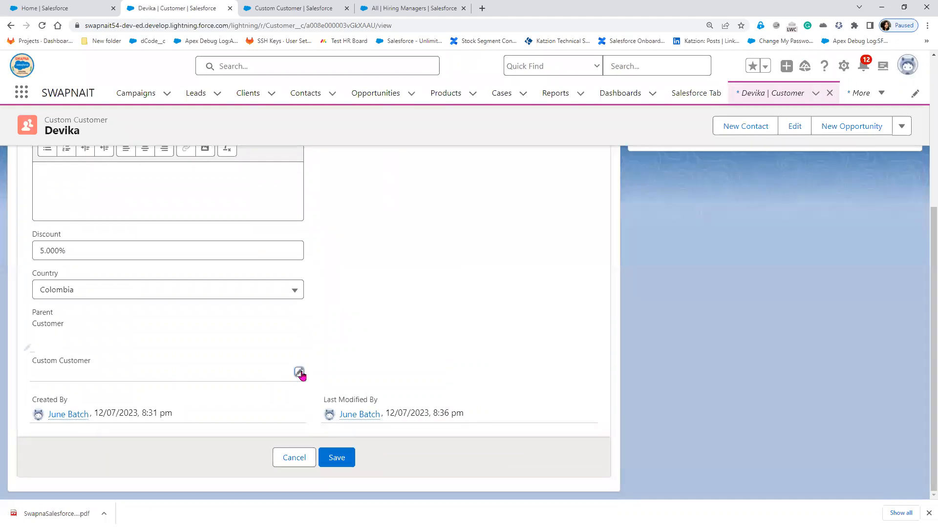
pyautogui.click(43, 27)
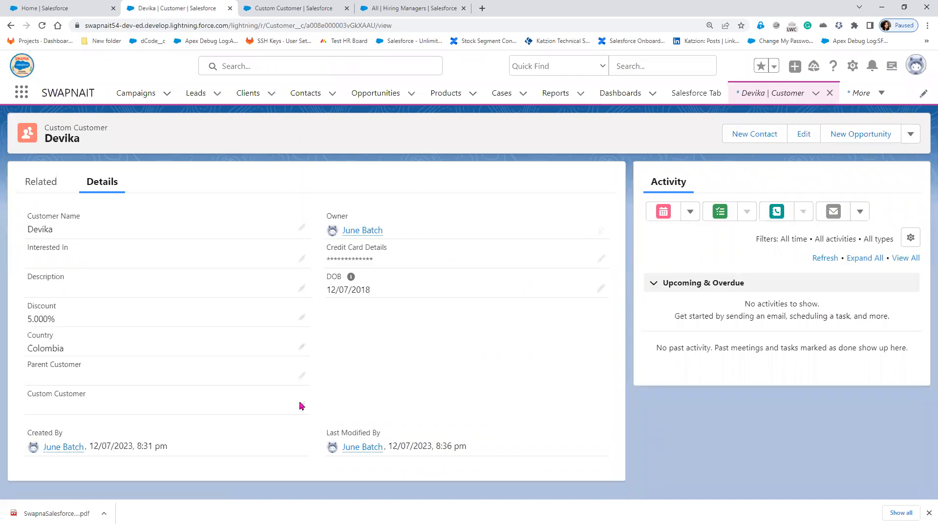
pyautogui.click(301, 405)
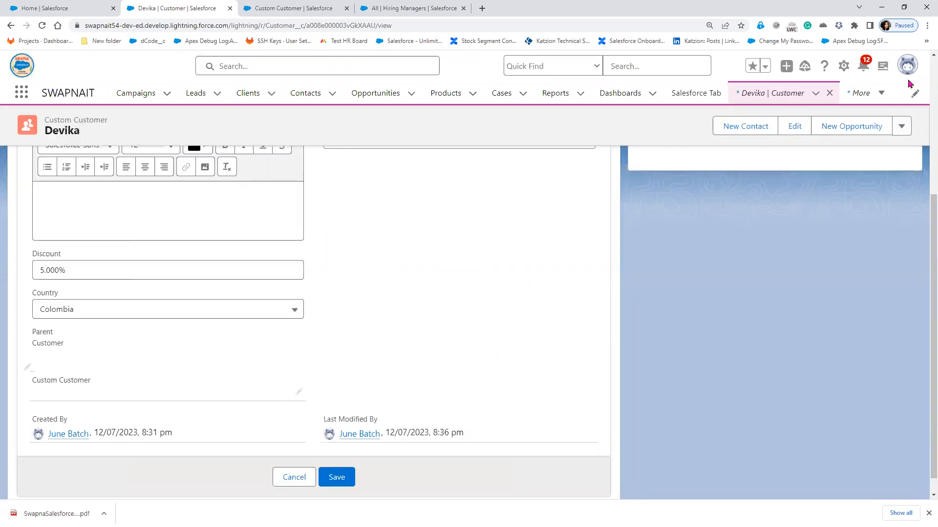
pyautogui.click(909, 69)
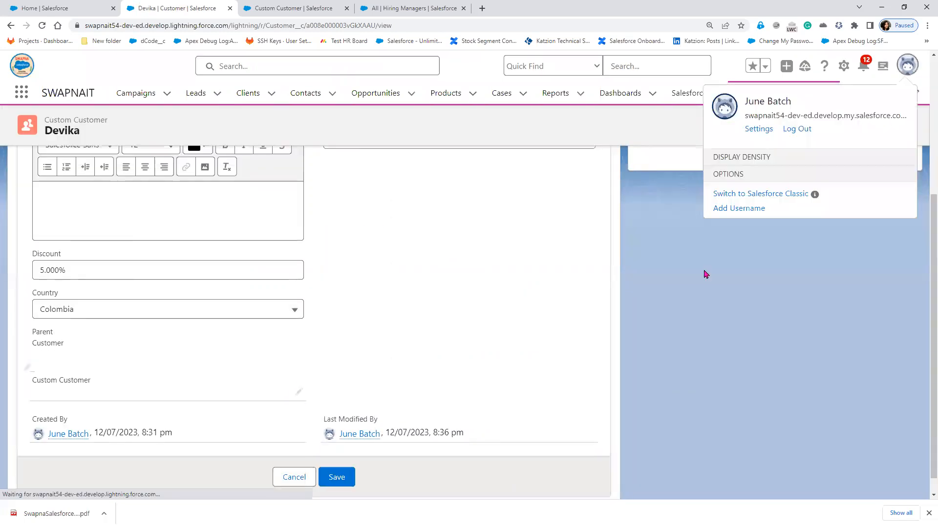
# - In Salesforce Classic, set the recent customer's Custom Customer lookup to another customer and save
pyautogui.click(762, 423)
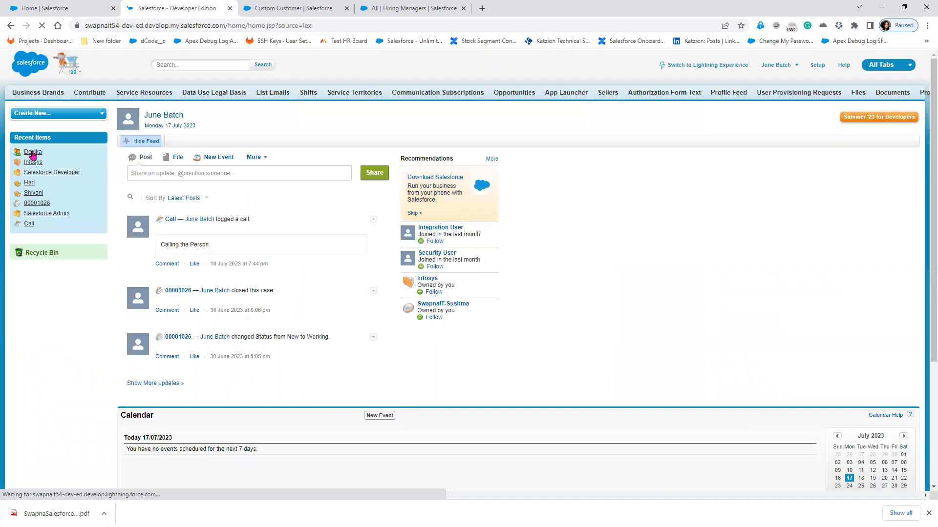
pyautogui.click(33, 152)
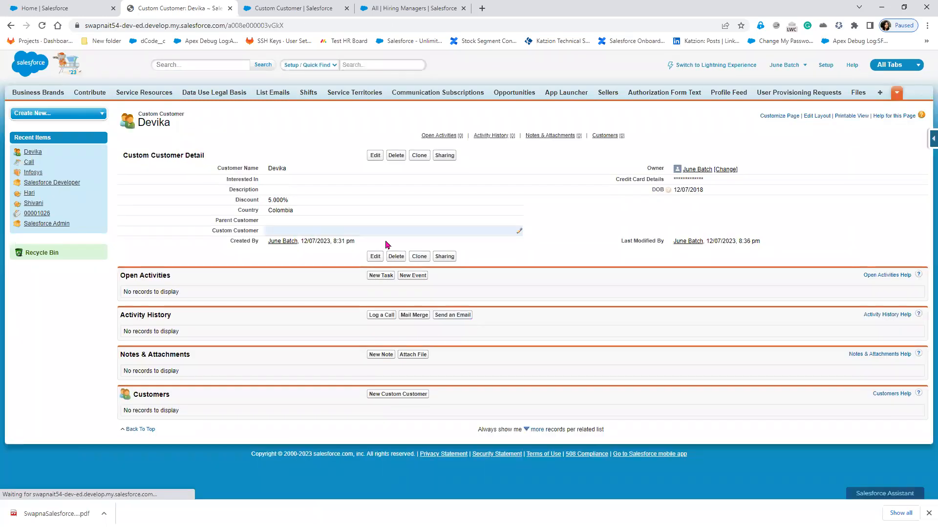
pyautogui.doubleClick(362, 233)
pyautogui.click(360, 232)
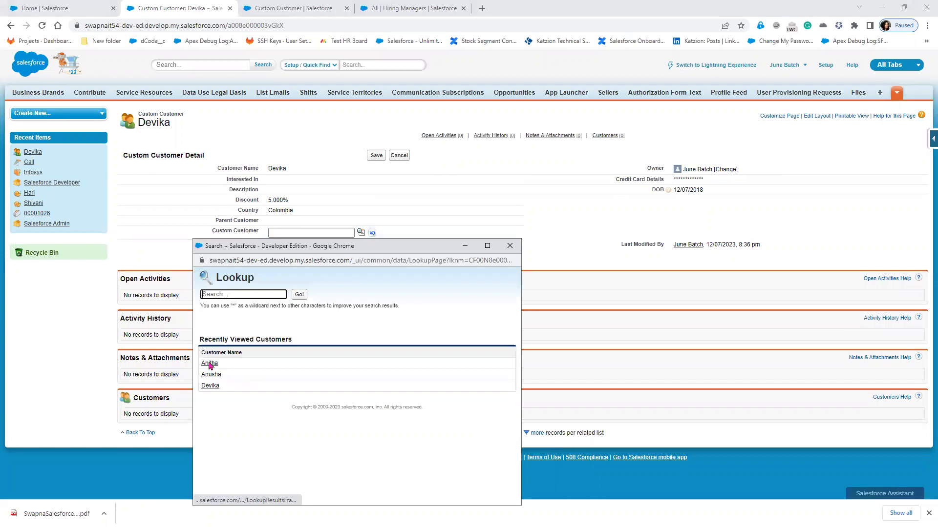
pyautogui.click(375, 156)
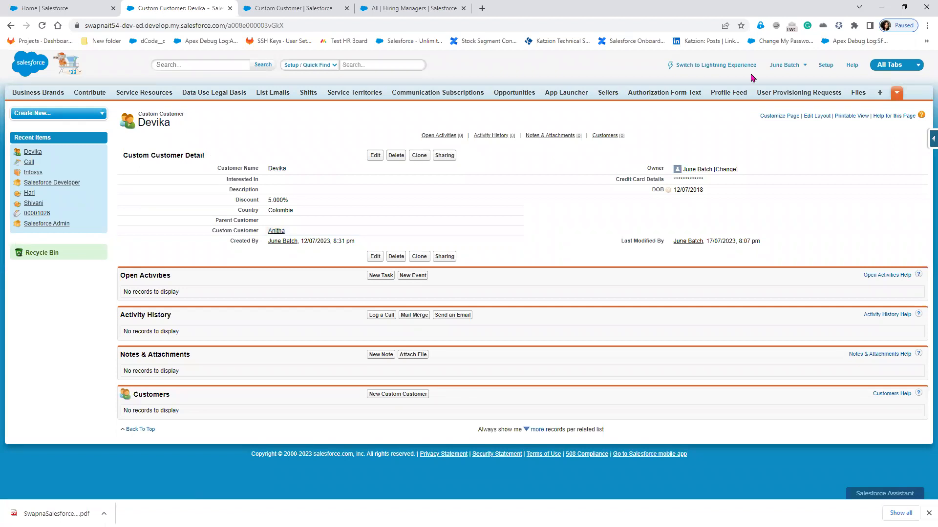
# - Back in Lightning, open the parent Custom Customer record and view its one related child customer
pyautogui.click(691, 66)
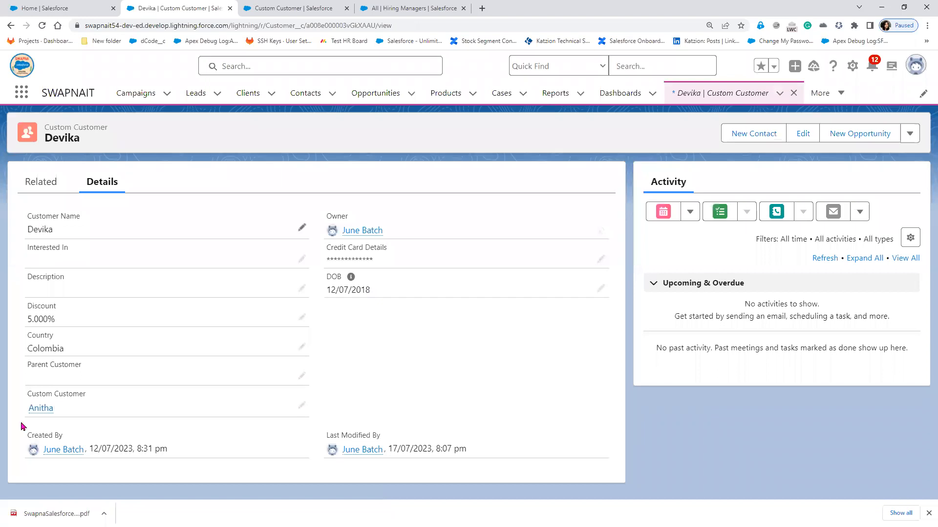
pyautogui.click(36, 410)
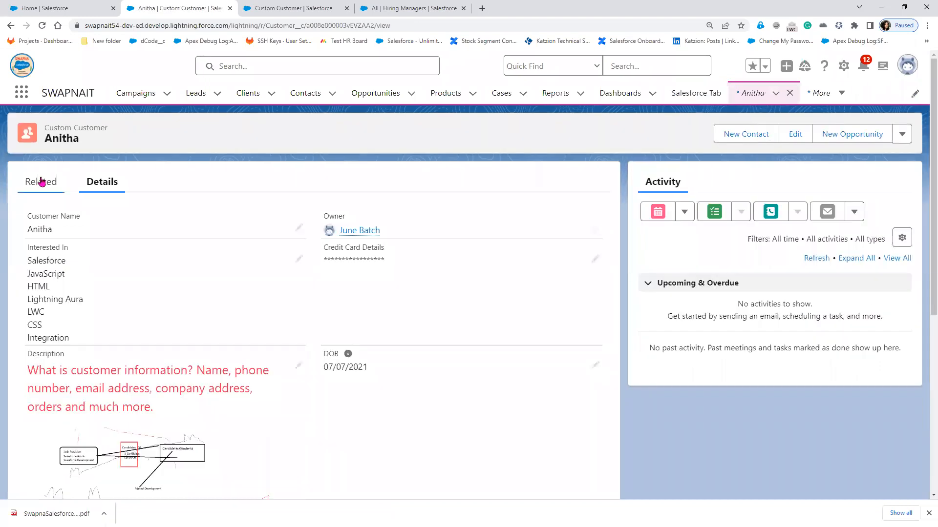
pyautogui.click(42, 181)
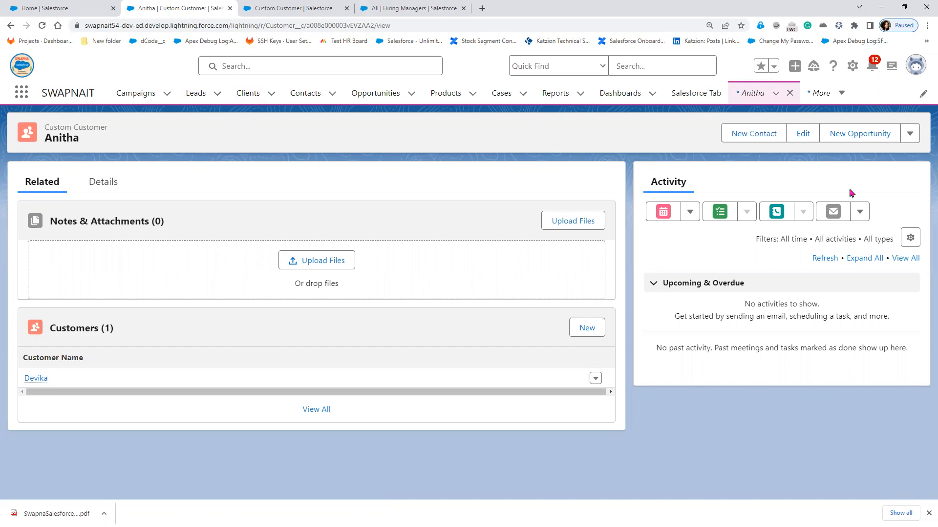
pyautogui.click(908, 135)
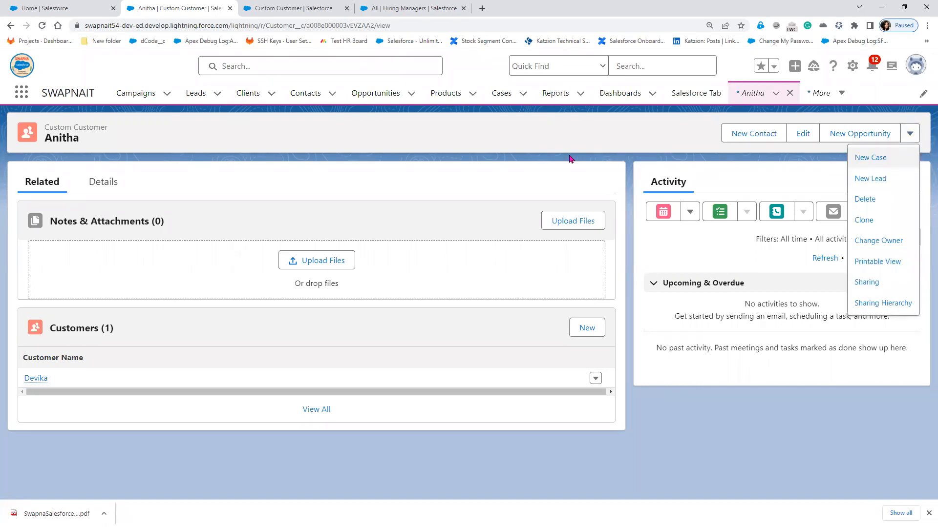
pyautogui.click(526, 138)
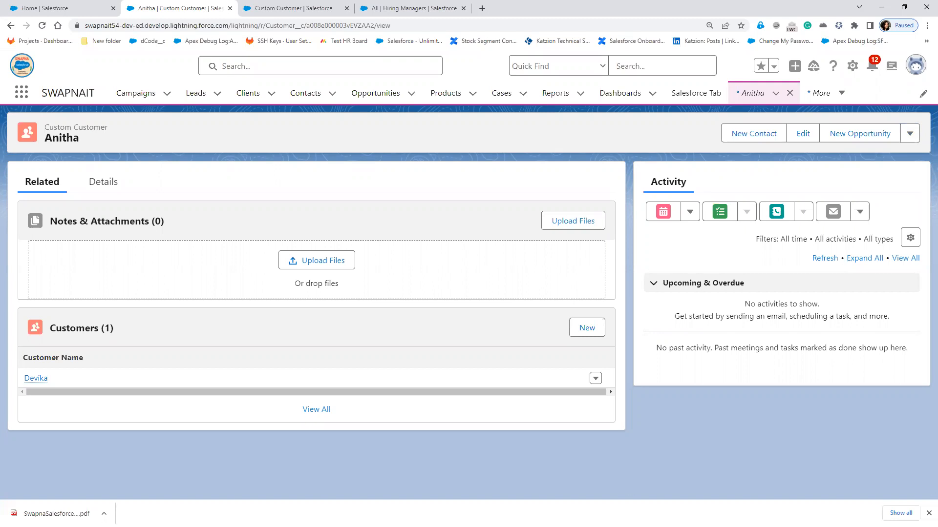
pyautogui.hotkey('alt', 'Tab')
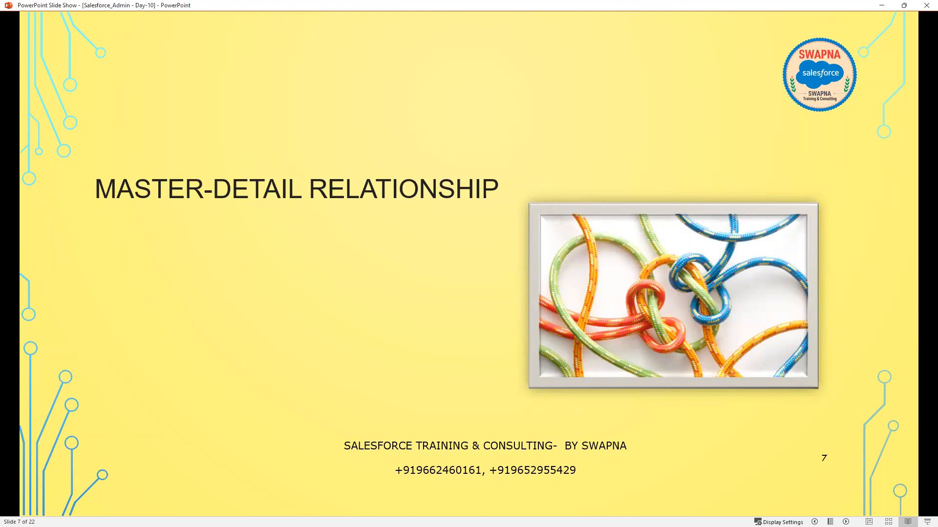
pyautogui.hotkey('alt', 'Tab')
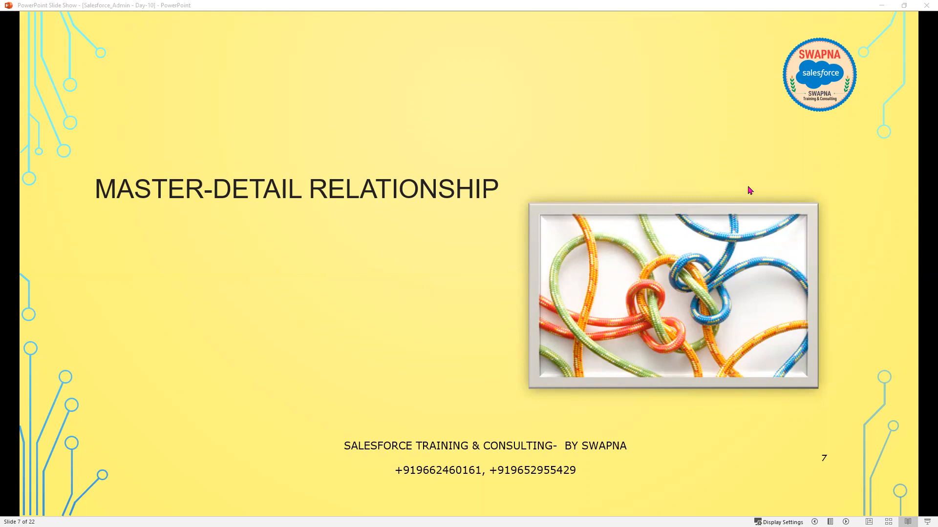
pyautogui.click(880, 6)
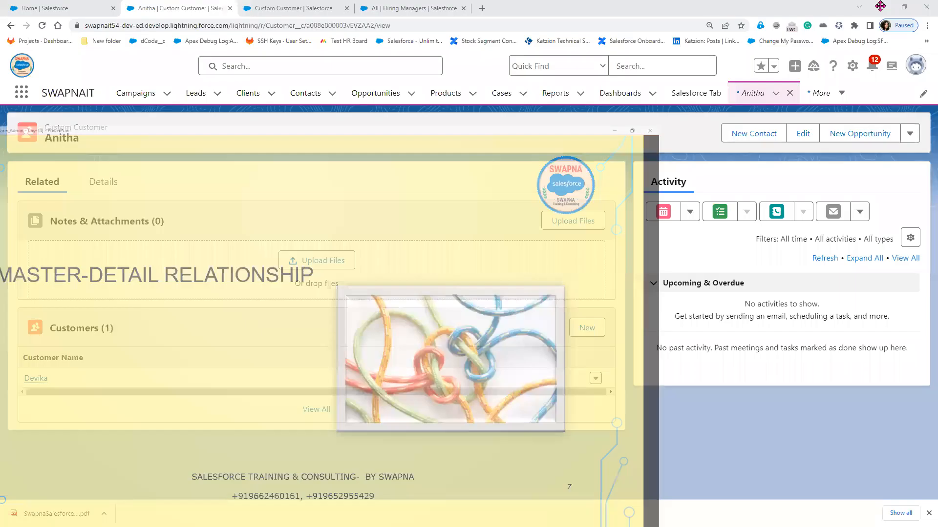
# - Search Object Manager for 'candidat', find no match, and start a new Custom Object
pyautogui.click(273, 15)
pyautogui.click(160, 95)
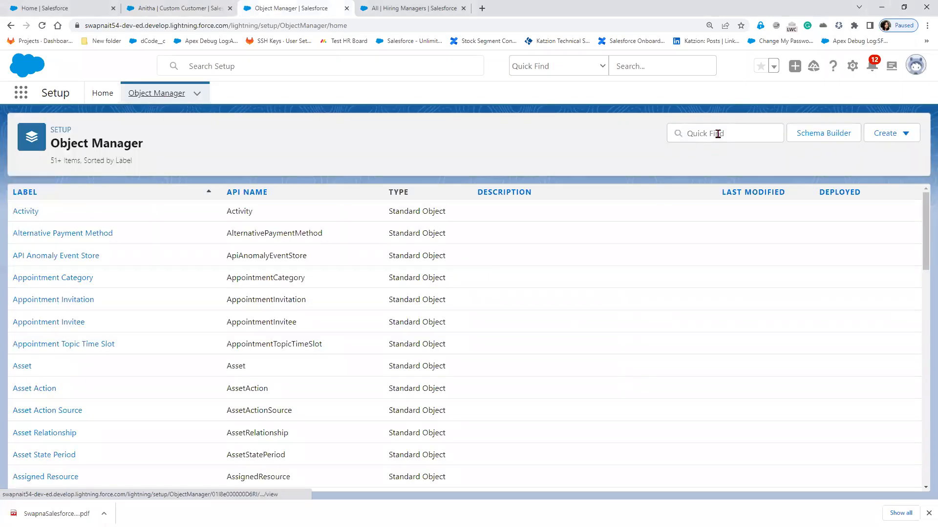
pyautogui.click(721, 133)
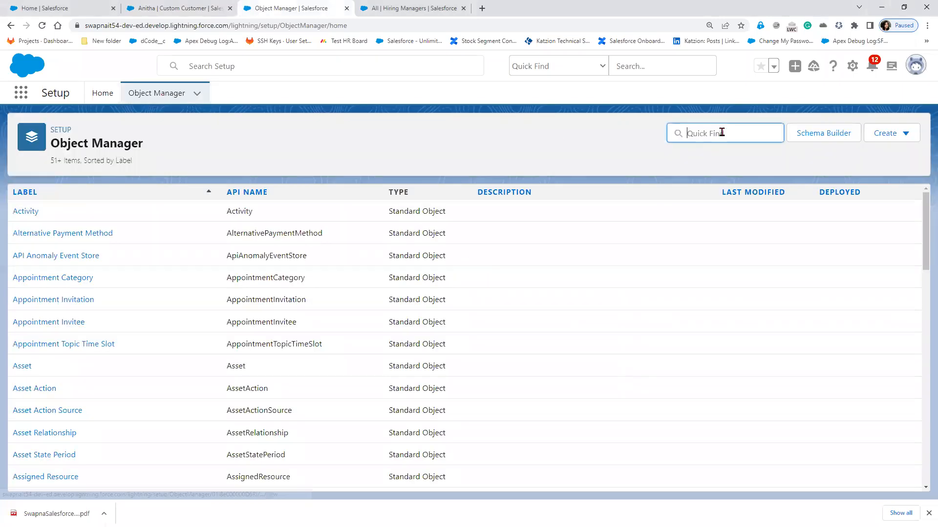
pyautogui.write('candidat')
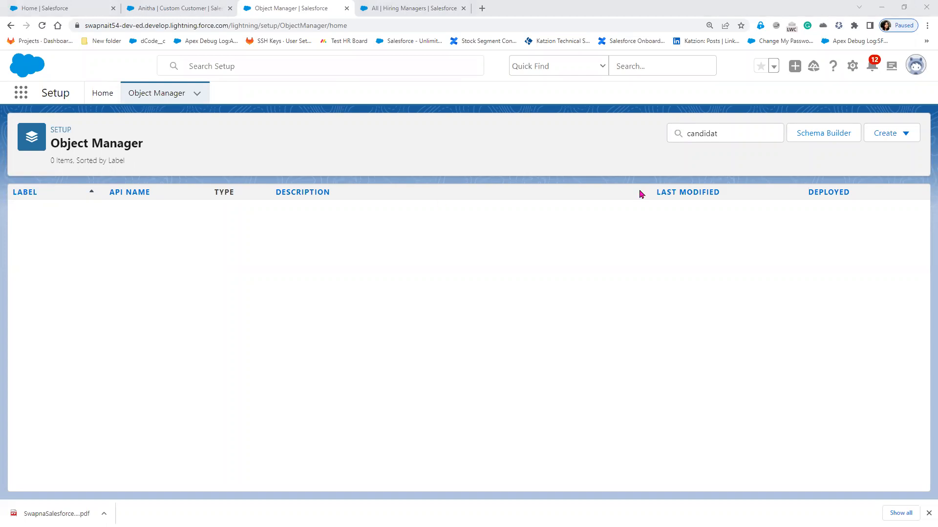
pyautogui.click(899, 137)
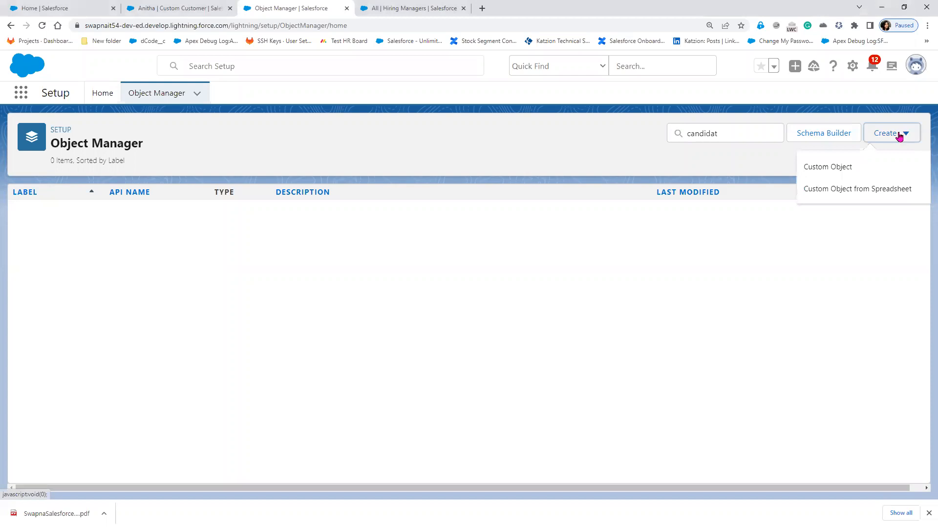
pyautogui.click(844, 168)
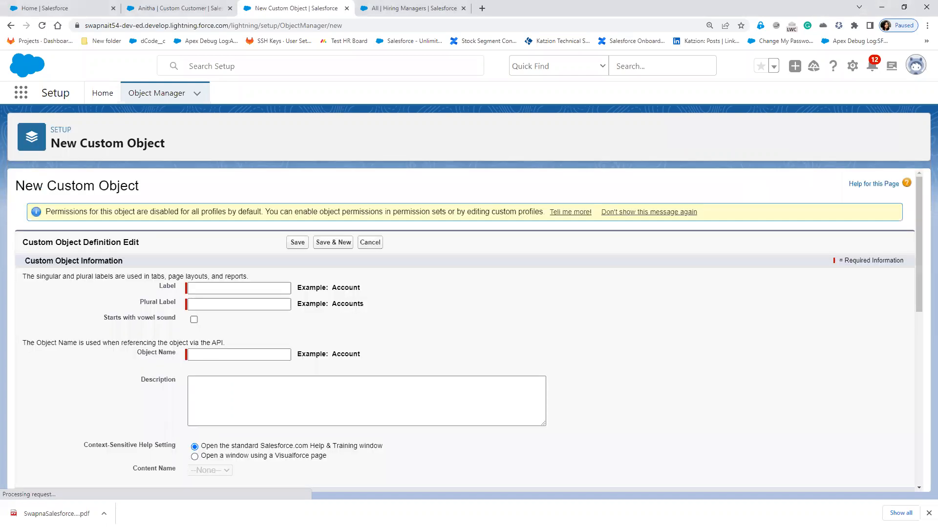
# - Back in Paint, draw two rounded rectangles side by side on the canvas
pyautogui.hotkey('alt', 'Tab')
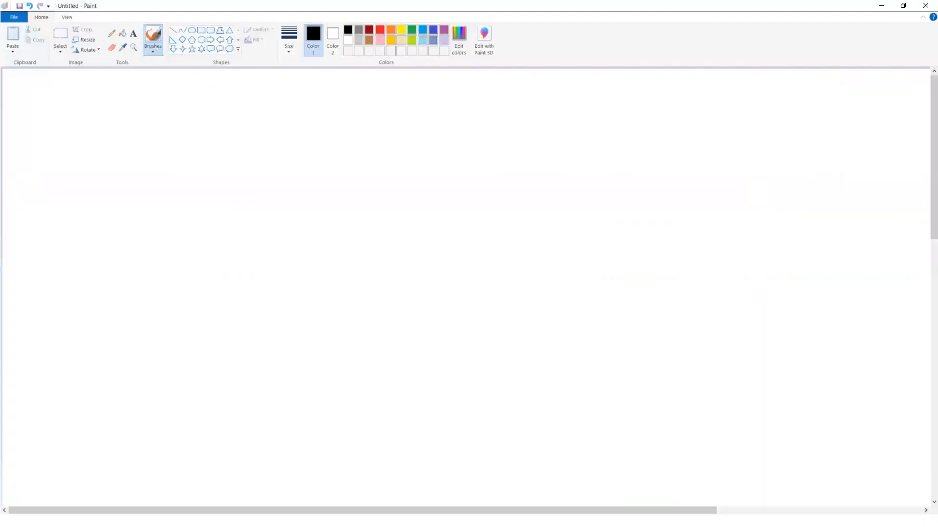
pyautogui.scroll(-2, 462, 227)
pyautogui.scroll(-4, 463, 227)
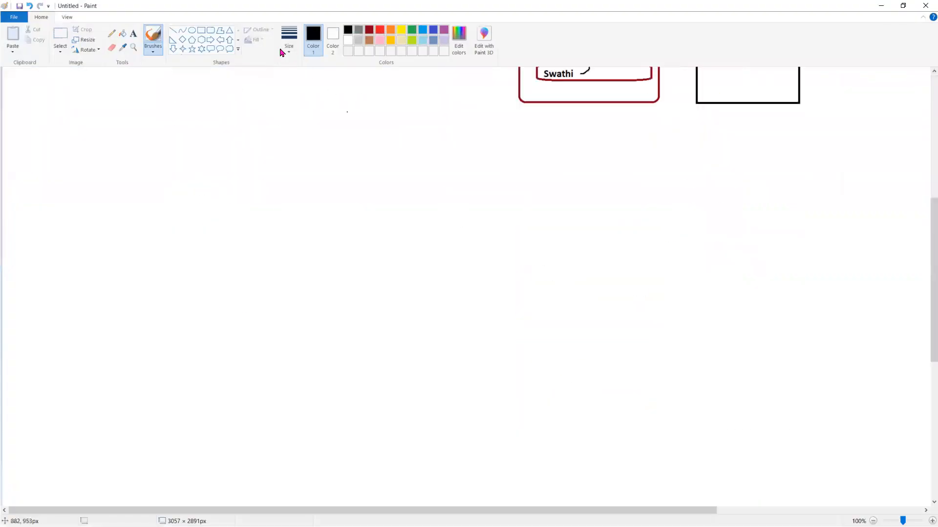
pyautogui.click(210, 30)
pyautogui.moveTo(444, 210)
pyautogui.mouseDown()
pyautogui.moveTo(461, 270)
pyautogui.moveTo(535, 360)
pyautogui.mouseUp()
pyautogui.click(156, 238)
pyautogui.moveTo(151, 234); pyautogui.dragTo(264, 369)
# - Label the left box 'candidate' and the right box 'Position'
pyautogui.click(135, 38)
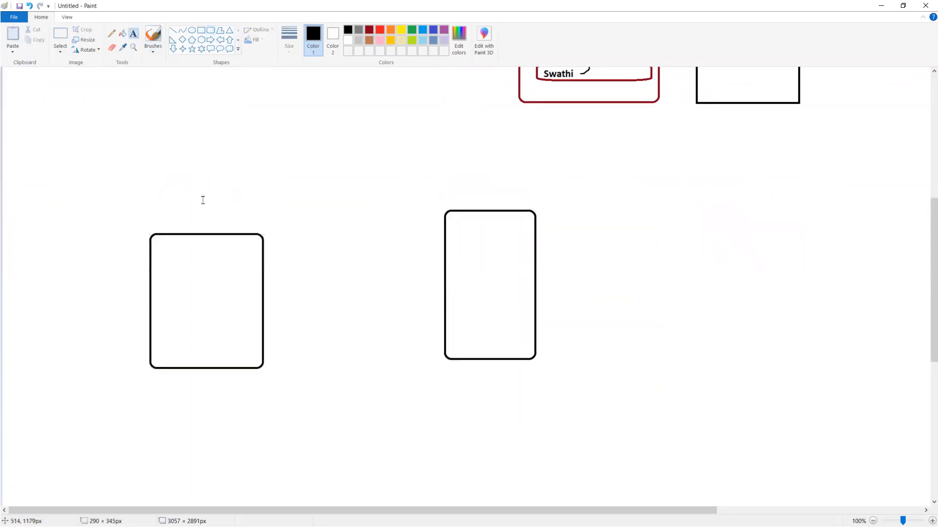
pyautogui.click(165, 213)
pyautogui.write('c')
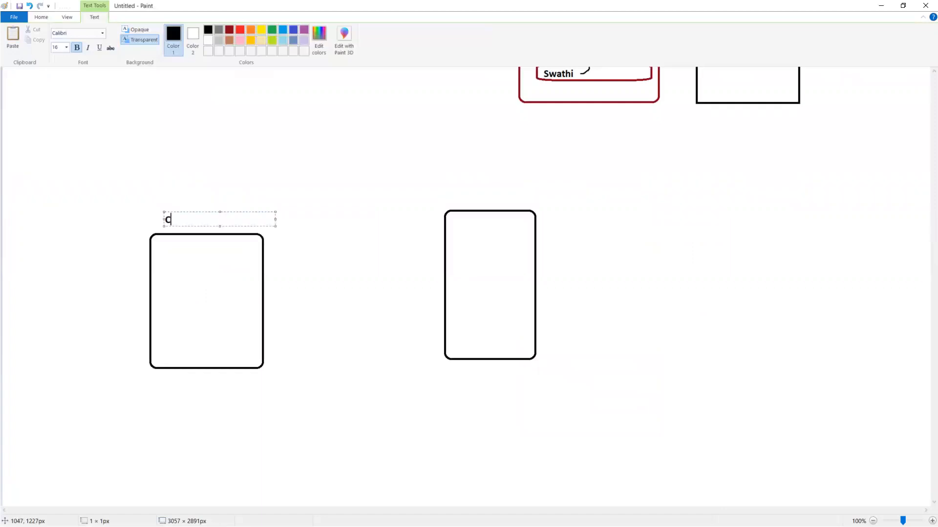
pyautogui.write('andidate')
pyautogui.click(460, 191)
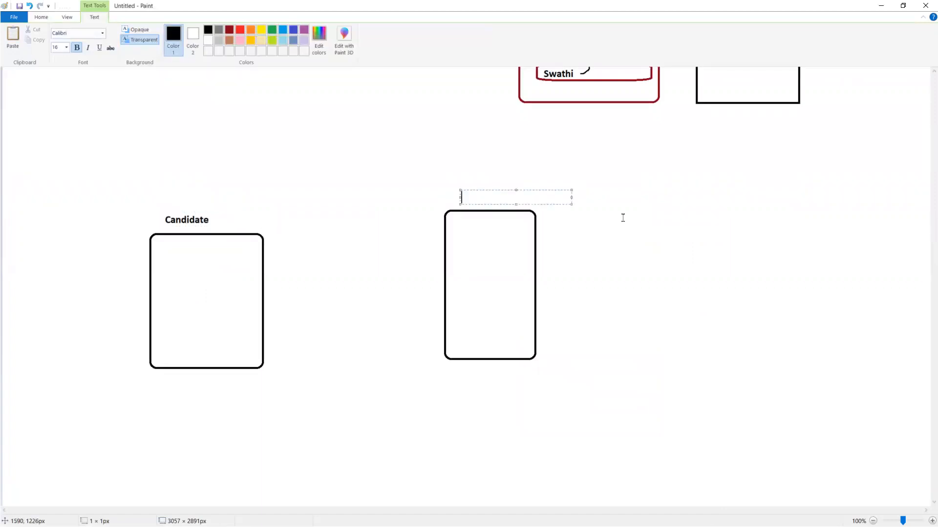
pyautogui.write('Position')
pyautogui.click(207, 70)
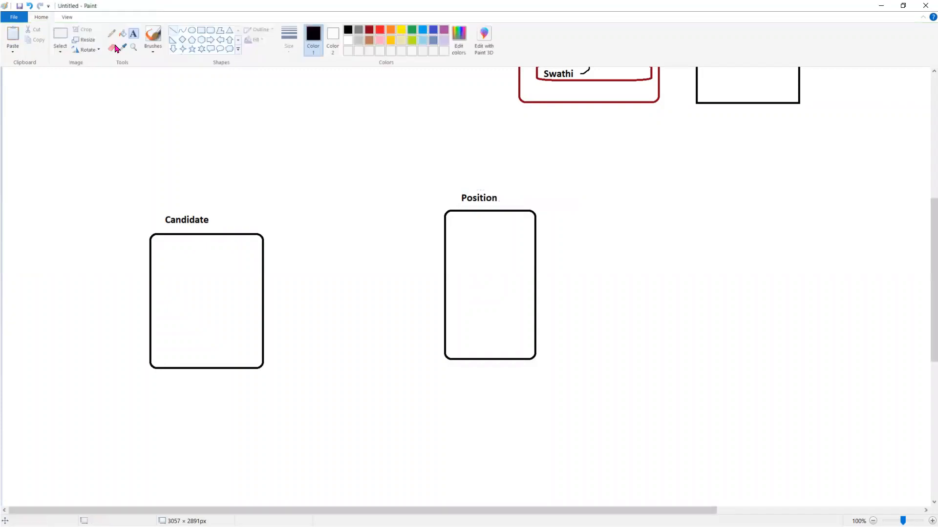
# - Brush an arrow from the Candidate box to Position, circle the Candidate box, then minimise Paint
pyautogui.click(152, 36)
pyautogui.moveTo(169, 273)
pyautogui.mouseDown()
pyautogui.moveTo(228, 270)
pyautogui.moveTo(165, 288)
pyautogui.mouseUp()
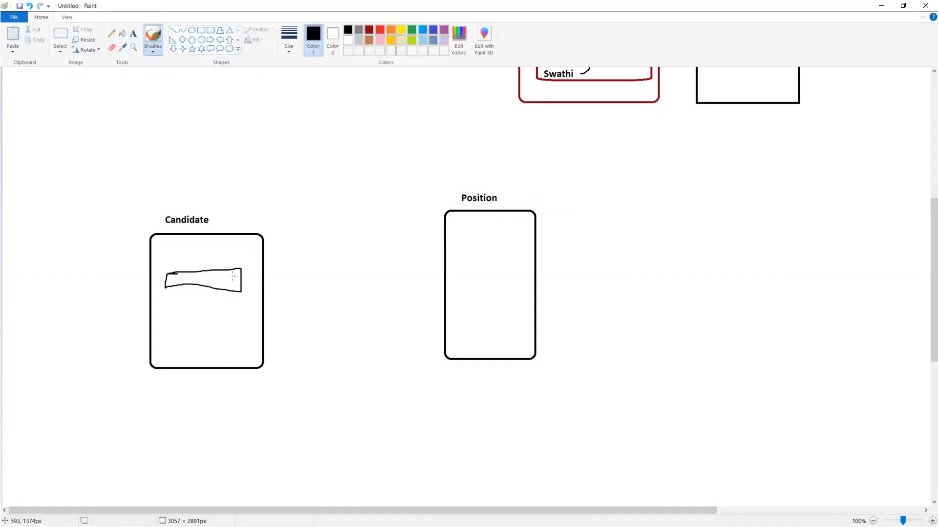
pyautogui.moveTo(214, 279)
pyautogui.mouseDown()
pyautogui.moveTo(224, 268)
pyautogui.moveTo(446, 246)
pyautogui.moveTo(453, 259)
pyautogui.mouseUp()
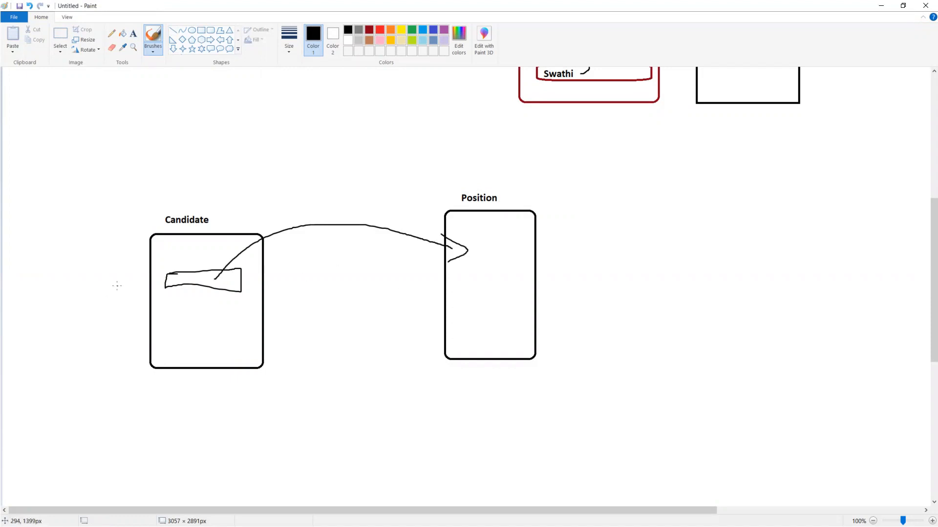
pyautogui.moveTo(125, 220)
pyautogui.mouseDown()
pyautogui.moveTo(139, 205)
pyautogui.moveTo(280, 268)
pyautogui.moveTo(244, 401)
pyautogui.moveTo(125, 276)
pyautogui.moveTo(125, 205)
pyautogui.mouseUp()
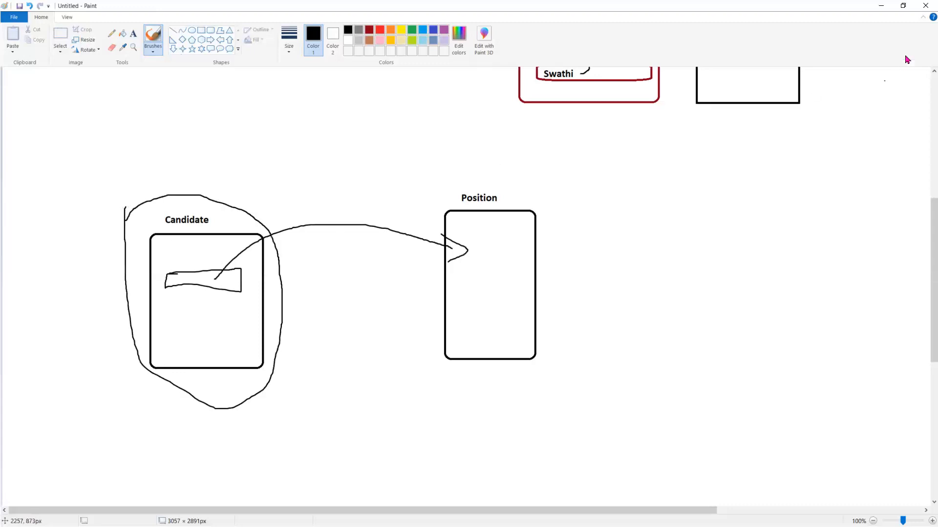
pyautogui.click(881, 5)
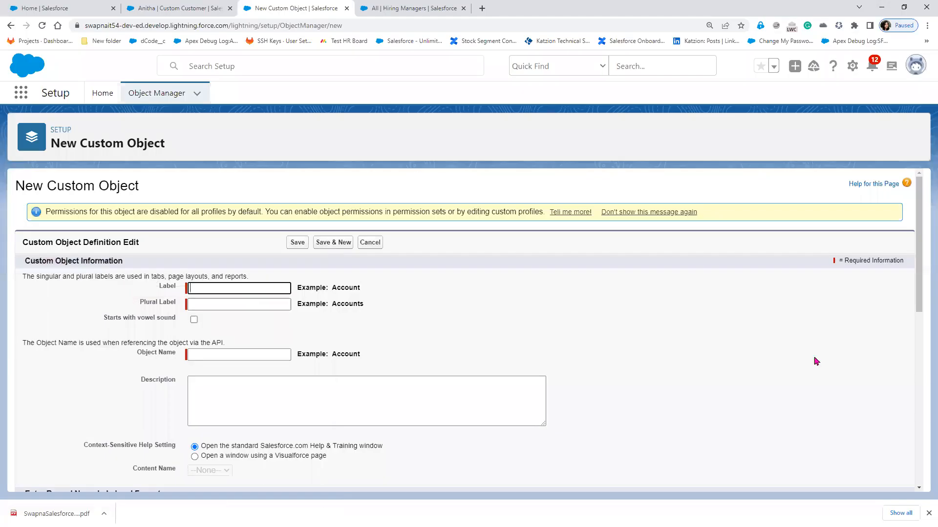
# - Label the object Candidate/Candidates with Auto Number record names CID-{000} starting at 1
pyautogui.write('Candidate')
pyautogui.press('Tab')
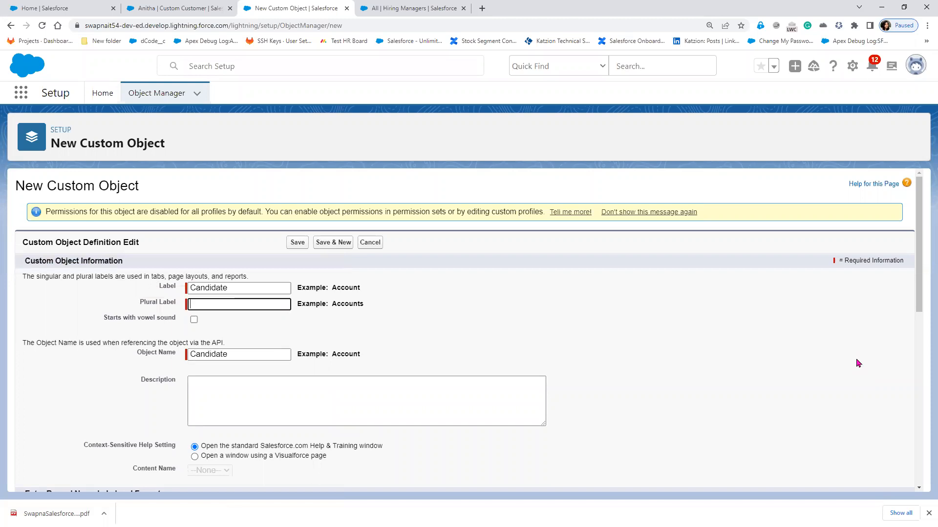
pyautogui.write('Candidates')
pyautogui.scroll(-5, 552, 386)
pyautogui.click(272, 276)
pyautogui.click(230, 300)
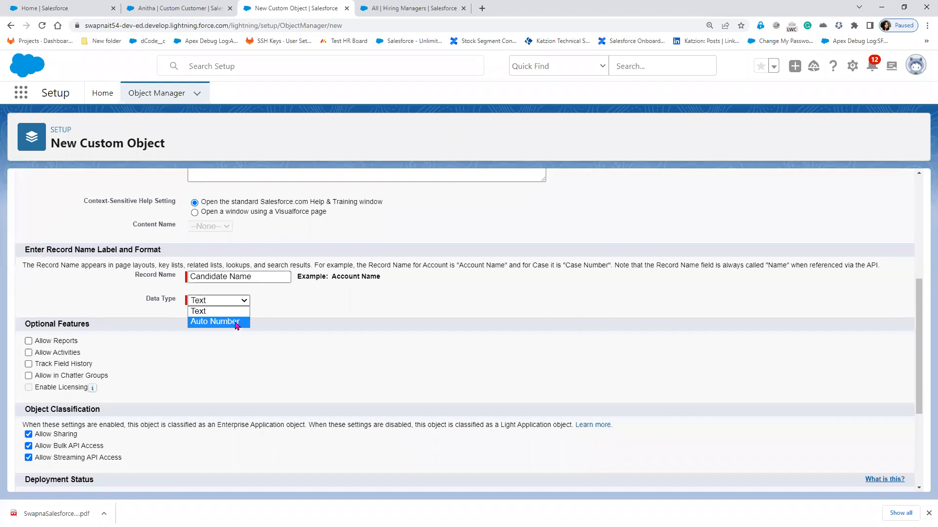
pyautogui.click(229, 322)
pyautogui.click(240, 315)
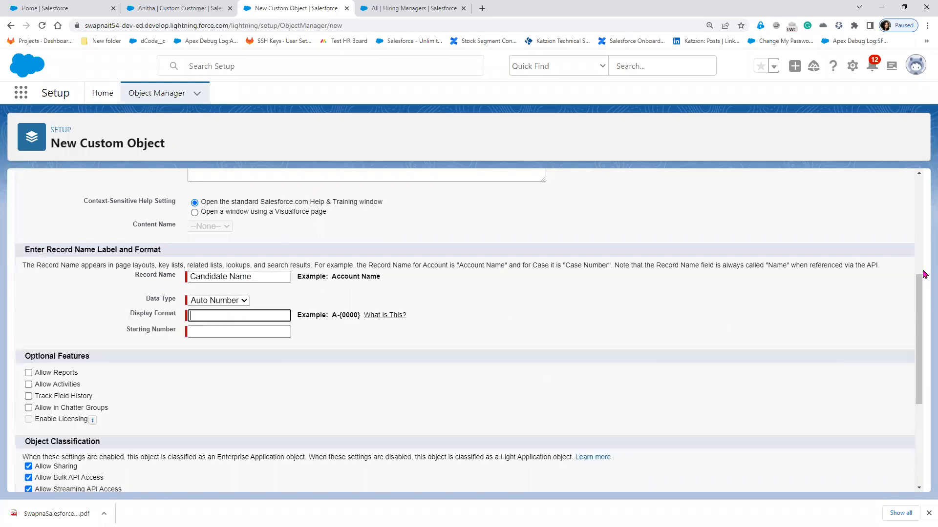
pyautogui.write('CID-{000')
pyautogui.click(217, 327)
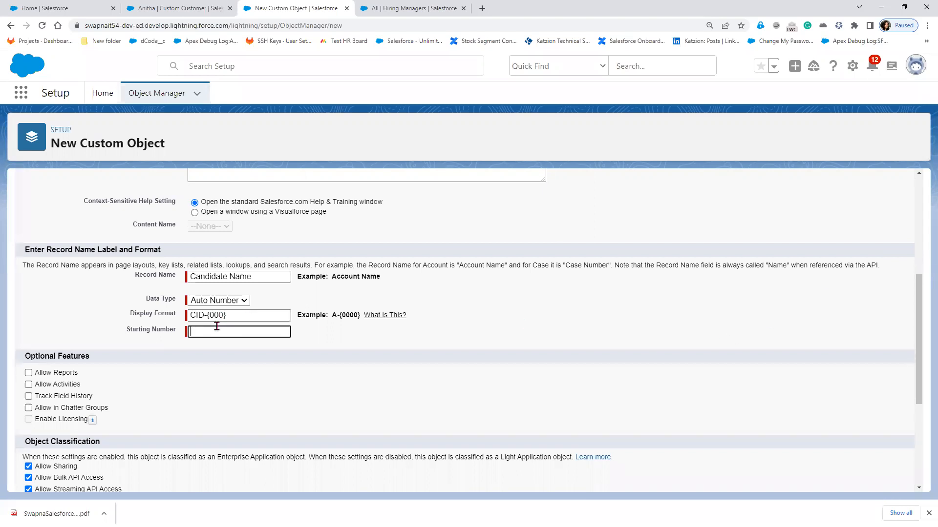
pyautogui.write('1')
# - Enable reports, activities, history, Chatter, notes, search and the tab wizard, then save the object
pyautogui.click(61, 373)
pyautogui.click(65, 385)
pyautogui.click(65, 397)
pyautogui.click(64, 408)
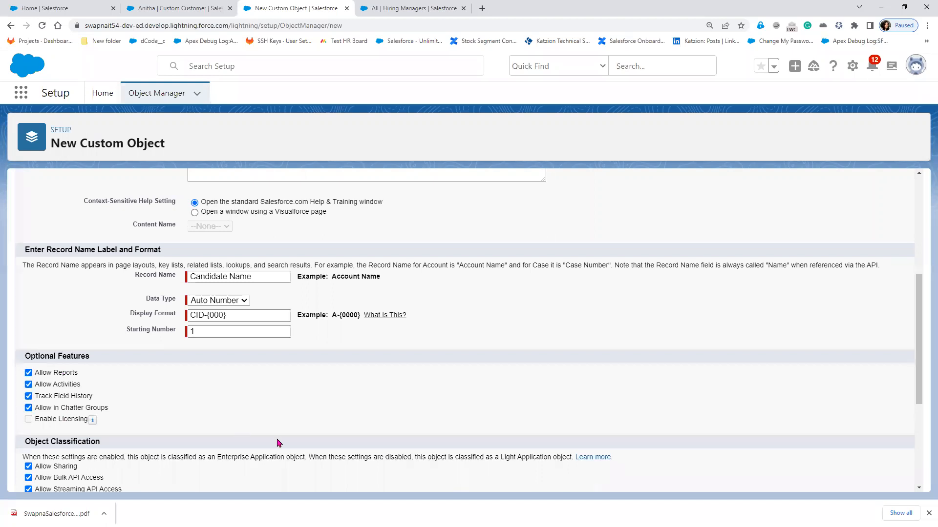
pyautogui.scroll(-1, 277, 443)
pyautogui.scroll(-4, 278, 443)
pyautogui.click(47, 437)
pyautogui.click(48, 448)
pyautogui.click(58, 397)
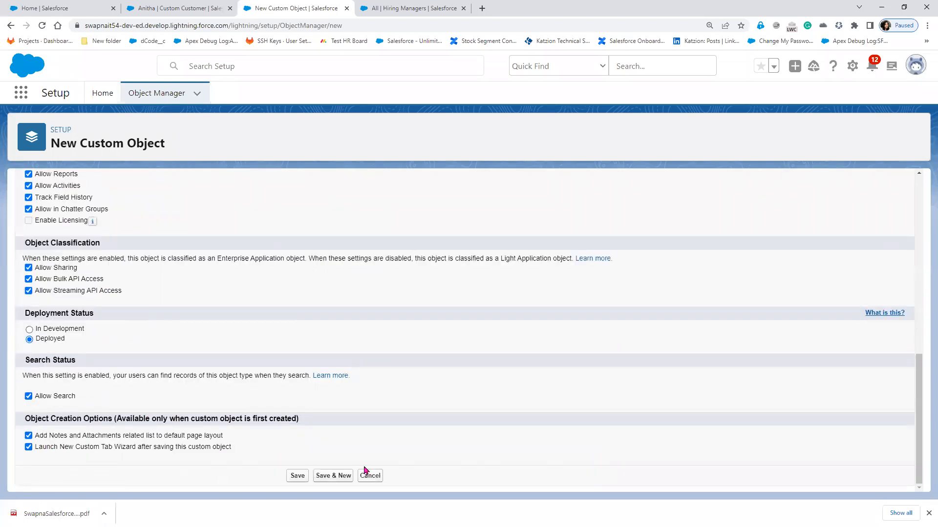
pyautogui.click(297, 476)
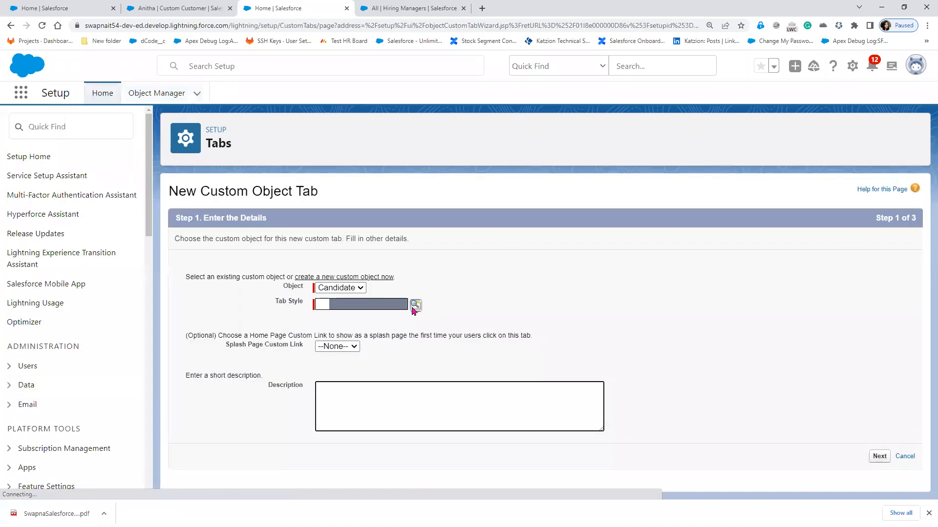
# - Choose the People style for the Candidate tab
pyautogui.click(414, 310)
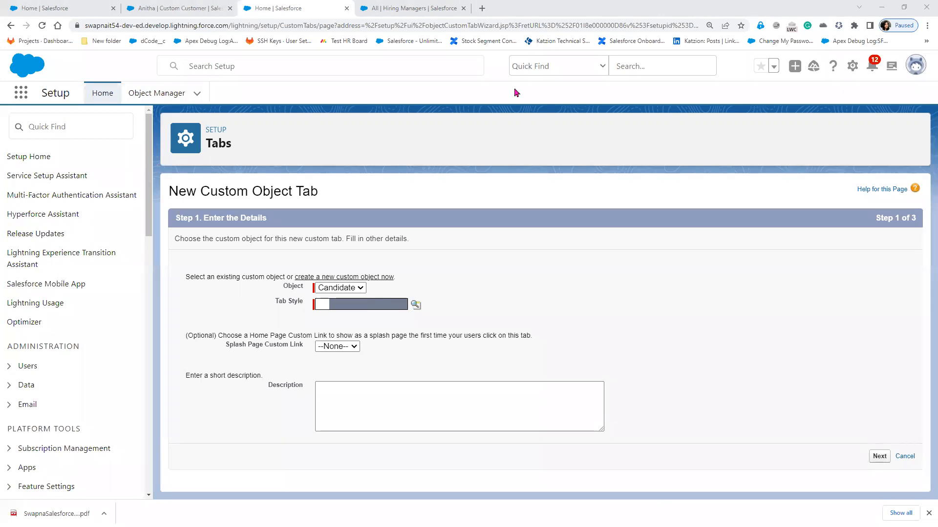
pyautogui.click(416, 305)
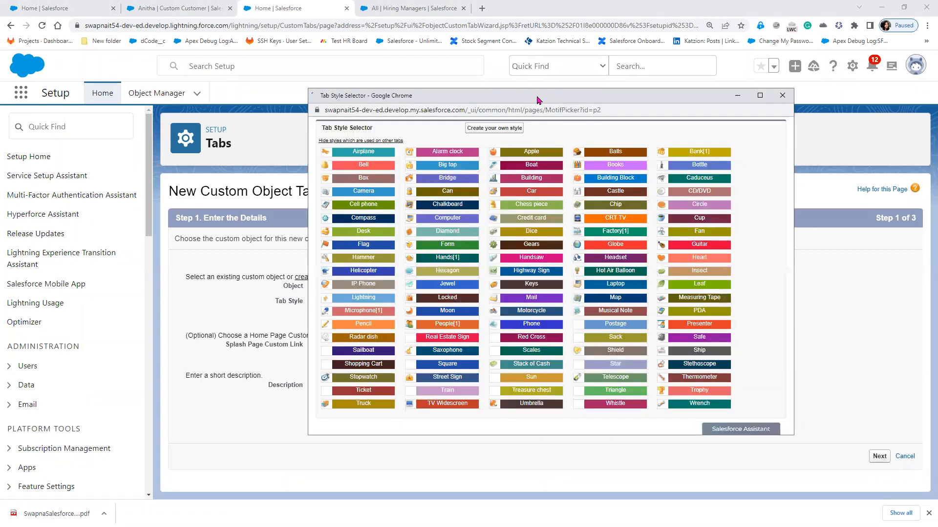
pyautogui.scroll(-2, 460, 294)
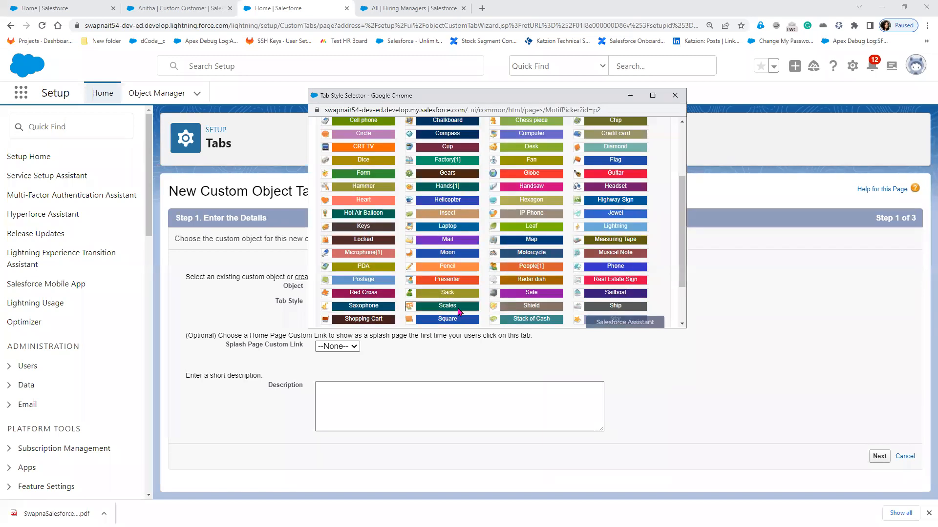
pyautogui.scroll(-2, 460, 312)
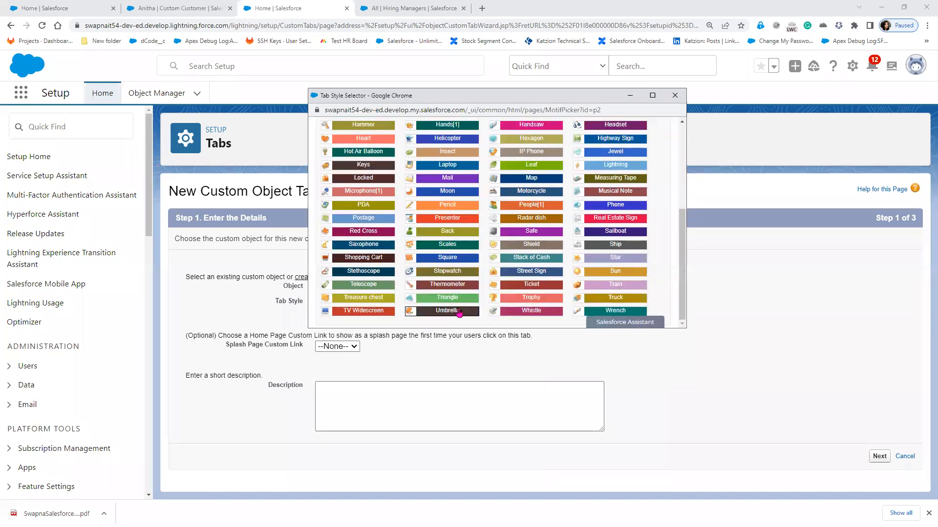
pyautogui.scroll(3, 460, 313)
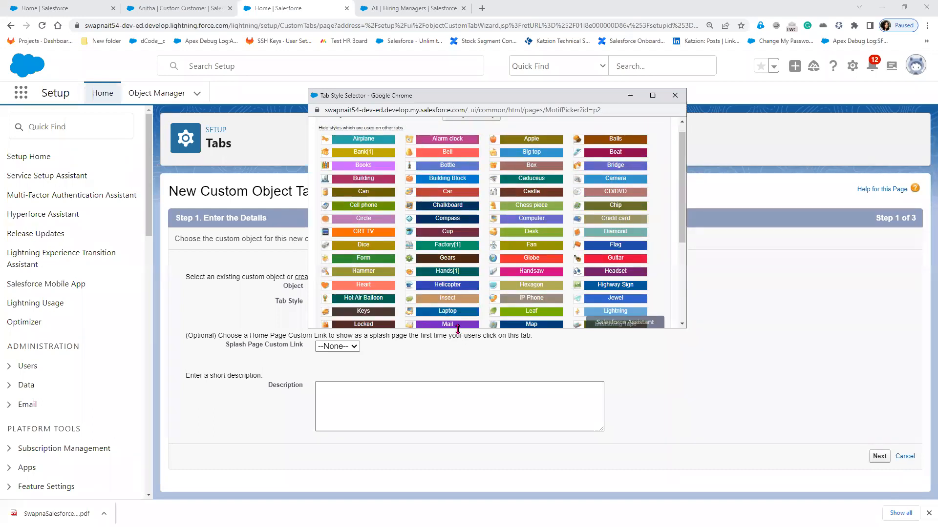
pyautogui.moveTo(458, 328); pyautogui.dragTo(468, 450)
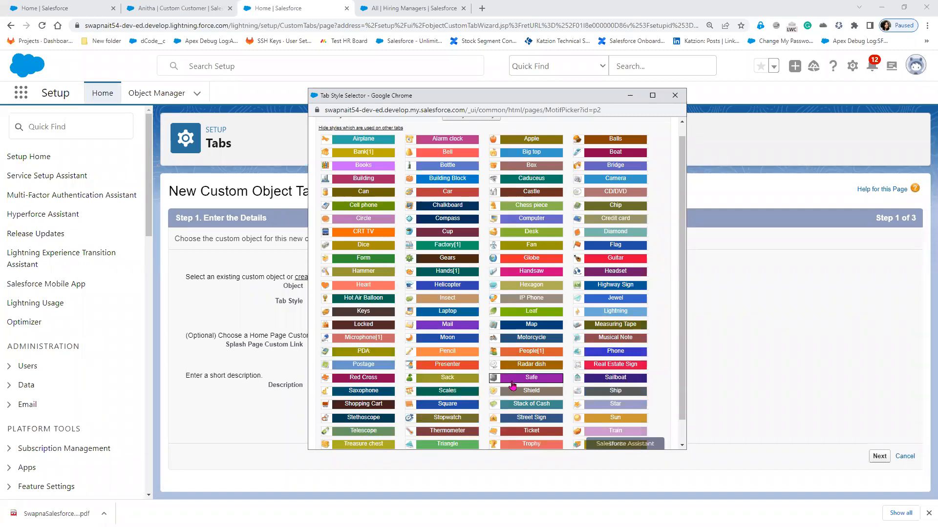
pyautogui.scroll(-1, 512, 386)
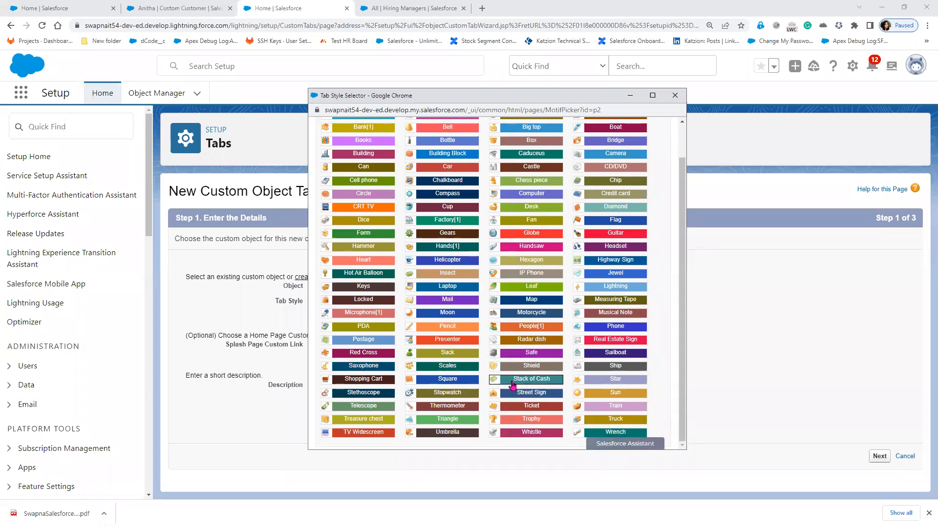
pyautogui.click(528, 326)
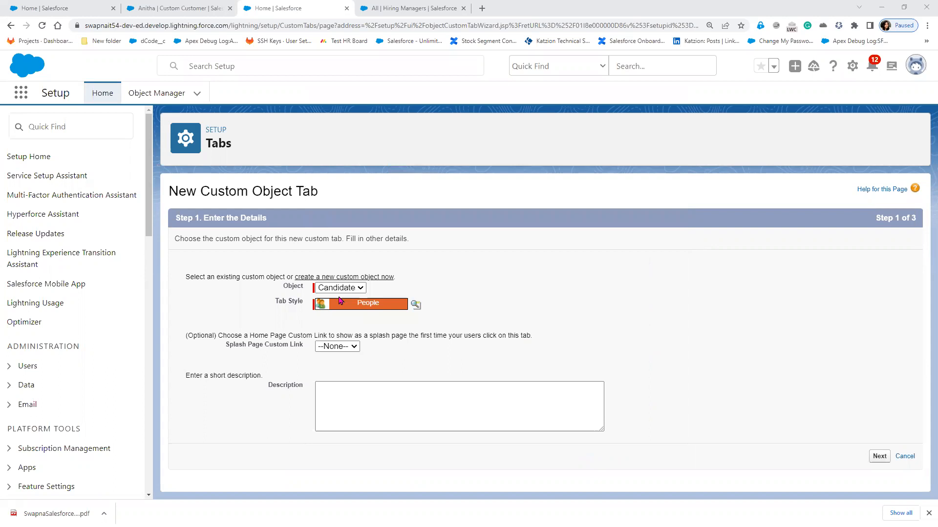
# - Keep the tab Default On for all profiles and in all apps, and save it
pyautogui.click(880, 457)
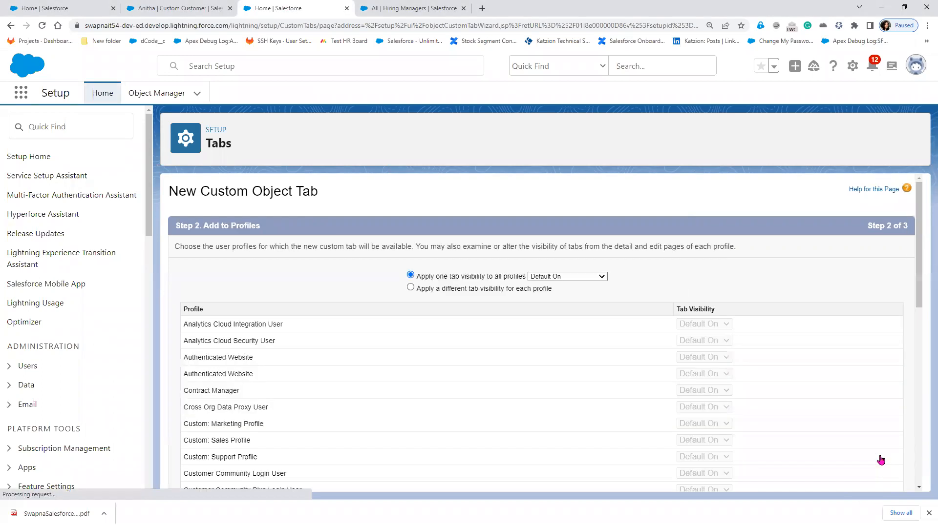
pyautogui.scroll(-8, 843, 387)
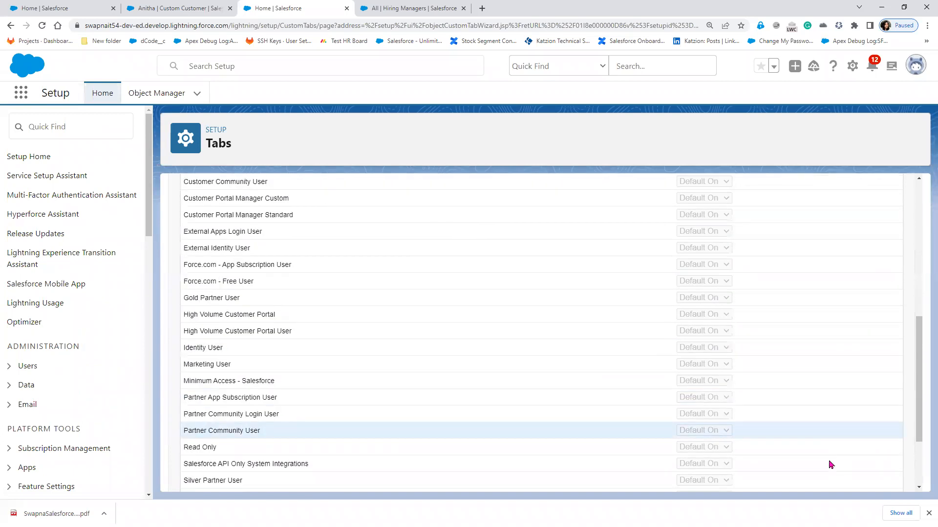
pyautogui.scroll(-3, 829, 467)
pyautogui.click(871, 481)
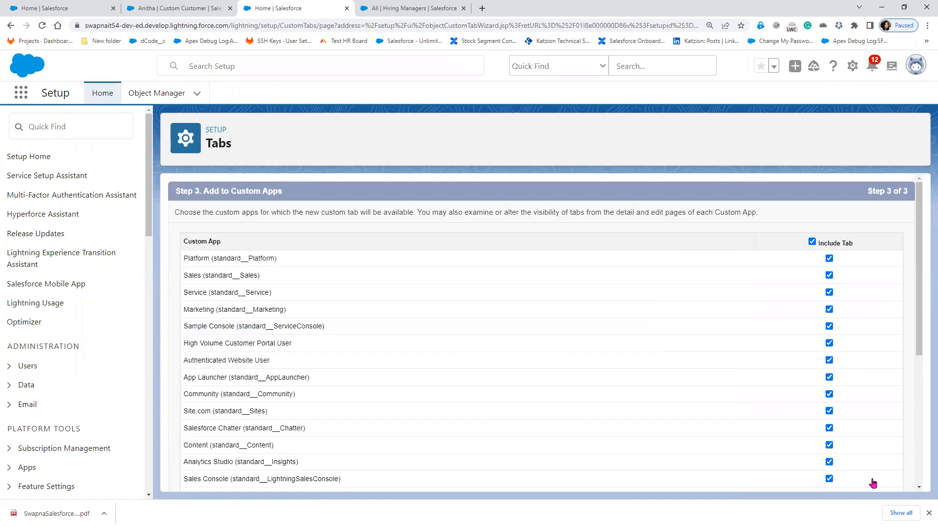
pyautogui.scroll(-3, 742, 412)
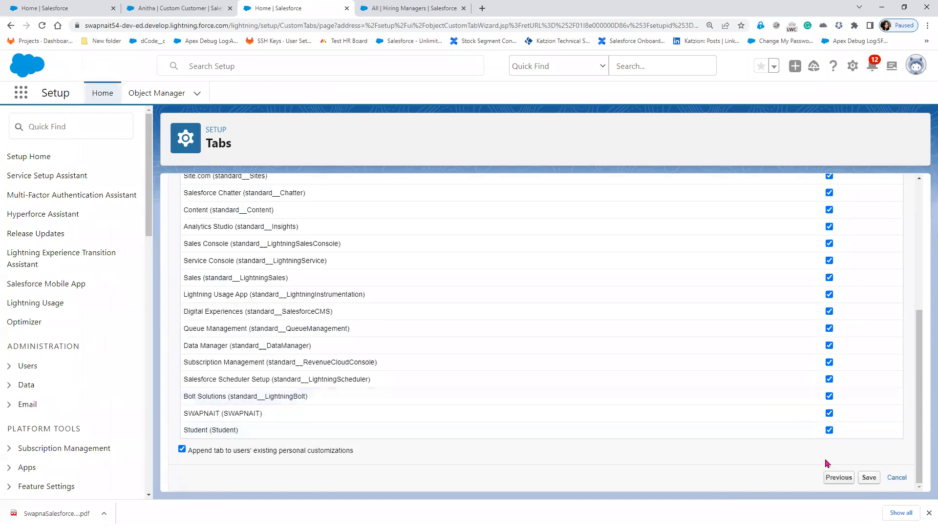
pyautogui.click(869, 481)
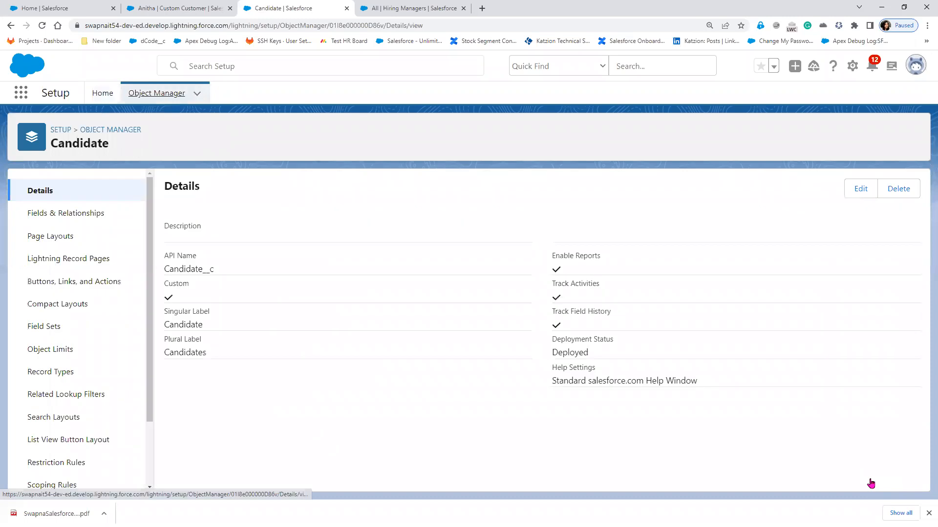
# - Edit the Candidate Name record field in Fields & Relationships and relabel it 'Candidate ID'
pyautogui.click(84, 220)
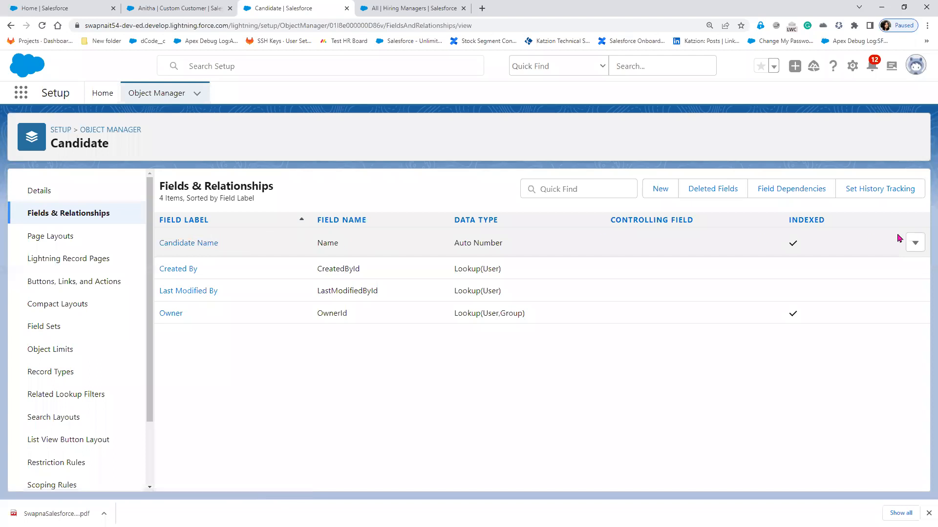
pyautogui.click(914, 245)
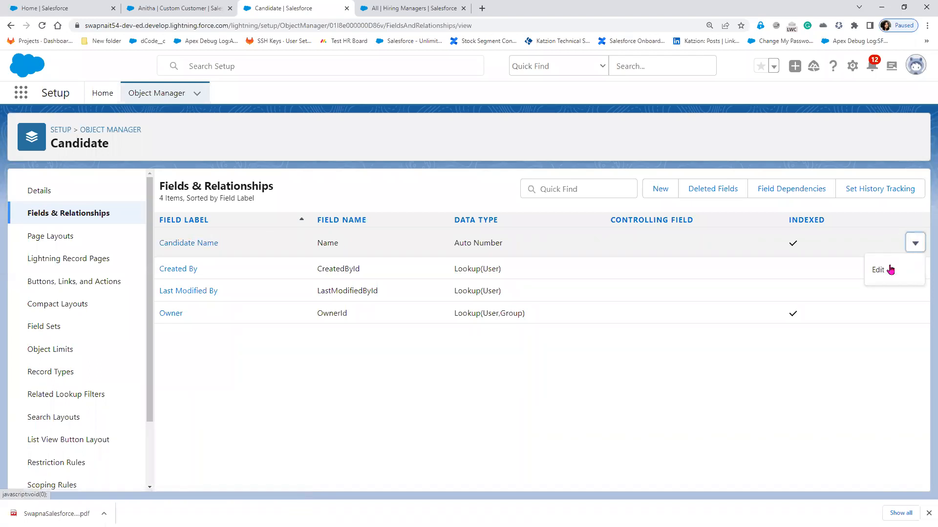
pyautogui.click(889, 270)
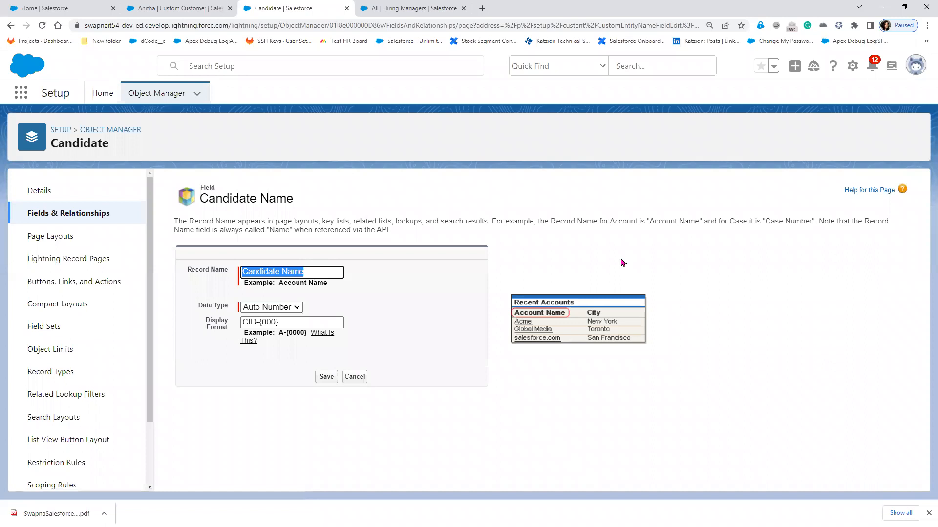
pyautogui.write('Reference ID')
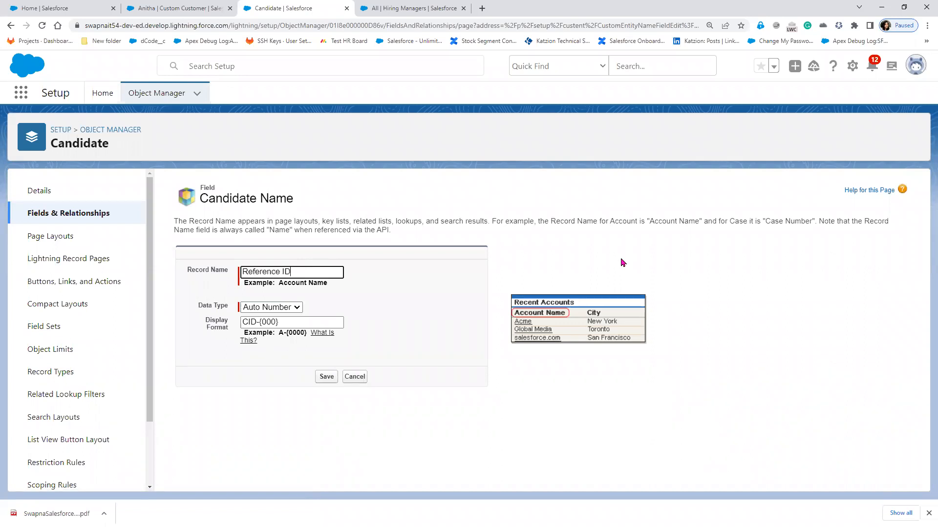
pyautogui.press('BackSpace')
pyautogui.press('BackSpace')
pyautogui.press('BackSpace')
pyautogui.press('BackSpace')
pyautogui.press('BackSpace')
pyautogui.press('BackSpace')
pyautogui.press('BackSpace')
pyautogui.press('BackSpace')
pyautogui.press('BackSpace')
pyautogui.press('BackSpace')
pyautogui.press('BackSpace')
pyautogui.press('BackSpace')
pyautogui.write('Candidate ID')
pyautogui.click(327, 378)
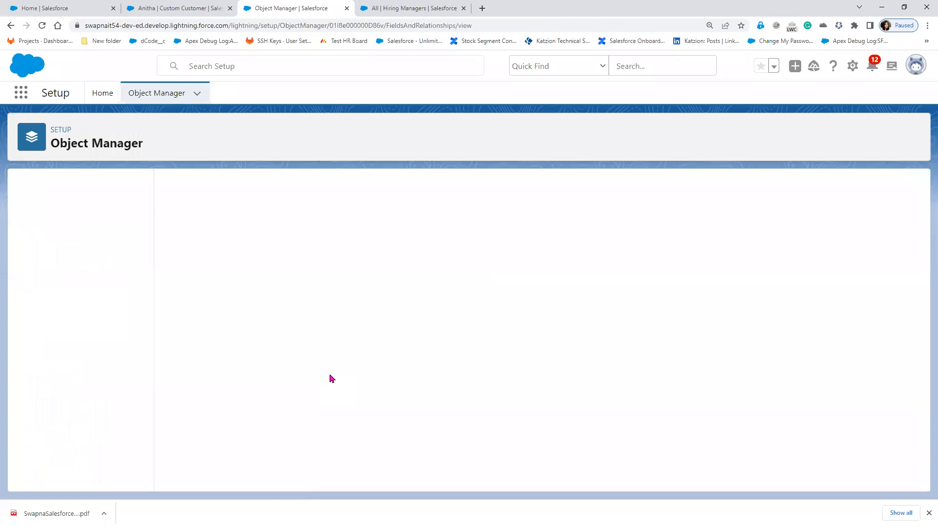
# - Create a Text field 'Candidate Name' of length 20 with default visibility and layout, then Save & New
pyautogui.click(658, 189)
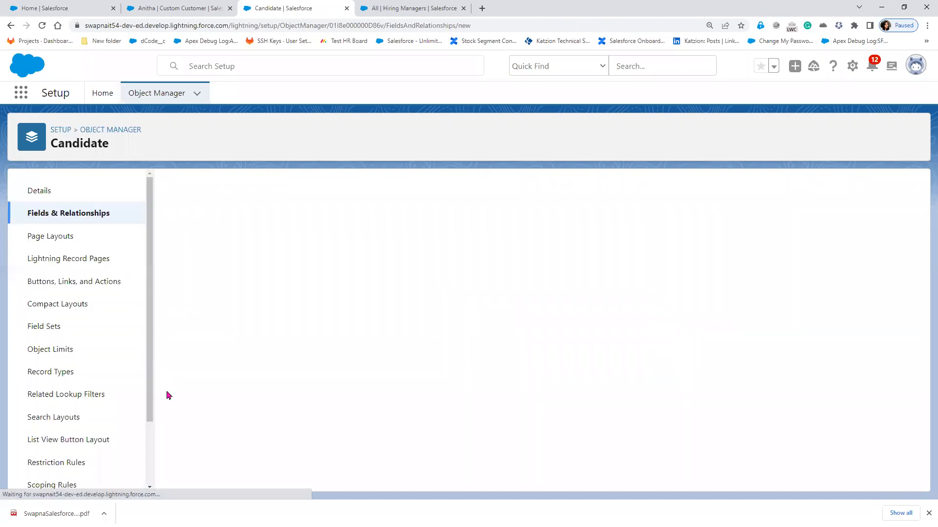
pyautogui.scroll(-6, 220, 417)
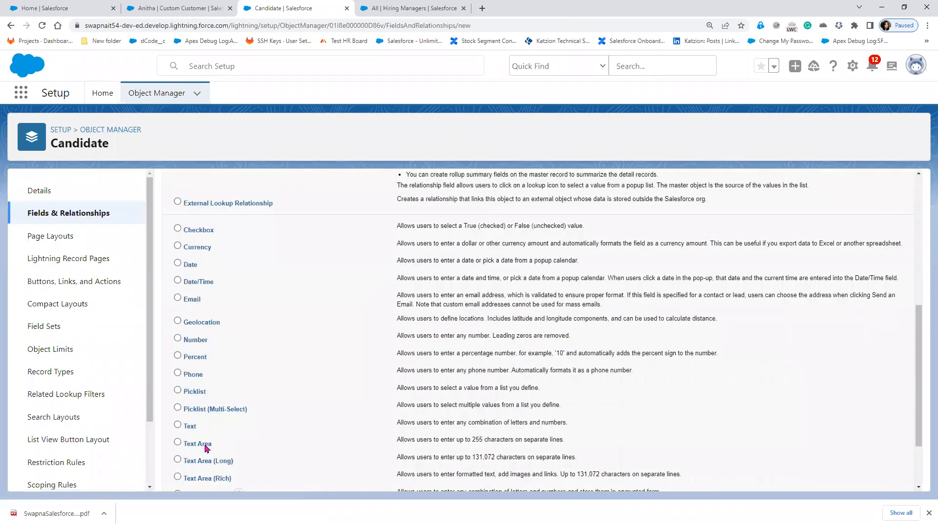
pyautogui.click(192, 429)
pyautogui.scroll(3, 825, 322)
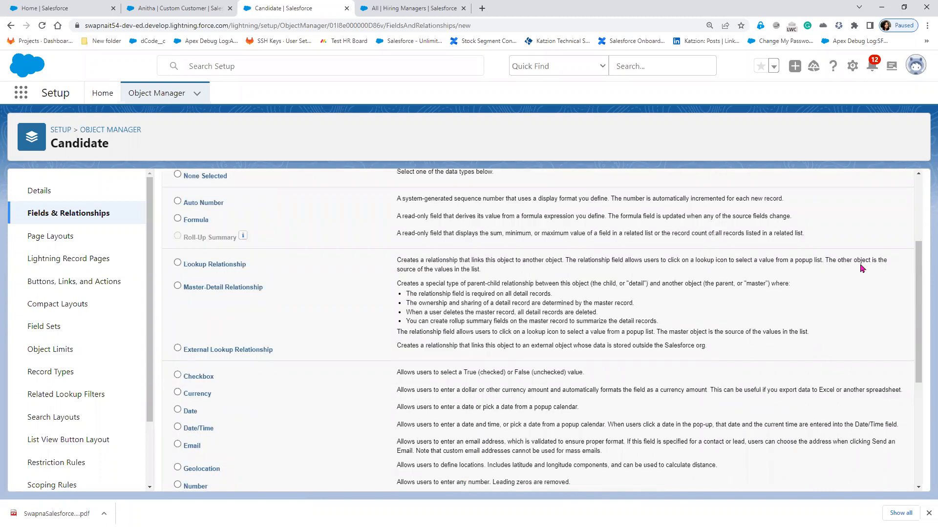
pyautogui.scroll(3, 860, 265)
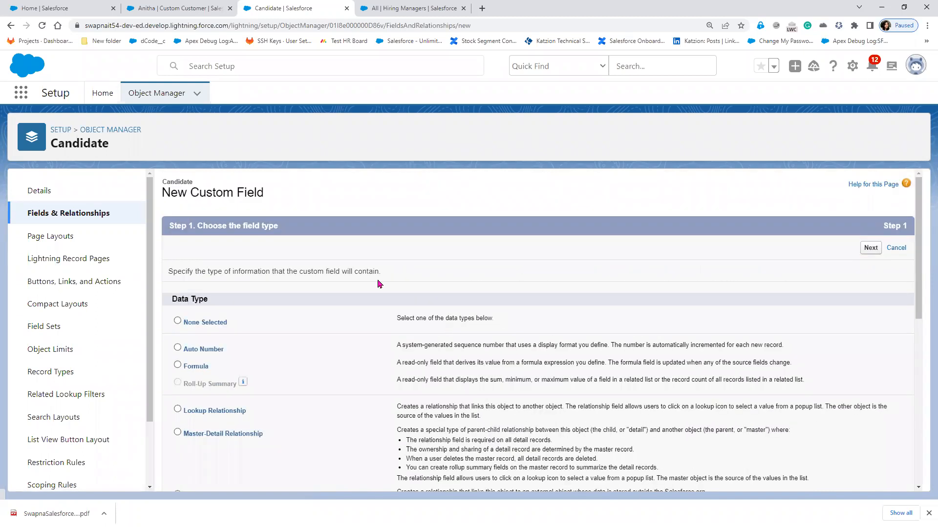
pyautogui.click(358, 272)
pyautogui.write('Candidate Name')
pyautogui.press('Tab')
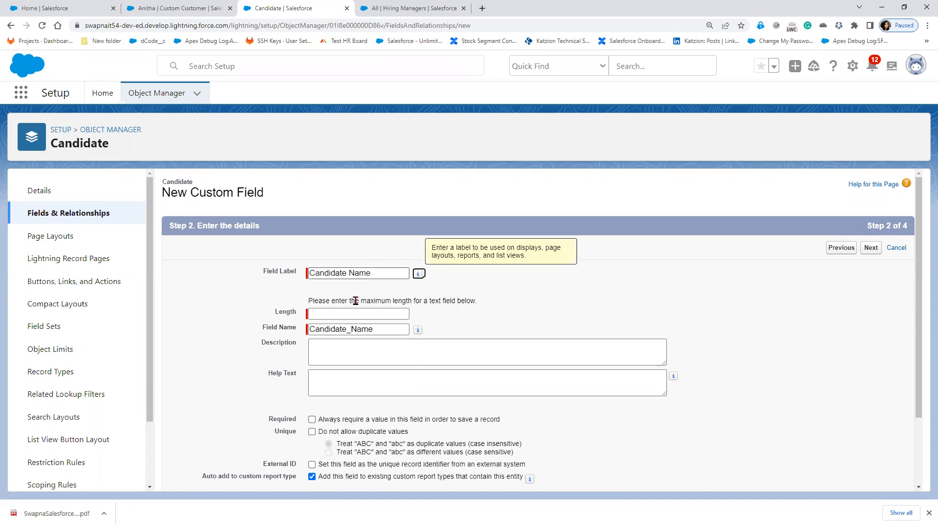
pyautogui.click(347, 314)
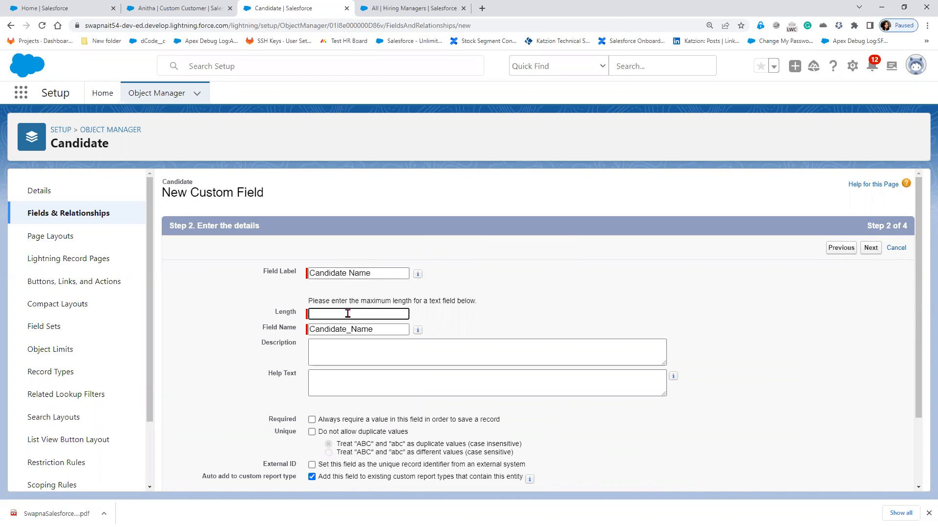
pyautogui.write('20')
pyautogui.click(876, 254)
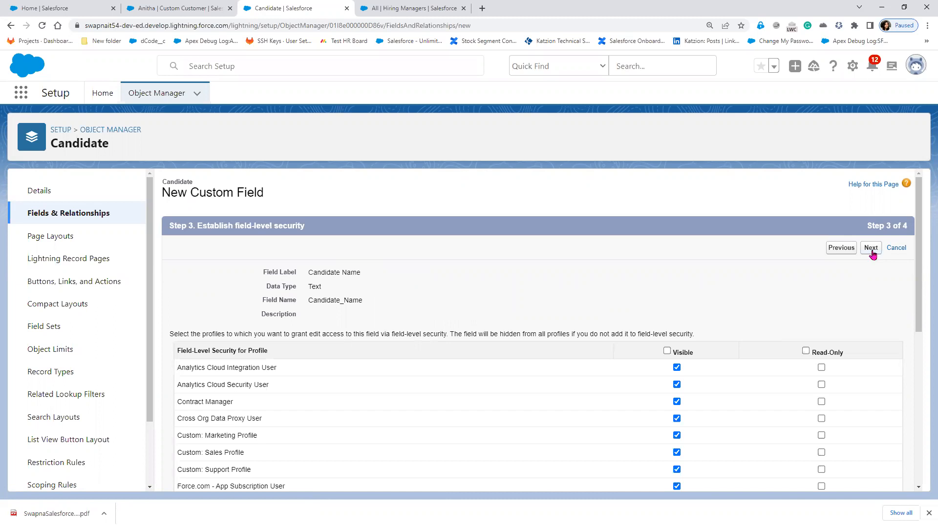
pyautogui.click(871, 249)
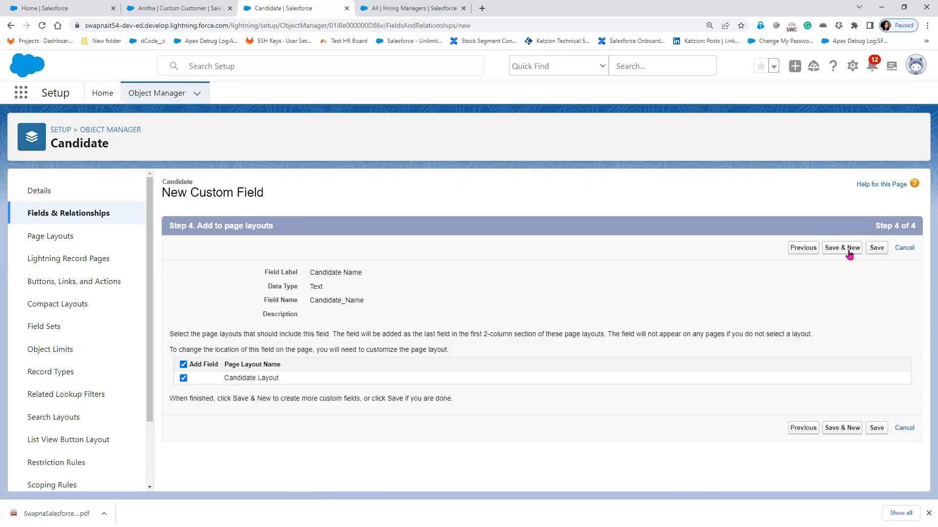
pyautogui.click(850, 252)
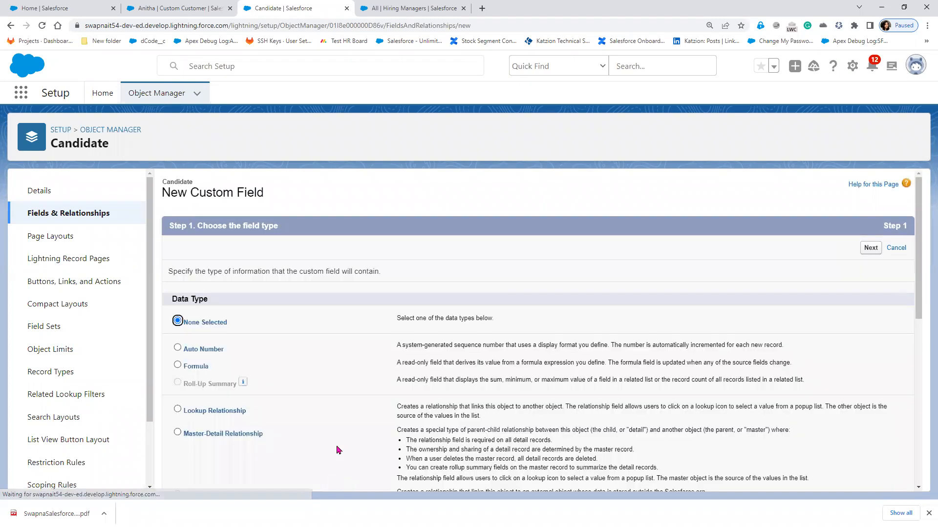
# - Start a new Picklist field labelled 'Location'
pyautogui.scroll(-5, 337, 450)
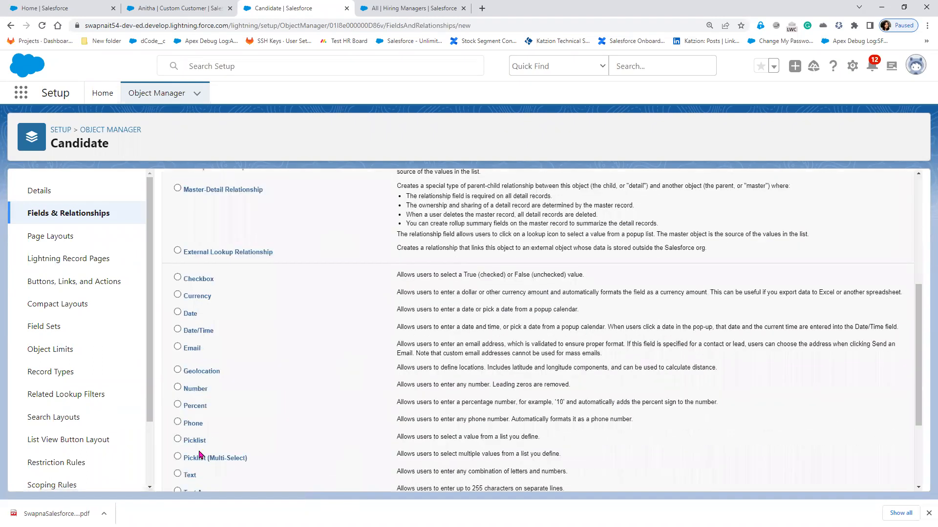
pyautogui.scroll(-3, 200, 455)
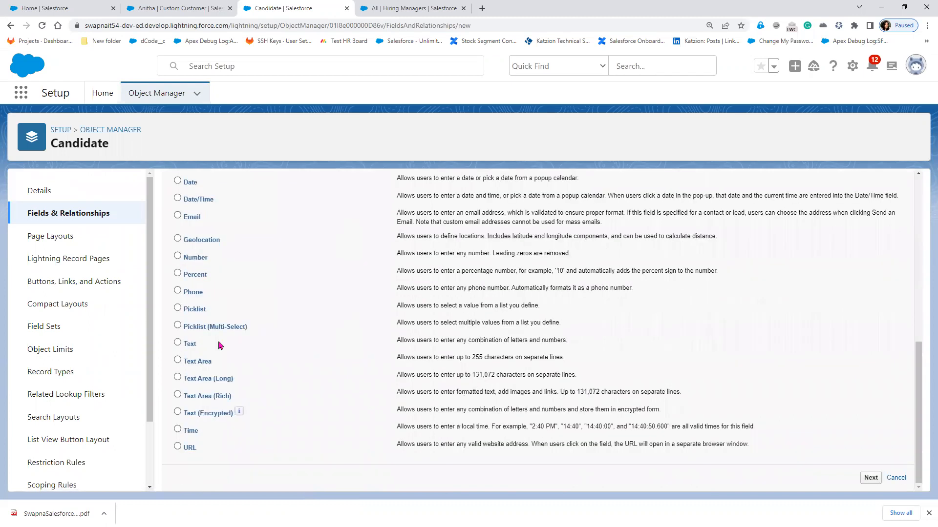
pyautogui.scroll(2, 215, 362)
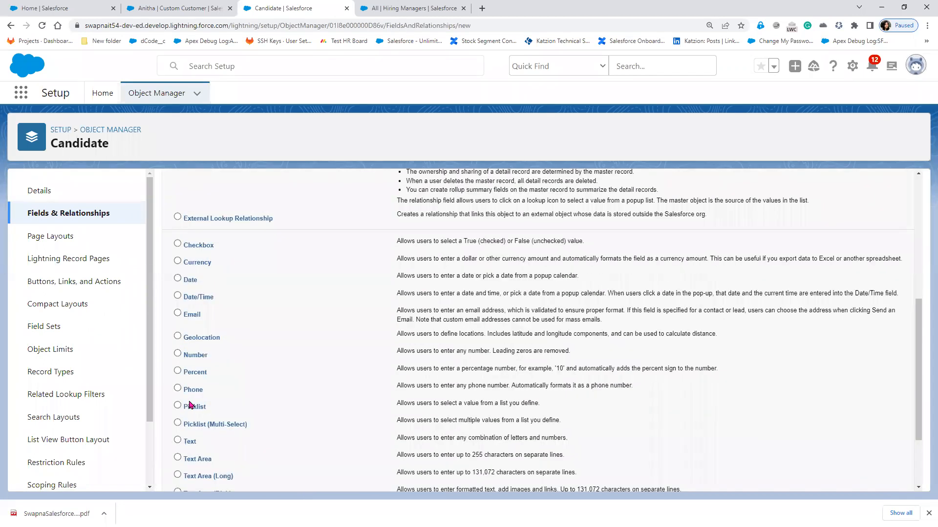
pyautogui.click(192, 409)
pyautogui.scroll(-2, 871, 481)
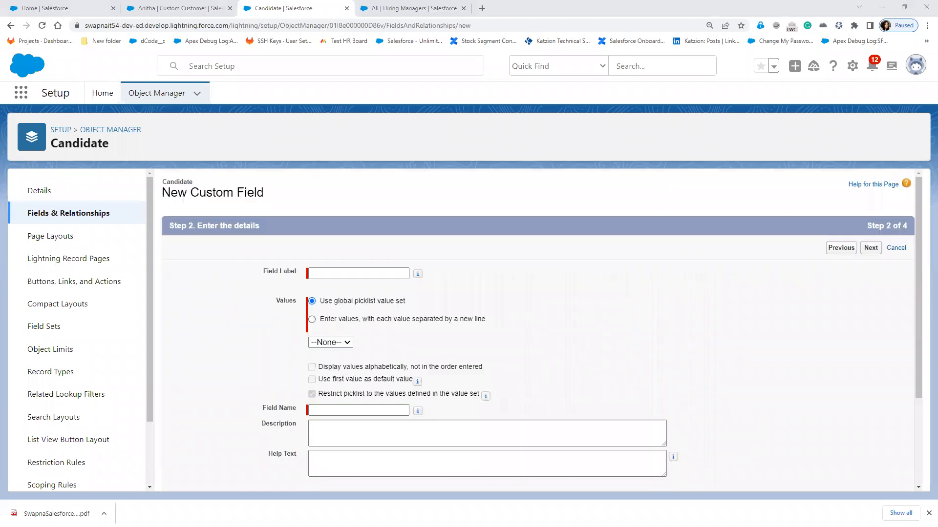
pyautogui.click(349, 273)
pyautogui.click(348, 274)
pyautogui.write('Location')
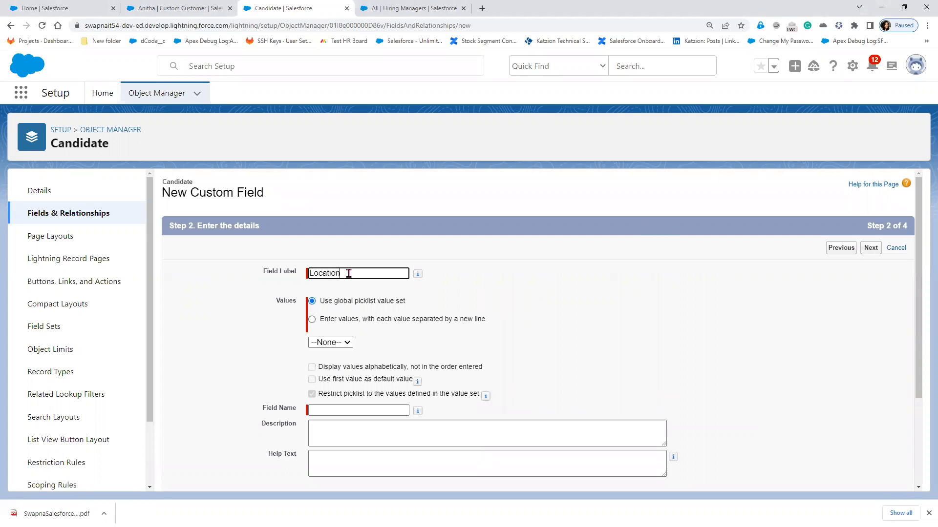
pyautogui.press('Tab')
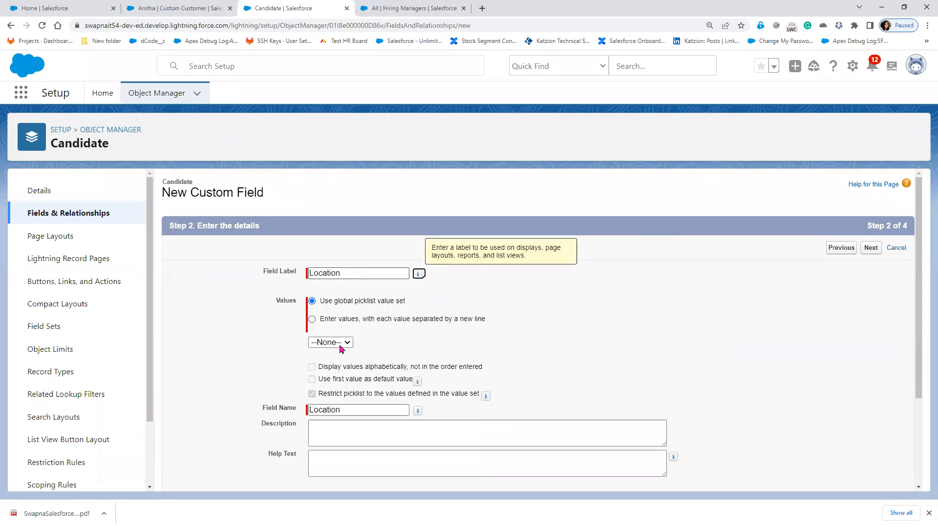
# - Enter the picklist values Hyderabad, Pune, Mumbai, Bangalore and Chennai, one per line
pyautogui.click(346, 321)
pyautogui.click(342, 372)
pyautogui.write('Hyderabad')
pyautogui.press('Return')
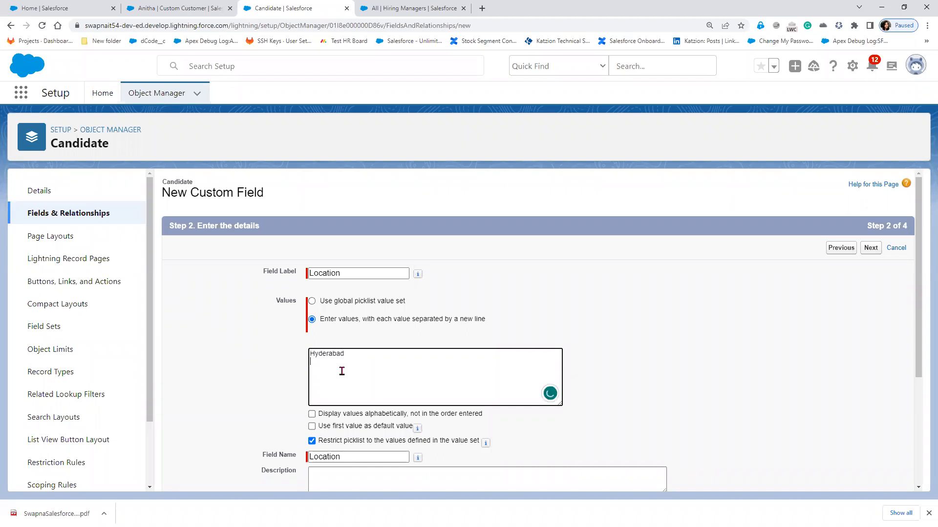
pyautogui.write('Pune')
pyautogui.press('Return')
pyautogui.write('Mumbai')
pyautogui.press('Return')
pyautogui.write('Bangalore')
pyautogui.press('Return')
pyautogui.write('Chenni')
pyautogui.press('BackSpace')
pyautogui.write('ai')
pyautogui.click(656, 344)
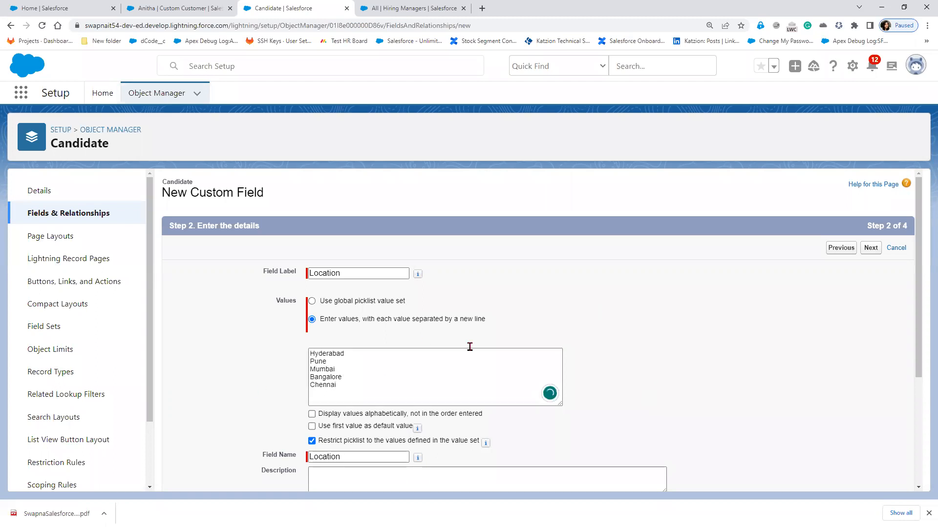
# - Keep default visibility and Candidate Layout placement, then Save & New the Location field
pyautogui.scroll(-2, 471, 437)
pyautogui.scroll(-2, 467, 434)
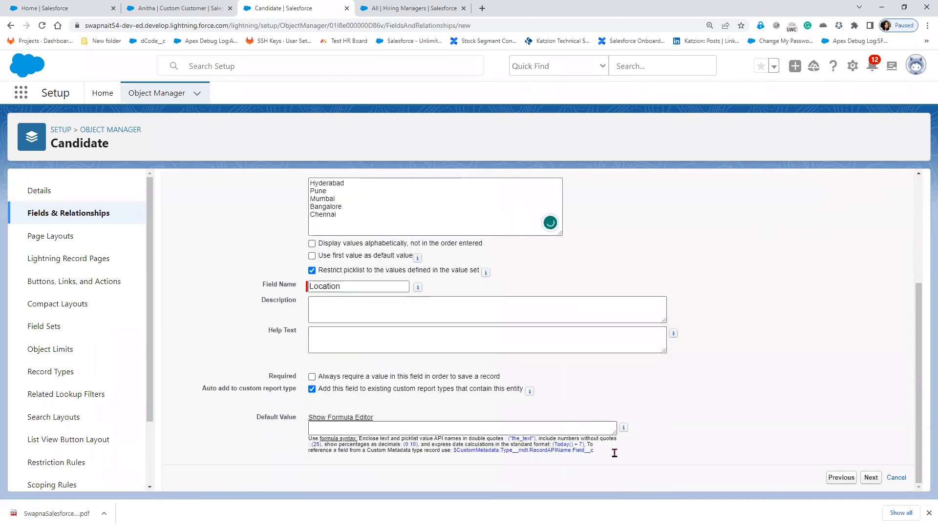
pyautogui.click(869, 479)
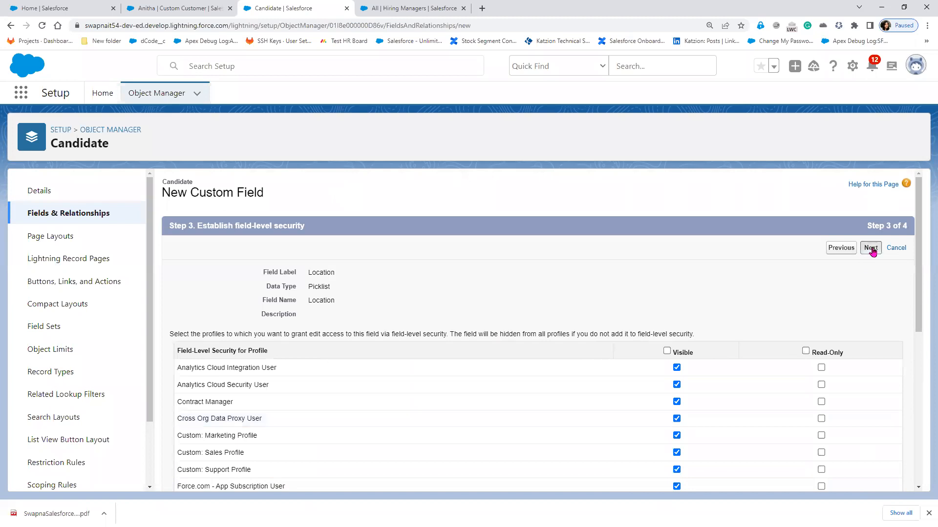
pyautogui.click(872, 251)
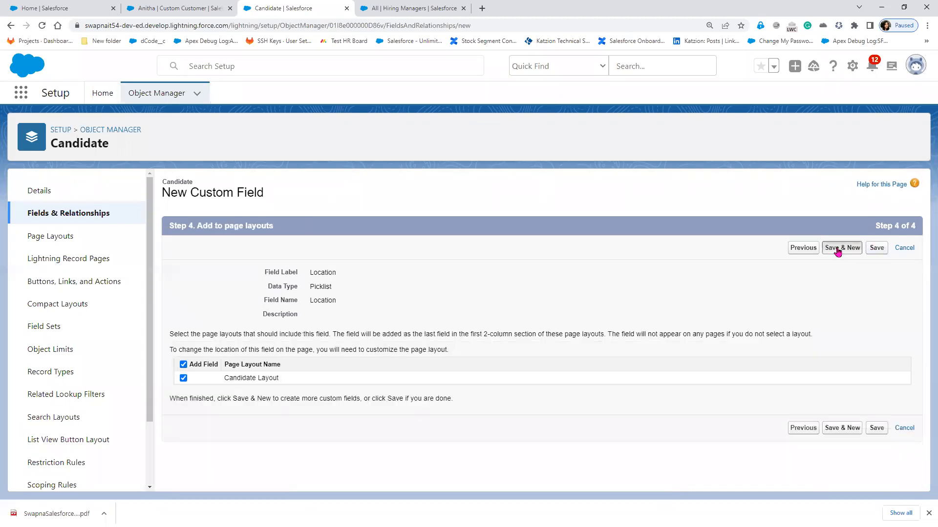
pyautogui.click(838, 251)
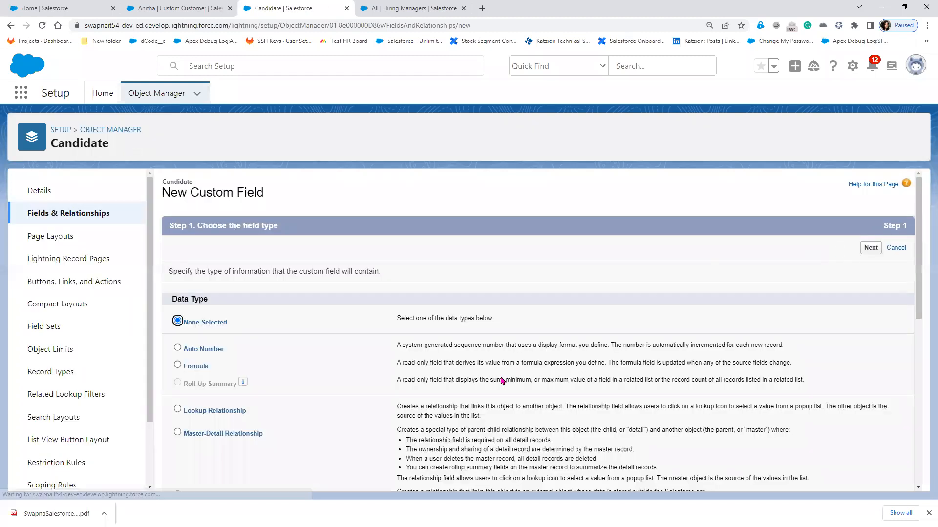
# - Set up a Text field labelled 'Qualification' with maximum length 10
pyautogui.scroll(-3, 500, 376)
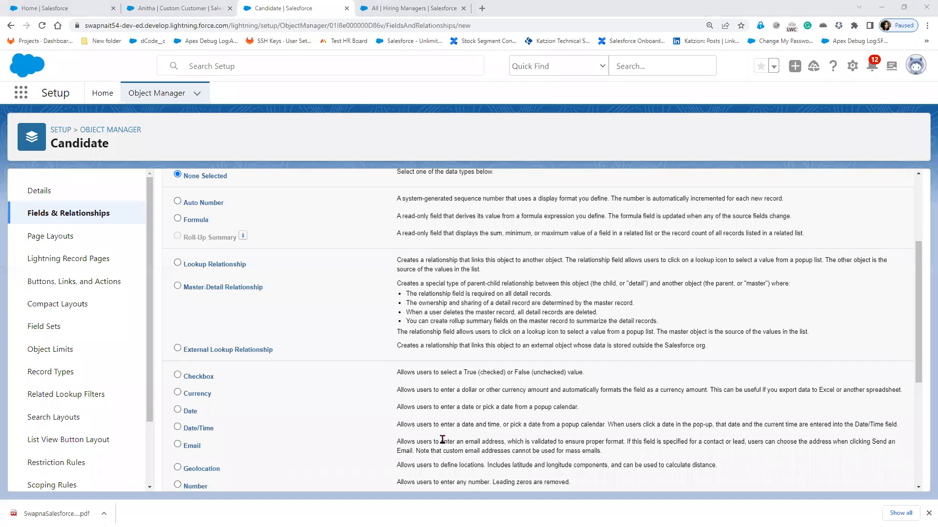
pyautogui.scroll(-3, 264, 449)
pyautogui.scroll(-2, 264, 450)
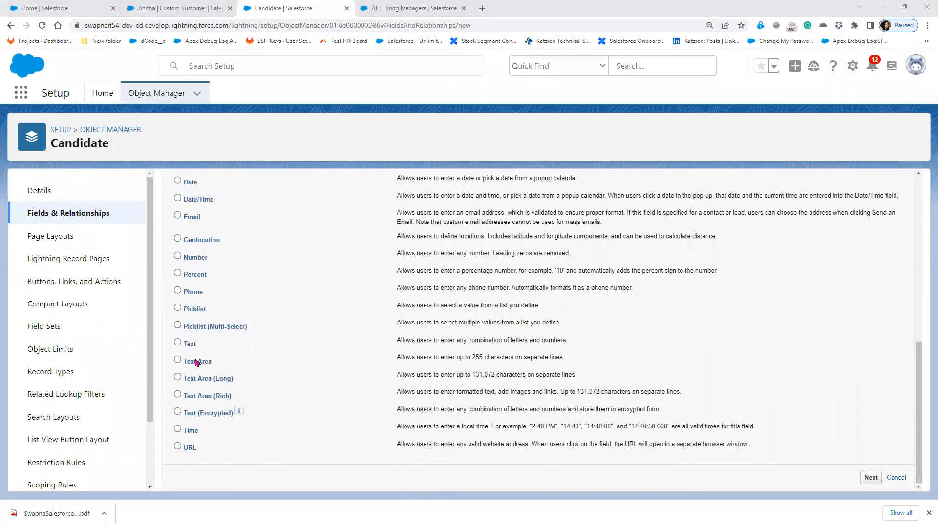
pyautogui.click(193, 346)
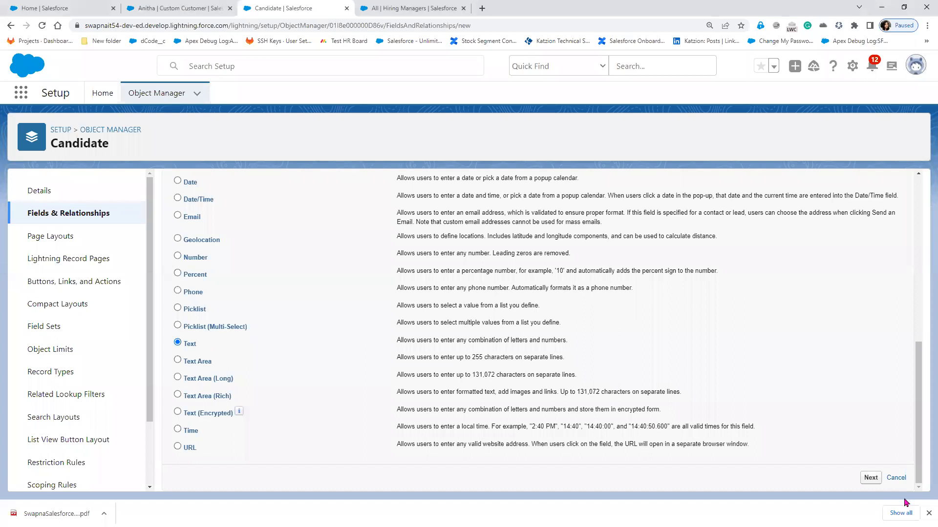
pyautogui.click(875, 479)
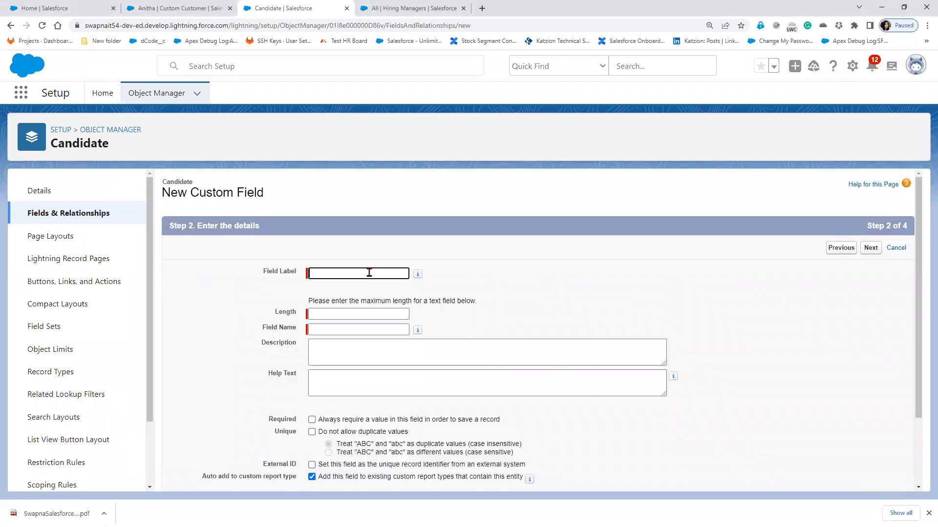
pyautogui.write('Quali')
pyautogui.write('fic')
pyautogui.write('at')
pyautogui.write('oin')
pyautogui.press('BackSpace')
pyautogui.press('BackSpace')
pyautogui.press('BackSpace')
pyautogui.write('i')
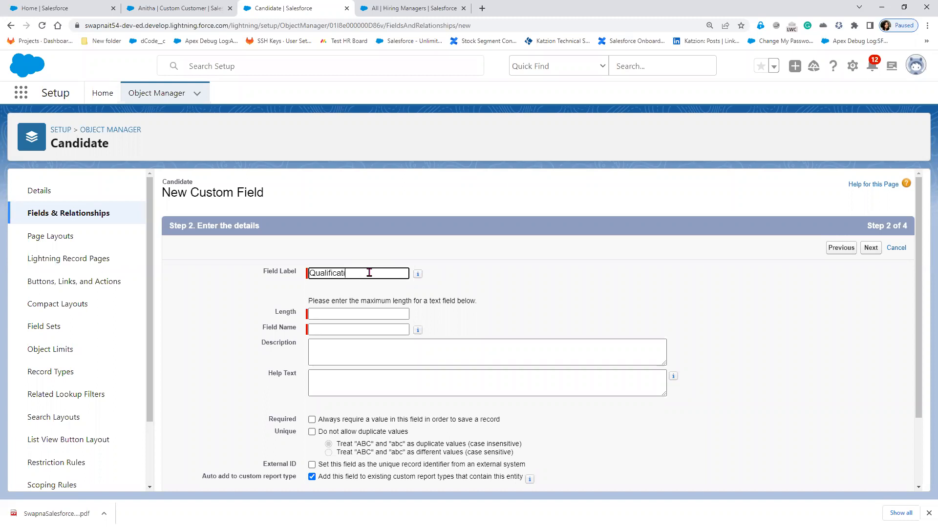
pyautogui.write('on')
pyautogui.press('Tab')
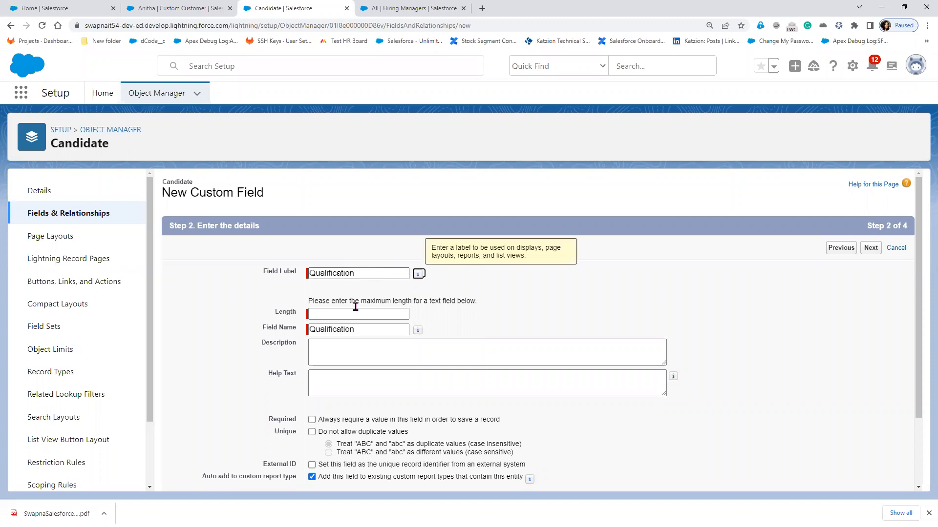
pyautogui.click(351, 314)
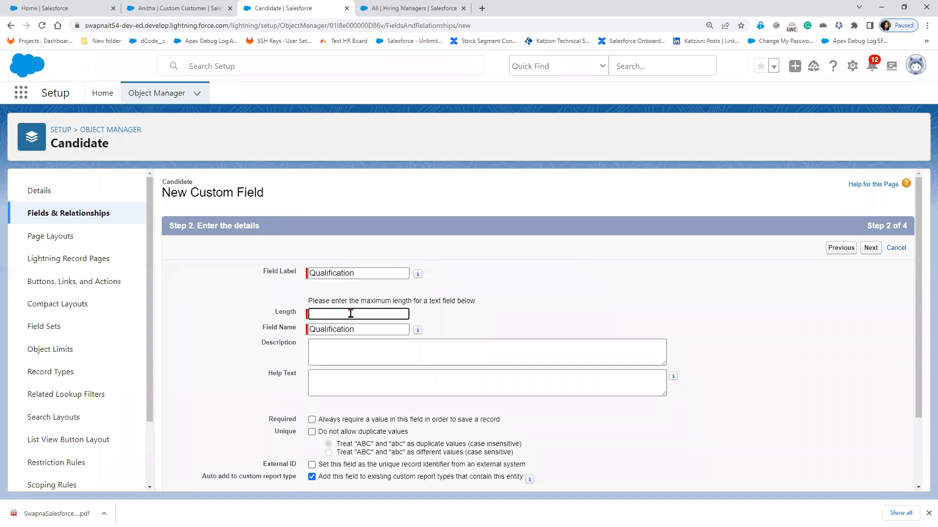
pyautogui.write('10')
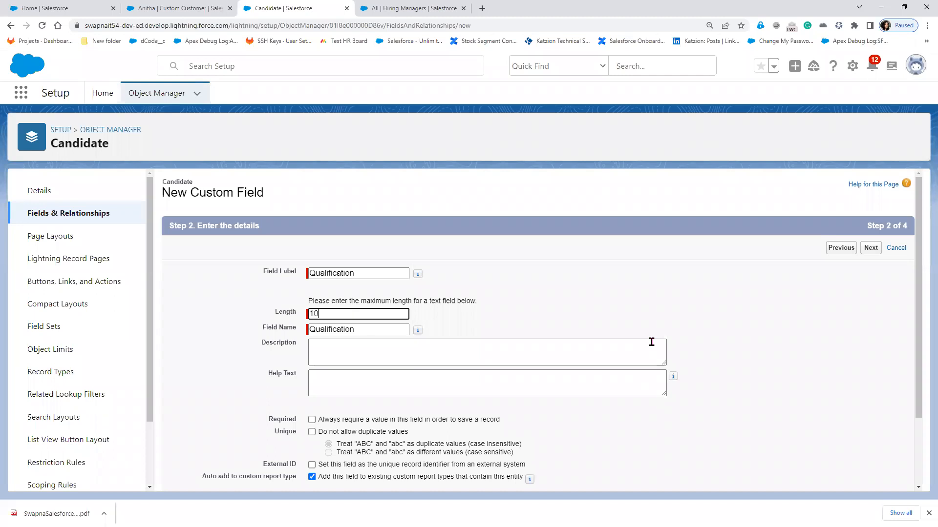
pyautogui.press('Tab')
# - Keep default visibility and Candidate Layout placement, then Save & New the Qualification field
pyautogui.click(876, 253)
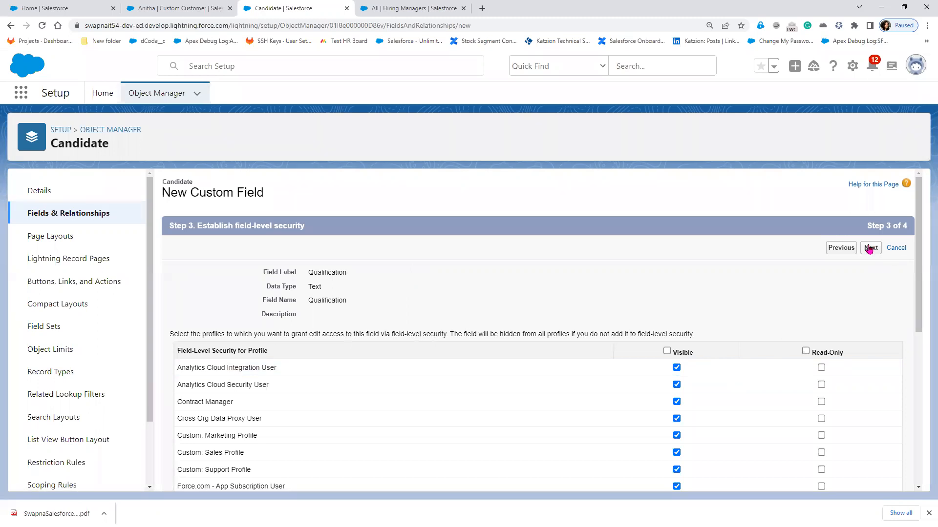
pyautogui.click(869, 248)
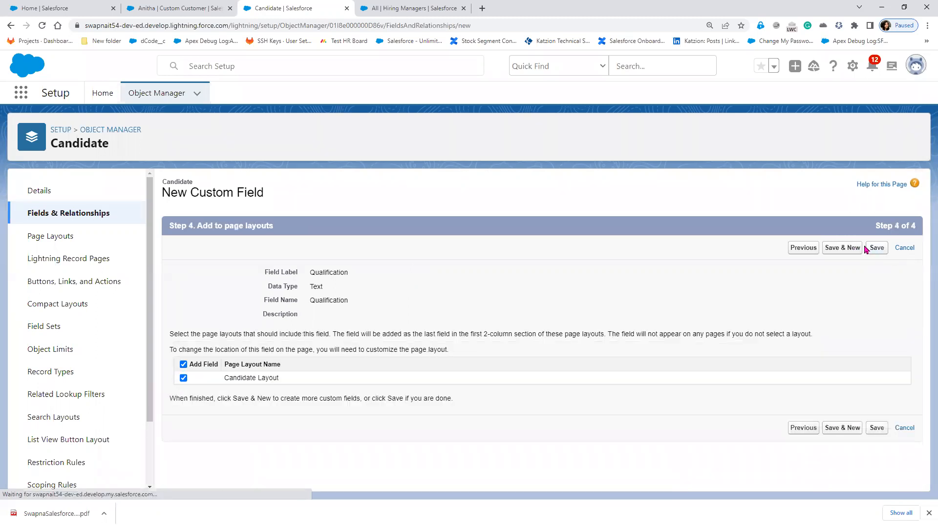
pyautogui.click(847, 254)
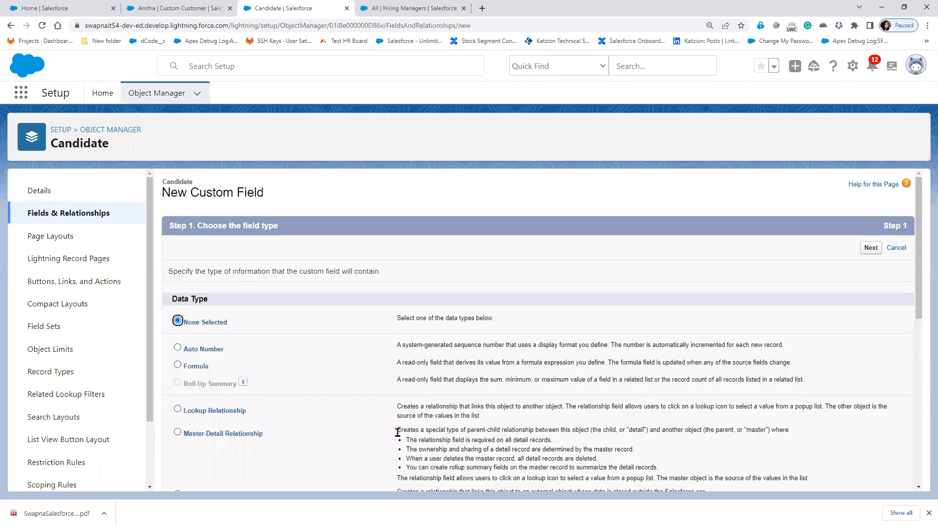
# - Create a Text field 'Previous Exp' of length 10 with default visibility and layout, then Save & New
pyautogui.scroll(-1, 397, 433)
pyautogui.scroll(-3, 398, 432)
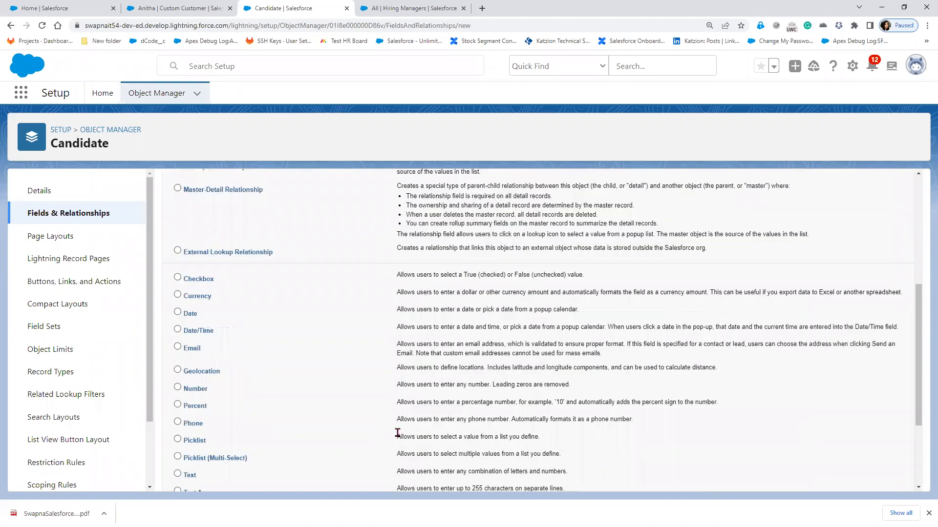
pyautogui.scroll(-1, 397, 433)
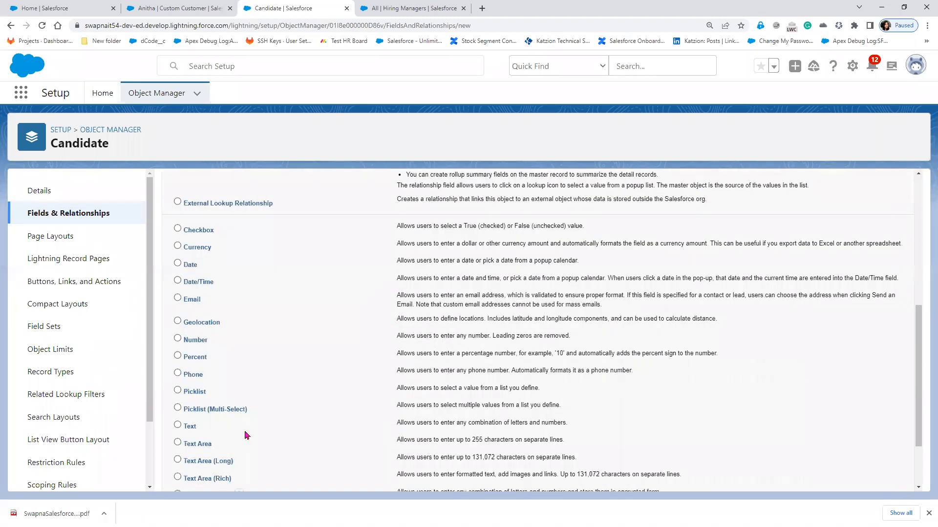
pyautogui.click(191, 428)
pyautogui.scroll(-2, 869, 482)
pyautogui.click(870, 479)
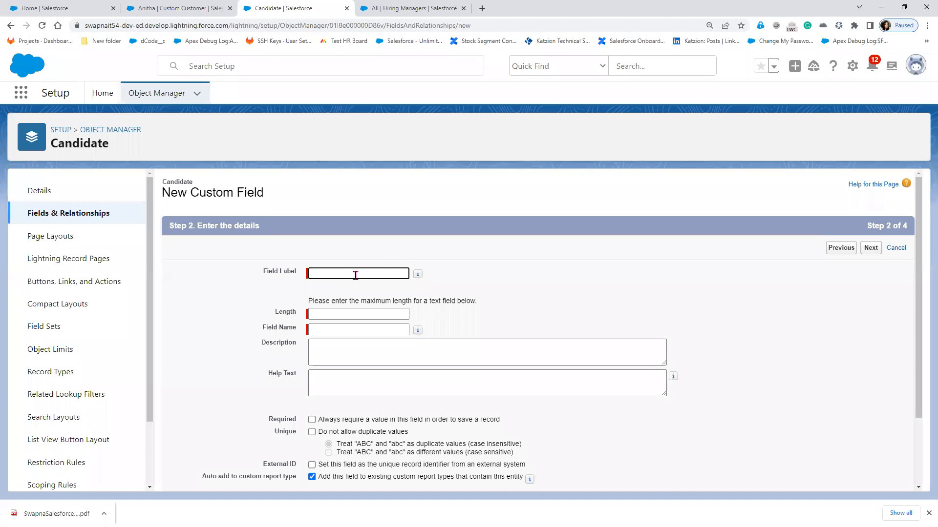
pyautogui.write('Previou')
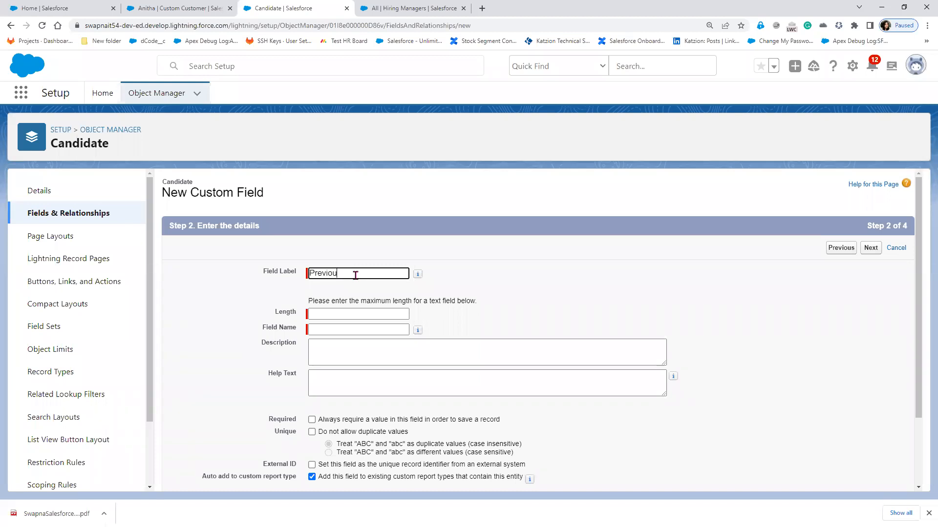
pyautogui.write('s Exp')
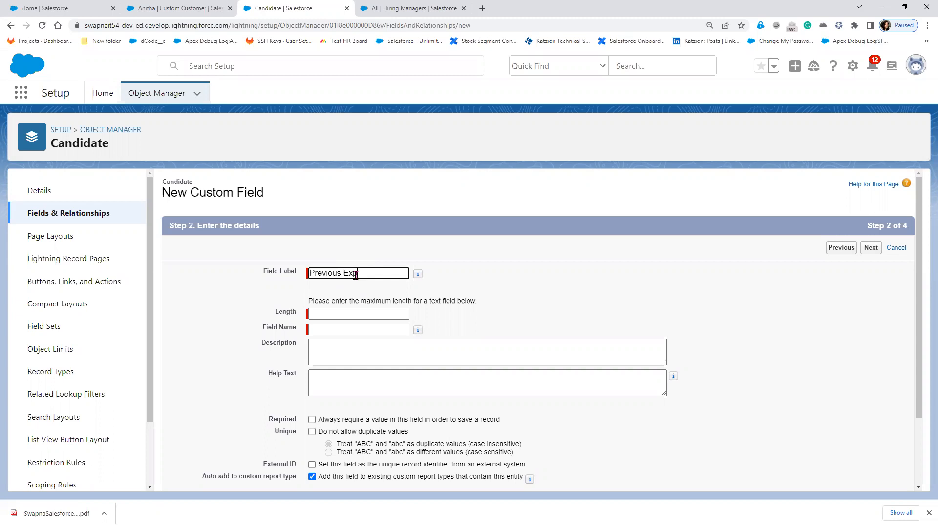
pyautogui.click(347, 314)
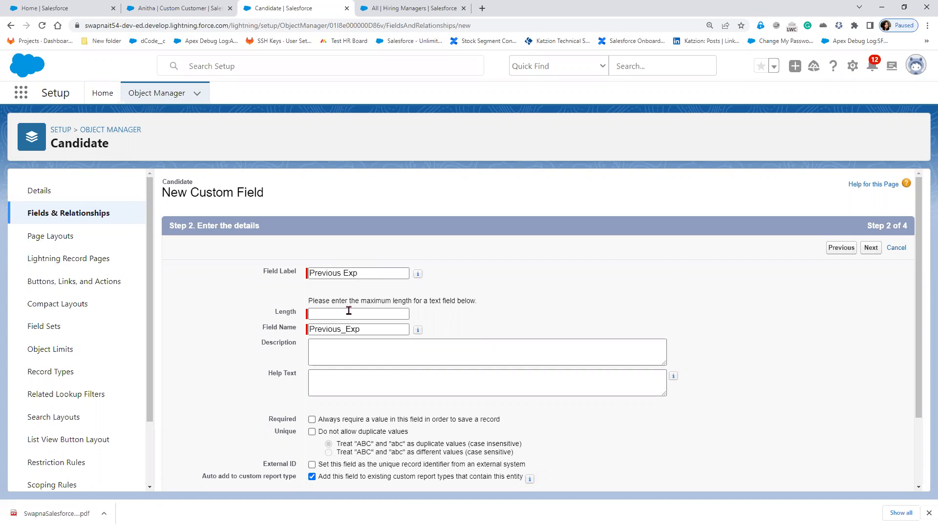
pyautogui.click(346, 312)
pyautogui.write('10')
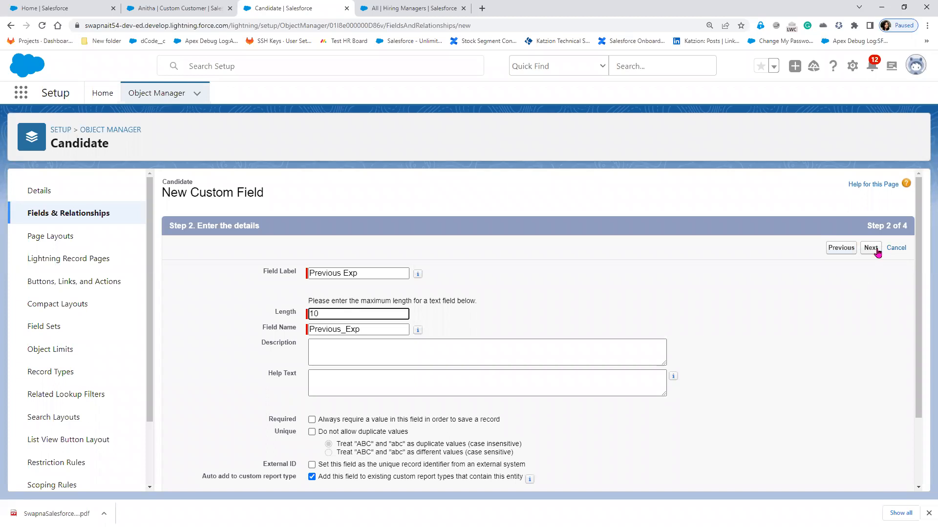
pyautogui.click(872, 251)
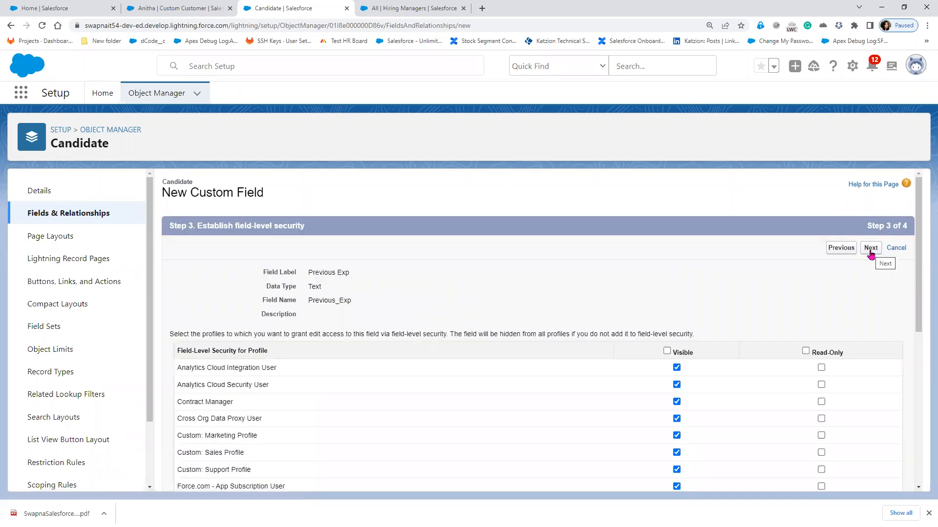
pyautogui.click(870, 252)
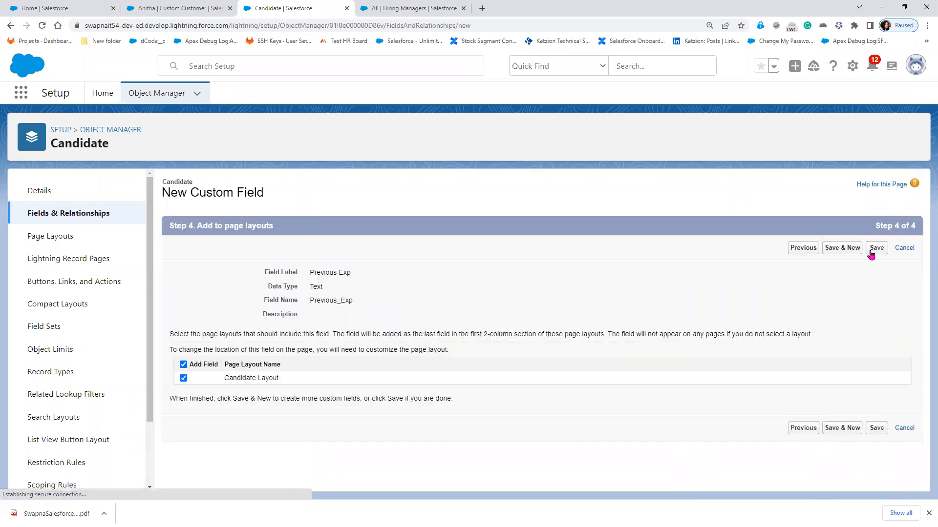
pyautogui.click(842, 248)
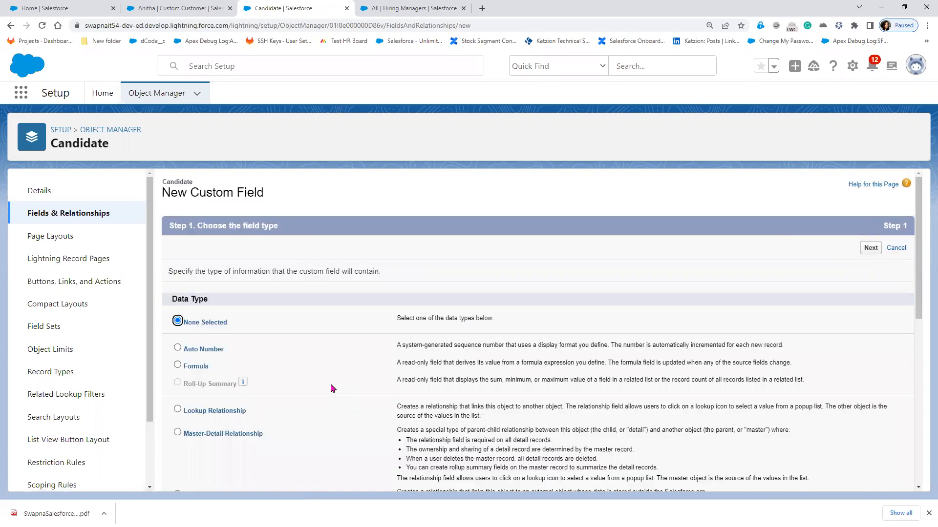
# - Label the currency field Current CTC with length 15, first trying 4 decimal places
pyautogui.scroll(-3, 330, 388)
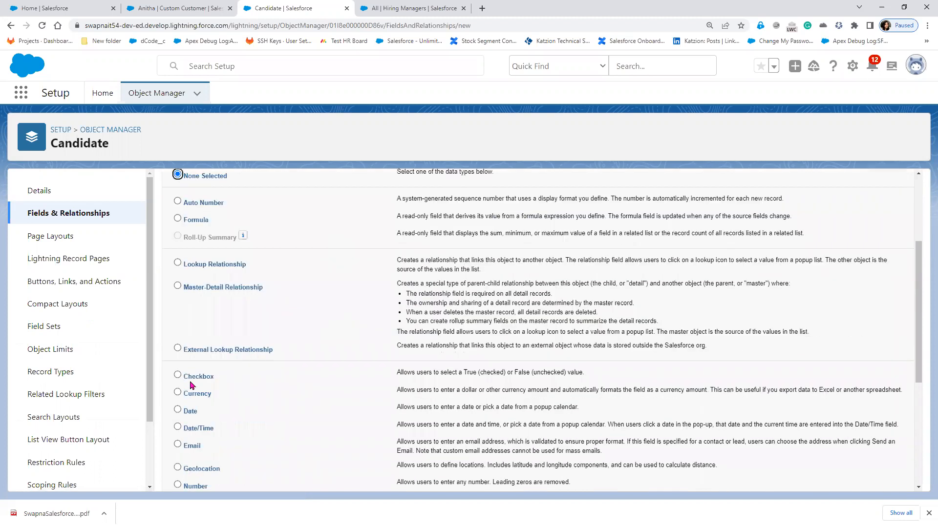
pyautogui.scroll(-2, 204, 351)
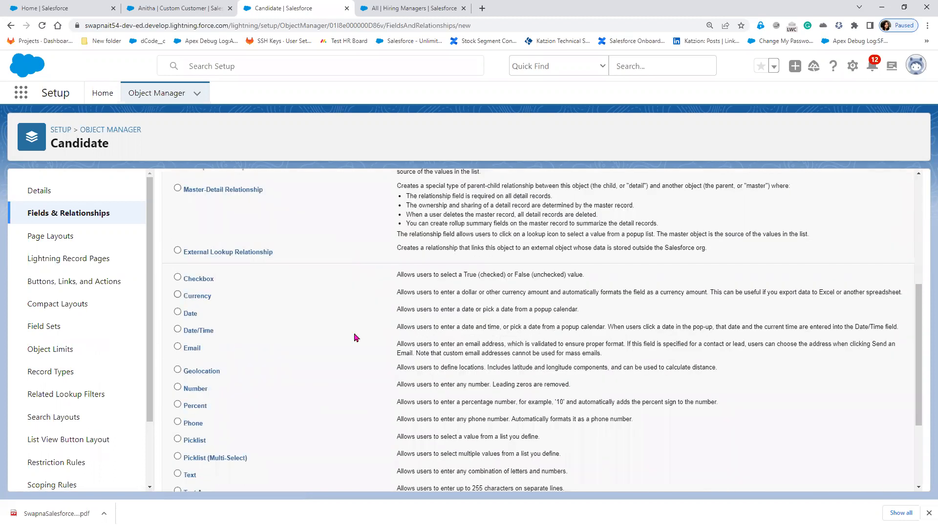
pyautogui.scroll(-3, 877, 486)
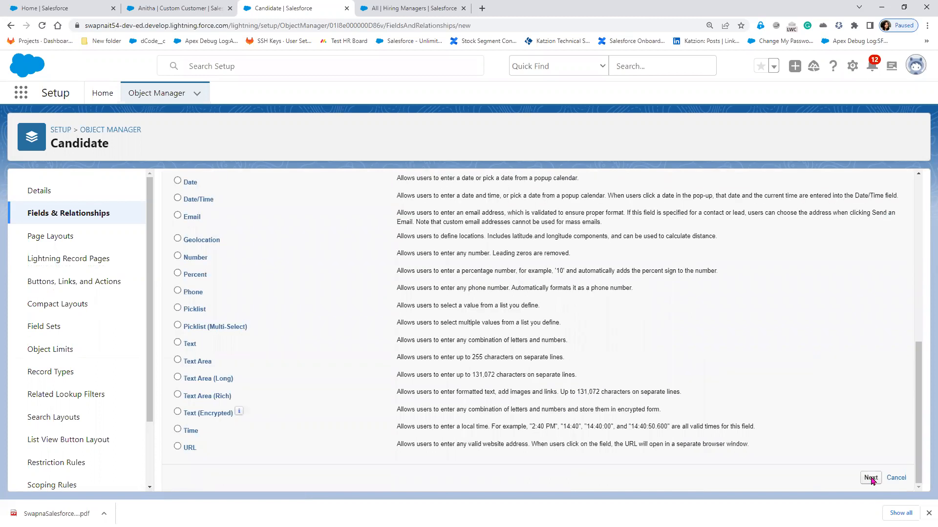
pyautogui.click(871, 479)
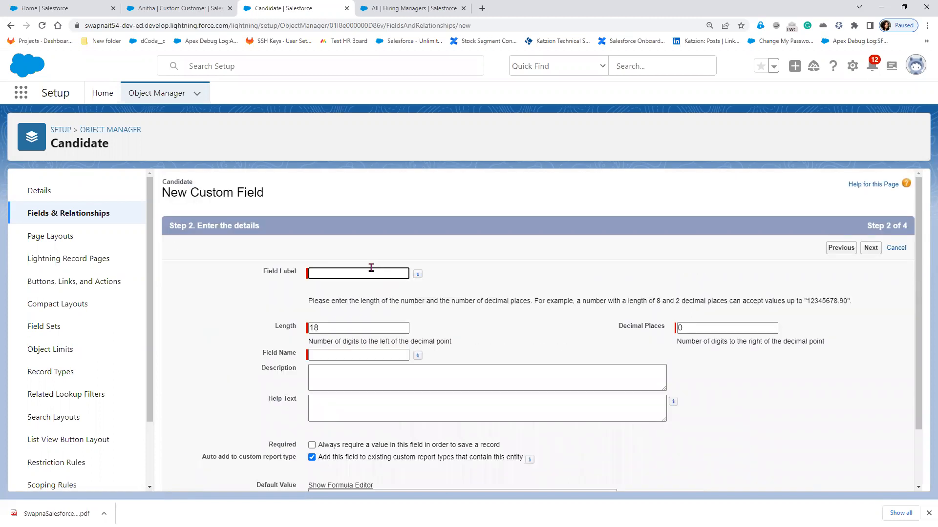
pyautogui.write('Current CTC')
pyautogui.press('Tab')
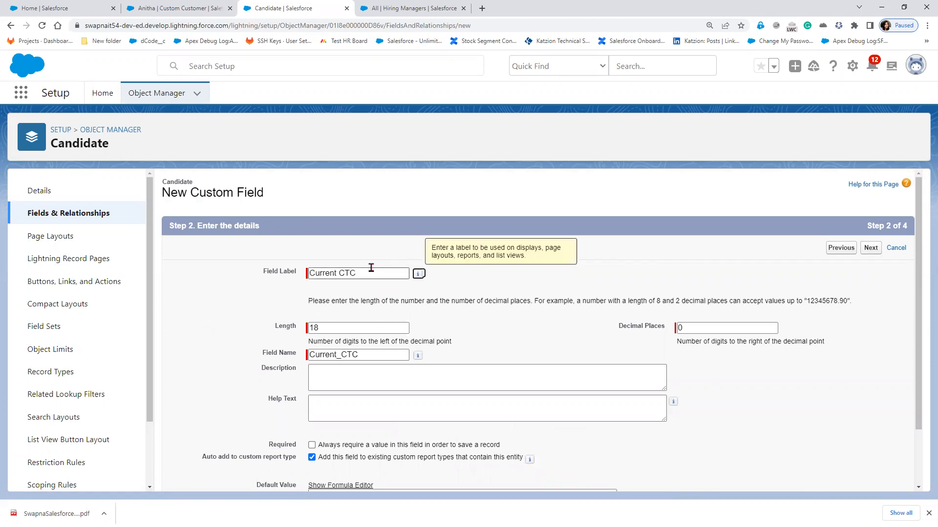
pyautogui.click(335, 327)
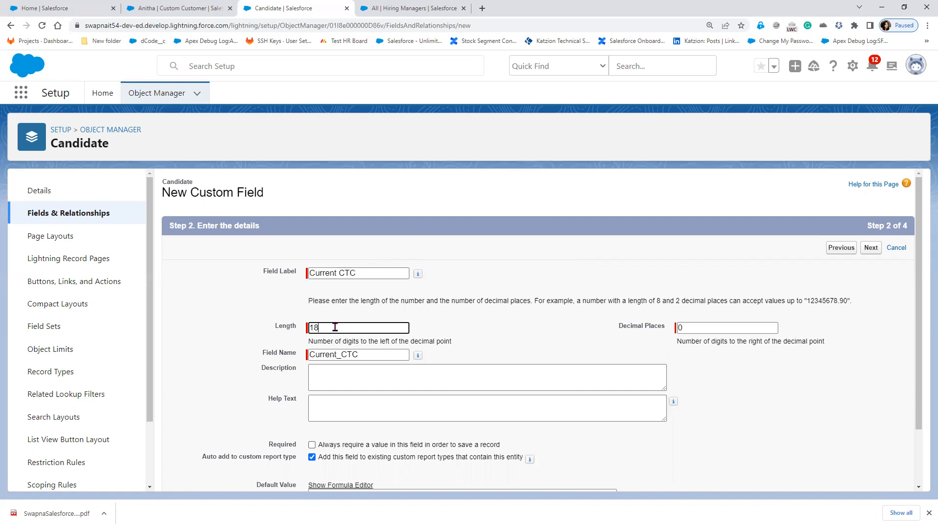
pyautogui.press('BackSpace')
pyautogui.write('5')
pyautogui.click(683, 328)
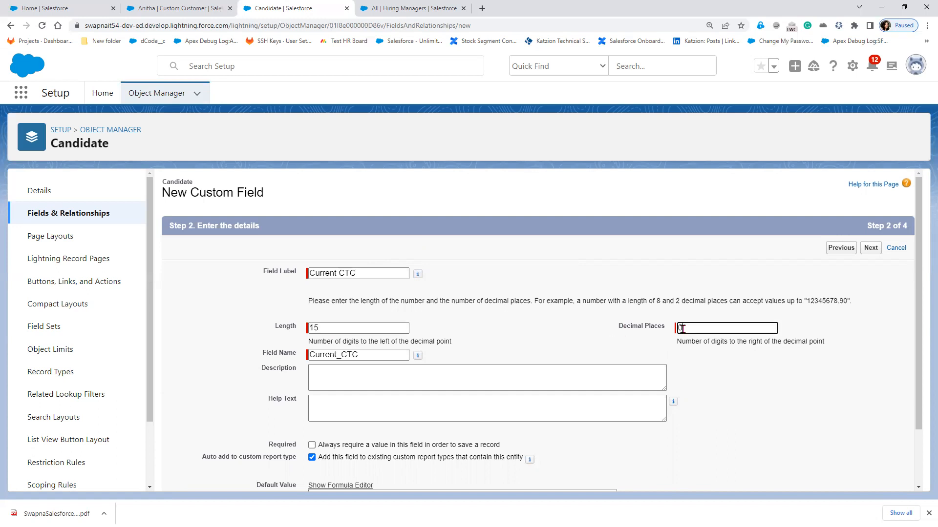
pyautogui.doubleClick(682, 329)
pyautogui.write('4')
pyautogui.scroll(-2, 519, 431)
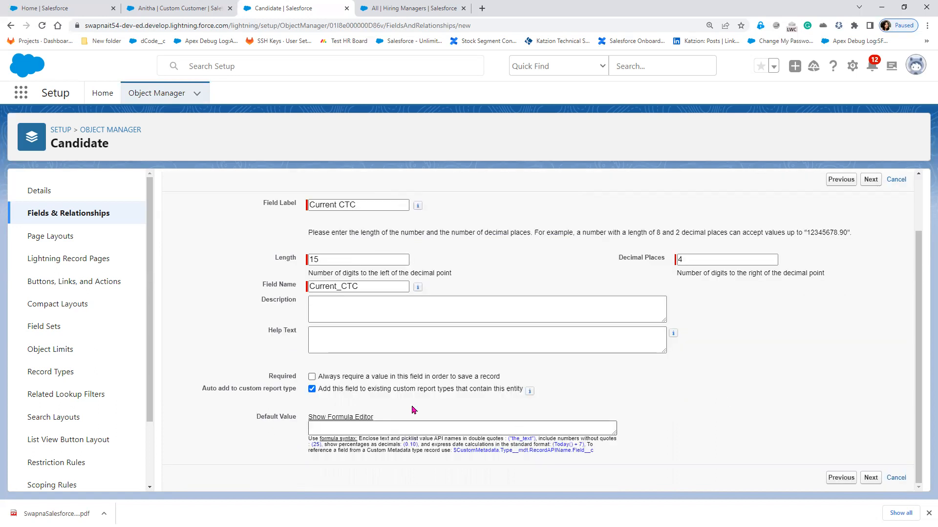
pyautogui.click(869, 478)
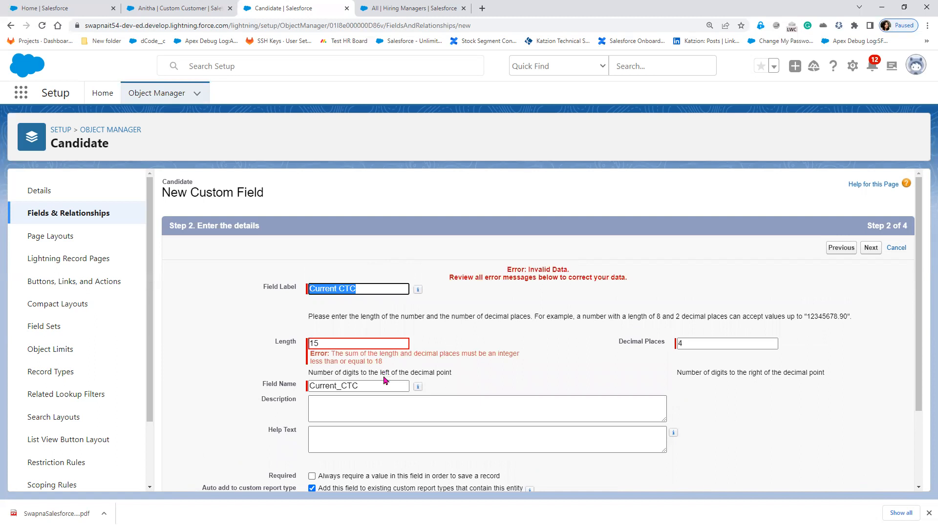
# - Correct Current CTC to 3 decimal places, make it required, and Save & New
pyautogui.click(701, 346)
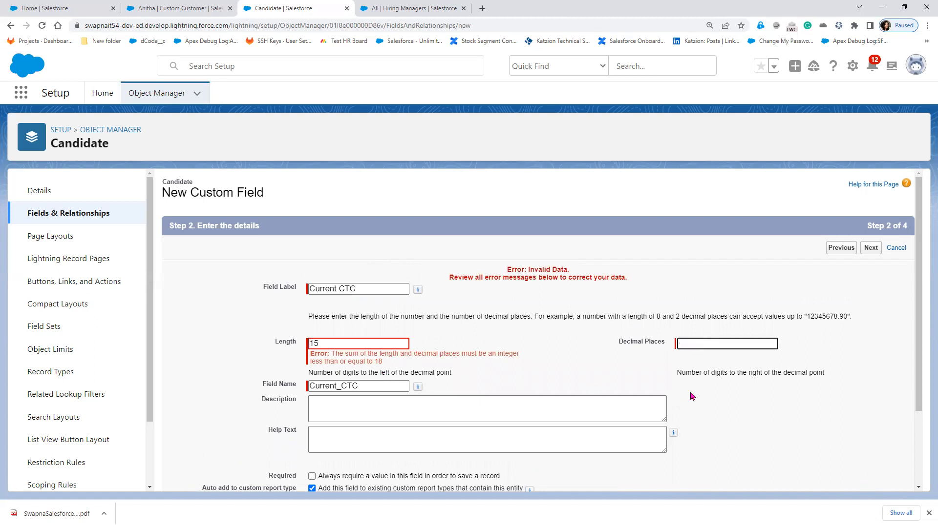
pyautogui.press('BackSpace')
pyautogui.write('3')
pyautogui.scroll(-2, 677, 429)
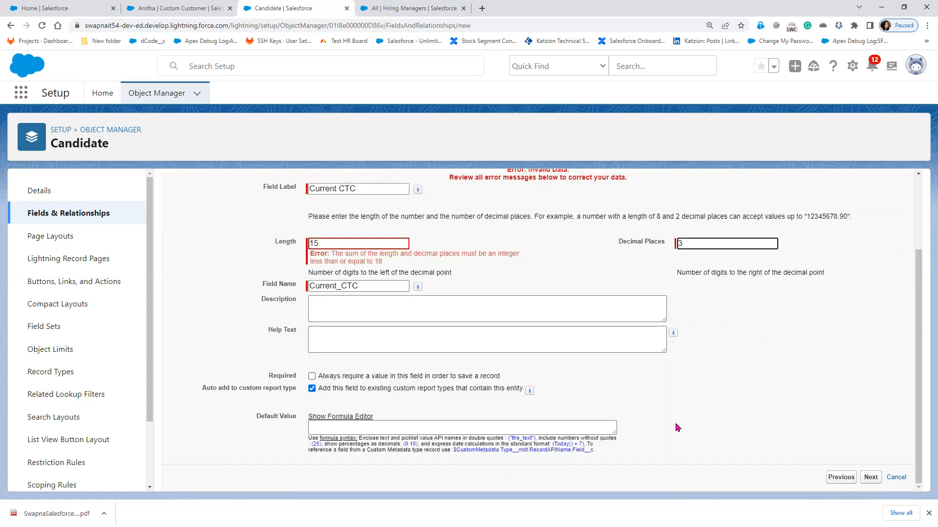
pyautogui.click(427, 373)
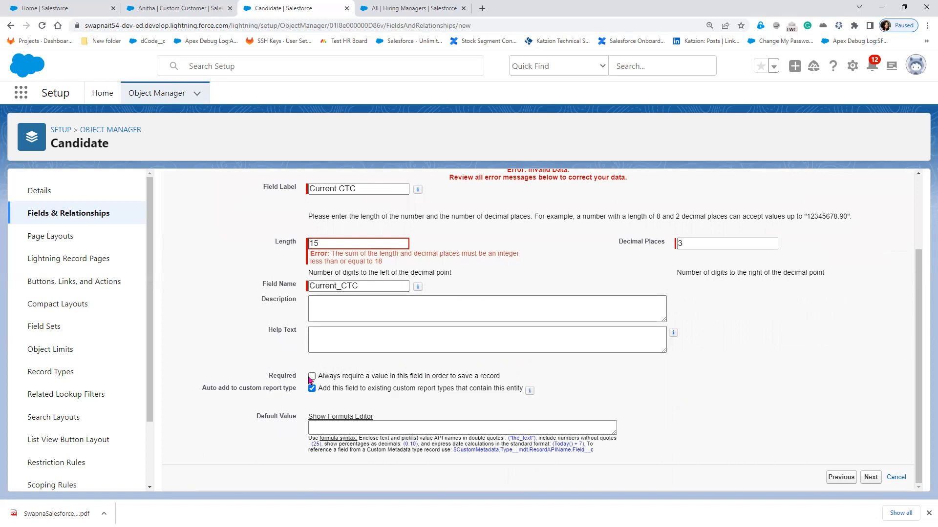
pyautogui.click(311, 376)
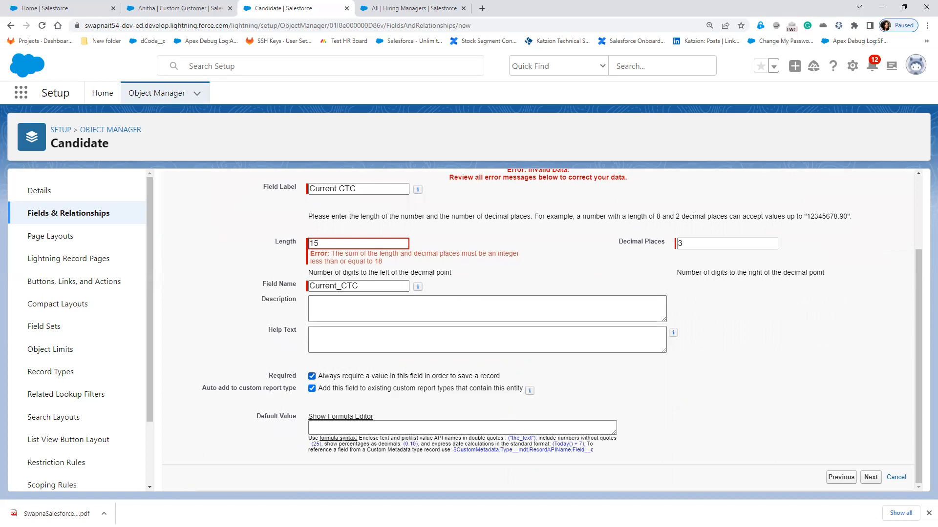
pyautogui.click(871, 478)
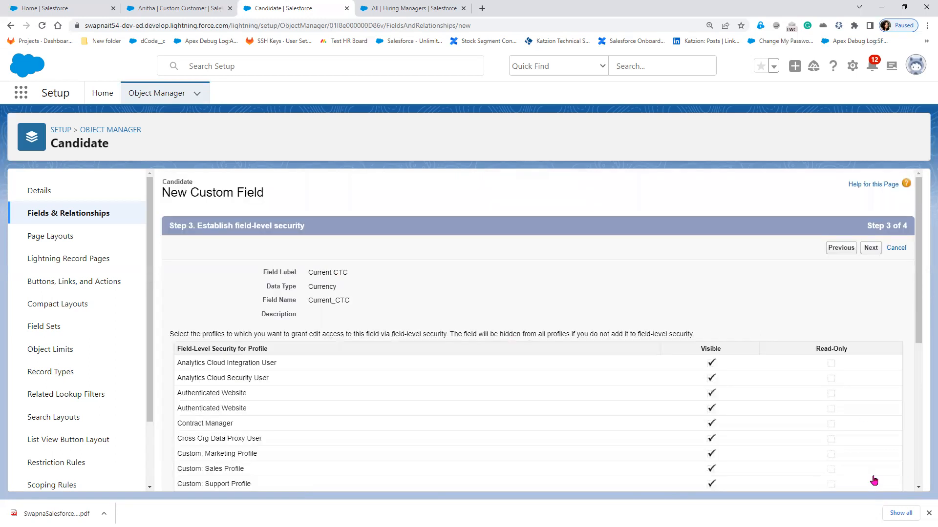
pyautogui.click(871, 248)
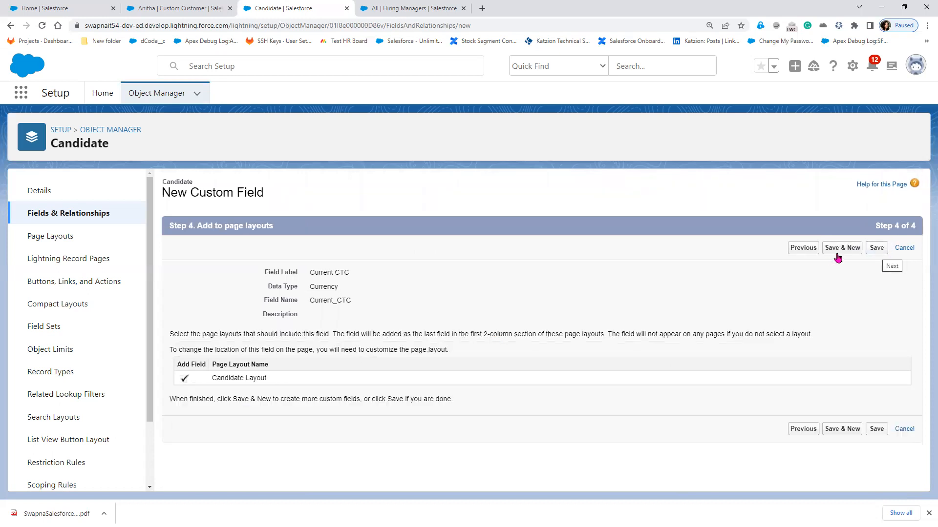
pyautogui.click(840, 251)
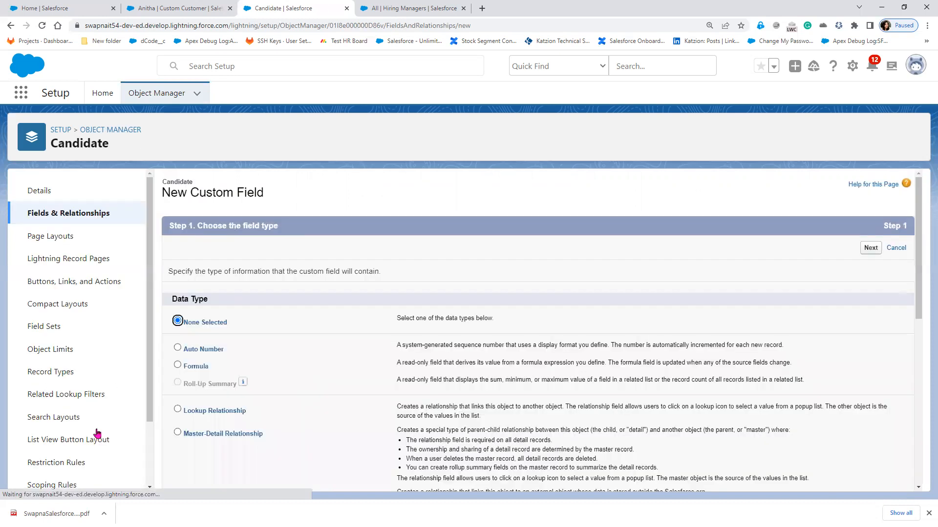
# - Create a Currency field labelled Expected CTC with length 15 and 3 decimal places
pyautogui.scroll(-3, 233, 453)
pyautogui.scroll(-3, 198, 295)
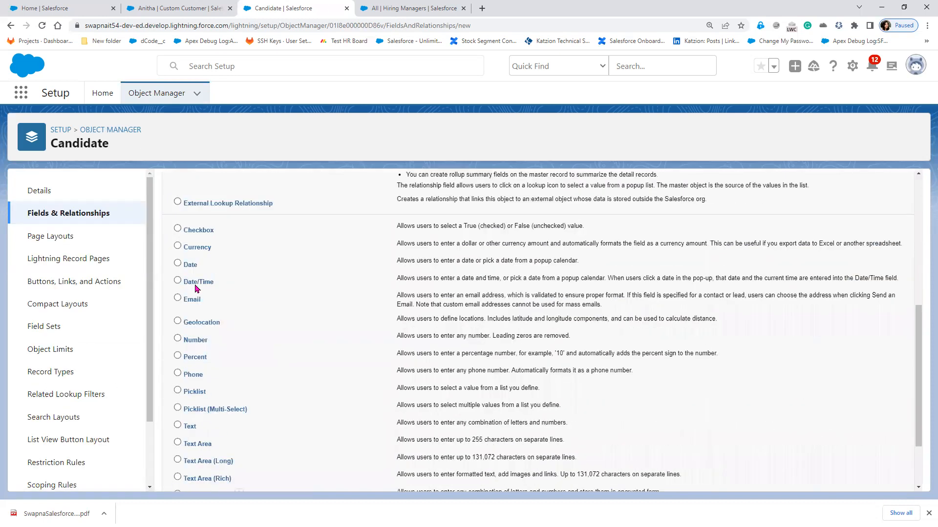
pyautogui.click(178, 246)
pyautogui.scroll(-3, 879, 460)
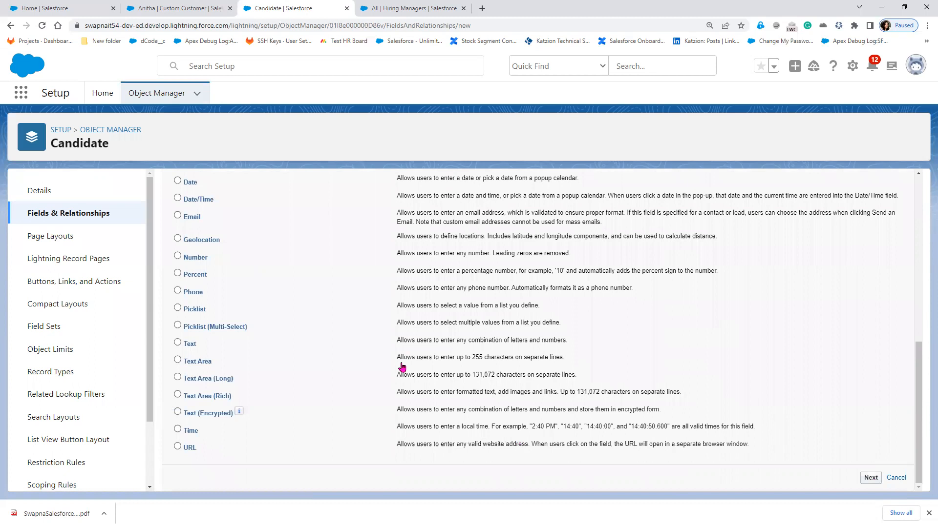
pyautogui.click(870, 477)
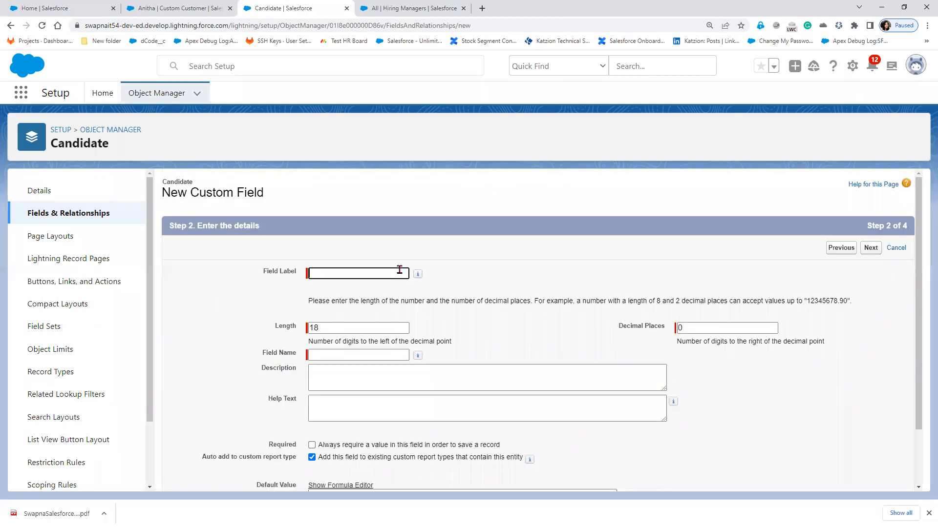
pyautogui.write('Expected CTC')
pyautogui.press('Tab')
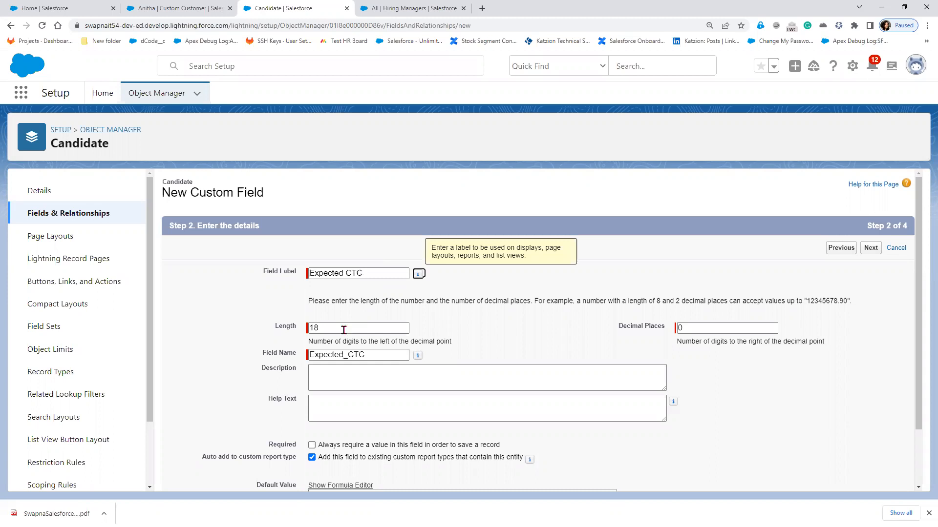
pyautogui.click(343, 331)
pyautogui.press('BackSpace')
pyautogui.write('5')
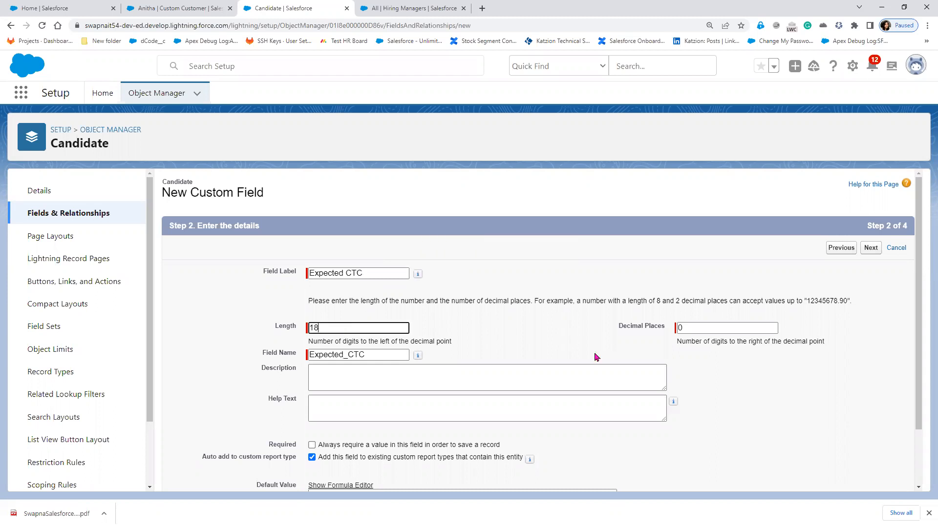
pyautogui.click(699, 332)
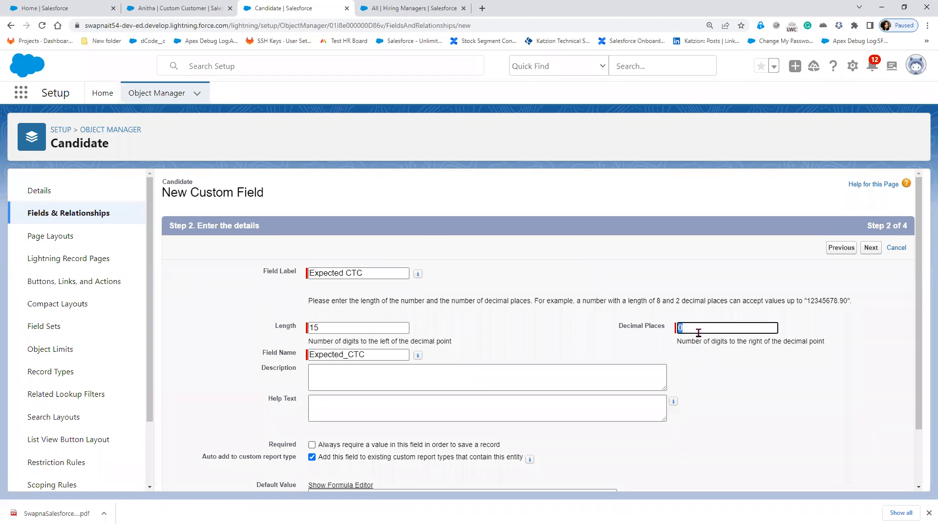
pyautogui.press('BackSpace')
pyautogui.write('3')
# - Make Expected CTC required and save it with Save & New
pyautogui.scroll(-2, 721, 421)
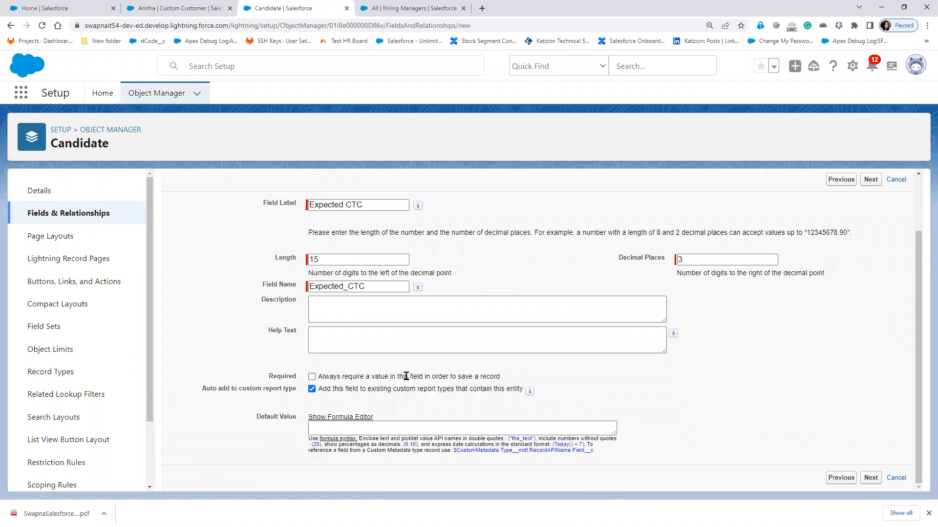
pyautogui.click(311, 377)
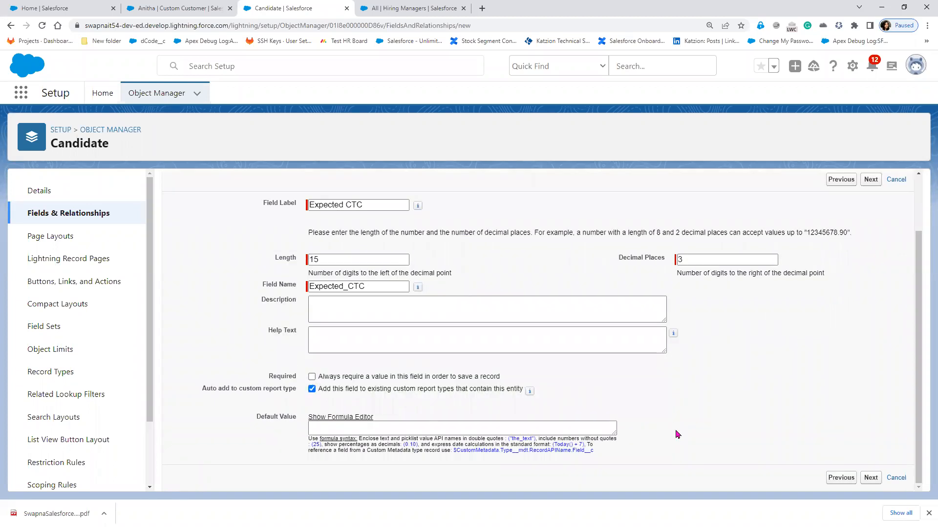
pyautogui.click(870, 478)
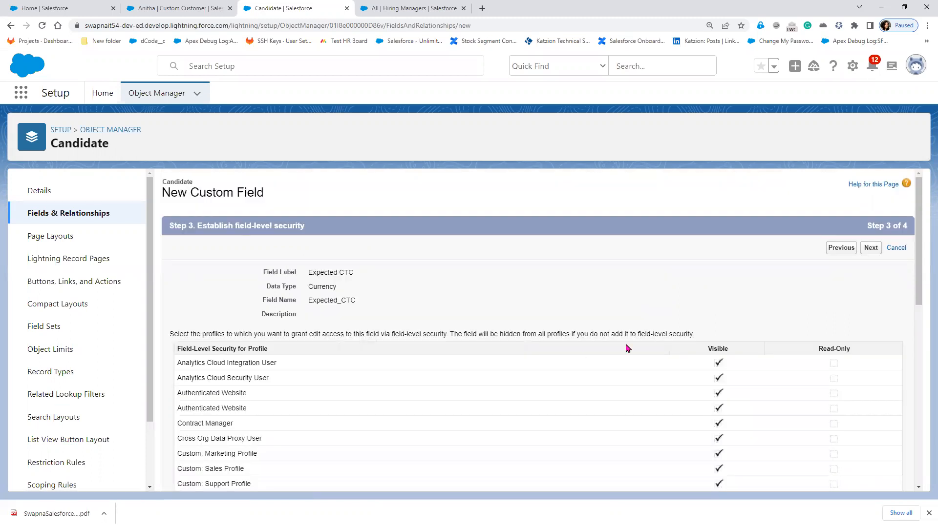
pyautogui.click(874, 249)
pyautogui.click(845, 251)
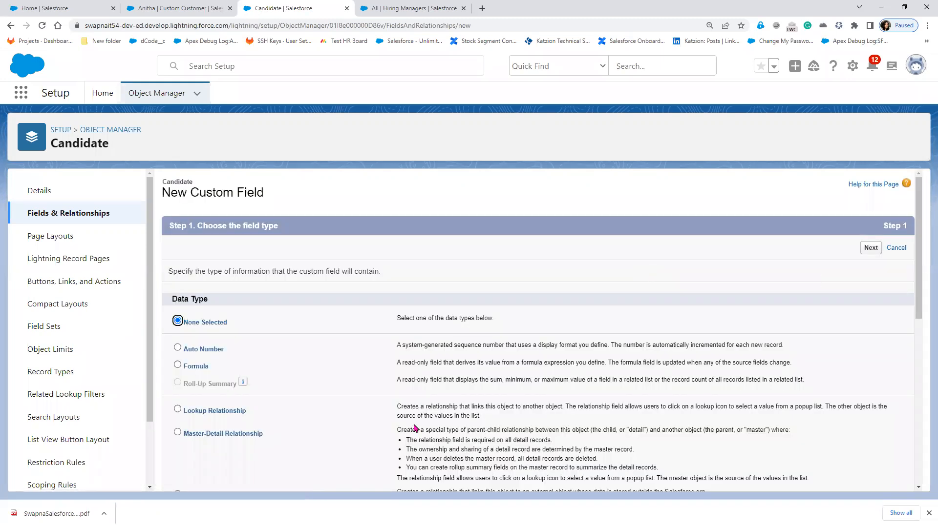
# - Create a Phone field labelled Contact Number, save it, and begin another new field
pyautogui.scroll(-6, 414, 428)
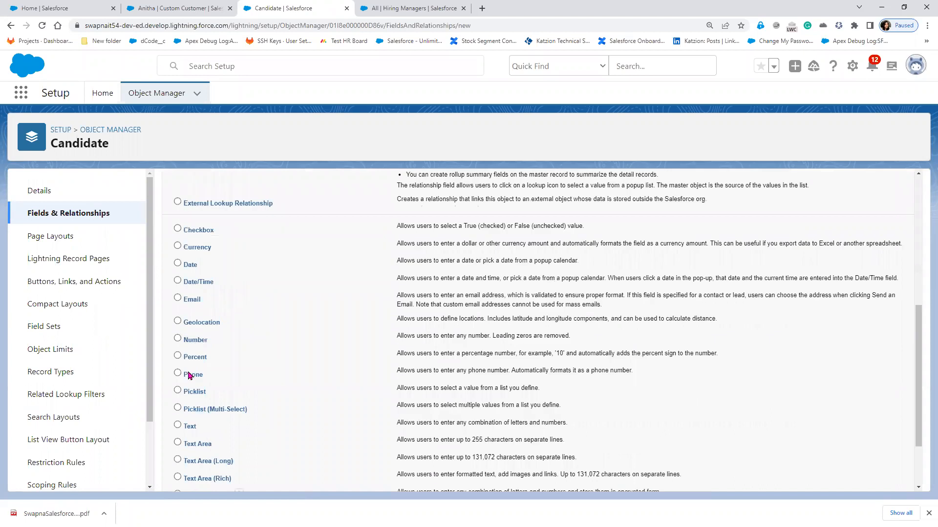
pyautogui.click(190, 376)
pyautogui.scroll(-2, 871, 484)
pyautogui.click(865, 481)
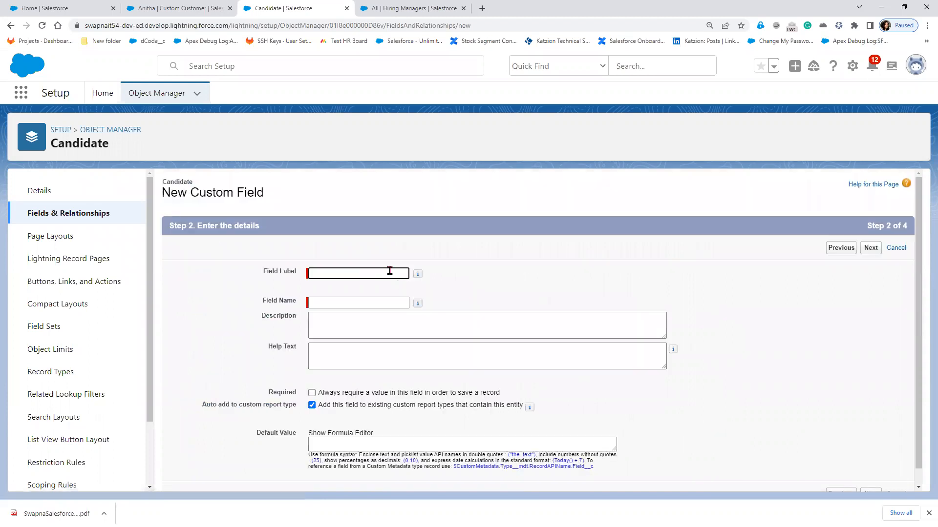
pyautogui.write('Contact Number')
pyautogui.press('Tab')
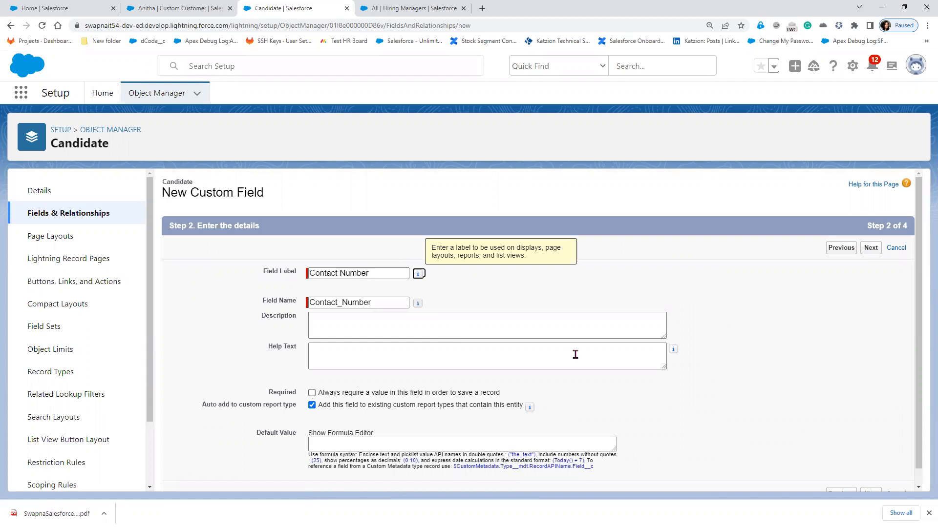
pyautogui.click(872, 250)
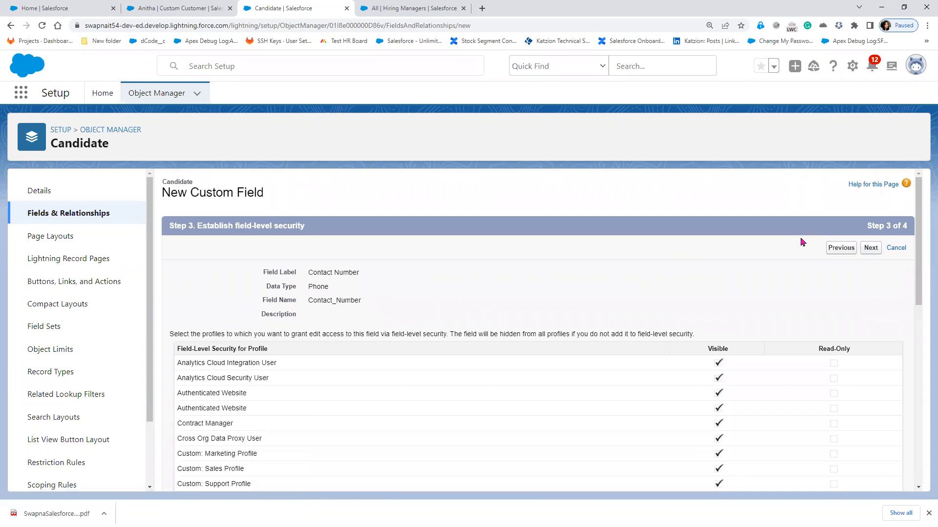
pyautogui.click(842, 250)
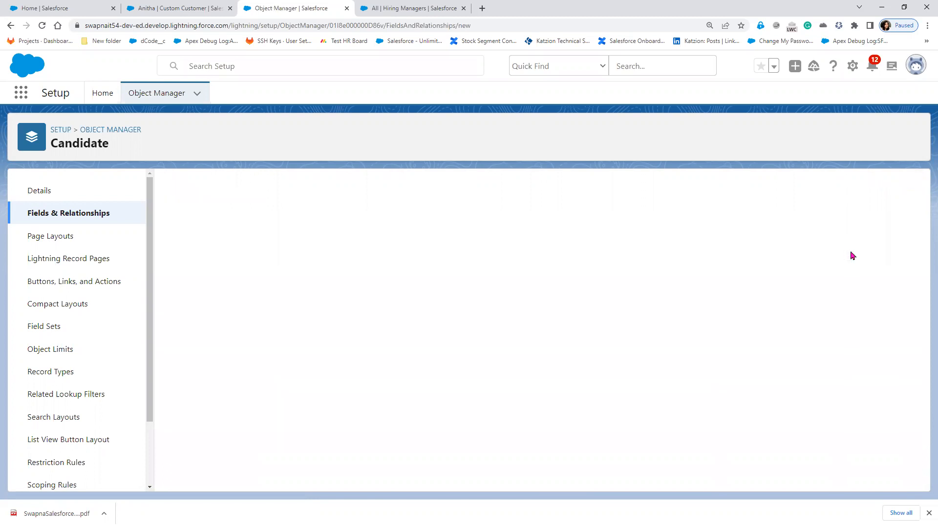
pyautogui.scroll(-4, 254, 391)
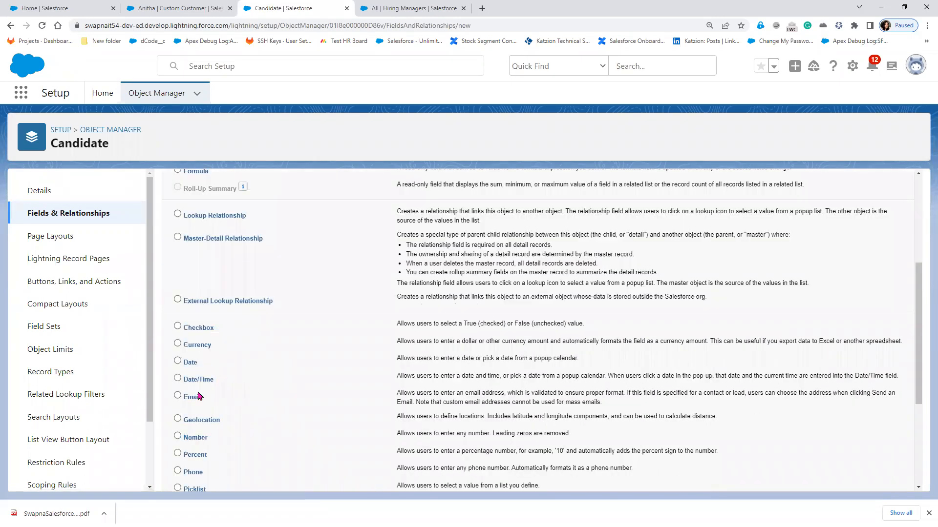
# - Create a required Email-type field labelled 'Email Address' and save it onto Candidate Layout
pyautogui.click(192, 400)
pyautogui.scroll(4, 778, 322)
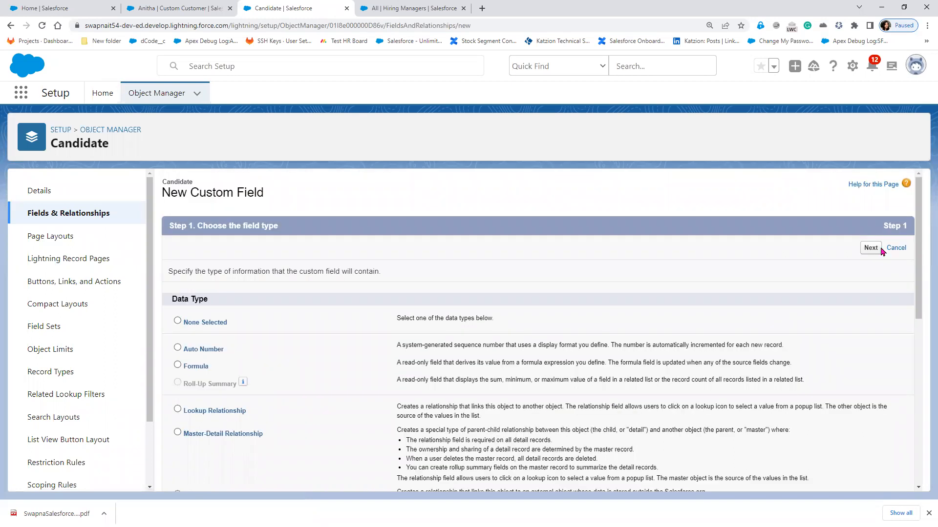
pyautogui.click(870, 248)
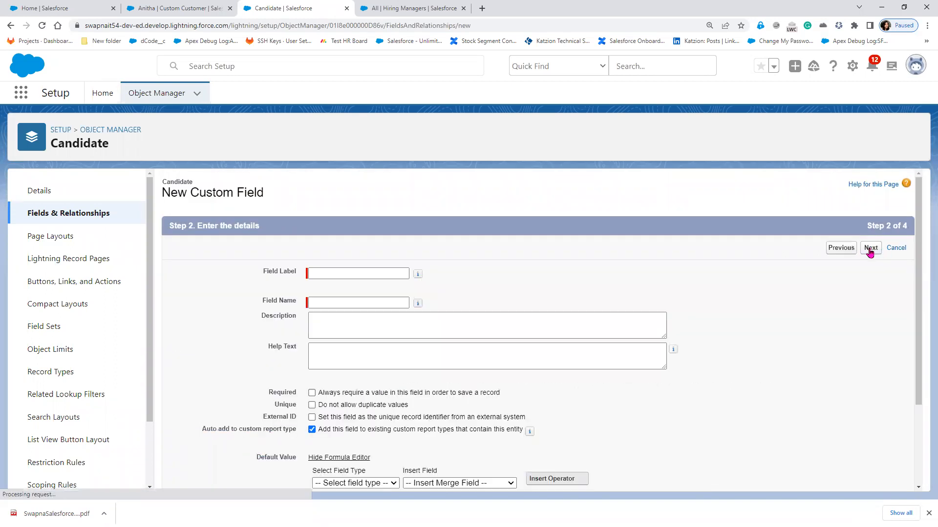
pyautogui.click(369, 272)
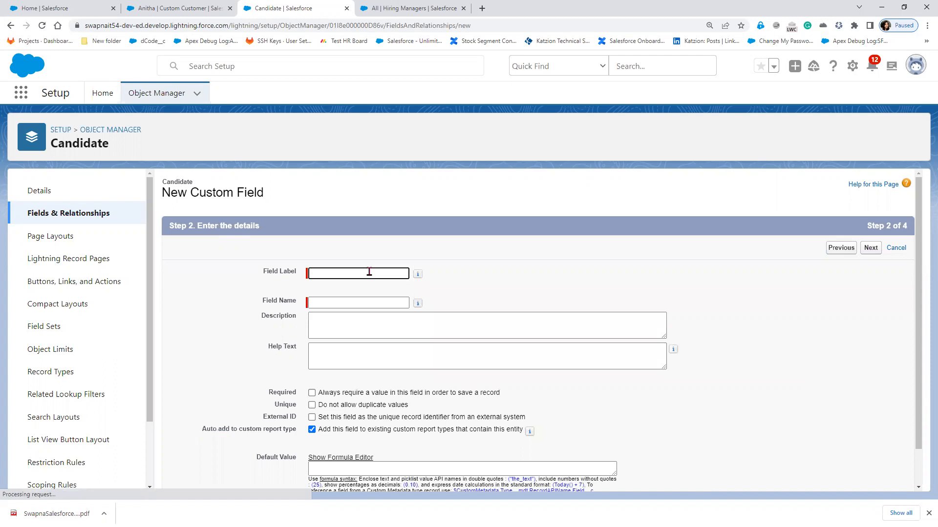
pyautogui.write('Email A')
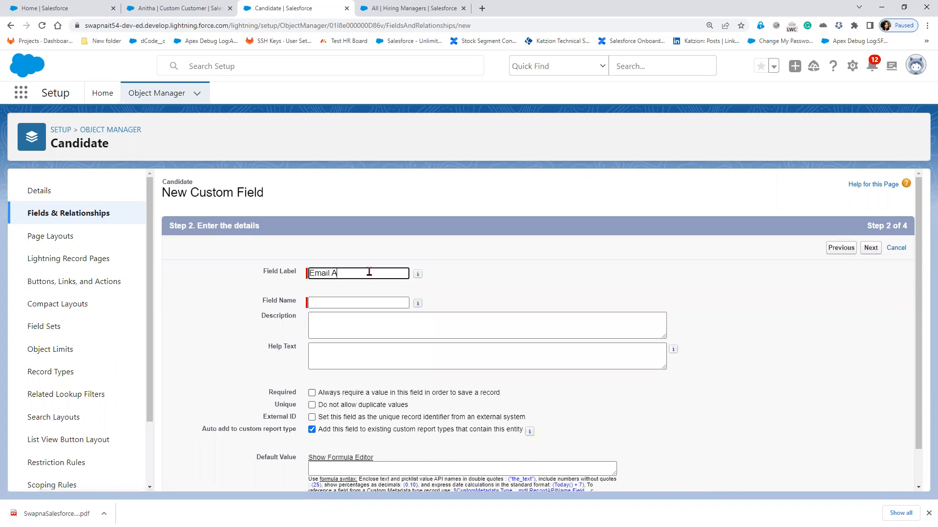
pyautogui.write('ddress')
pyautogui.press('Tab')
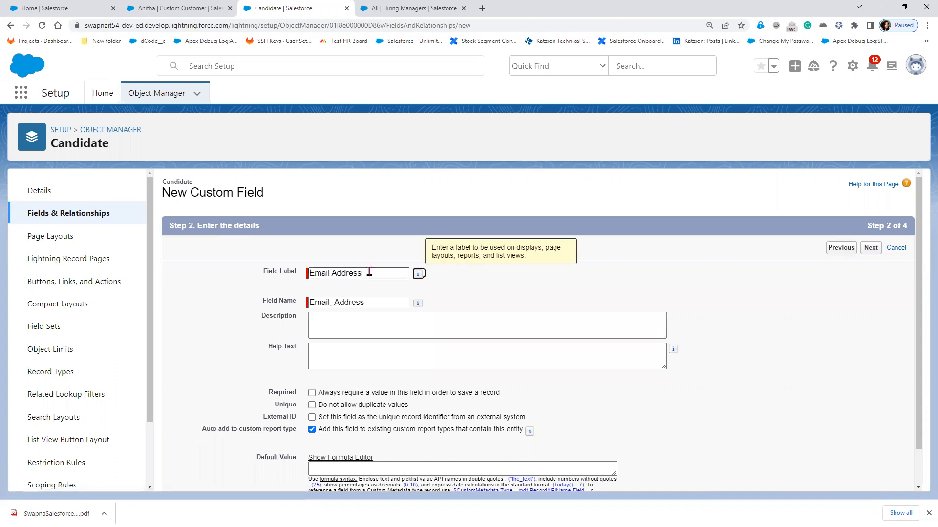
pyautogui.scroll(-1, 672, 422)
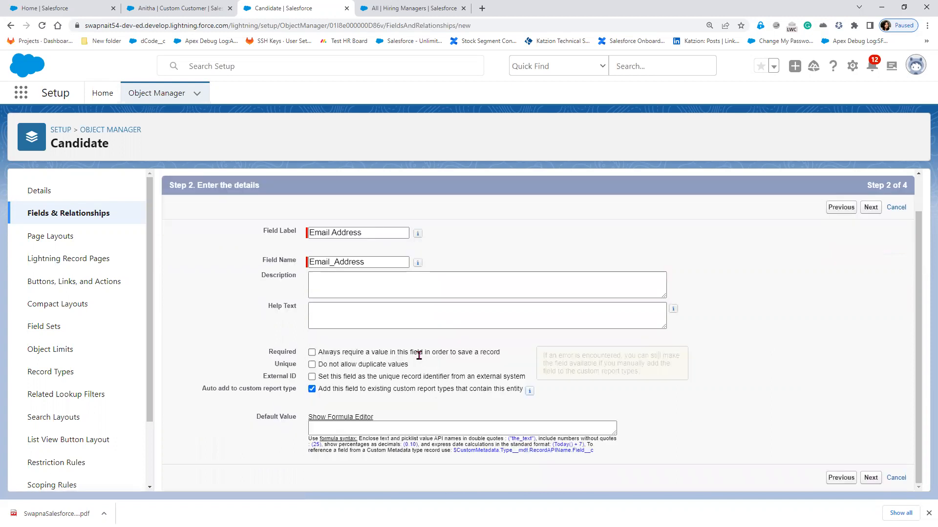
pyautogui.click(311, 352)
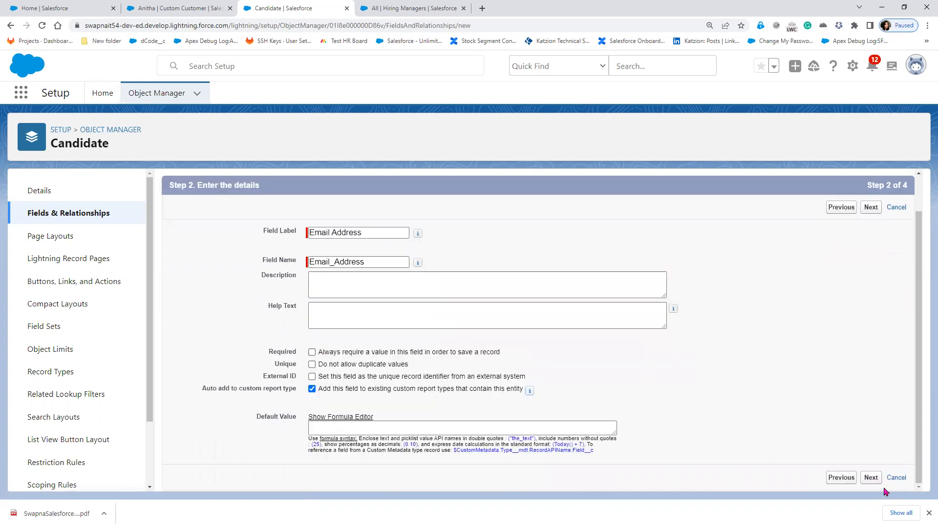
pyautogui.click(870, 478)
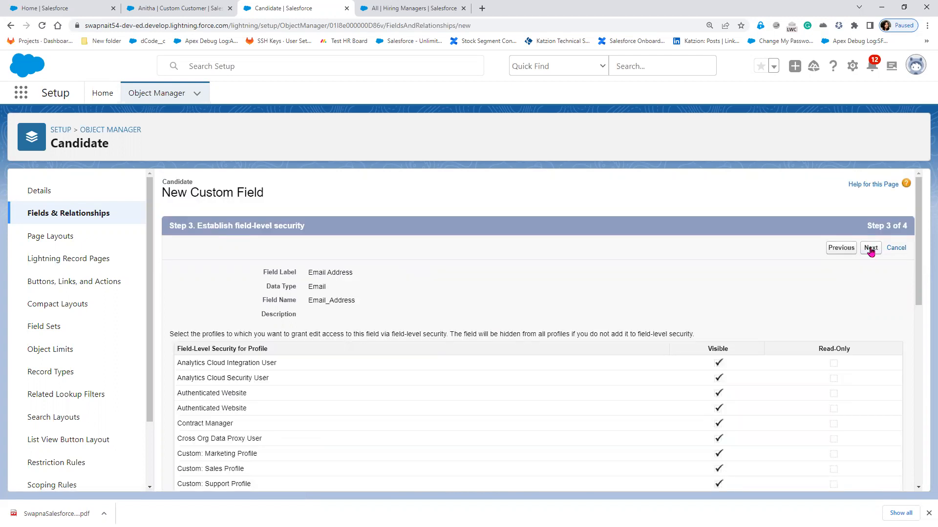
pyautogui.click(871, 248)
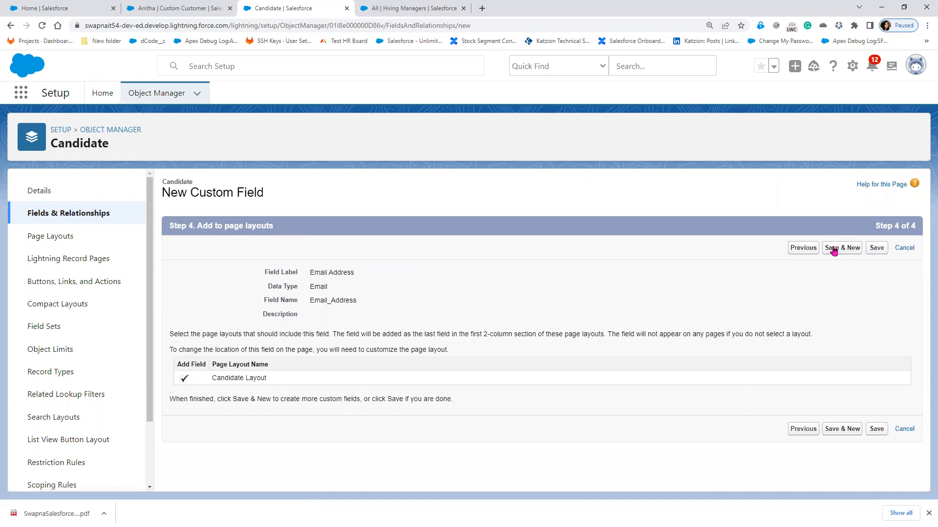
pyautogui.click(879, 251)
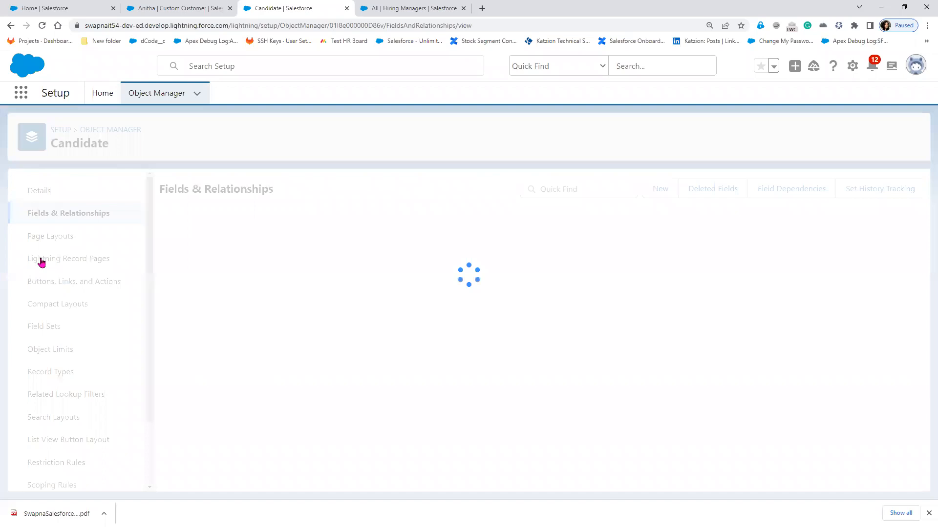
# - Open the Candidate Layout from the Candidate object's Page Layouts for editing
pyautogui.click(53, 238)
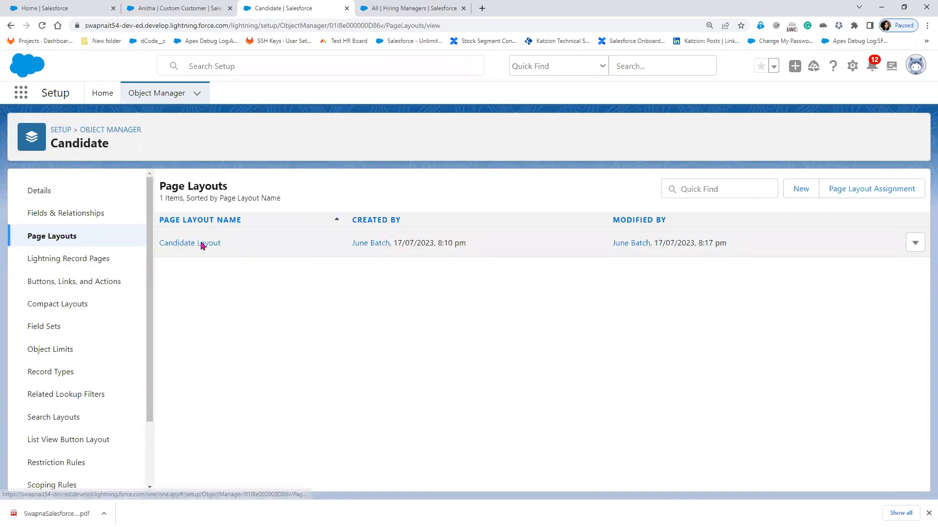
pyautogui.click(202, 244)
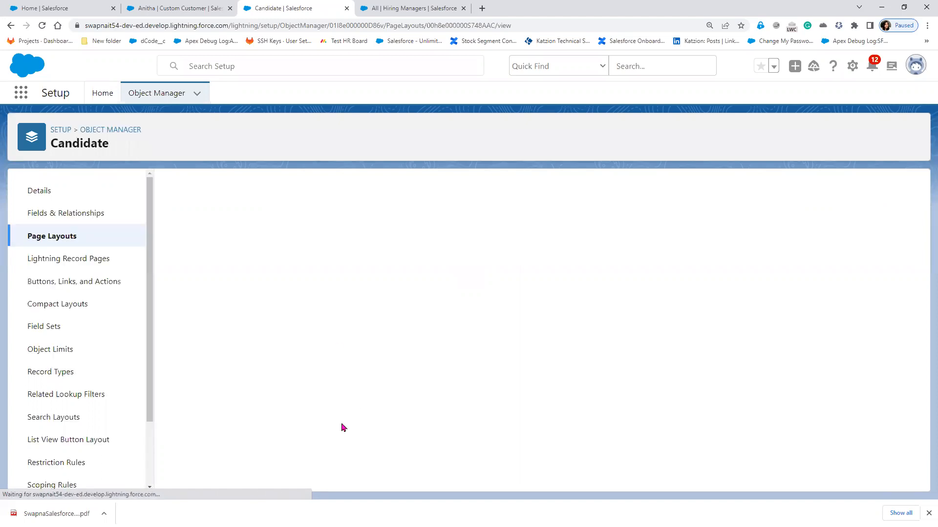
pyautogui.scroll(-2, 343, 428)
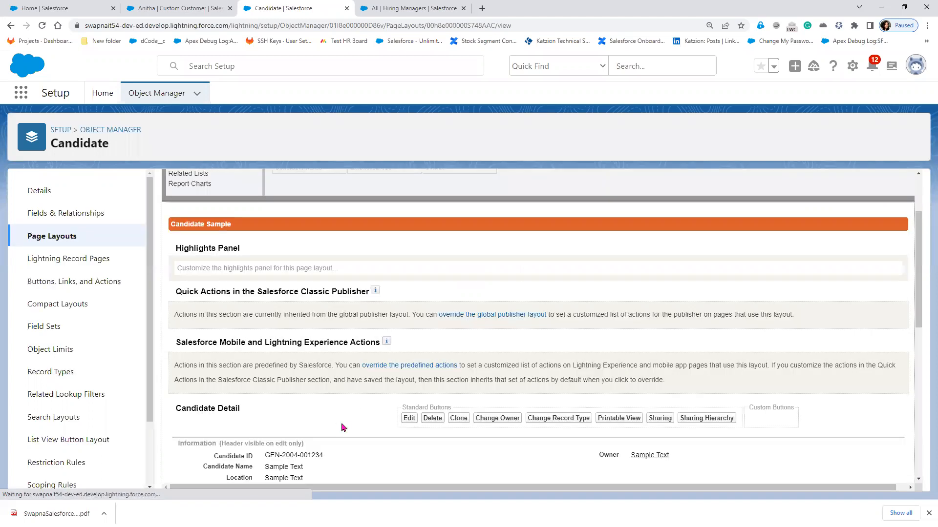
pyautogui.scroll(-5, 340, 428)
pyautogui.scroll(3, 283, 369)
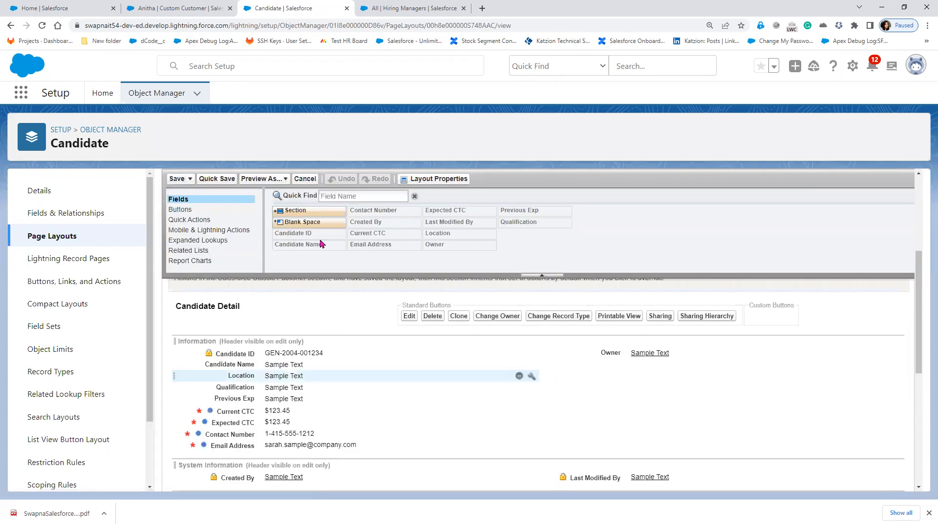
# - Add a CTC section below Information holding Current CTC and Expected CTC side by side
pyautogui.moveTo(311, 439); pyautogui.dragTo(352, 438)
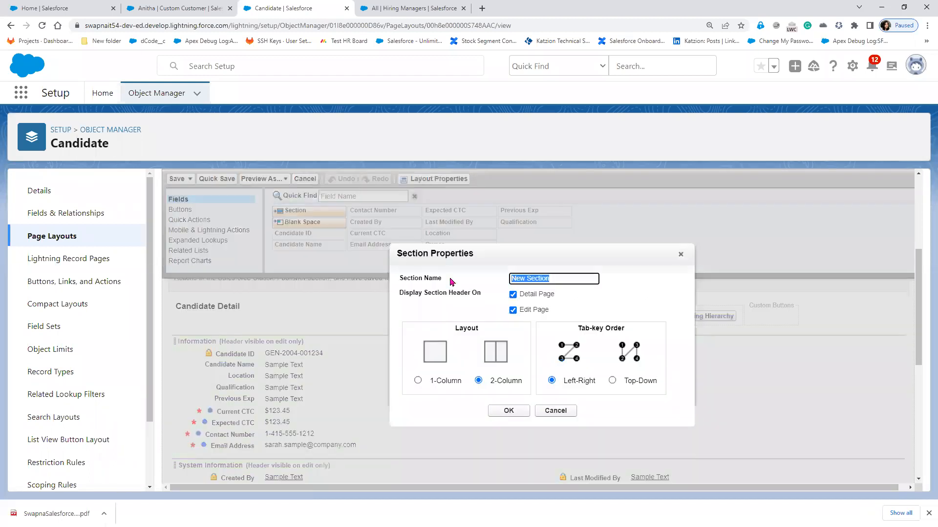
pyautogui.write('CTC')
pyautogui.click(500, 409)
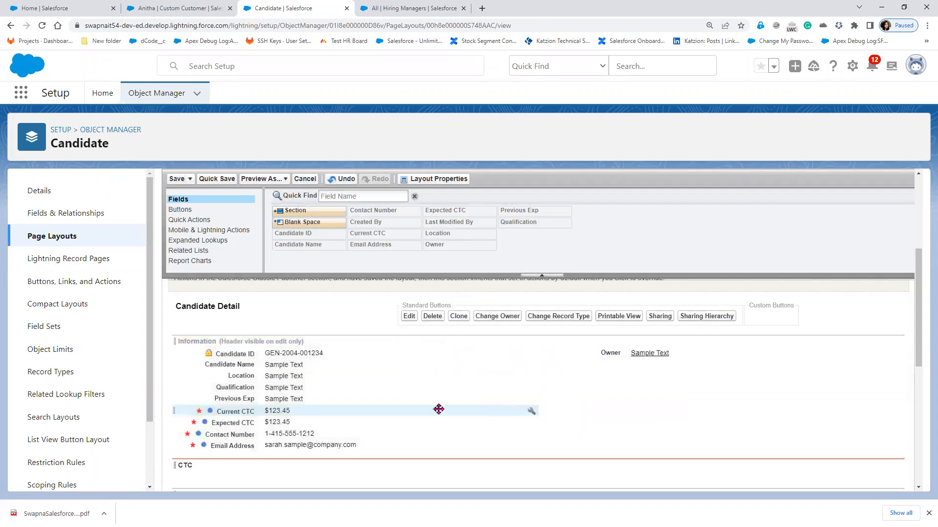
pyautogui.moveTo(246, 362); pyautogui.dragTo(230, 417)
pyautogui.moveTo(449, 418); pyautogui.dragTo(593, 421)
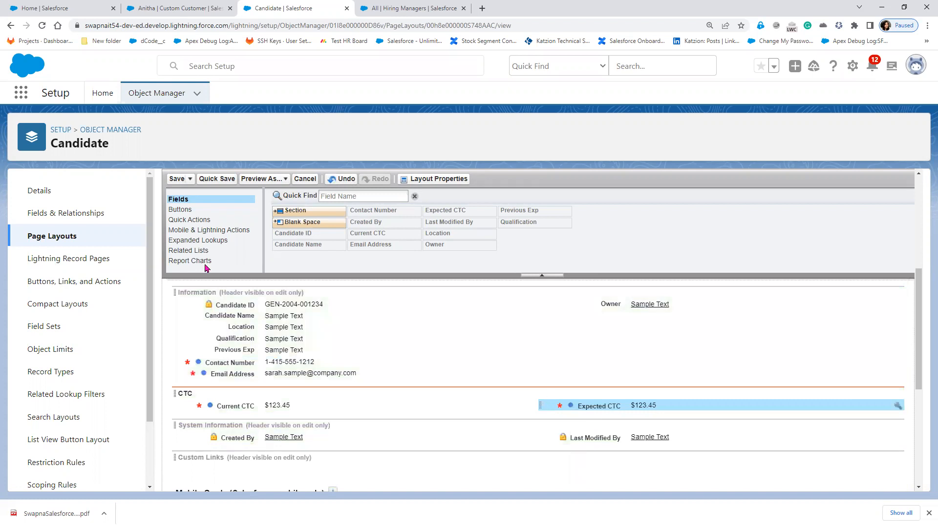
pyautogui.moveTo(306, 213); pyautogui.dragTo(255, 270)
# - Add a Contact Details section below CTC and move Contact Number into it
pyautogui.moveTo(305, 211); pyautogui.dragTo(256, 416)
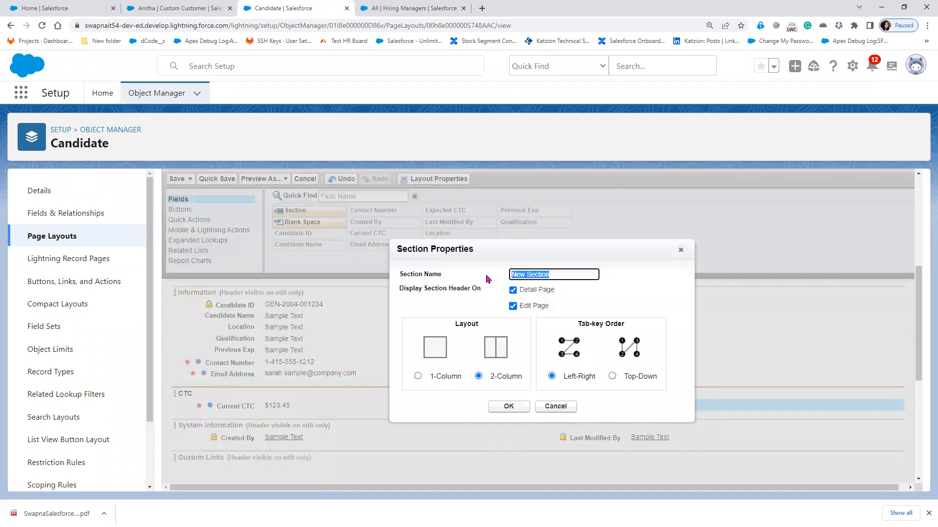
pyautogui.write('Contact Details')
pyautogui.press('Return')
pyautogui.moveTo(280, 365); pyautogui.dragTo(334, 365)
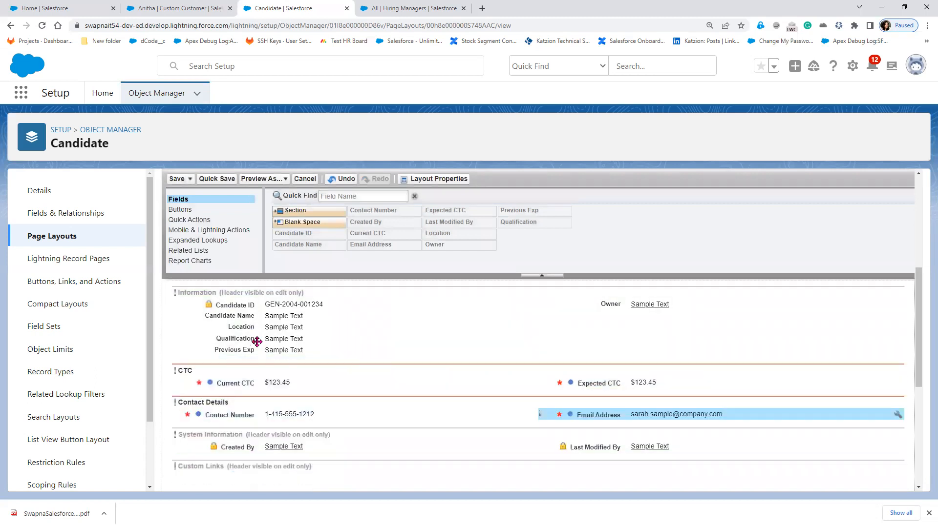
# - Move Previous Exp and Qualification to the right column and save the layout
pyautogui.moveTo(257, 350); pyautogui.dragTo(620, 317)
pyautogui.moveTo(271, 339); pyautogui.dragTo(568, 338)
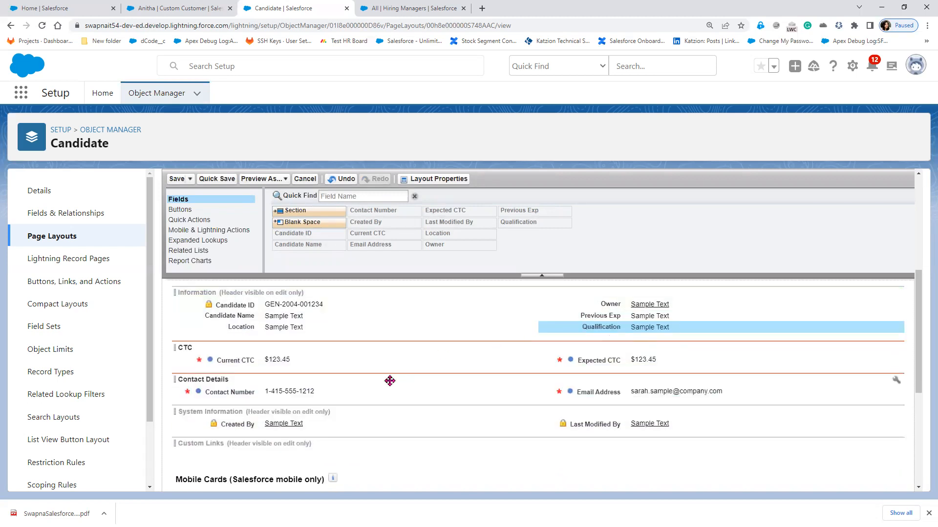
pyautogui.click(176, 179)
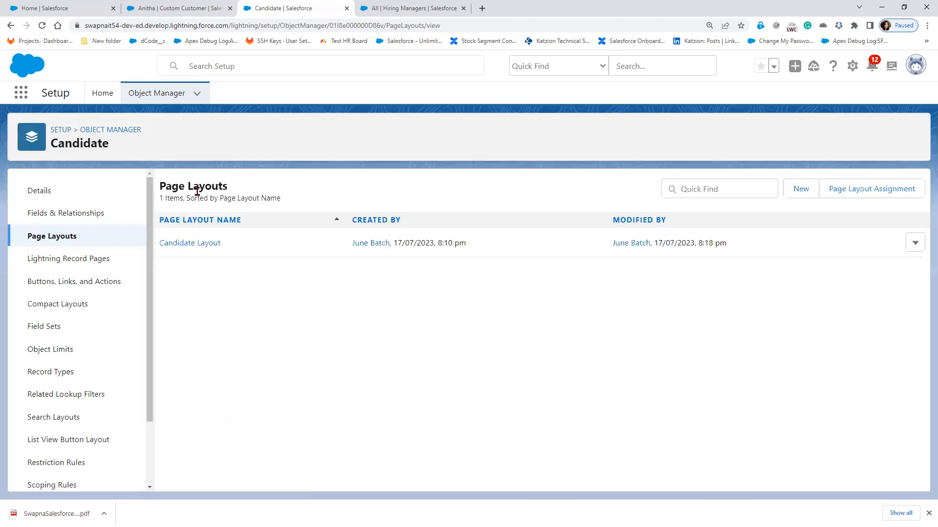
# - Switch to the Paint sketch of Candidate linked by an arrow to Position
pyautogui.click(79, 215)
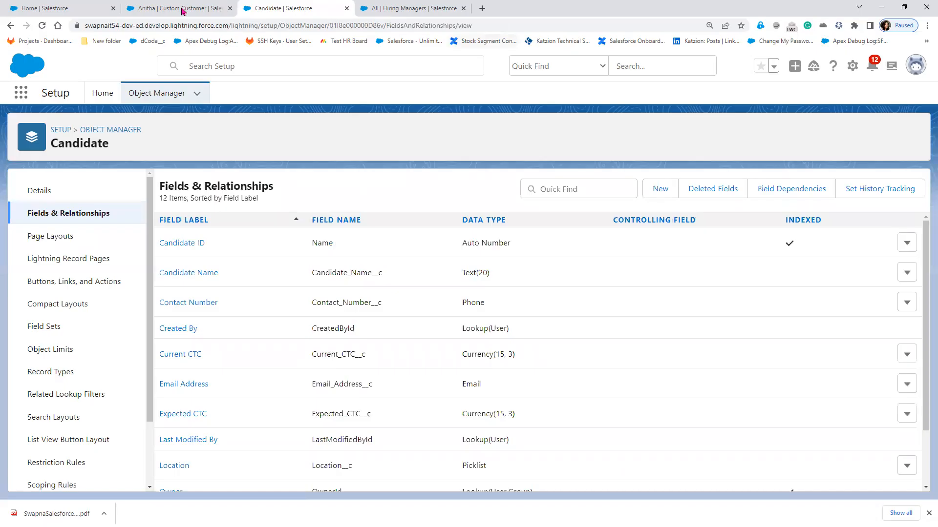
# - Return to the Salesforce tab, close the open record tabs, and start a New Candidate record
pyautogui.click(182, 10)
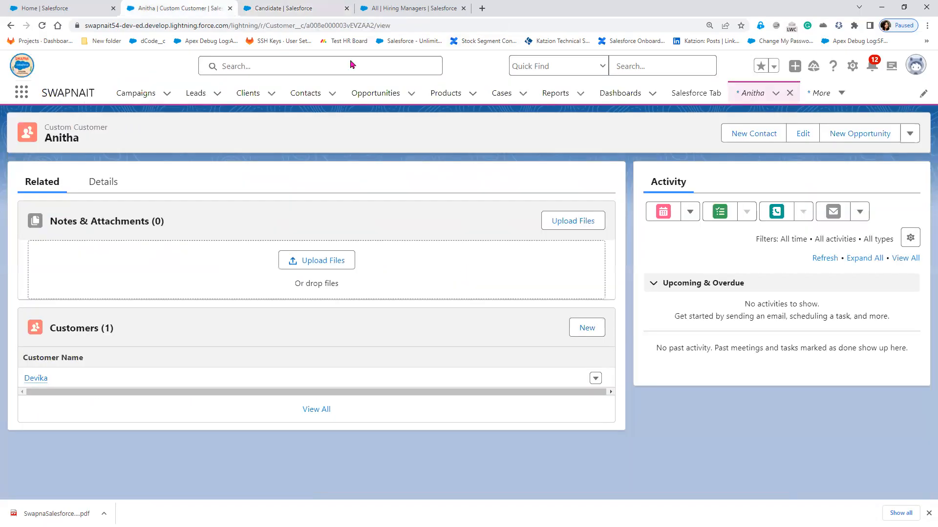
pyautogui.click(42, 26)
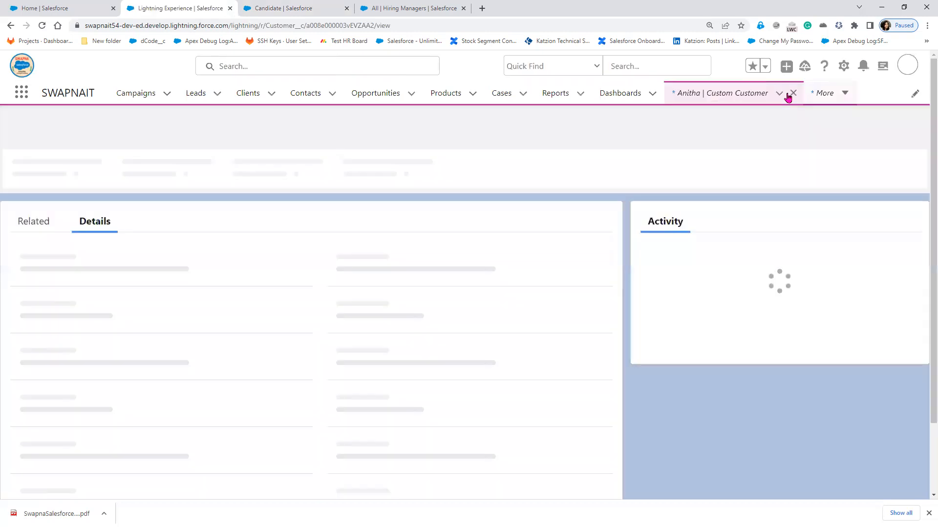
pyautogui.click(793, 96)
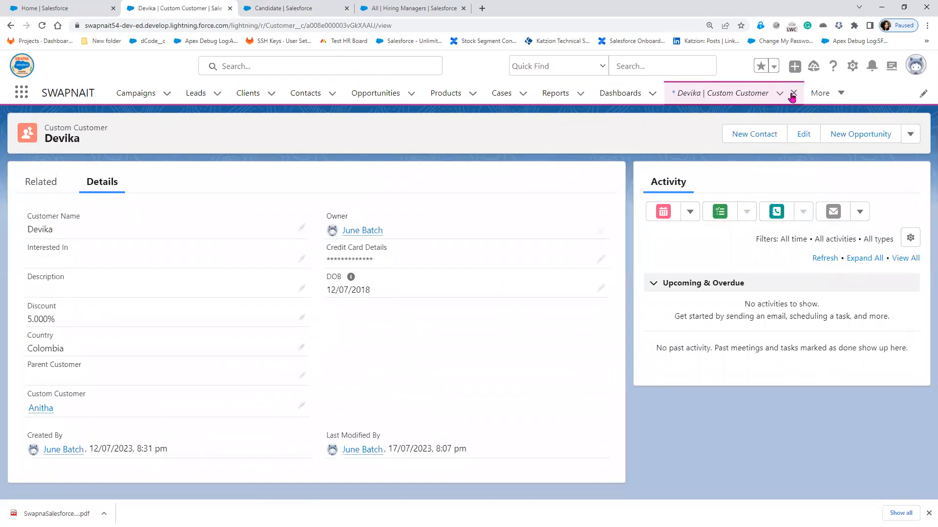
pyautogui.click(792, 94)
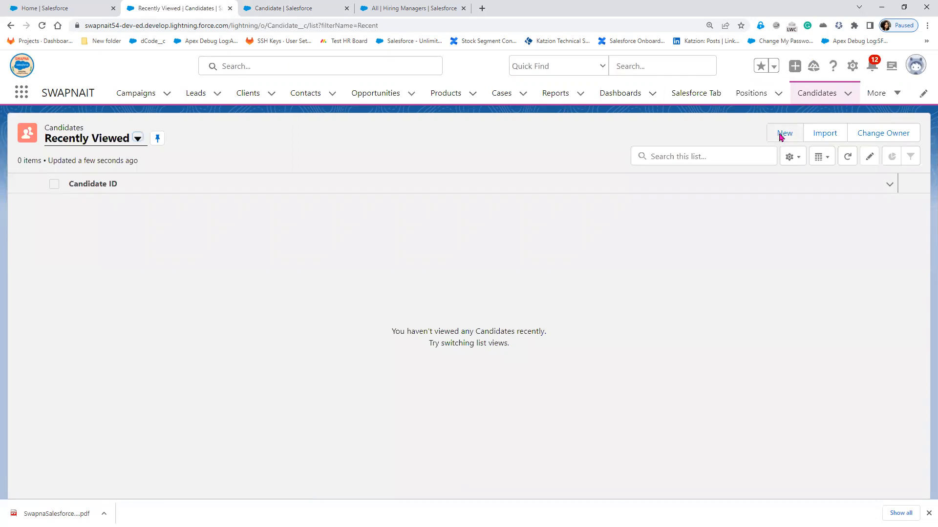
pyautogui.click(782, 134)
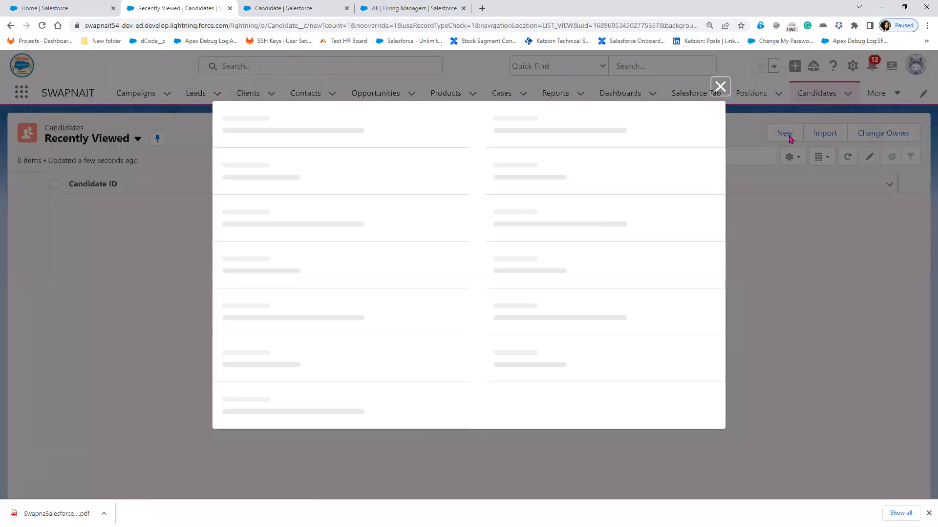
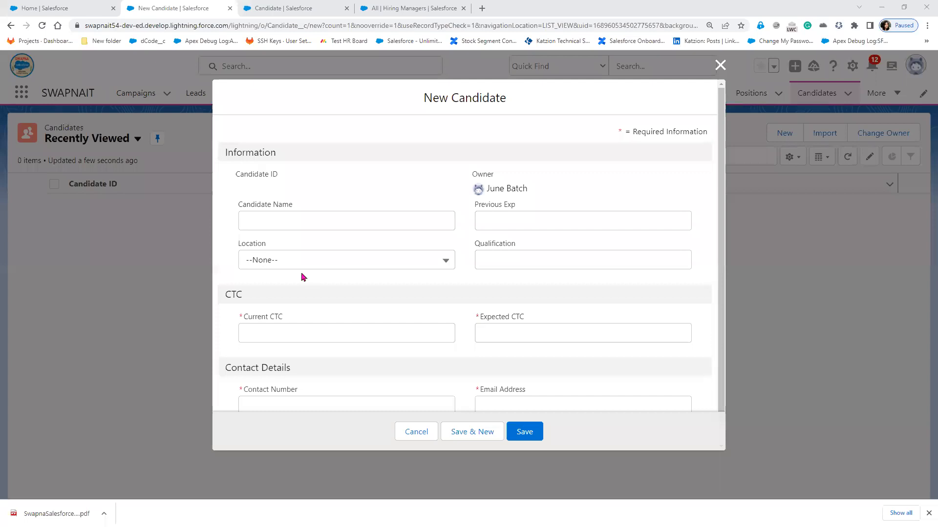
# - Enter the candidate's name, 2 years' Previous Exp, Hyderabad location and B.Tech qualification
pyautogui.click(357, 225)
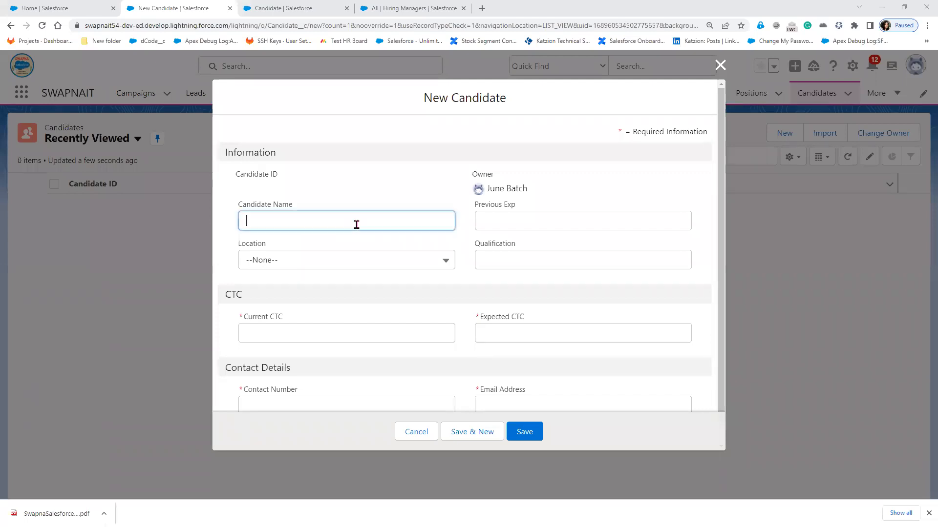
pyautogui.write('Ruchitha')
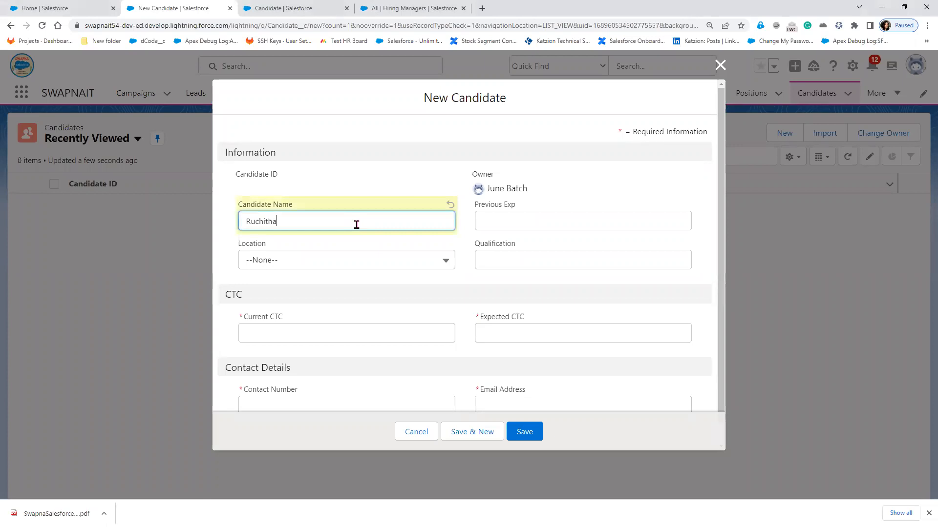
pyautogui.press('Tab')
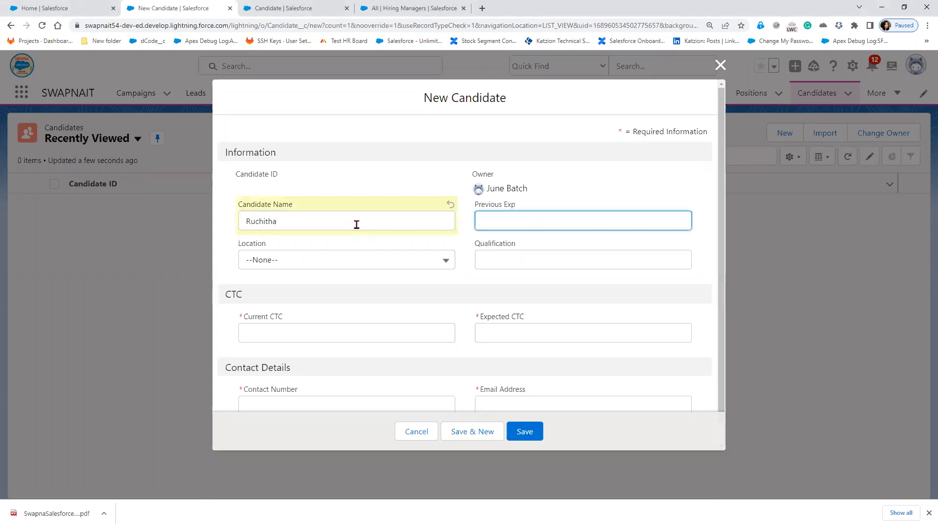
pyautogui.write('2')
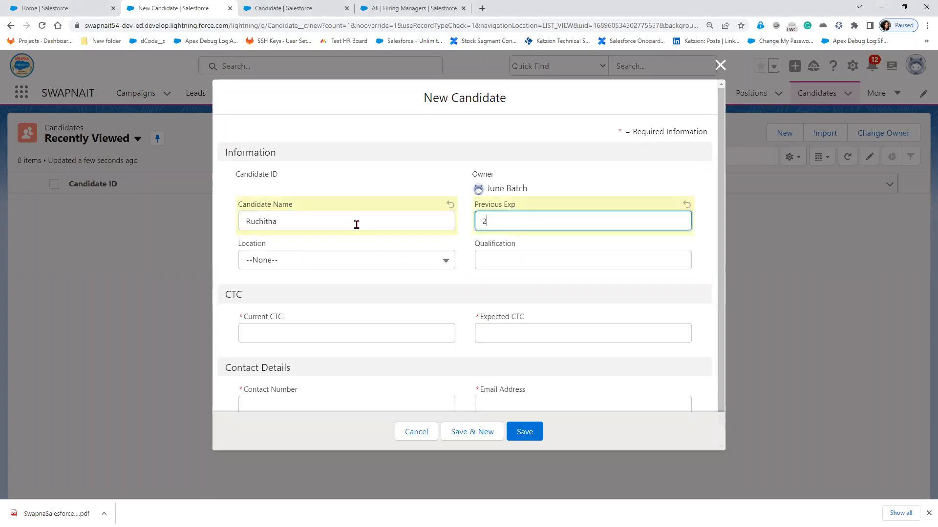
pyautogui.click(322, 261)
pyautogui.click(304, 301)
pyautogui.click(519, 255)
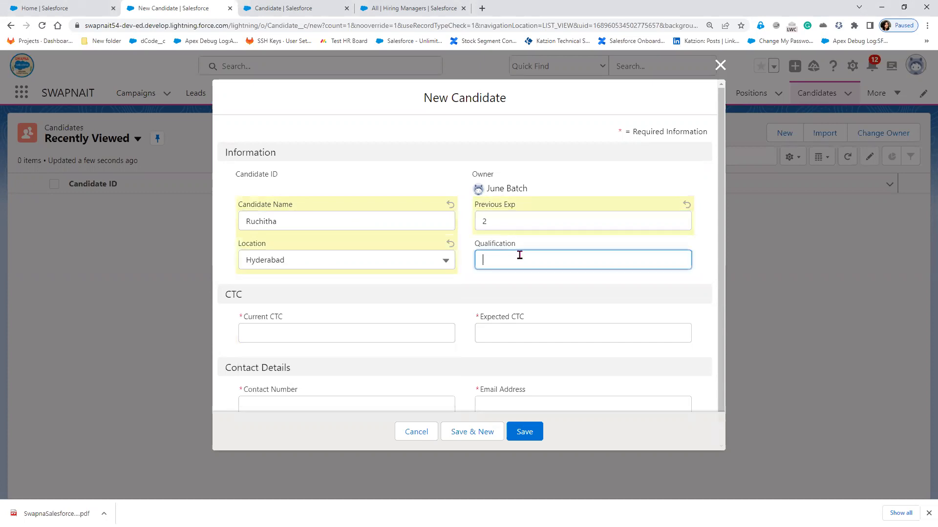
pyautogui.write('BT')
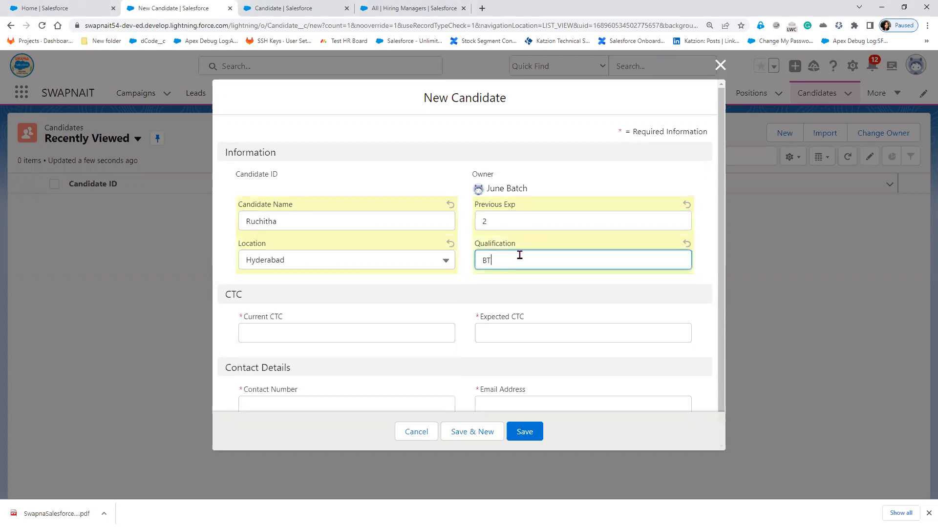
pyautogui.write('.ech')
pyautogui.press('BackSpace')
pyautogui.press('BackSpace')
pyautogui.press('BackSpace')
pyautogui.press('BackSpace')
pyautogui.press('BackSpace')
pyautogui.write('.Tech')
# - Enter current CTC 1,00,000 and expected CTC 100000, then correct the expected CTC
pyautogui.click(332, 331)
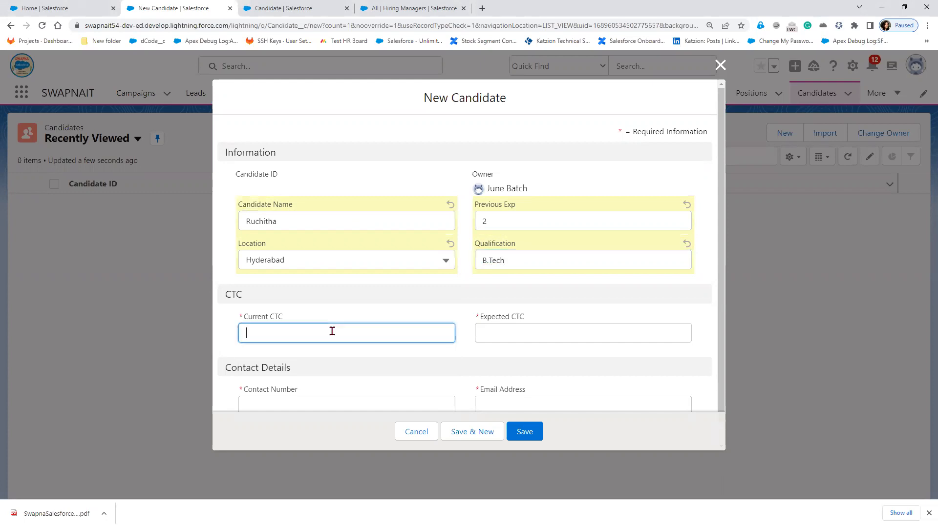
pyautogui.write('1,')
pyautogui.write('00,00')
pyautogui.write('0')
pyautogui.press('Tab')
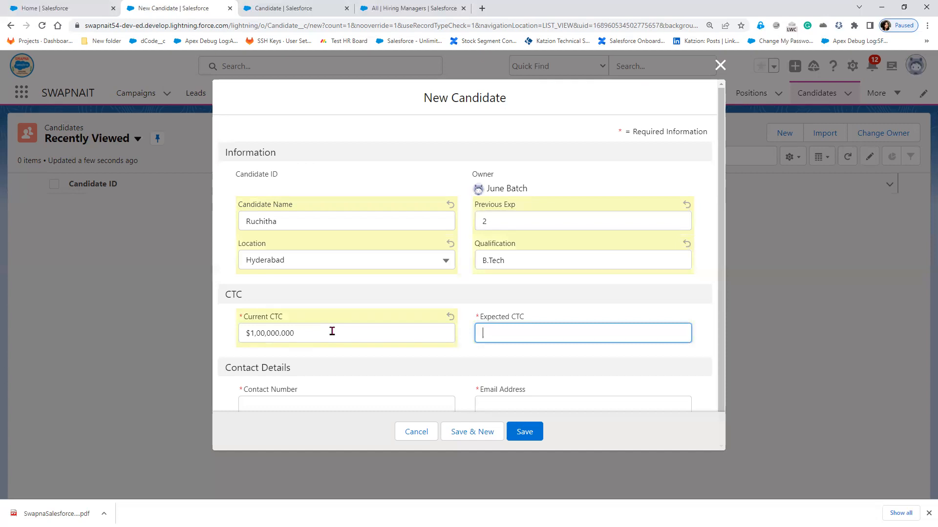
pyautogui.write('100000')
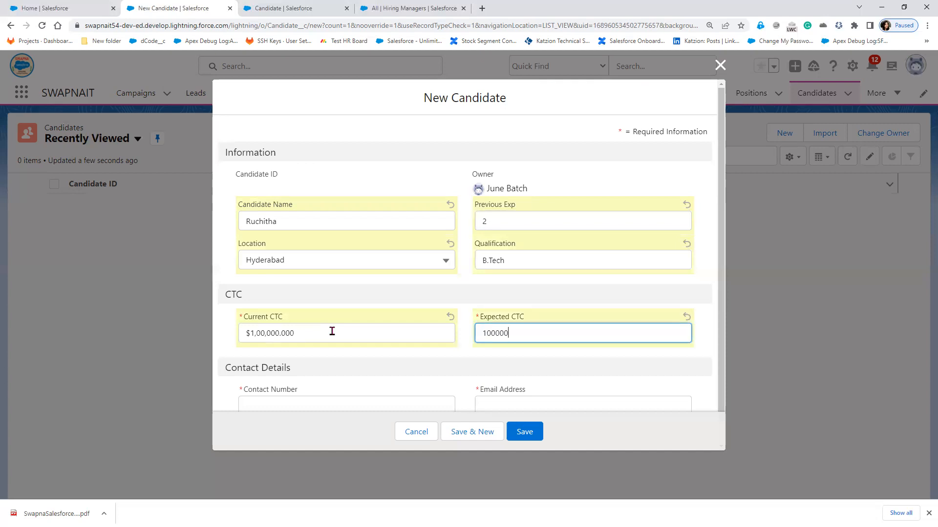
pyautogui.click(525, 369)
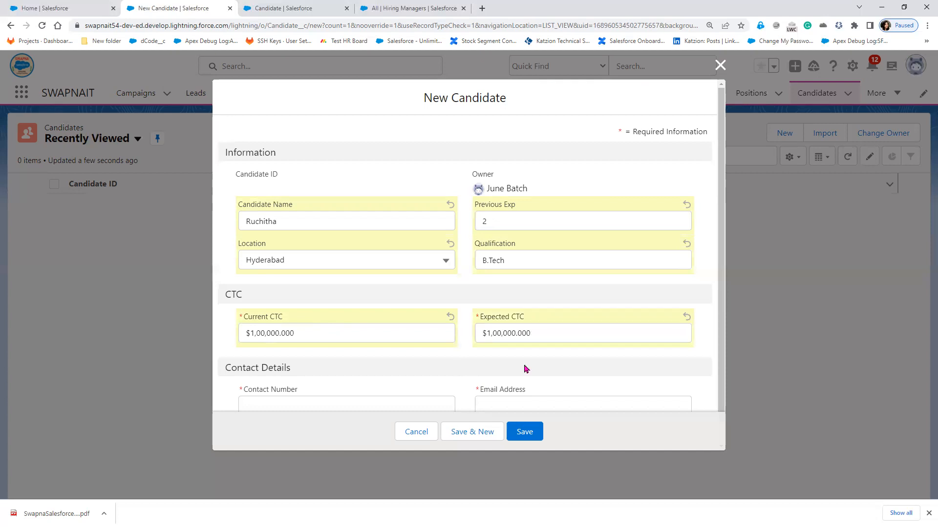
pyautogui.click(518, 333)
pyautogui.write('0')
pyautogui.click(518, 369)
# - Fill in the candidate's contact number and e-mail address, then save the record
pyautogui.scroll(-1, 518, 370)
pyautogui.click(316, 385)
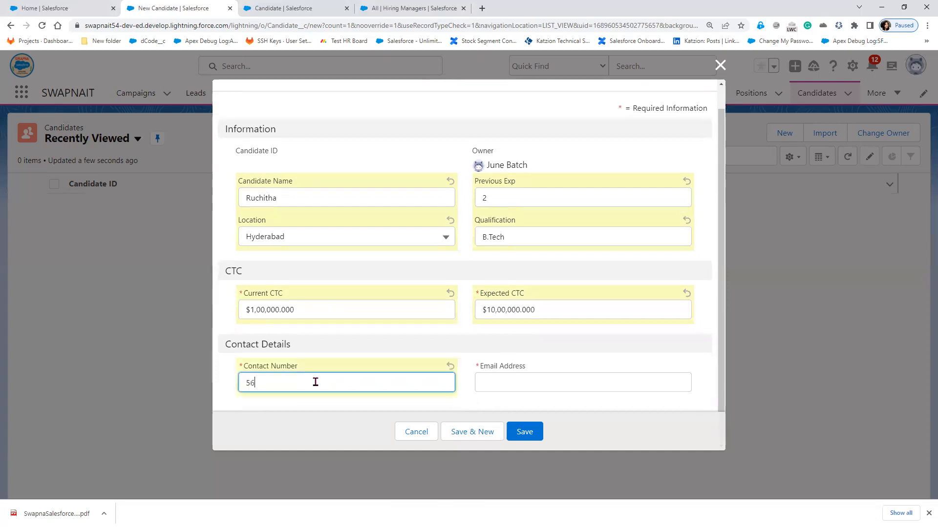
pyautogui.click(527, 382)
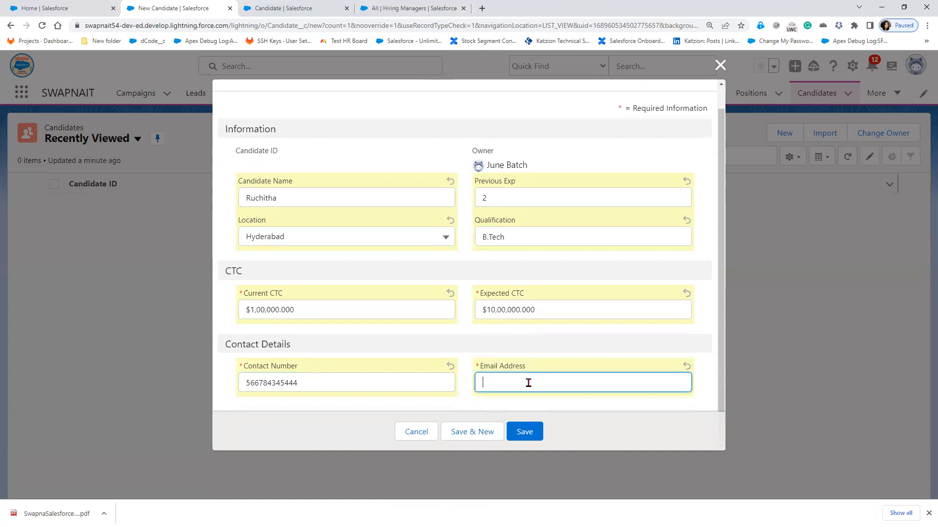
pyautogui.click(524, 434)
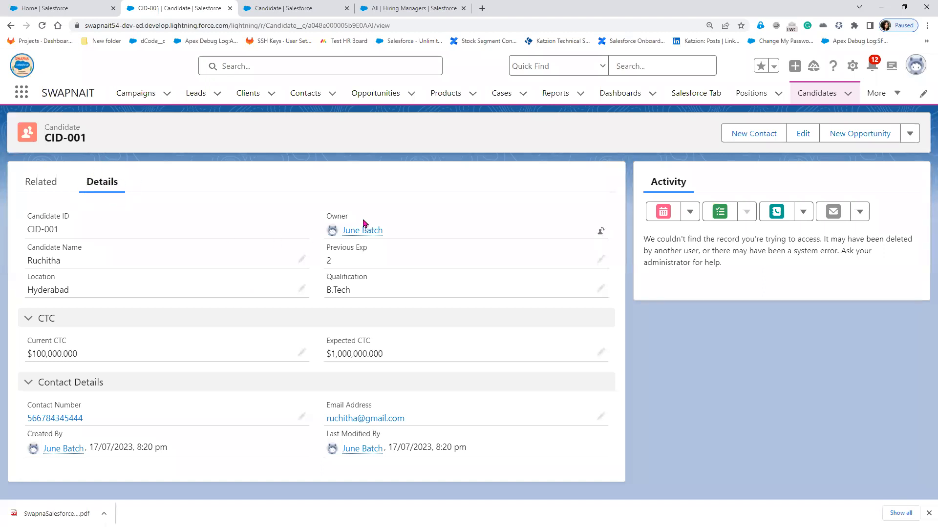
# - Switch from the saved CID-001 record to the Candidate–Position sketch in Paint
pyautogui.hotkey('alt', 'Tab')
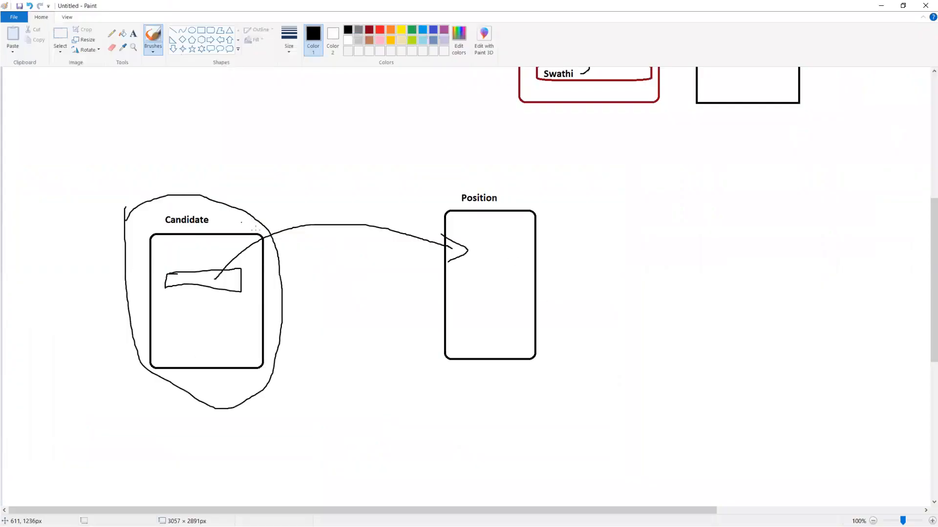
# - Snip the Details section of candidate record CID-001
pyautogui.click(880, 6)
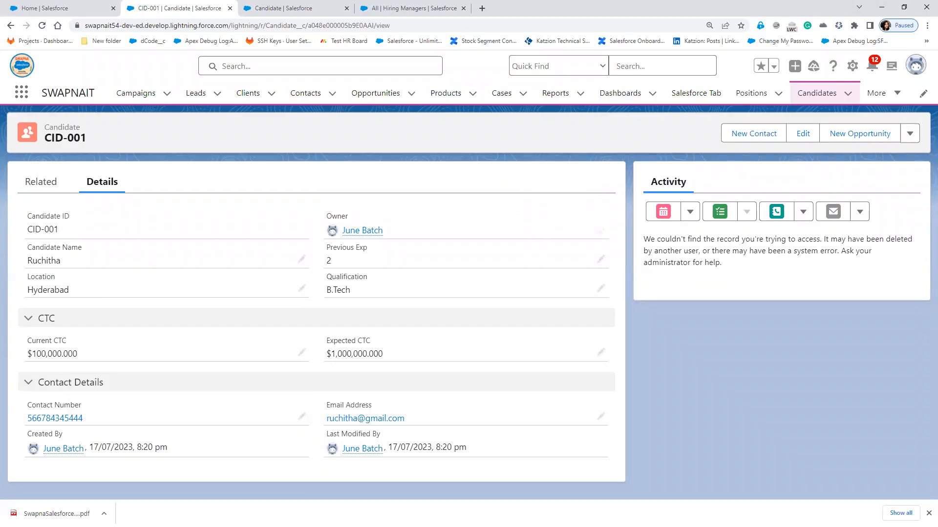
pyautogui.hotkey('alt', 'Tab')
pyautogui.click(140, 50)
pyautogui.moveTo(18, 170); pyautogui.dragTo(460, 322)
# - Paste the snip below the Candidate box in Paint, then hide Paint and Snipping Tool
pyautogui.hotkey('alt', 'Tab')
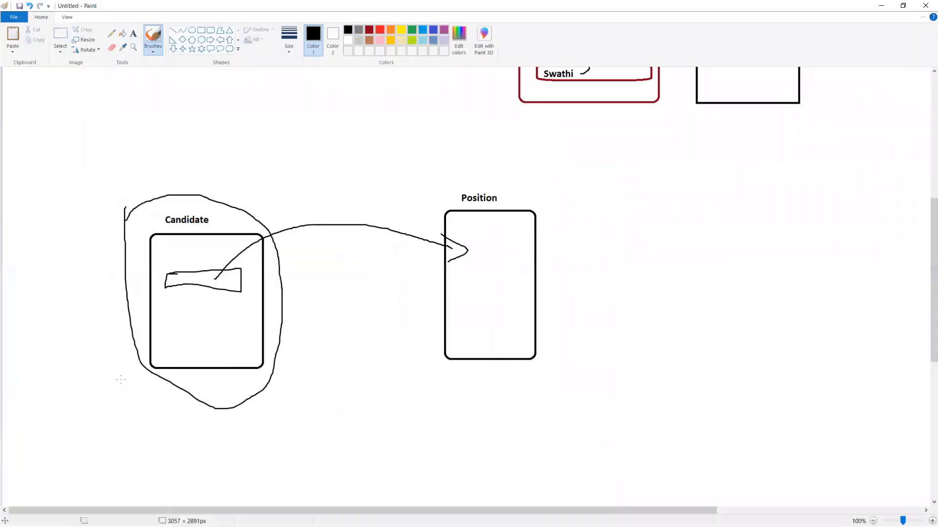
pyautogui.hotkey('ctrl', 'v')
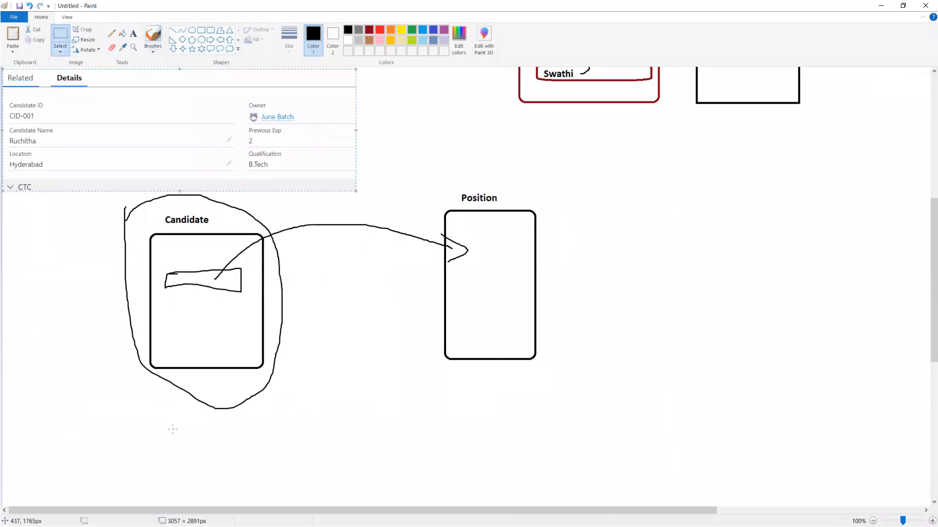
pyautogui.moveTo(179, 116)
pyautogui.mouseDown()
pyautogui.moveTo(194, 403)
pyautogui.moveTo(241, 438)
pyautogui.moveTo(214, 413)
pyautogui.mouseUp()
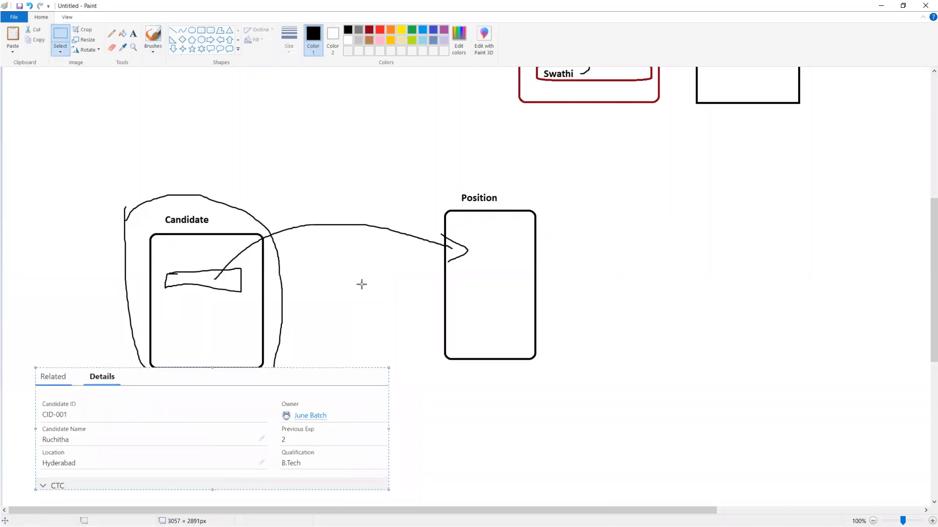
pyautogui.click(881, 6)
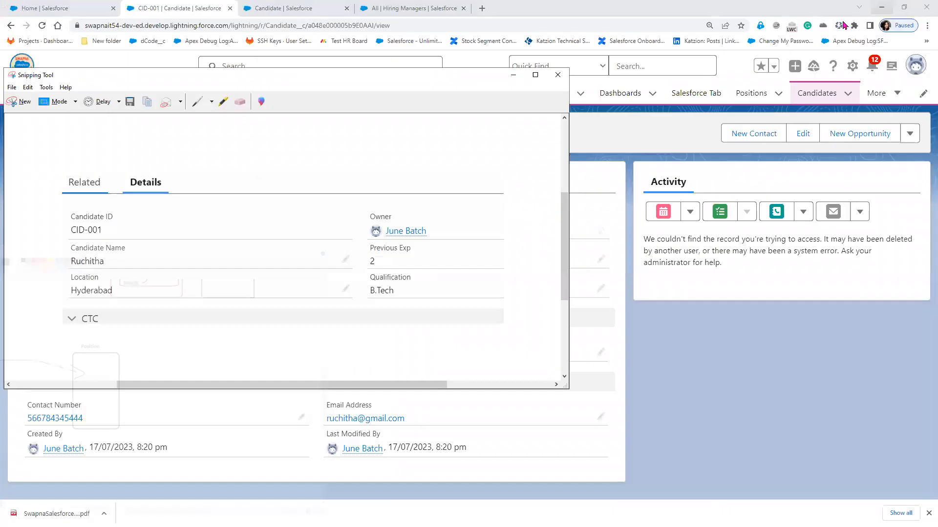
pyautogui.click(513, 76)
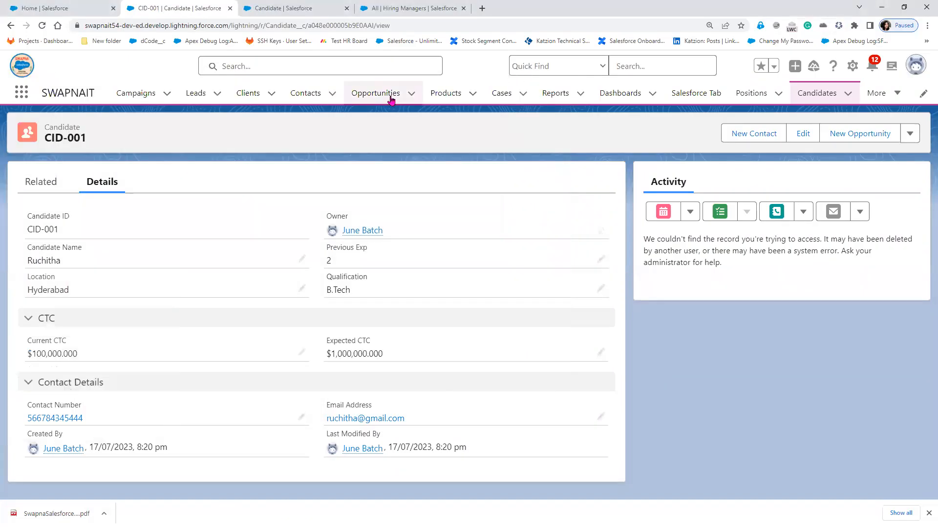
# - Open the Salesforce Developer position and snip its Details section
pyautogui.click(750, 95)
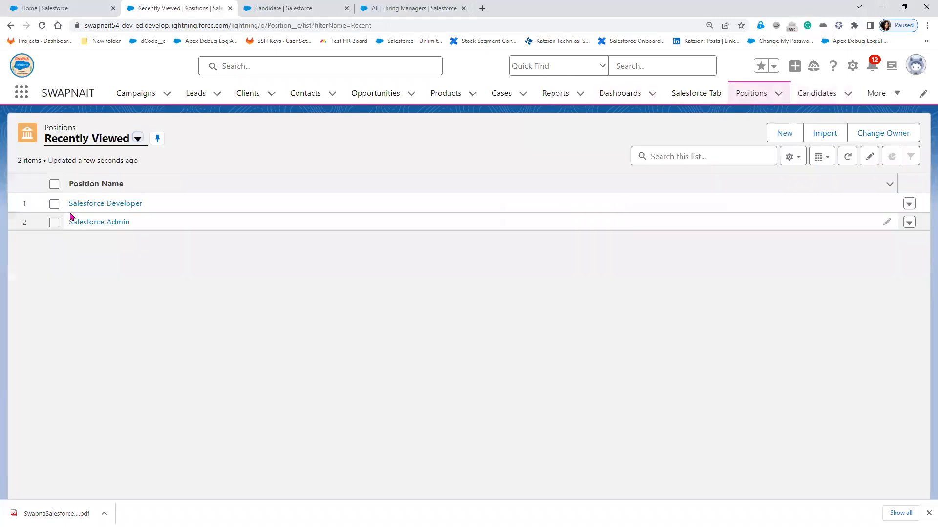
pyautogui.click(112, 204)
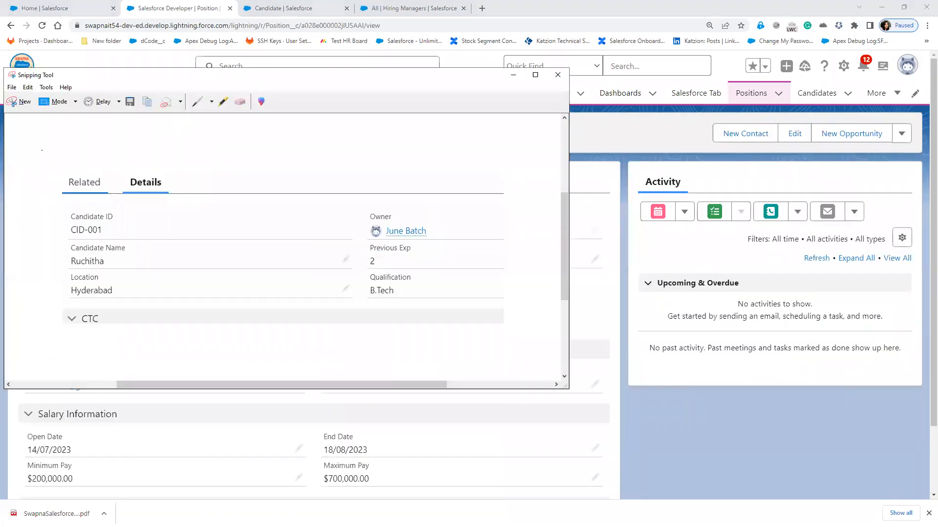
pyautogui.click(14, 100)
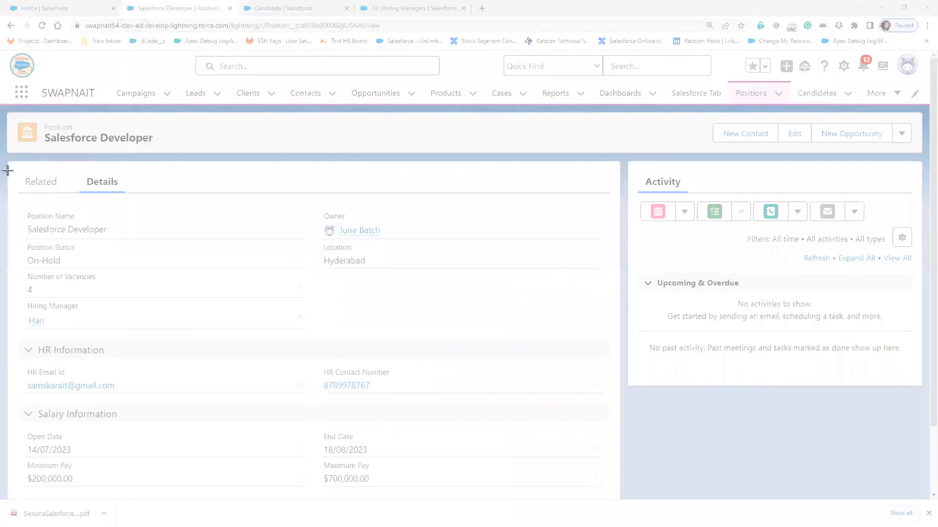
pyautogui.moveTo(5, 166); pyautogui.dragTo(435, 284)
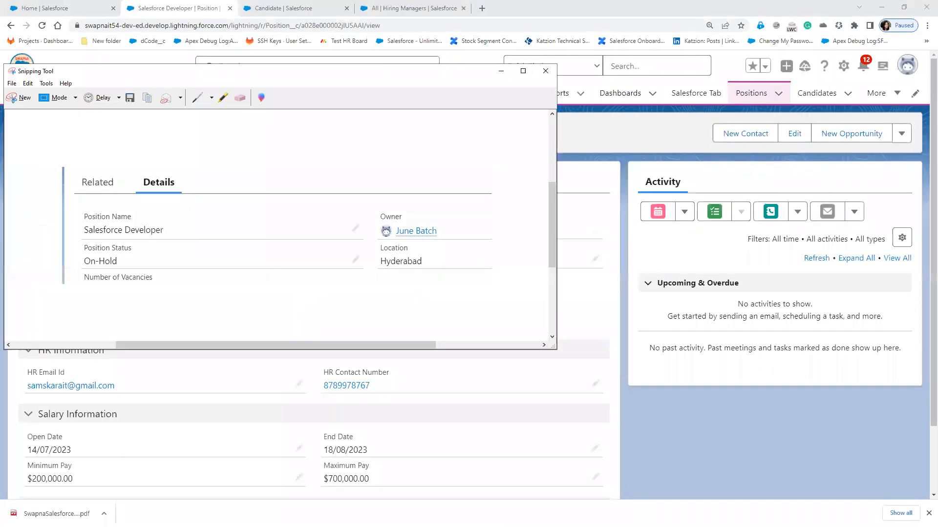
# - Paste the Position details snip into the Paint diagram
pyautogui.hotkey('alt', 'Tab')
pyautogui.click(570, 430)
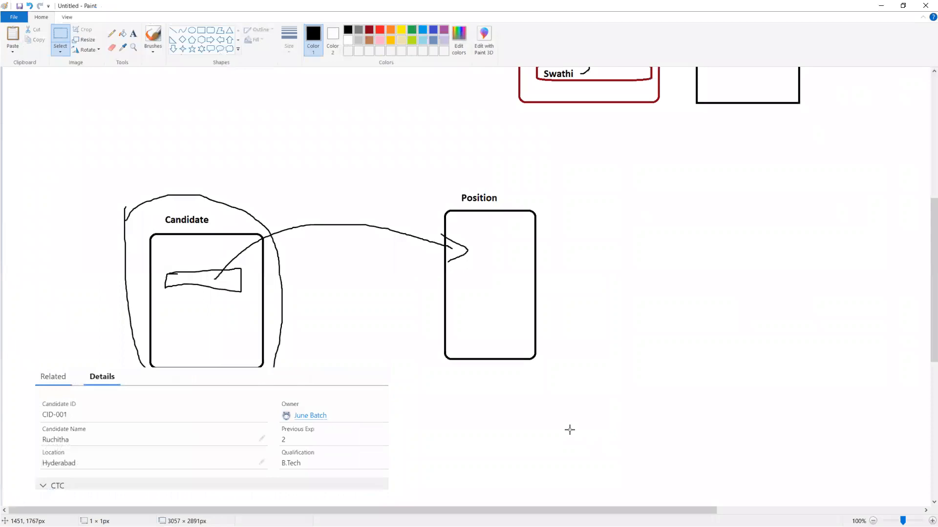
pyautogui.hotkey('ctrl', 'v')
# - Place the Position details snapshot under the Position box and erase the curved linking arrow
pyautogui.moveTo(189, 146); pyautogui.dragTo(606, 433)
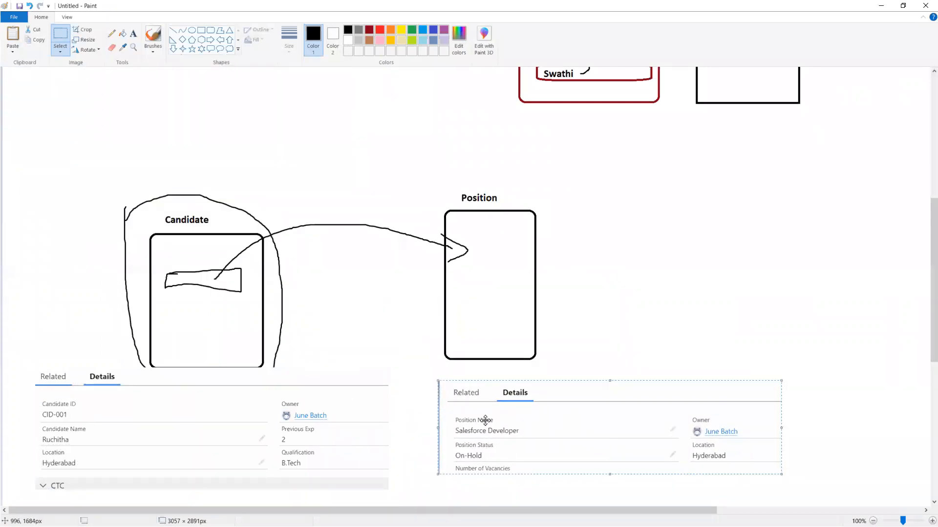
pyautogui.click(110, 48)
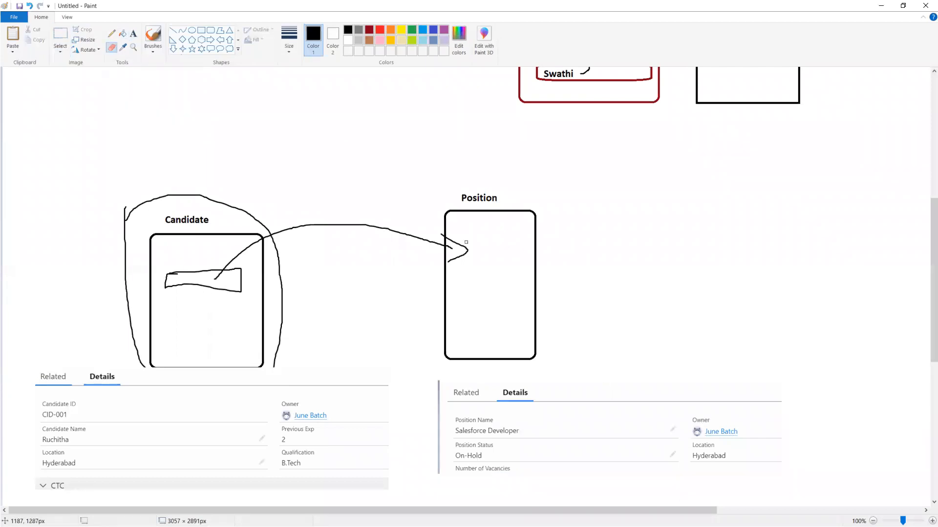
pyautogui.moveTo(366, 224); pyautogui.dragTo(302, 225)
pyautogui.moveTo(372, 232)
pyautogui.mouseDown()
pyautogui.moveTo(442, 236)
pyautogui.moveTo(463, 256)
pyautogui.mouseUp()
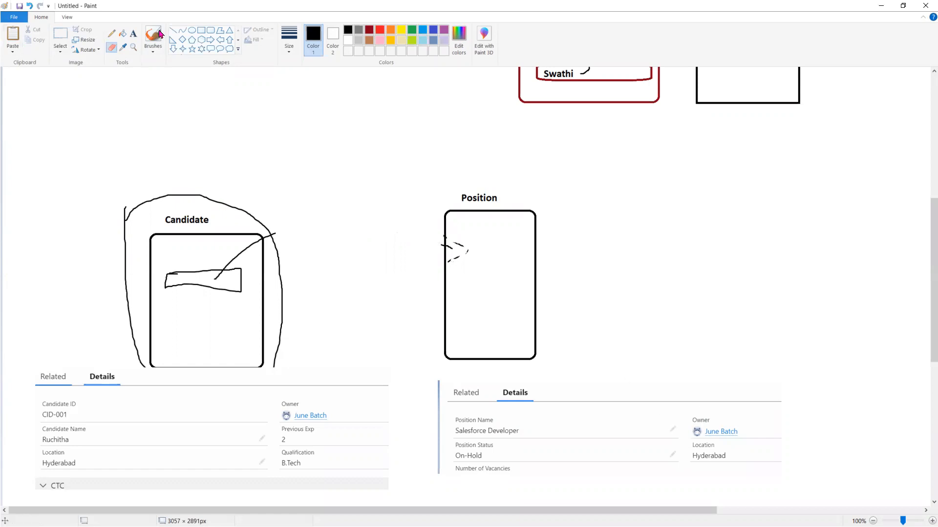
# - Draw dark red rectangles around the Owner fields in the Position and Candidate snapshots
pyautogui.click(201, 30)
pyautogui.moveTo(683, 397); pyautogui.dragTo(778, 444)
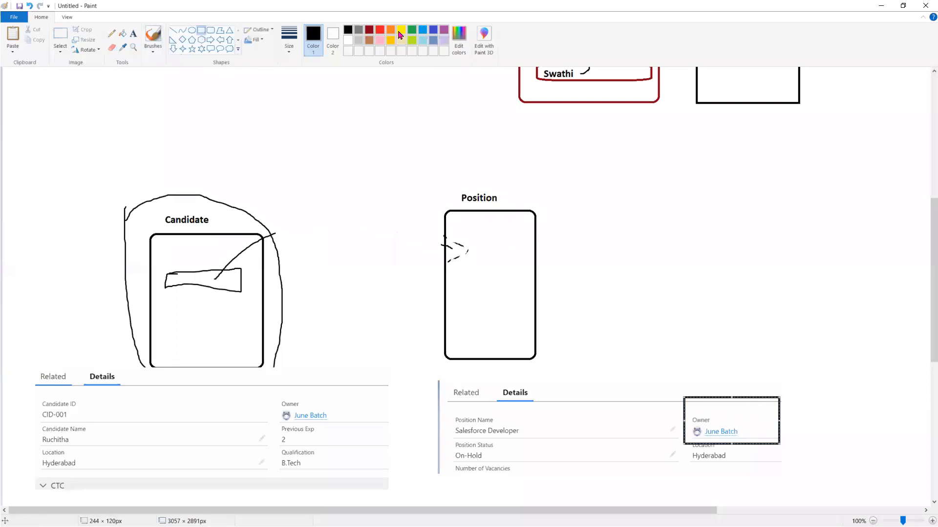
pyautogui.click(369, 30)
pyautogui.moveTo(267, 385); pyautogui.dragTo(377, 428)
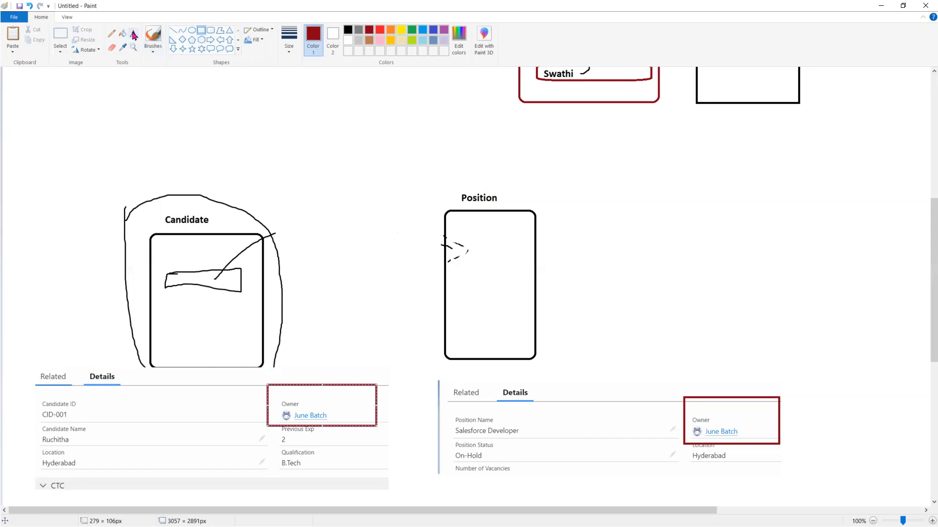
# - Brush check marks above both Owner boxes and minimise Paint
pyautogui.click(153, 37)
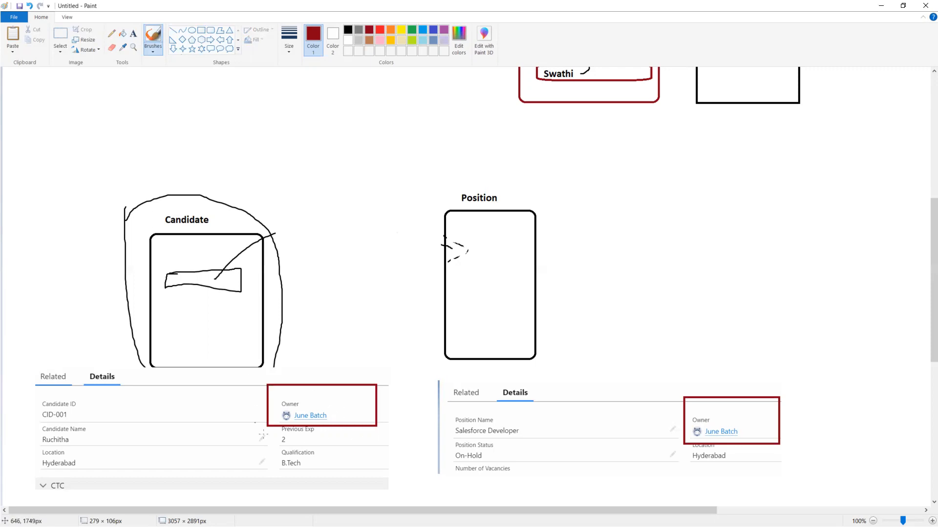
pyautogui.moveTo(313, 362); pyautogui.dragTo(348, 348)
pyautogui.moveTo(718, 379)
pyautogui.mouseDown()
pyautogui.moveTo(735, 396)
pyautogui.moveTo(776, 368)
pyautogui.mouseUp()
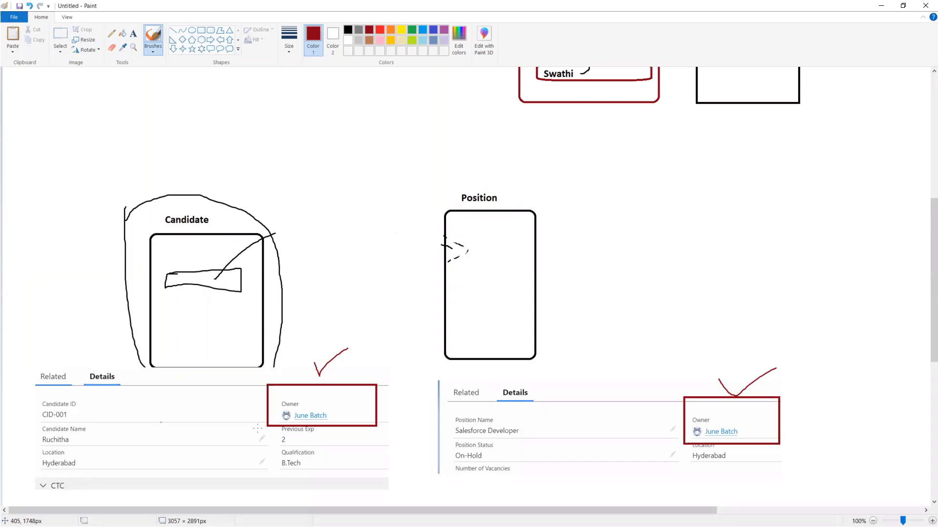
pyautogui.click(879, 6)
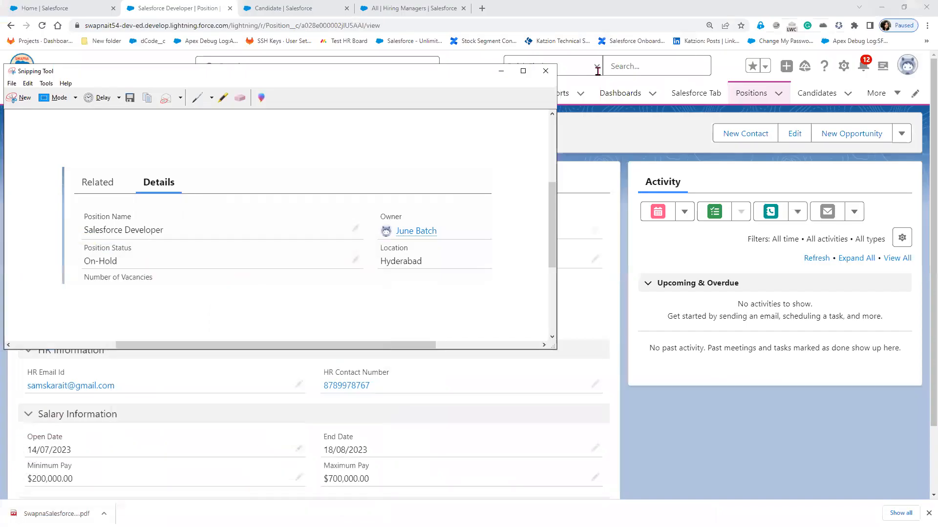
# - Create a new Candidate field of type Master-Detail Relationship with Related To set to Position
pyautogui.click(500, 72)
pyautogui.click(313, 9)
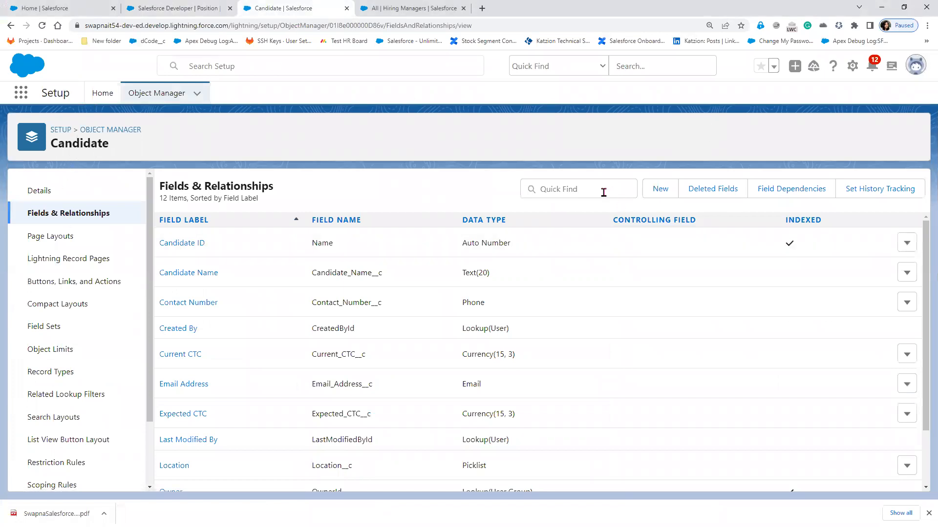
pyautogui.click(666, 194)
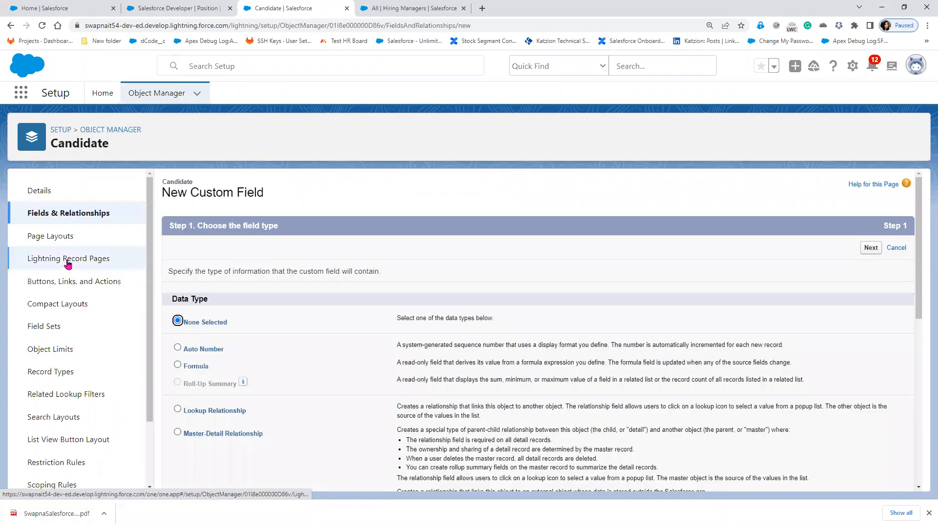
pyautogui.click(215, 436)
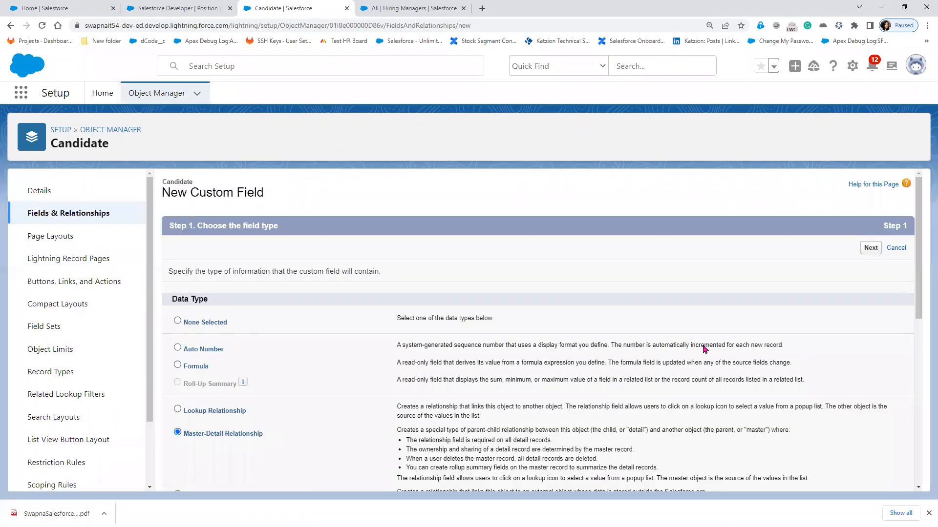
pyautogui.click(868, 250)
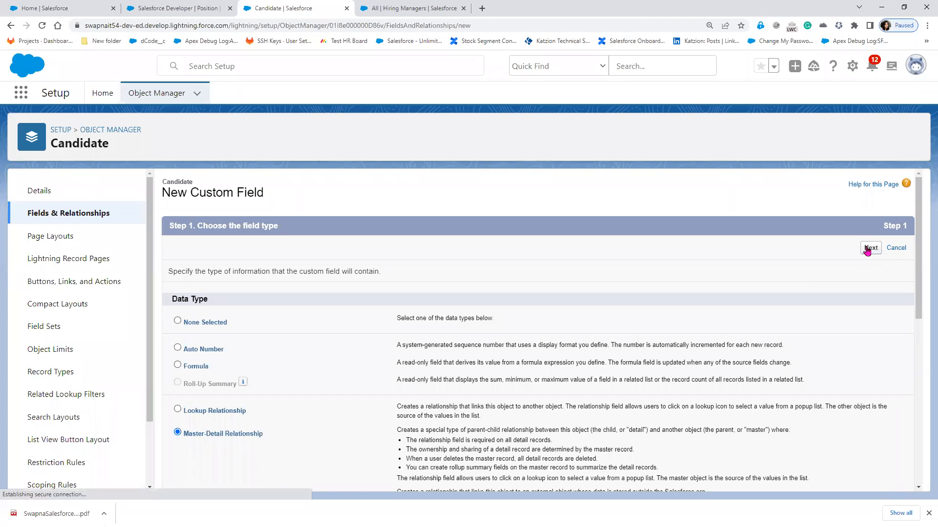
pyautogui.click(429, 295)
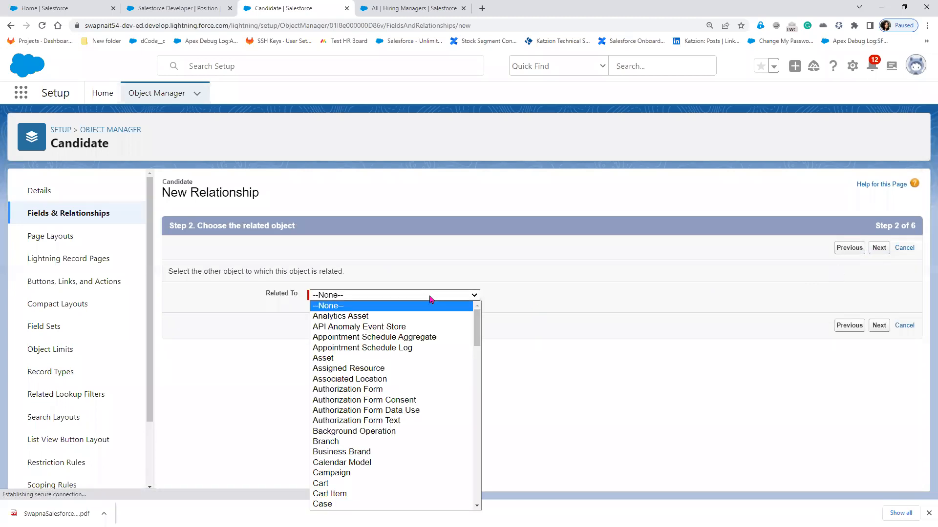
pyautogui.scroll(-10, 407, 485)
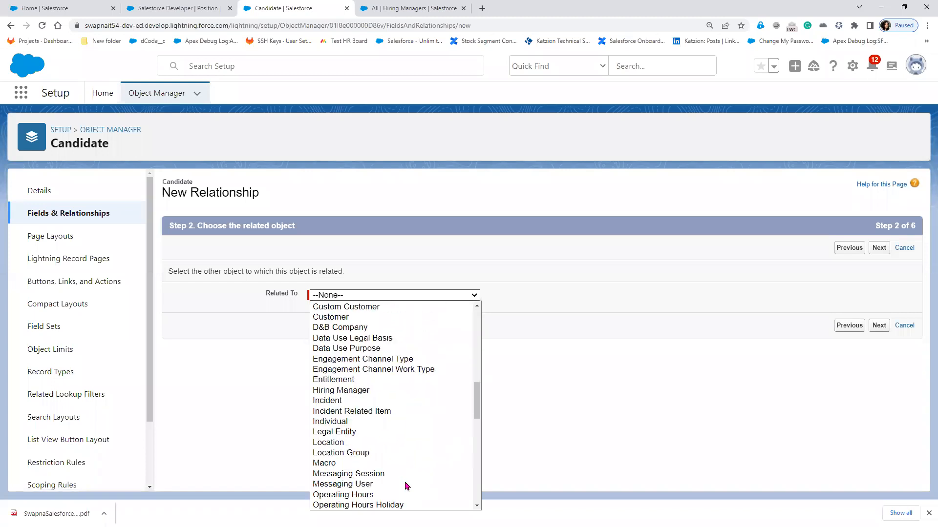
pyautogui.scroll(-2, 406, 485)
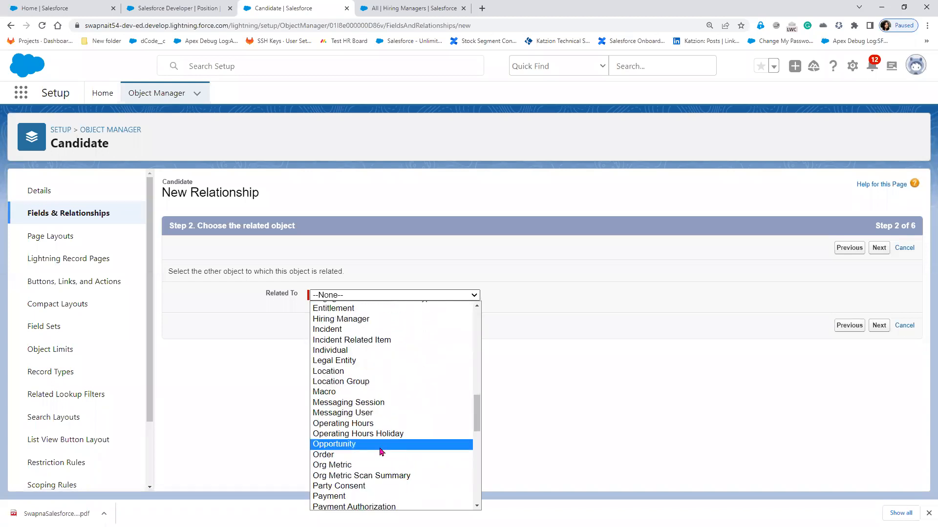
pyautogui.scroll(-3, 379, 477)
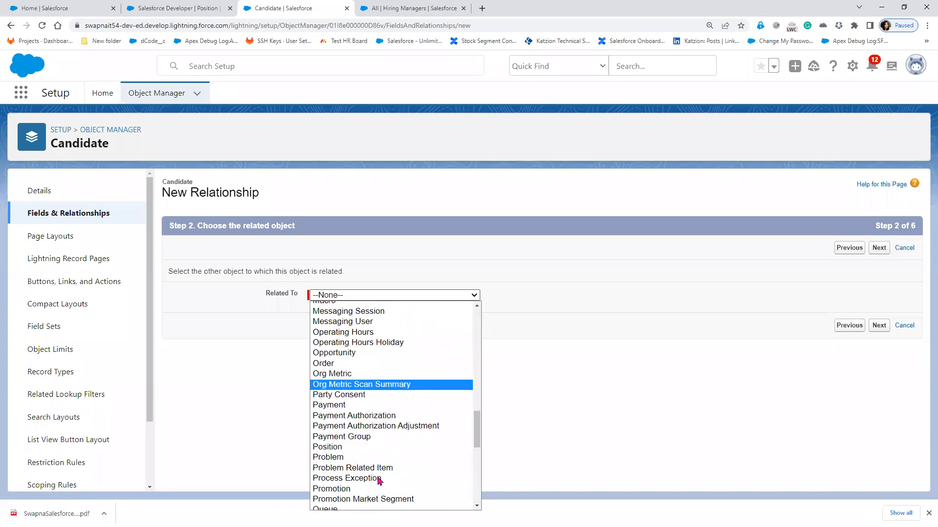
pyautogui.click(365, 443)
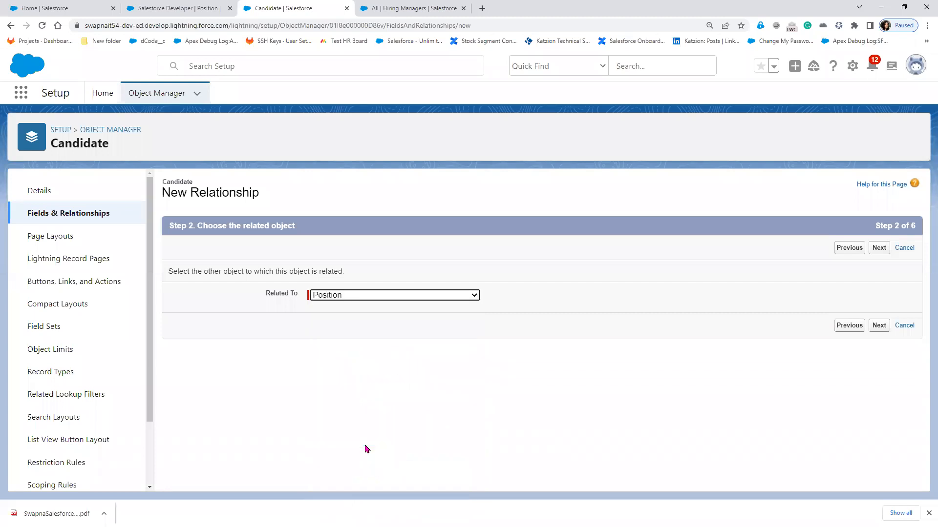
pyautogui.click(876, 329)
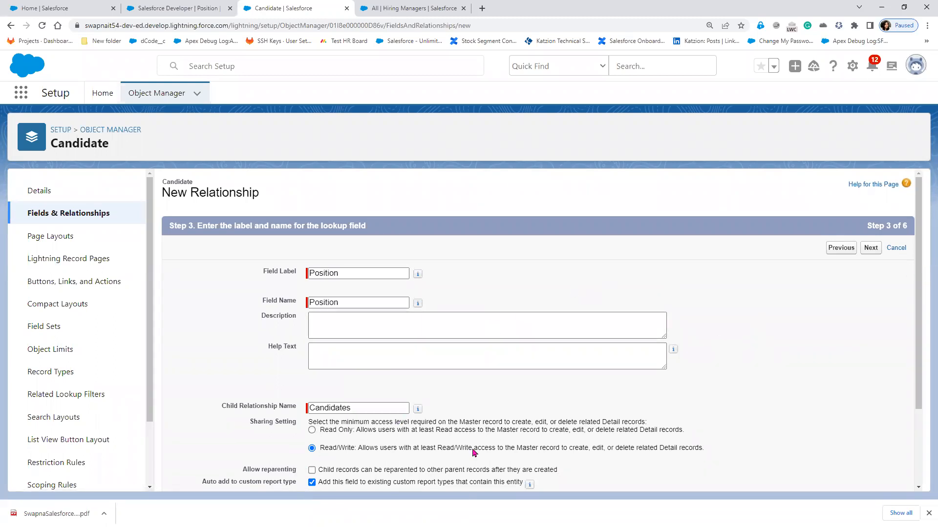
# - Outline the Sharing Setting and Allow reparenting options, then switch to the Paint sketch
pyautogui.scroll(-1, 248, 447)
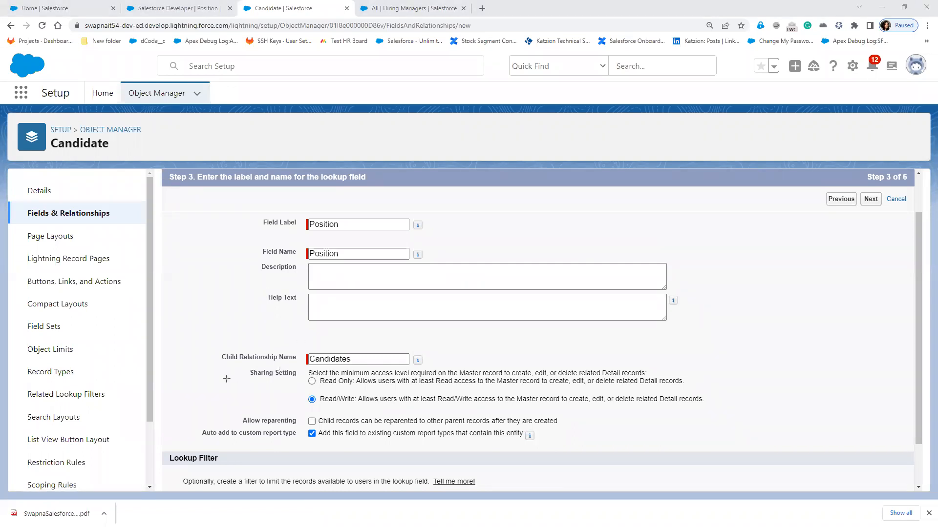
pyautogui.moveTo(211, 364)
pyautogui.mouseDown()
pyautogui.moveTo(733, 438)
pyautogui.moveTo(734, 447)
pyautogui.moveTo(738, 430)
pyautogui.mouseUp()
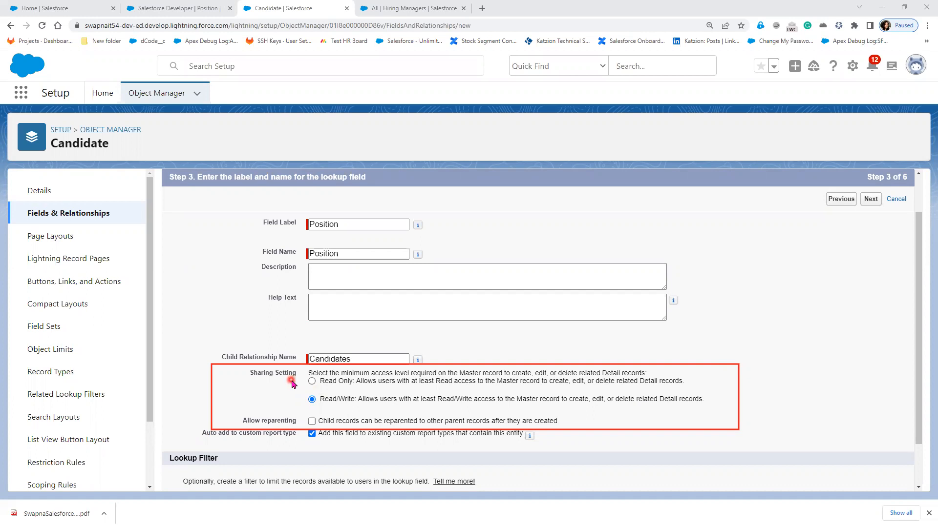
pyautogui.hotkey('alt', 'Tab')
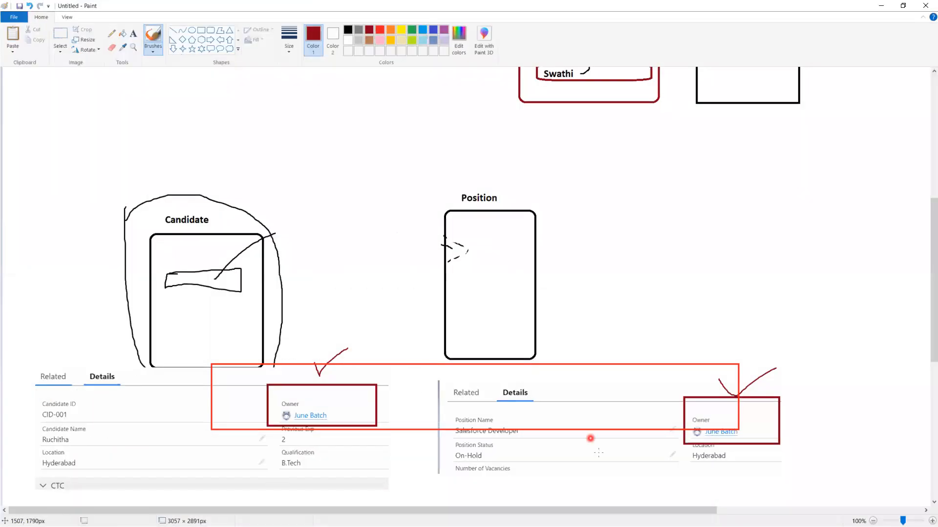
# - Clear the red outline and draw the first diagonal stroke across the Candidate Owner box
pyautogui.press('Escape')
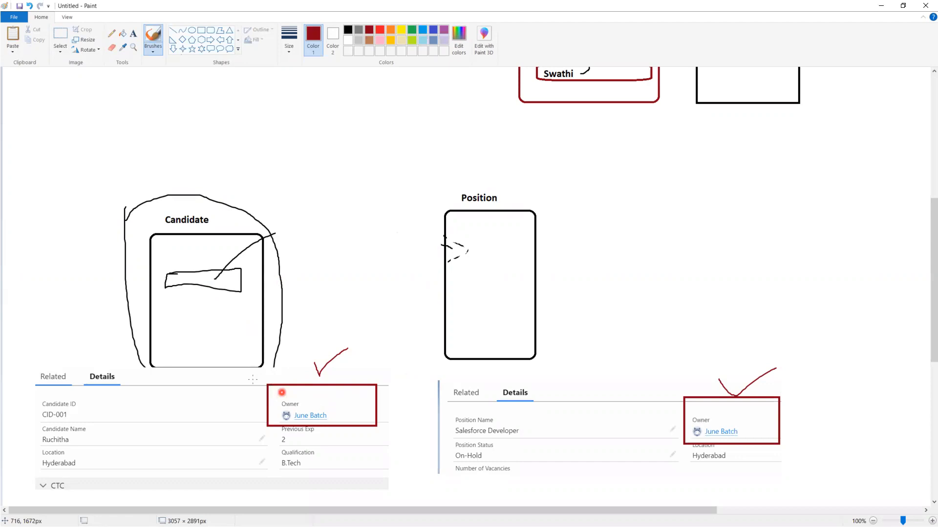
pyautogui.moveTo(269, 386); pyautogui.dragTo(375, 419)
# - Complete the dark red X over the Candidate Owner box and minimise Paint
pyautogui.moveTo(377, 386); pyautogui.dragTo(257, 424)
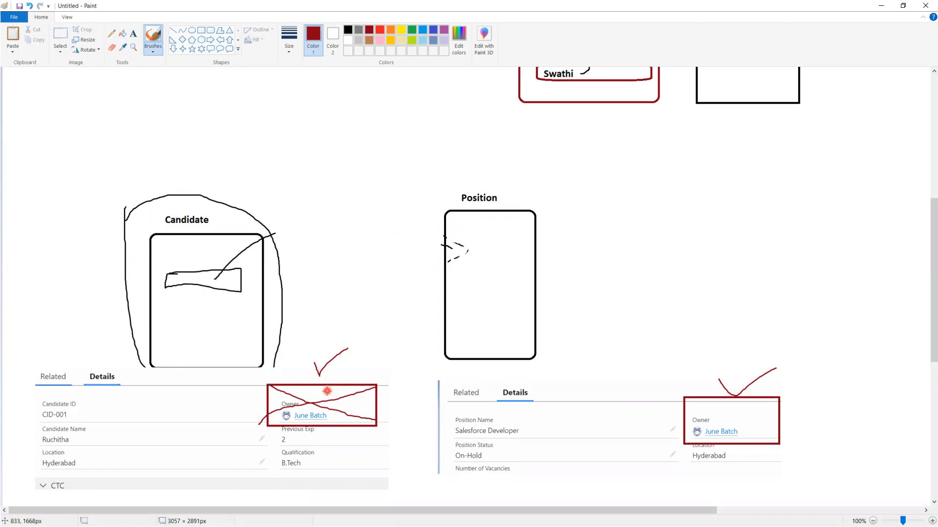
pyautogui.click(881, 5)
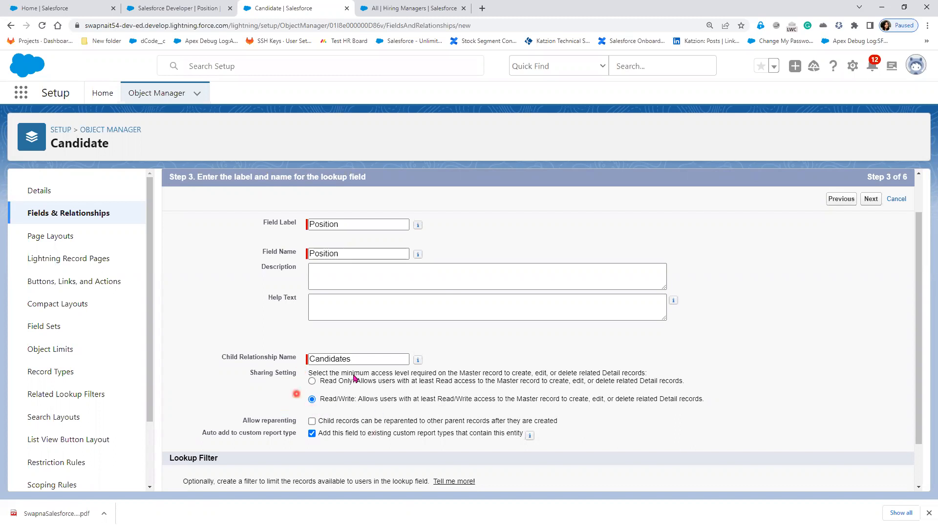
# - Review the Position field's step 3 sharing options, then return to the Paint diagram
pyautogui.hotkey('alt', 'Tab')
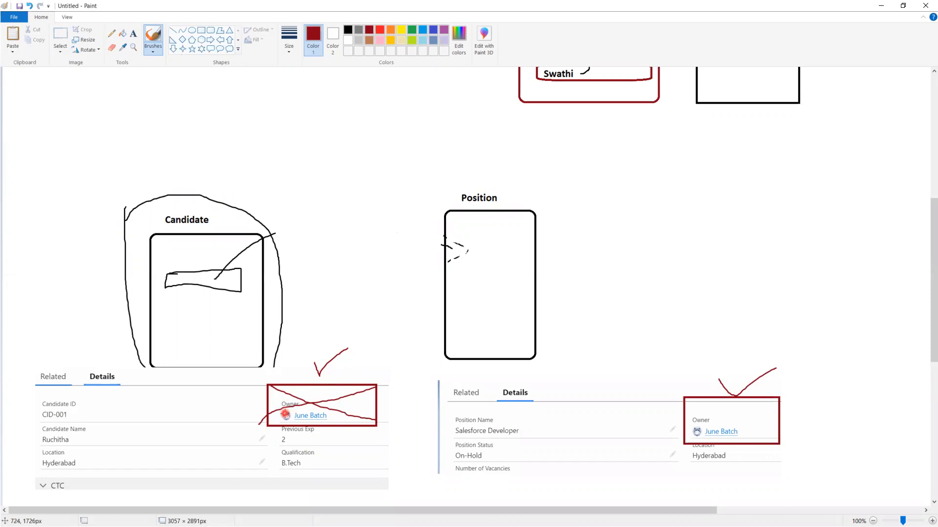
# - Draw a red arrow from the Candidate box to Position's Owner, then minimize Paint
pyautogui.moveTo(729, 398)
pyautogui.mouseDown()
pyautogui.moveTo(727, 382)
pyautogui.moveTo(576, 338)
pyautogui.moveTo(298, 323)
pyautogui.moveTo(258, 331)
pyautogui.moveTo(279, 333)
pyautogui.mouseUp()
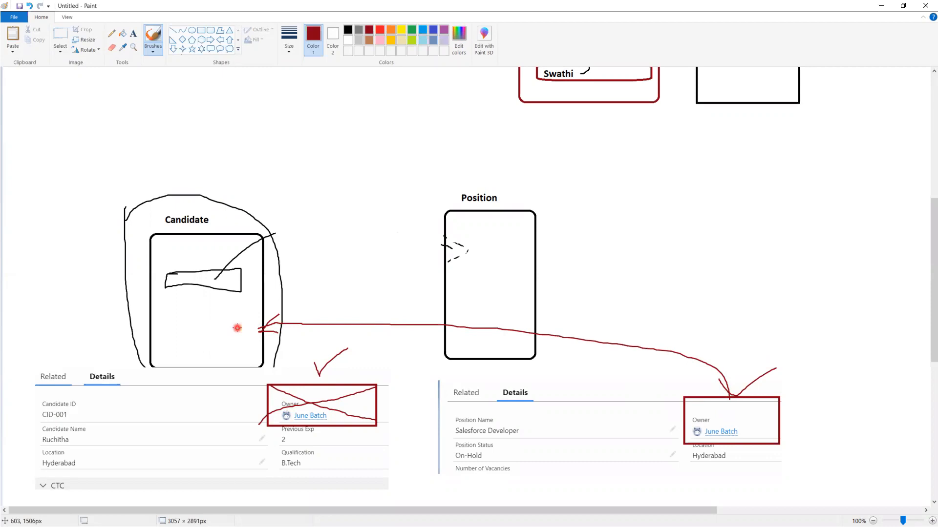
pyautogui.click(880, 5)
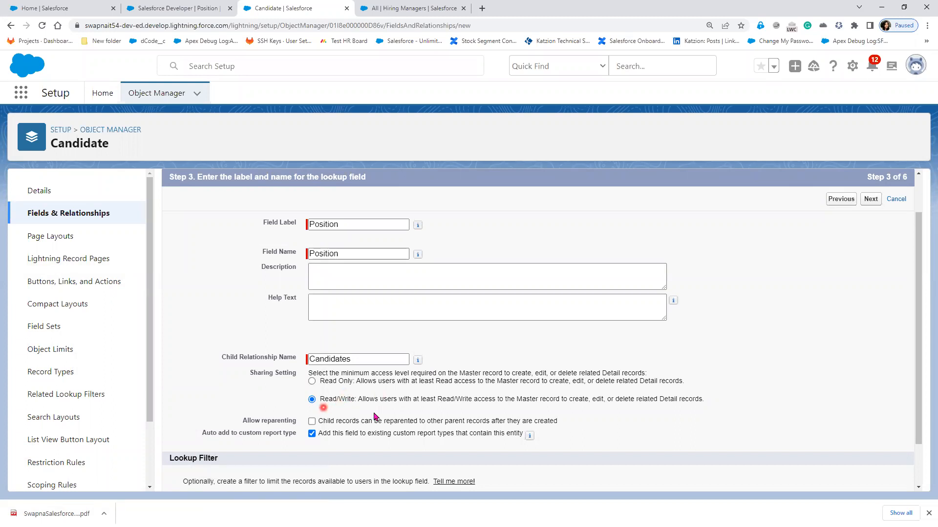
# - Advance past field-level security, page layouts and related lists, then save the Position field
pyautogui.click(872, 200)
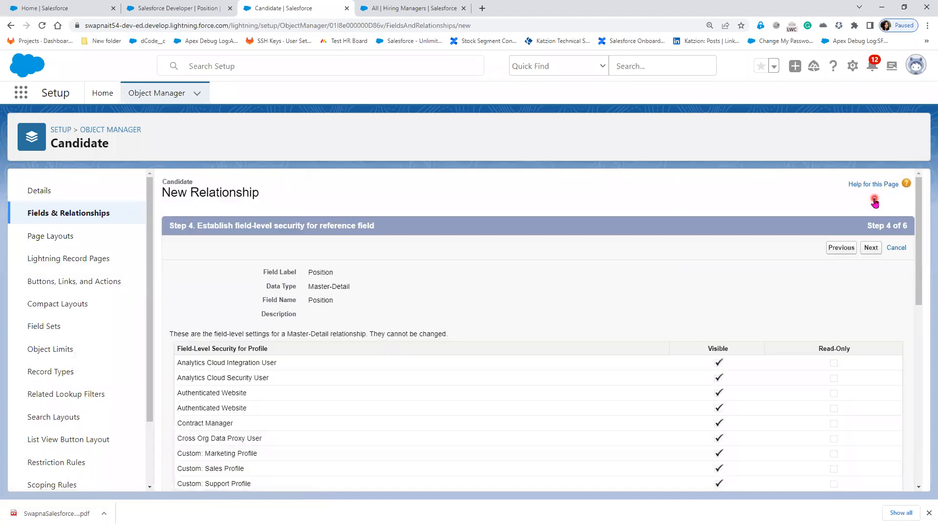
pyautogui.click(871, 248)
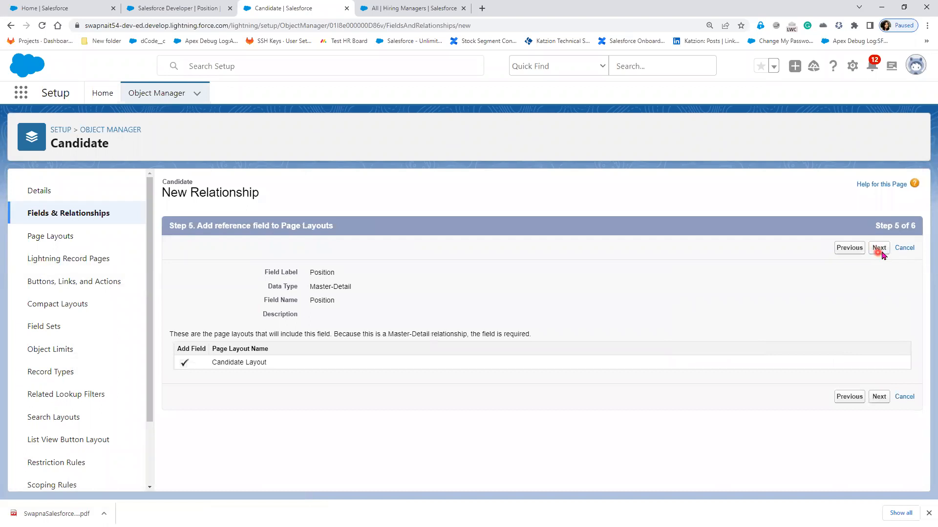
pyautogui.click(881, 248)
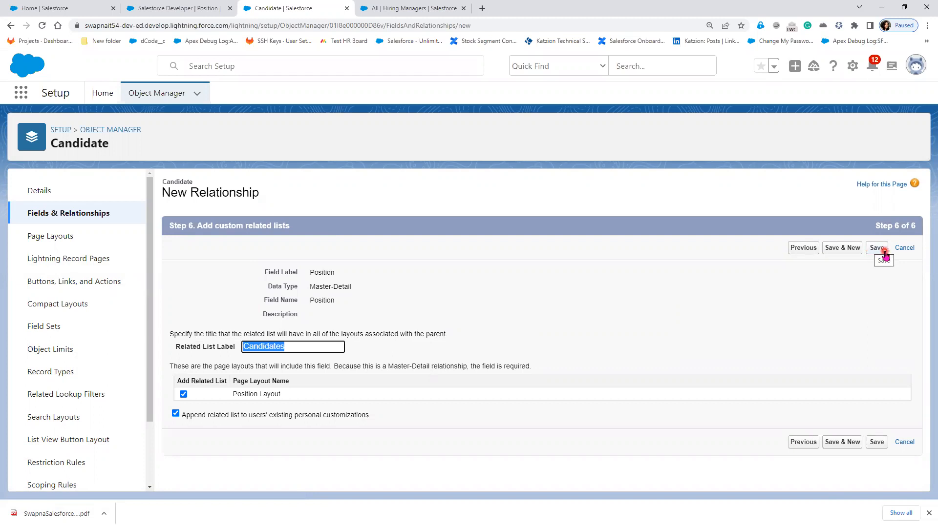
pyautogui.click(882, 254)
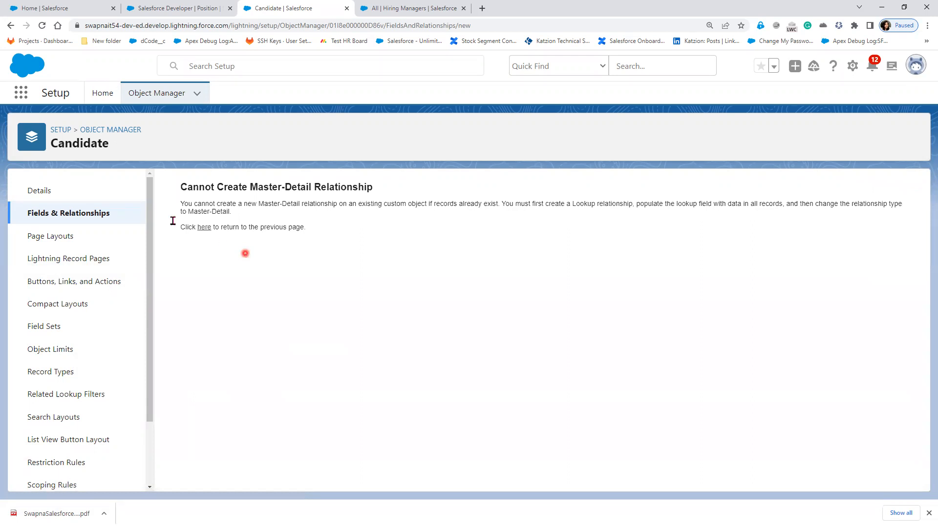
# - Highlight the error heading and its first sentence, then show the Salesforce Developer position record
pyautogui.moveTo(187, 187); pyautogui.dragTo(380, 188)
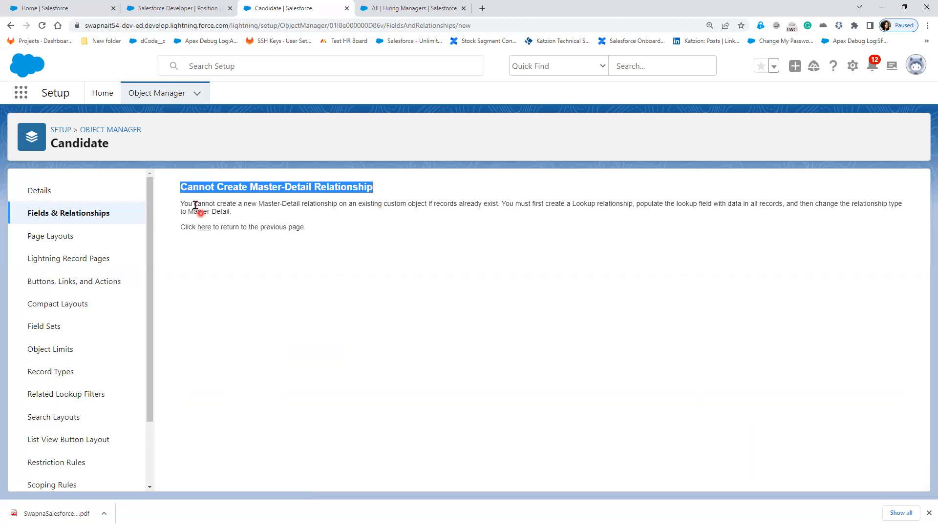
pyautogui.moveTo(180, 203); pyautogui.dragTo(503, 205)
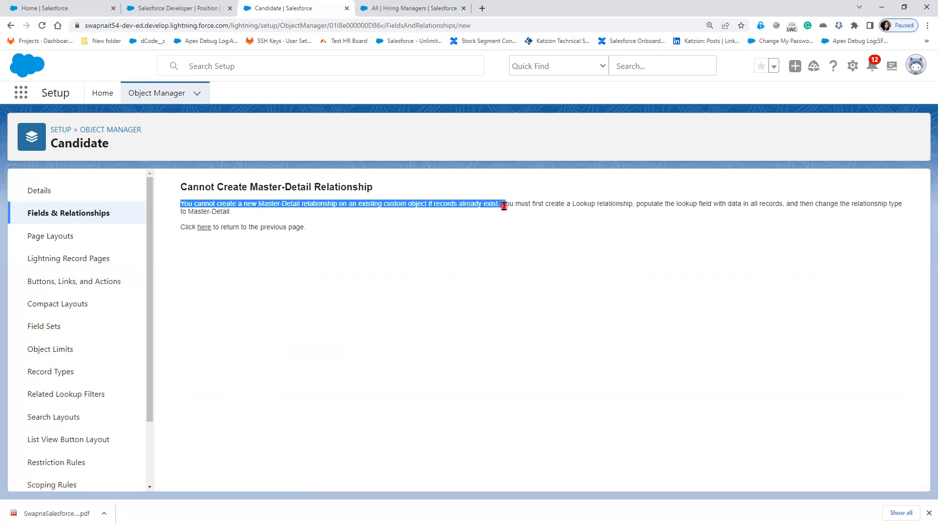
pyautogui.click(166, 8)
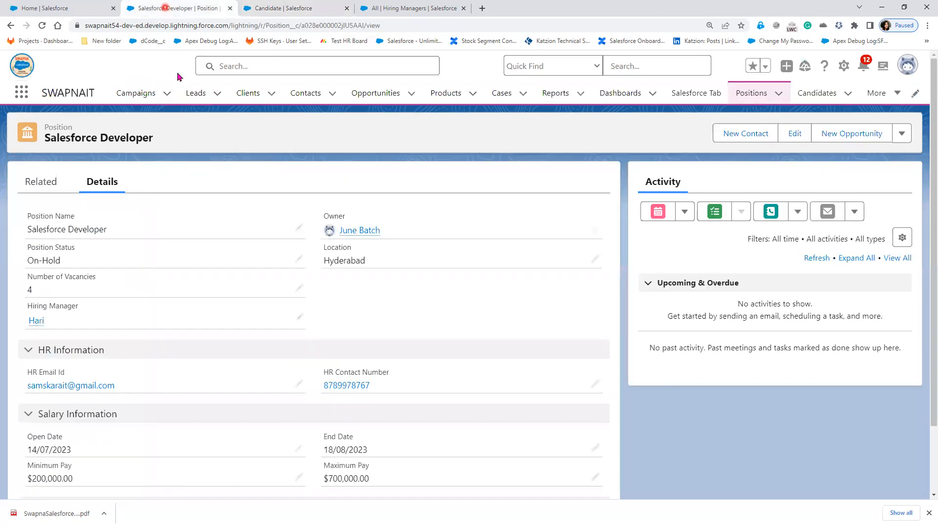
# - Open the existing candidate record from the Candidates list, then return to the master-detail error
pyautogui.click(808, 96)
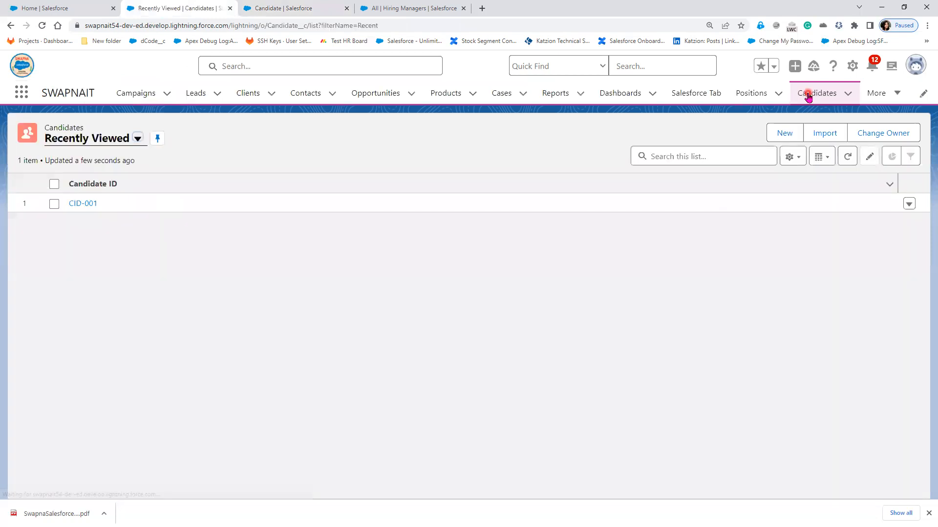
pyautogui.click(76, 204)
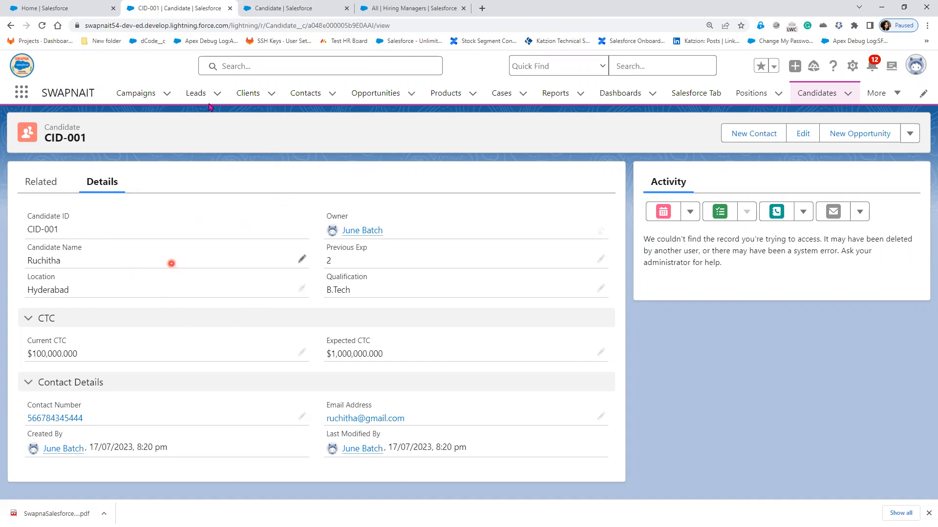
pyautogui.click(293, 7)
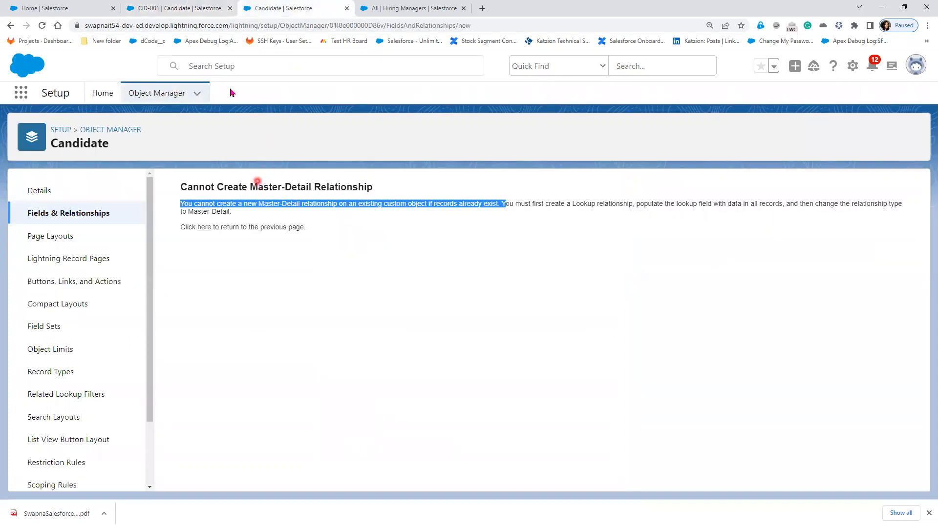
pyautogui.click(171, 9)
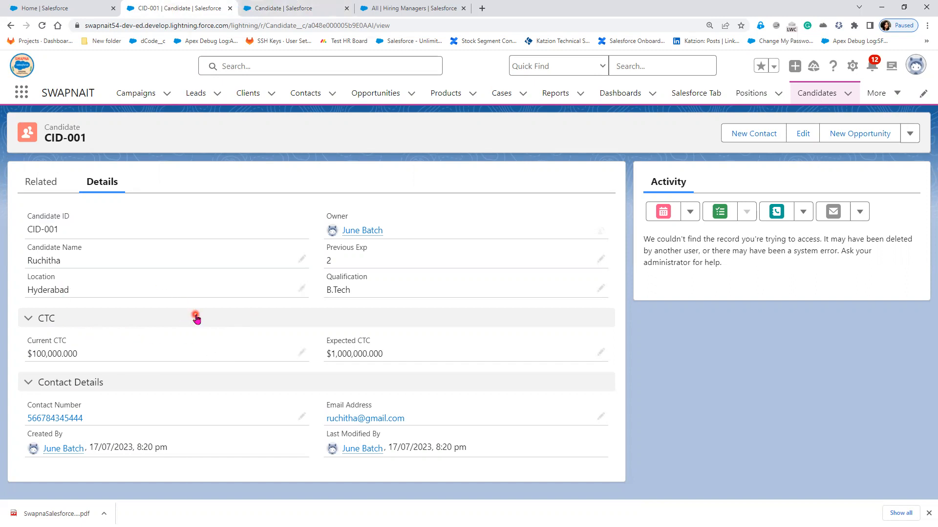
pyautogui.click(423, 151)
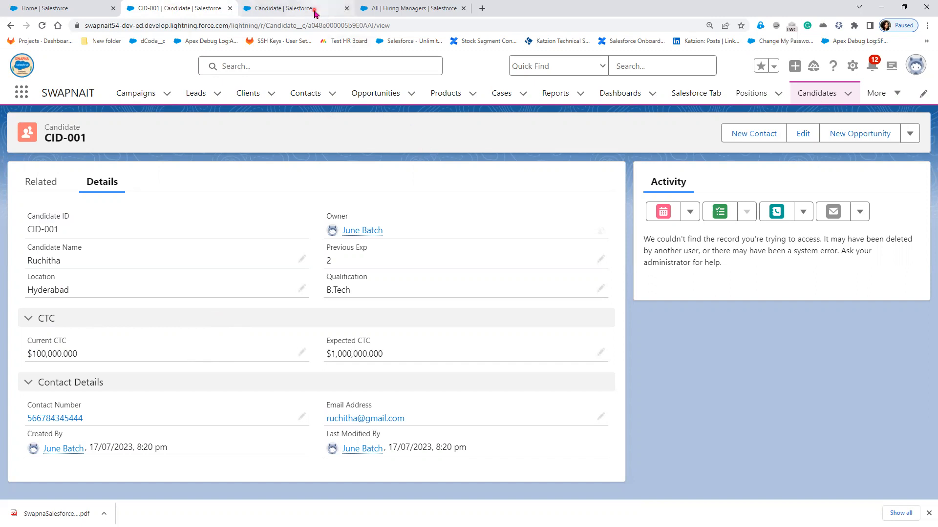
pyautogui.click(313, 9)
pyautogui.hotkey('alt', 'Tab')
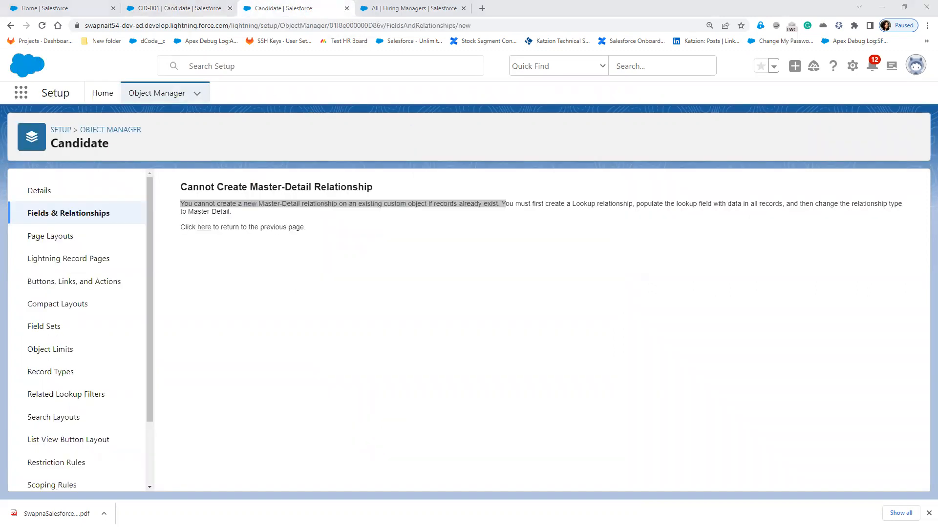
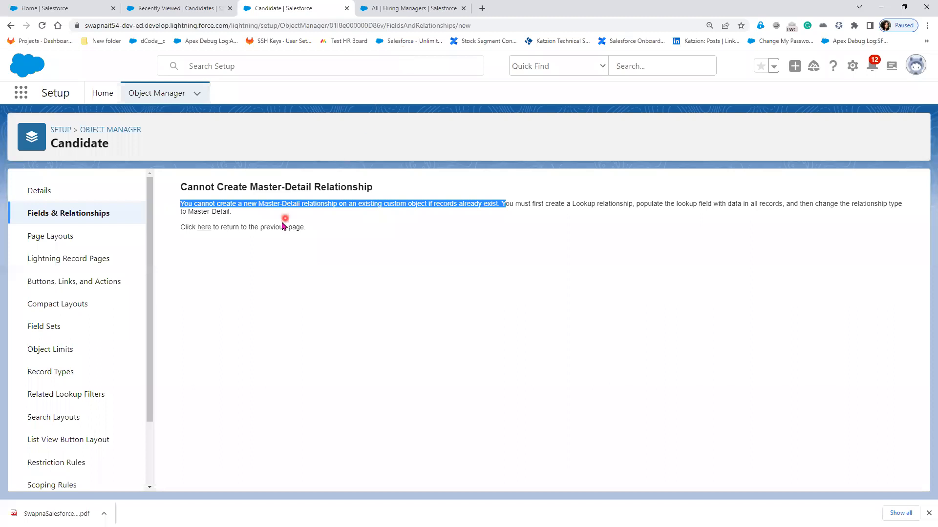
# - Follow the 'here' link from the master-detail error back to Candidate's Fields & Relationships list
pyautogui.click(207, 226)
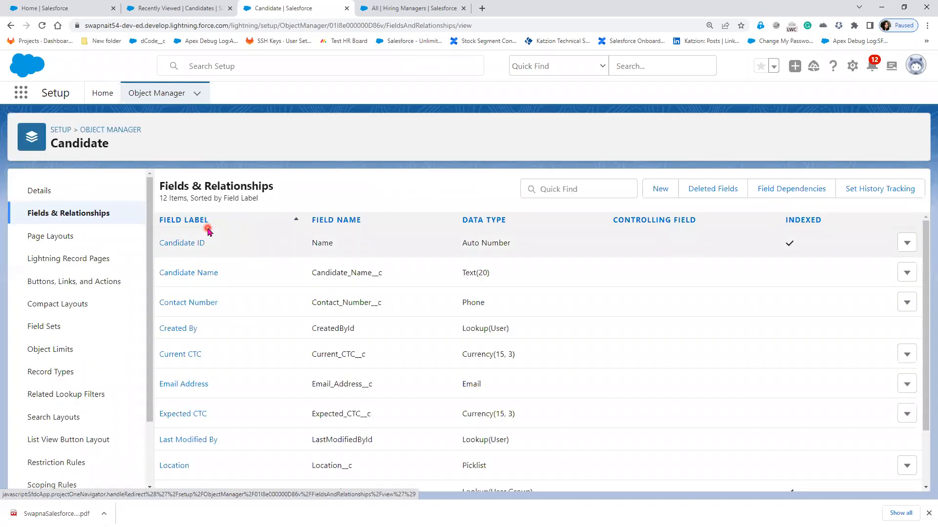
# - Start a new Master-Detail Relationship field on Candidate related to the Position object
pyautogui.scroll(-2, 571, 406)
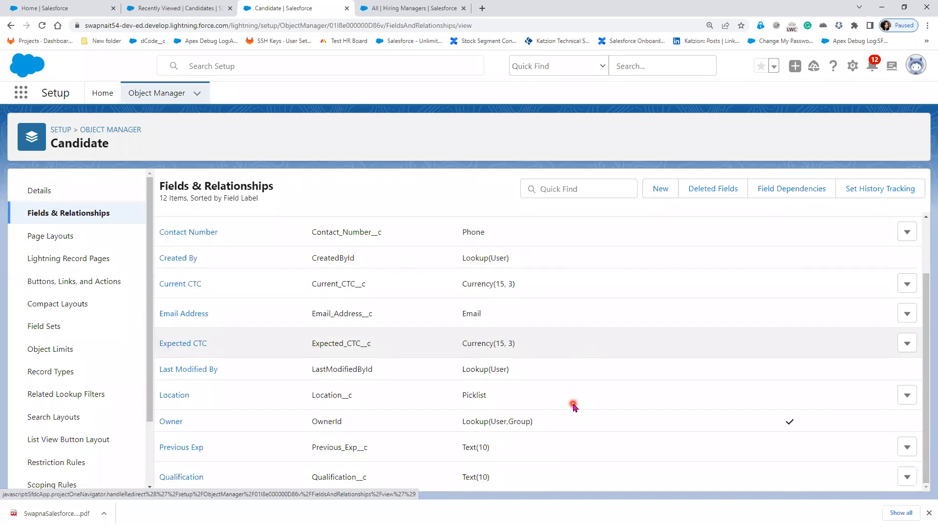
pyautogui.click(661, 190)
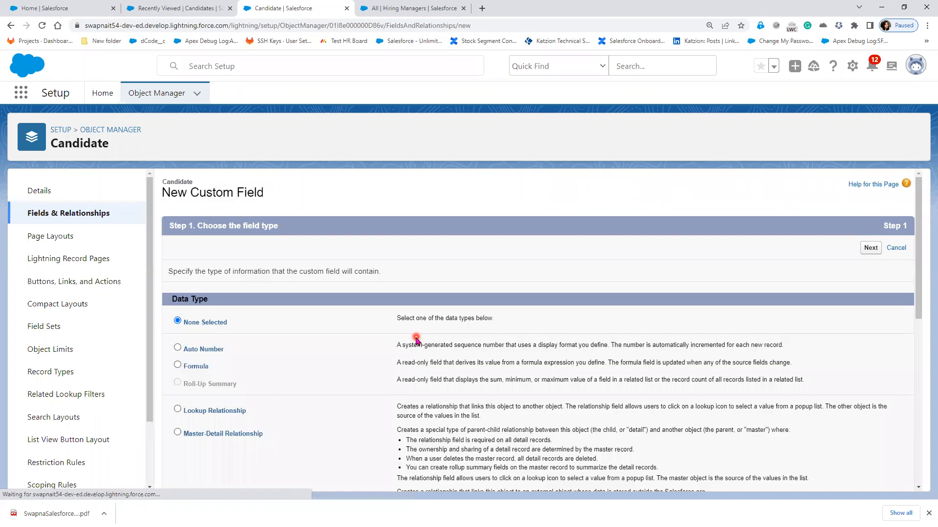
pyautogui.click(243, 434)
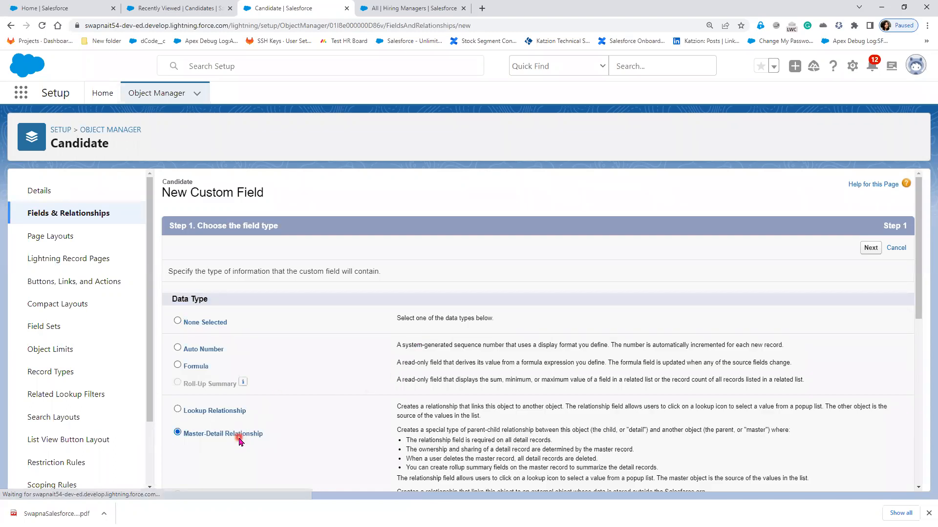
pyautogui.click(871, 249)
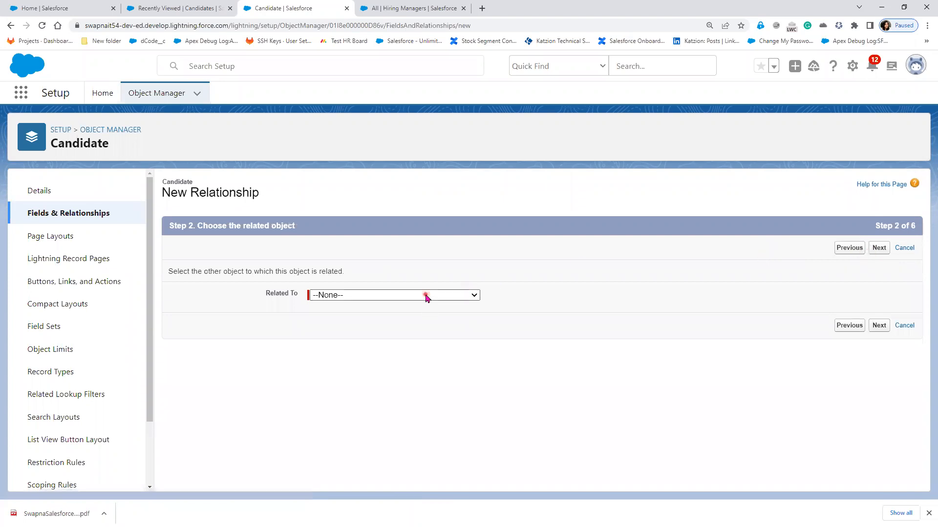
pyautogui.click(424, 295)
pyautogui.scroll(-2, 429, 446)
pyautogui.scroll(-5, 429, 447)
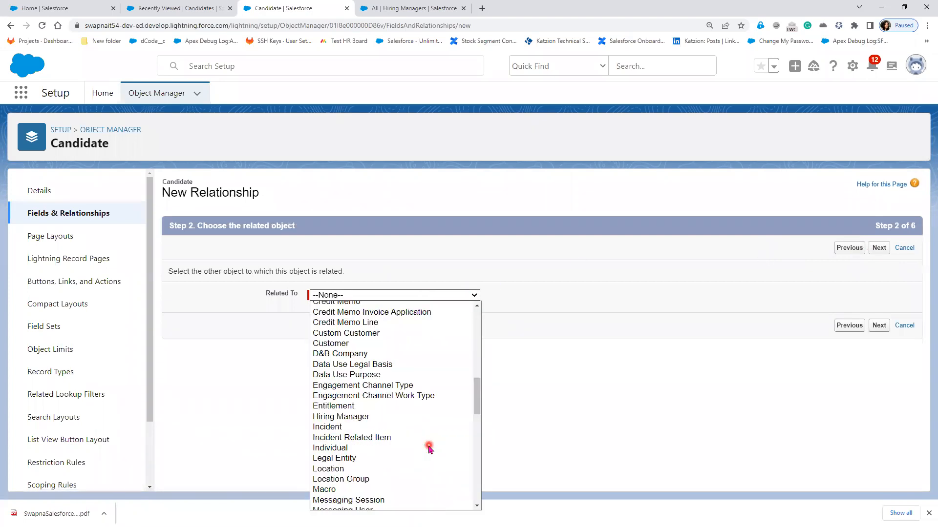
pyautogui.scroll(-10, 429, 448)
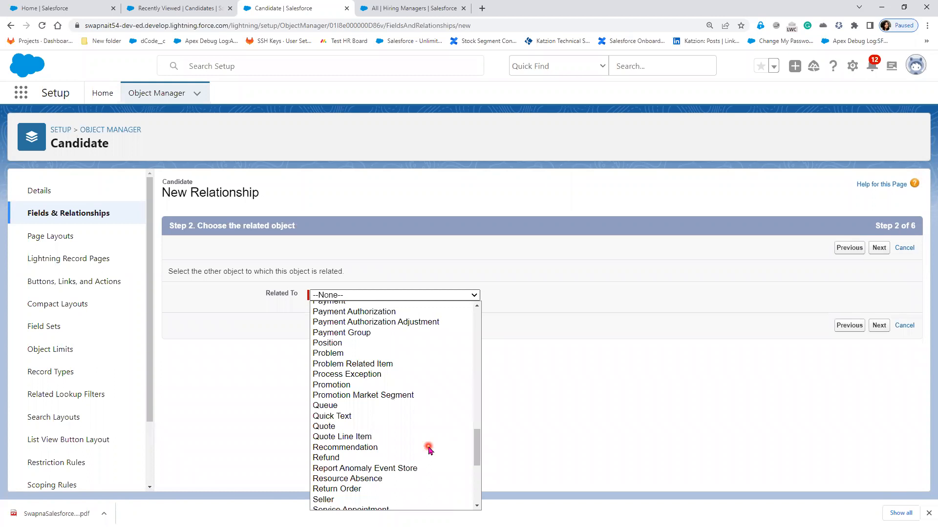
pyautogui.scroll(-3, 427, 448)
pyautogui.scroll(3, 426, 448)
pyautogui.click(340, 344)
pyautogui.click(878, 332)
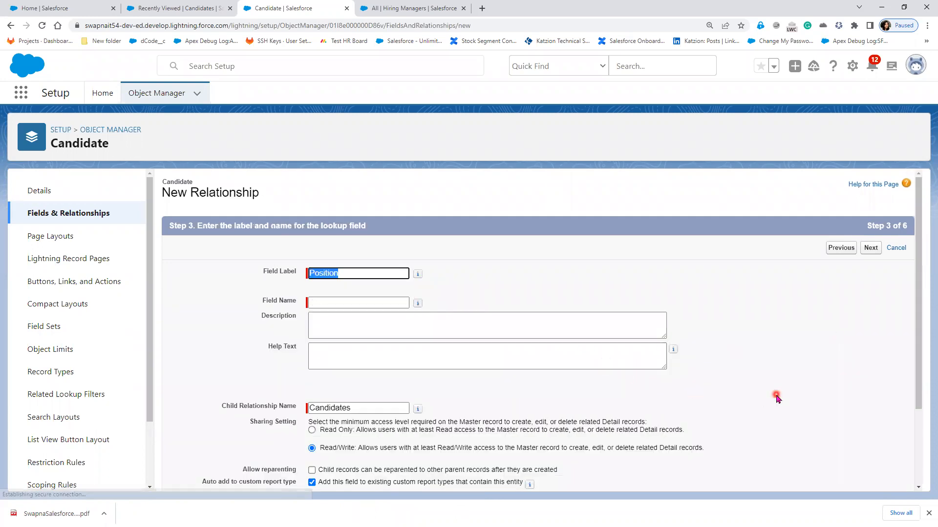
# - Highlight the sharing and reparenting explanations, then save the field with default security, layouts and related list
pyautogui.scroll(-2, 777, 398)
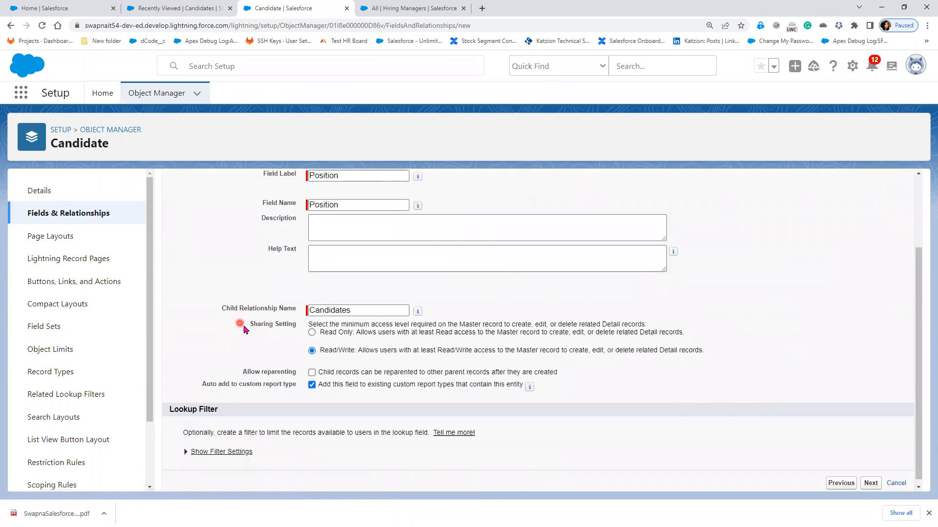
pyautogui.moveTo(244, 327); pyautogui.dragTo(702, 358)
pyautogui.moveTo(242, 372); pyautogui.dragTo(558, 374)
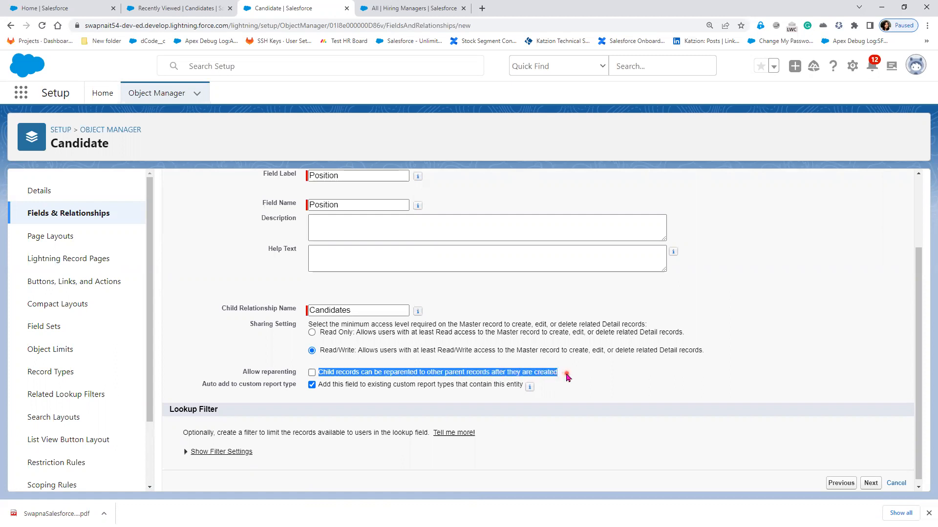
pyautogui.click(567, 376)
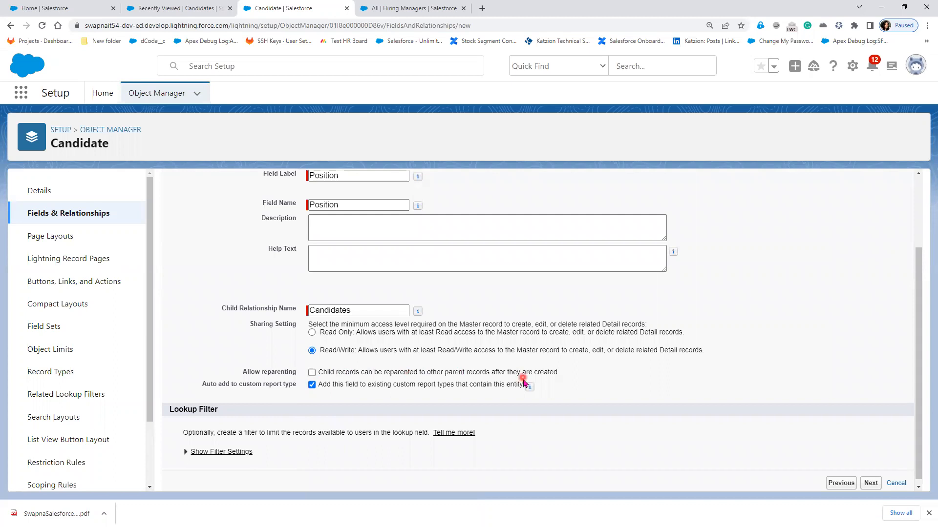
pyautogui.click(870, 483)
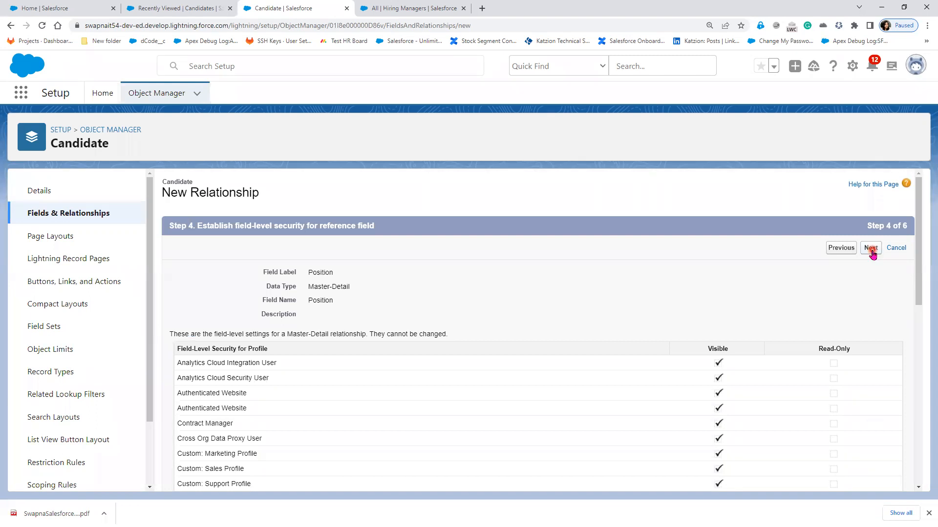
pyautogui.click(871, 250)
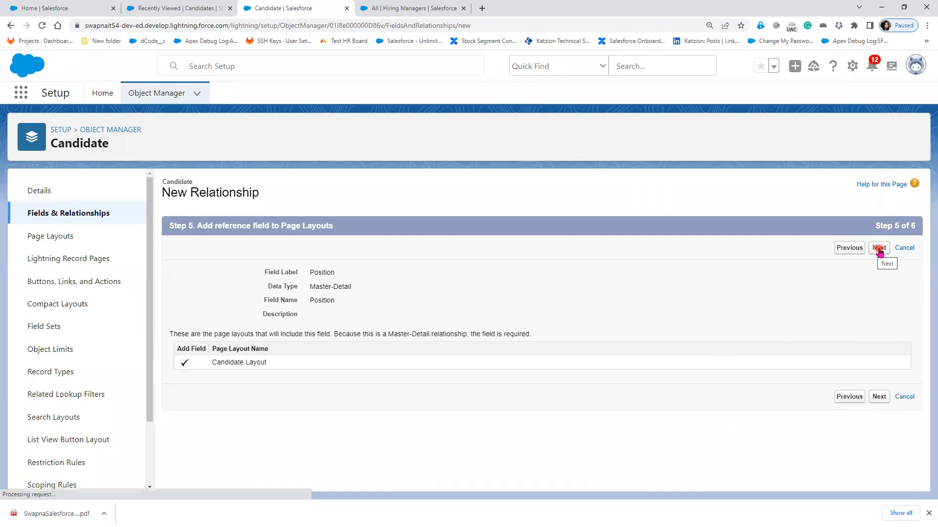
pyautogui.click(879, 250)
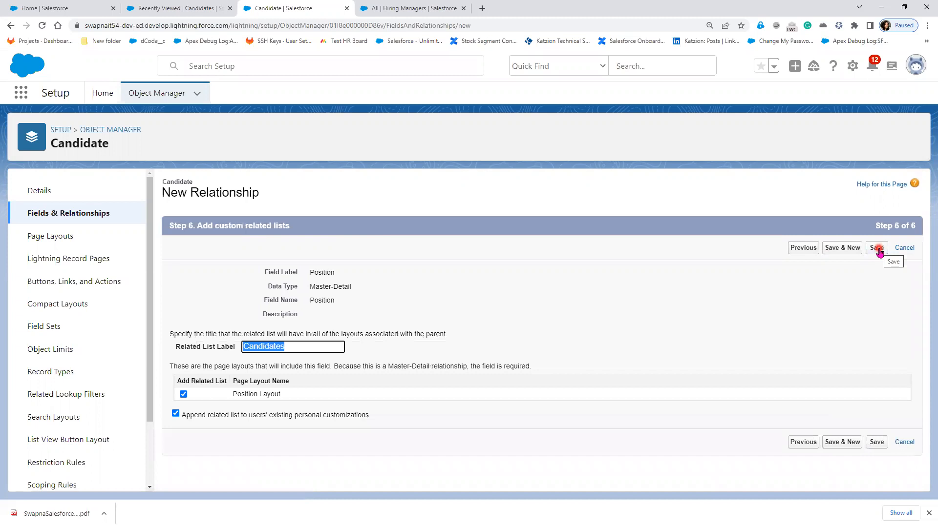
pyautogui.click(883, 445)
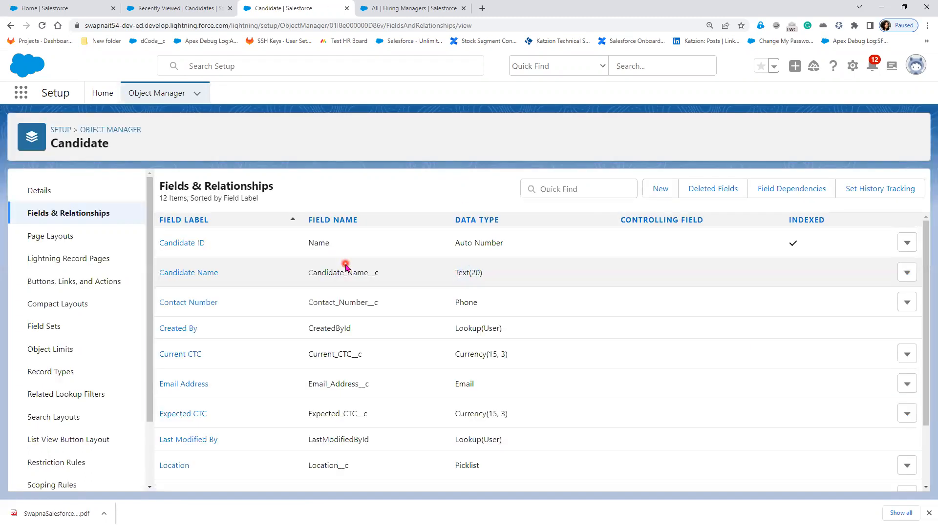
# - Highlight the new Position field's Master-Detail(Position) type and its API name
pyautogui.scroll(-2, 518, 420)
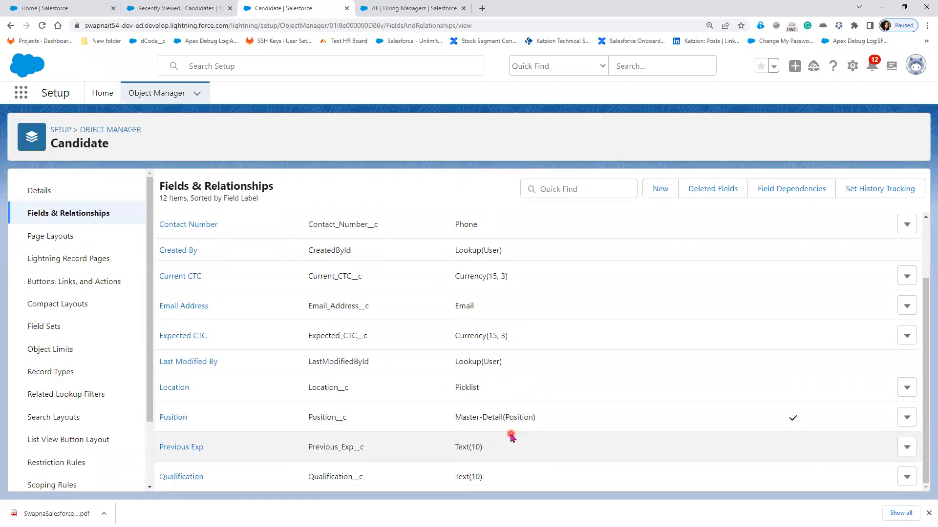
pyautogui.moveTo(546, 419); pyautogui.dragTo(442, 424)
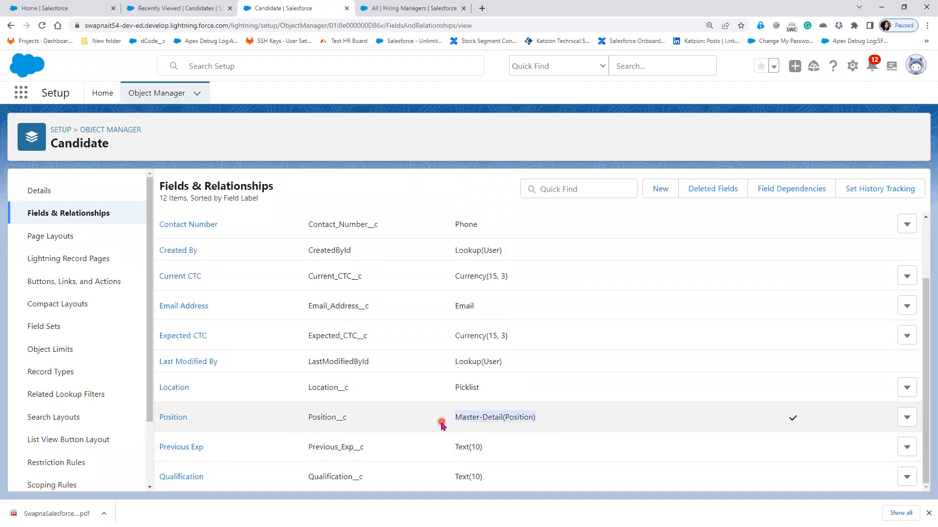
pyautogui.moveTo(303, 417); pyautogui.dragTo(368, 416)
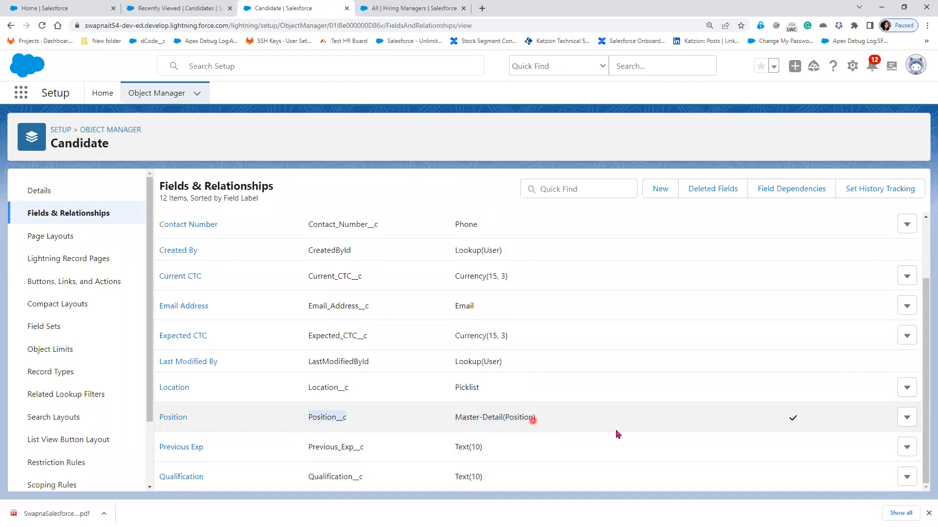
pyautogui.scroll(2, 616, 433)
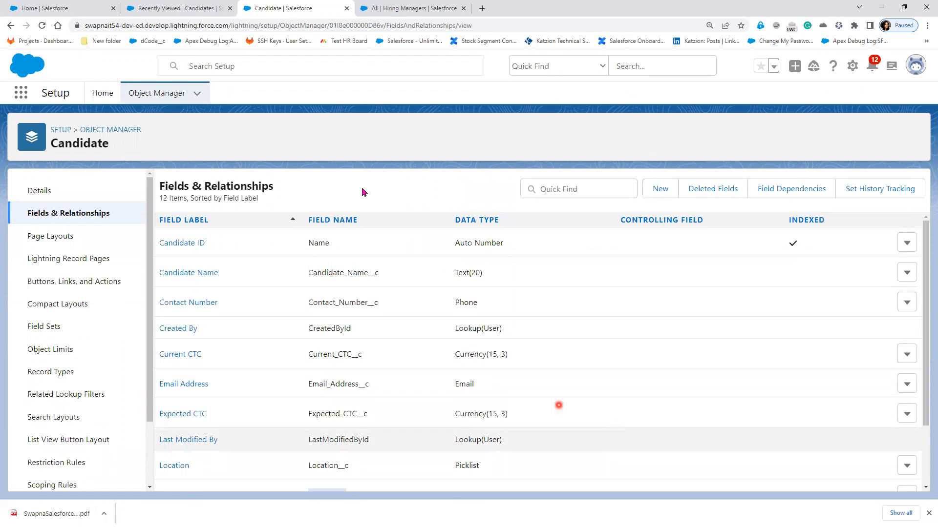
# - Reload the recently viewed Candidates list and start a new candidate record
pyautogui.click(145, 8)
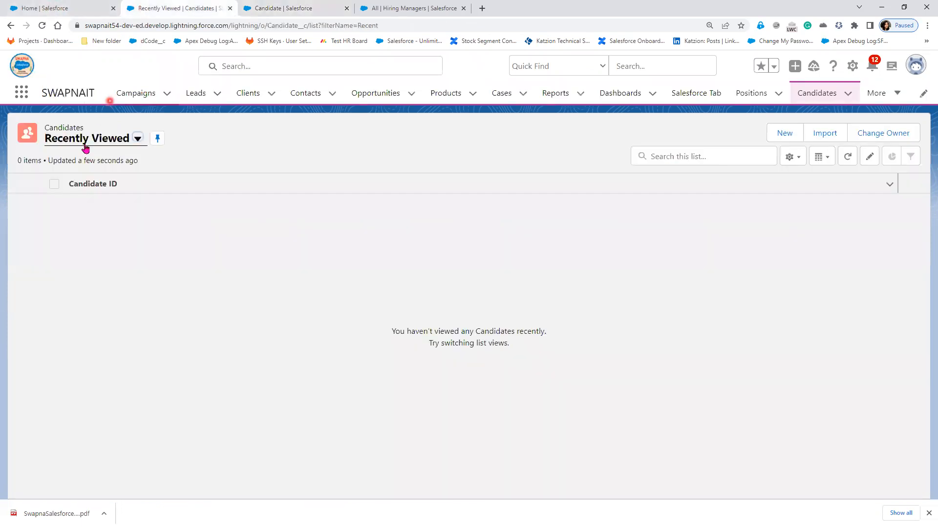
pyautogui.click(41, 25)
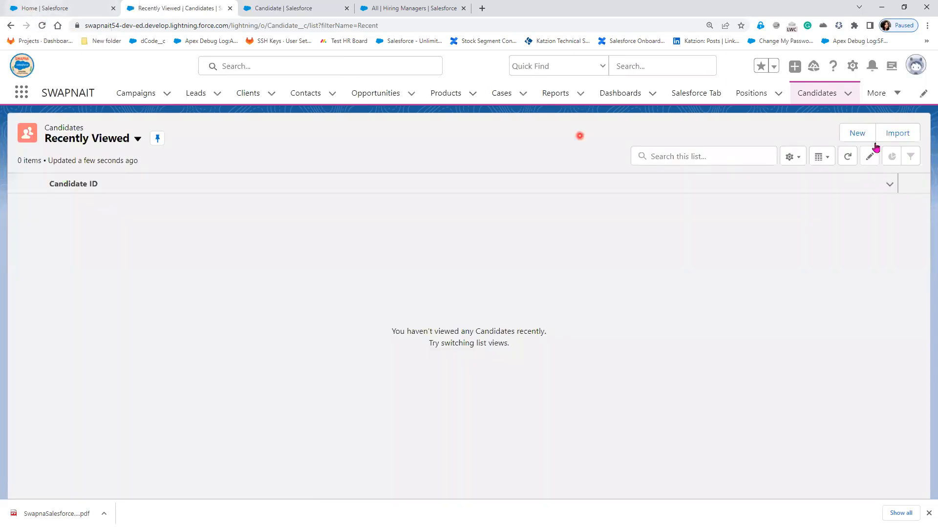
pyautogui.click(865, 134)
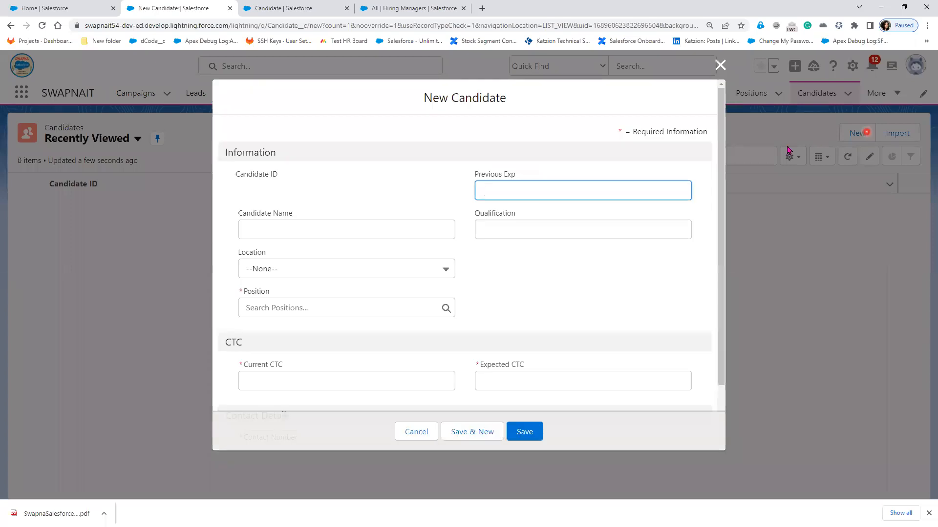
pyautogui.click(463, 299)
pyautogui.scroll(-3, 463, 299)
pyautogui.scroll(3, 462, 299)
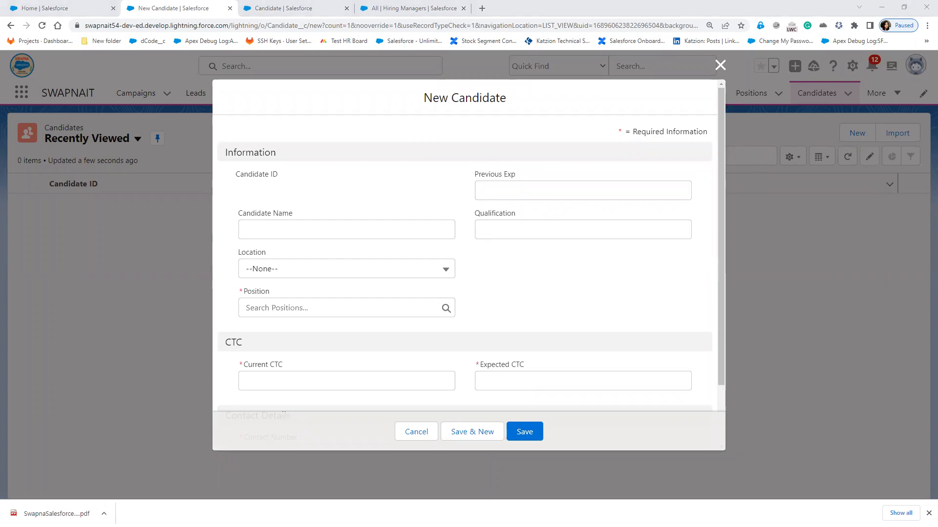
# - Enter the candidate's name, 2 years' experience, qualification, Hyderabad location and Salesforce Developer position
pyautogui.click(346, 236)
pyautogui.write('Lath')
pyautogui.click(494, 192)
pyautogui.write('2')
pyautogui.click(489, 226)
pyautogui.write('B.Tech')
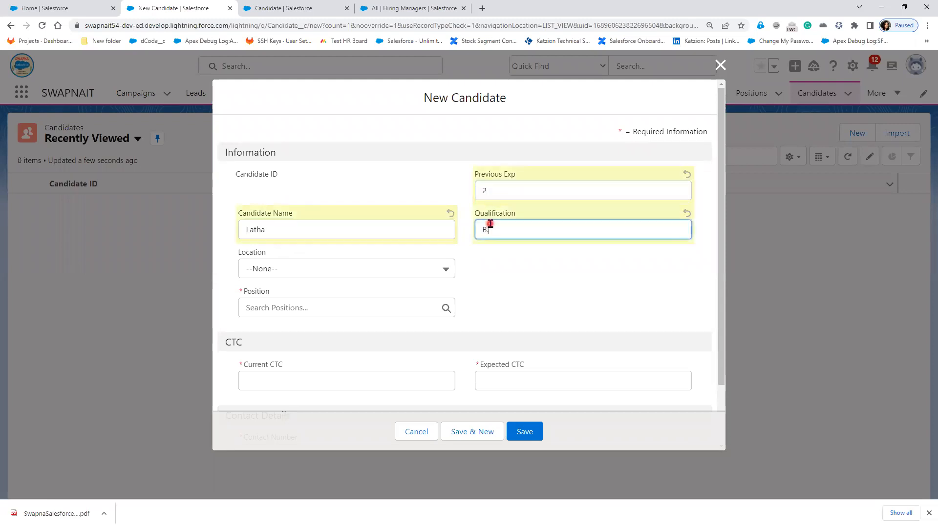
pyautogui.click(341, 269)
pyautogui.click(335, 314)
pyautogui.click(331, 308)
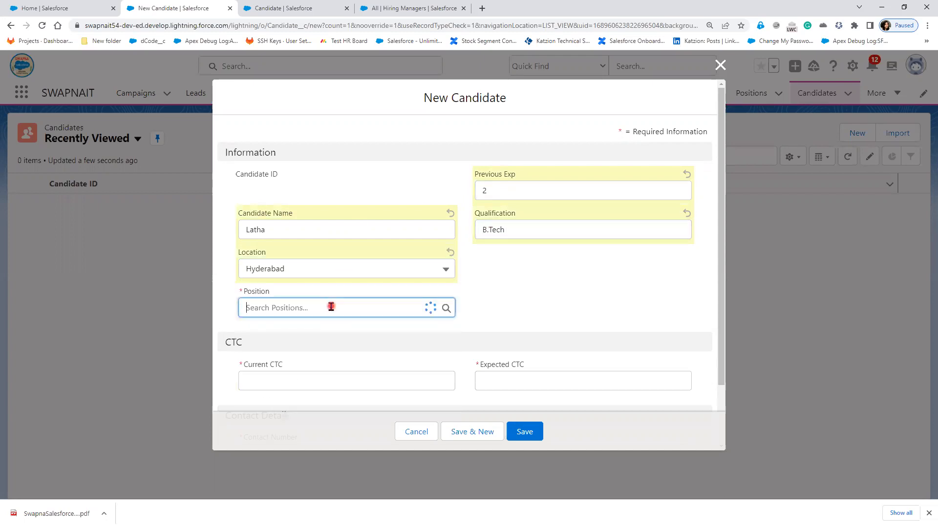
pyautogui.click(324, 359)
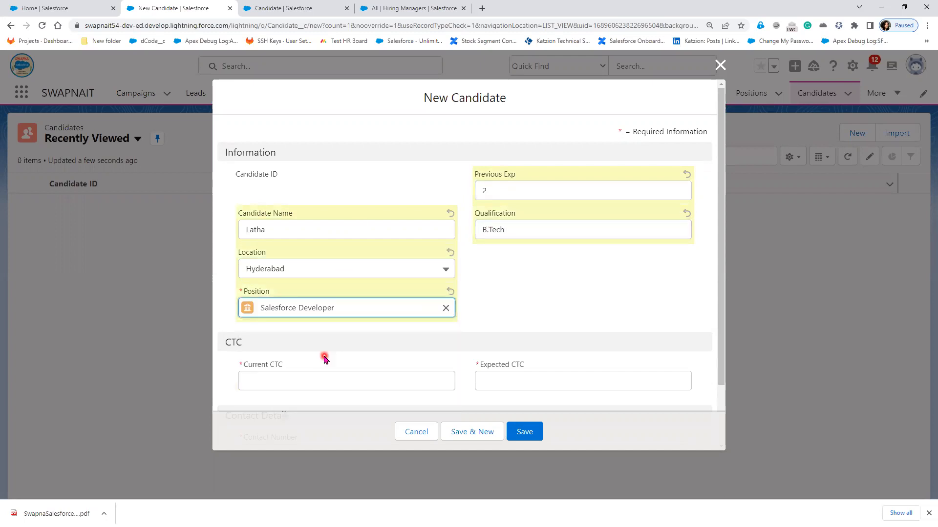
# - Enter a current CTC of 4,00,000 and an expected CTC of 6000
pyautogui.scroll(-2, 324, 342)
pyautogui.click(321, 308)
pyautogui.write('4,00,000')
pyautogui.click(537, 271)
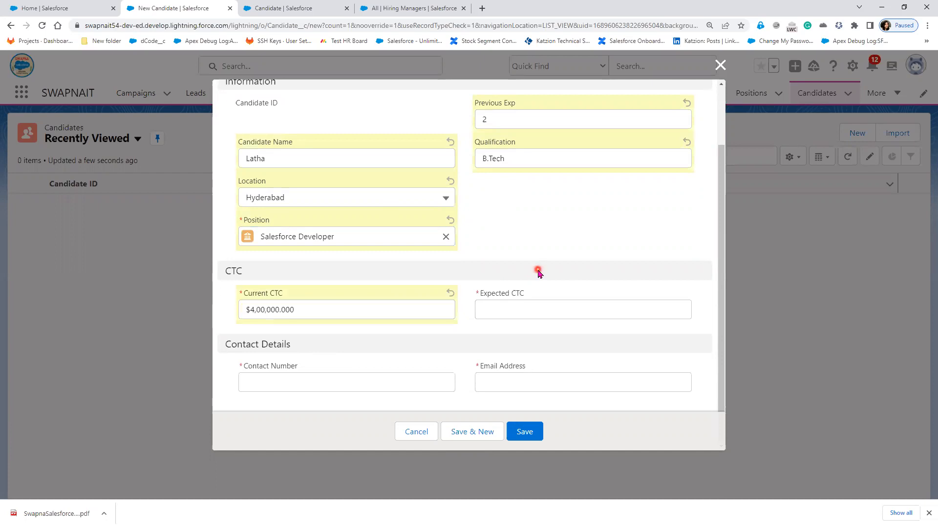
pyautogui.click(495, 309)
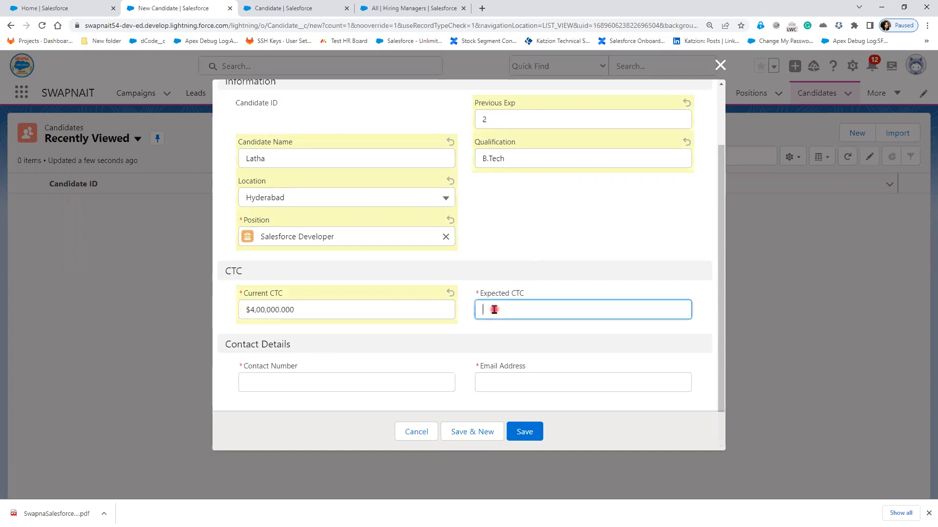
pyautogui.write('600000')
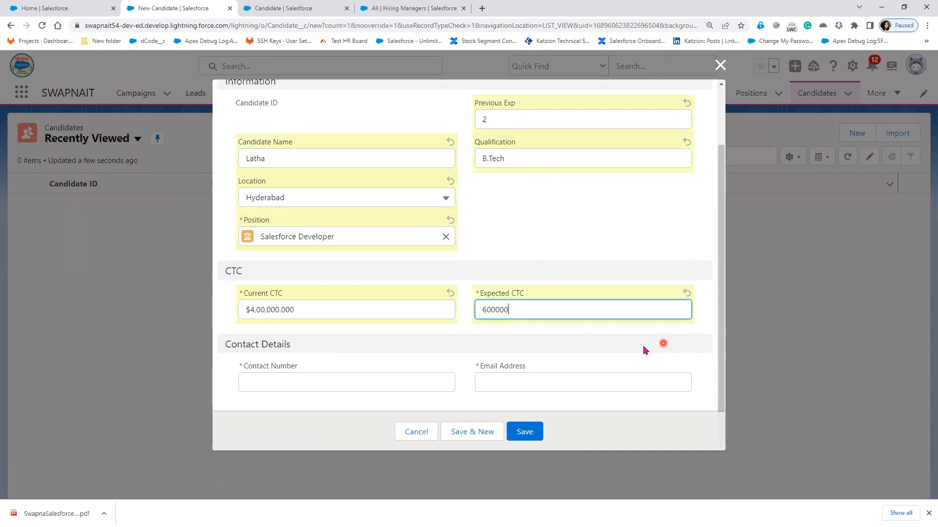
pyautogui.click(629, 347)
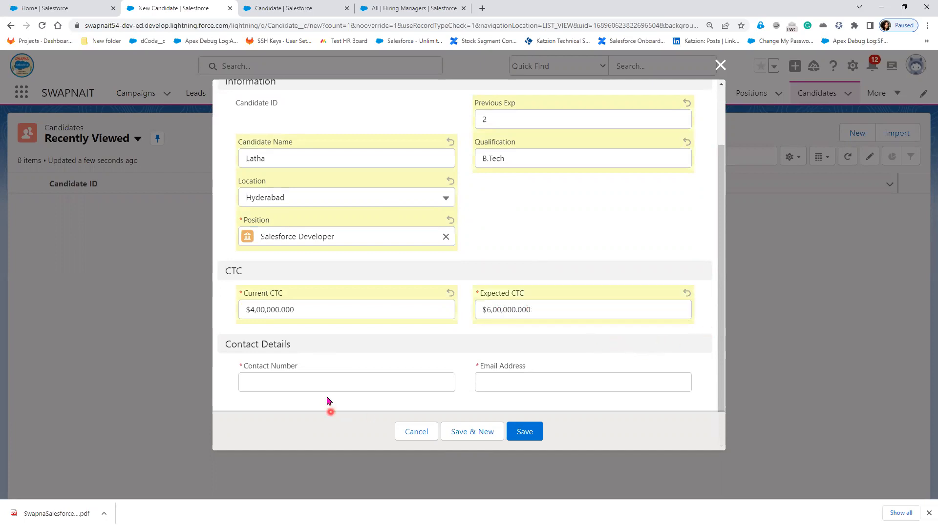
# - Fill in the contact number and e-mail, save the candidate, and snip its details section
pyautogui.click(312, 386)
pyautogui.write('455543434')
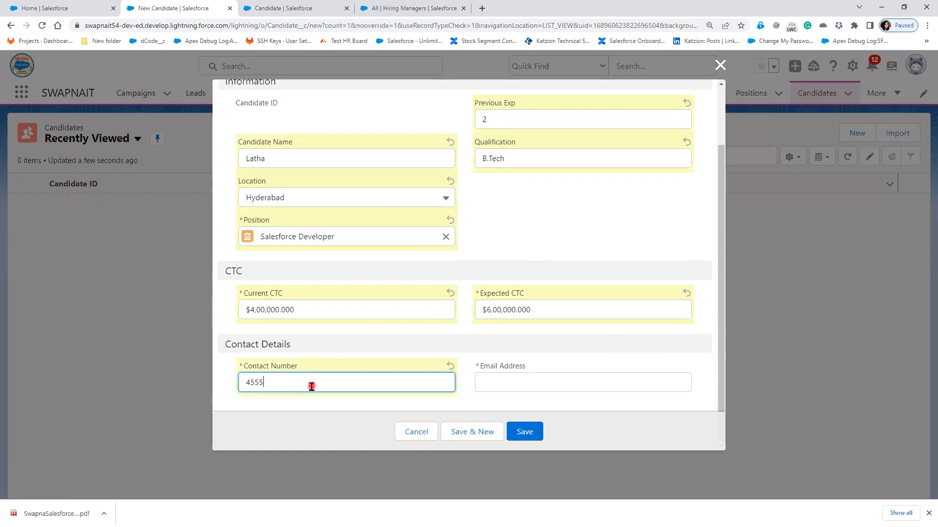
pyautogui.click(519, 387)
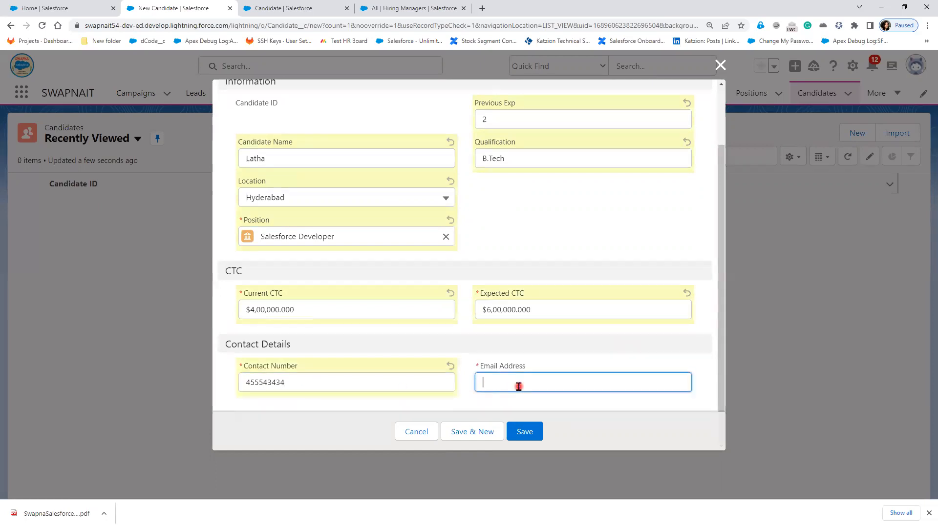
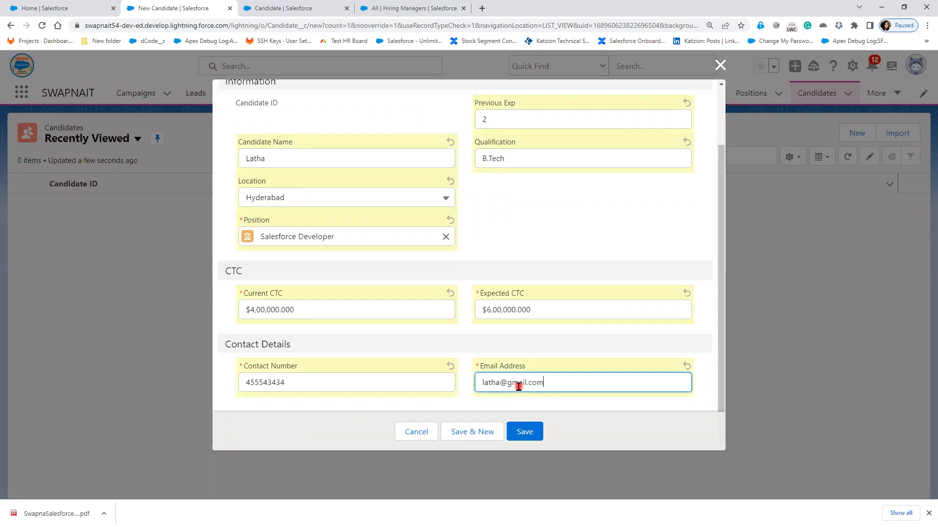
pyautogui.click(536, 431)
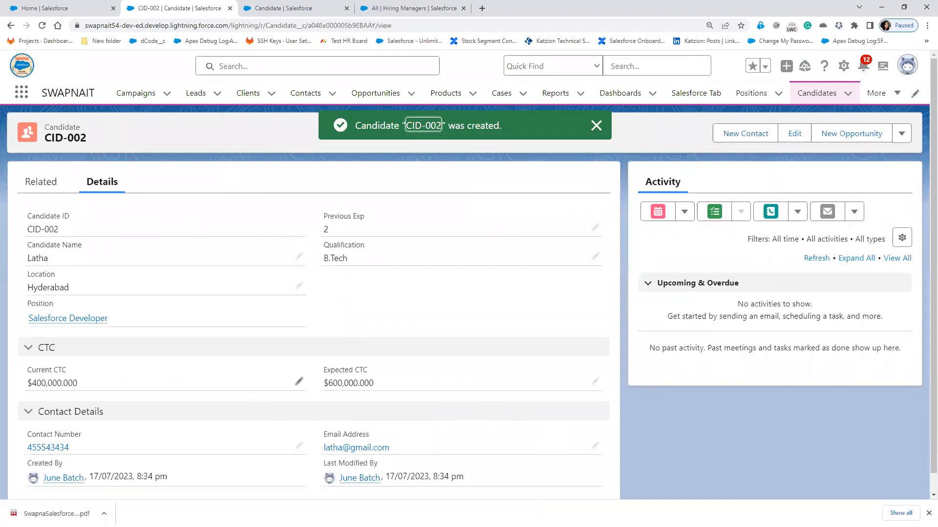
pyautogui.click(16, 97)
pyautogui.moveTo(14, 170); pyautogui.dragTo(610, 301)
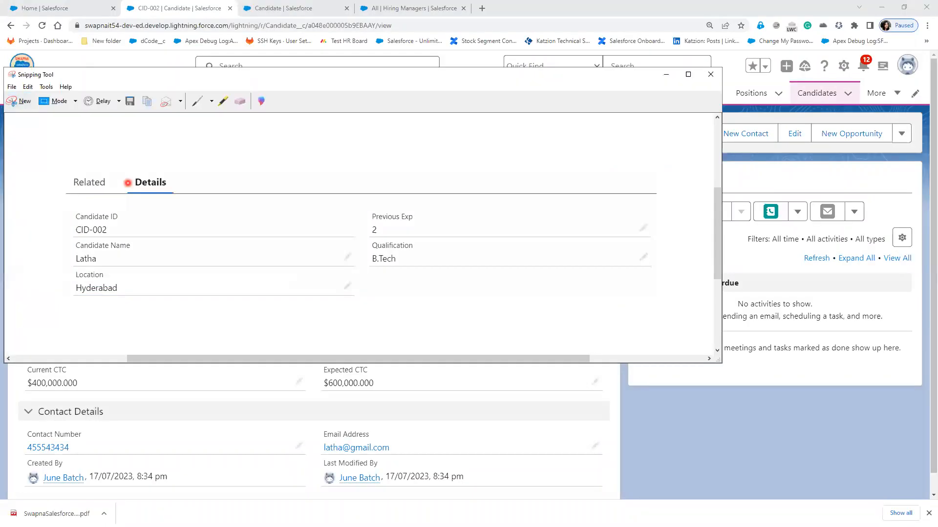
# - Paste the CID-002 details snip below the first candidate card in Paint, then minimize Paint and Snipping Tool
pyautogui.hotkey('alt', 'Tab')
pyautogui.scroll(-5, 222, 395)
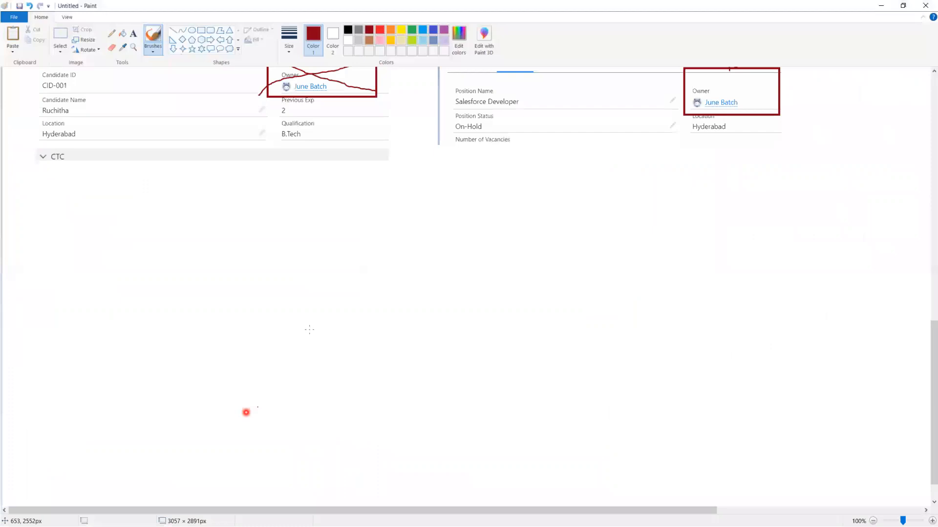
pyautogui.scroll(3, 300, 359)
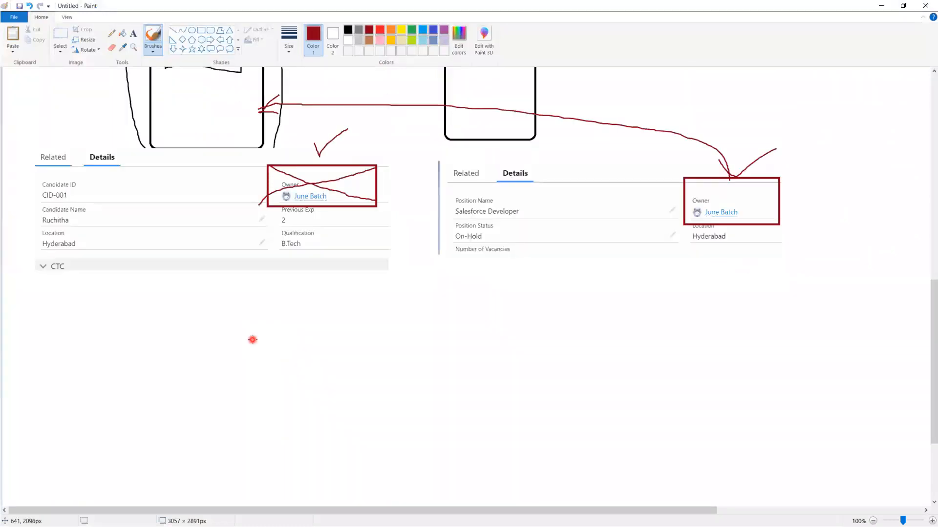
pyautogui.hotkey('ctrl', 'v')
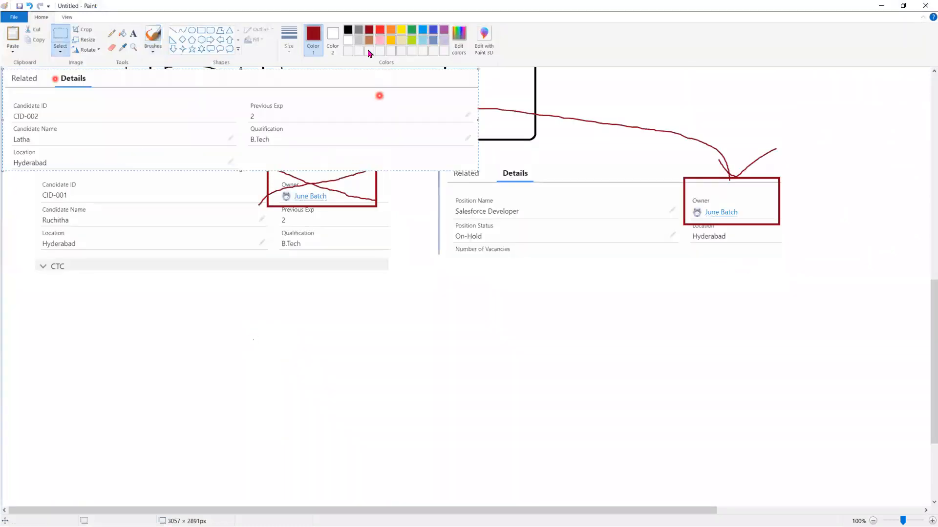
pyautogui.moveTo(341, 98); pyautogui.dragTo(376, 312)
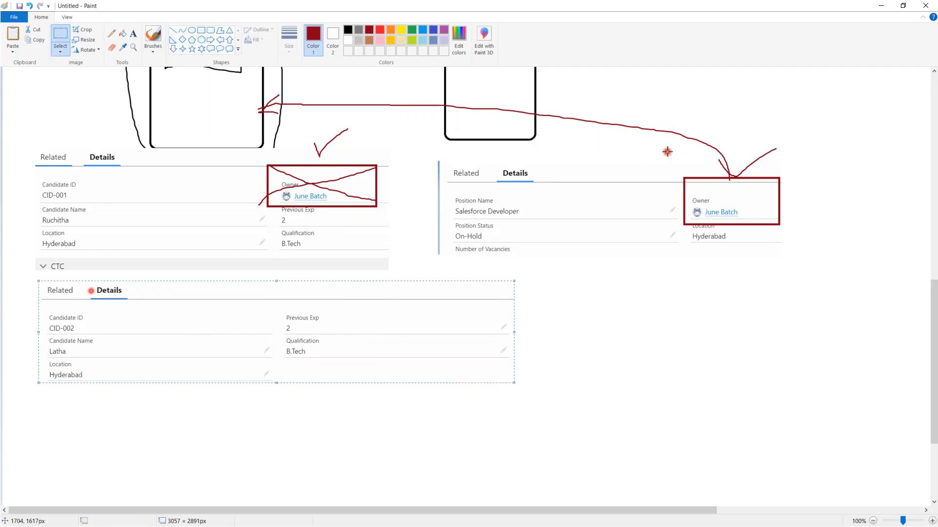
pyautogui.scroll(7, 339, 365)
pyautogui.scroll(-9, 339, 365)
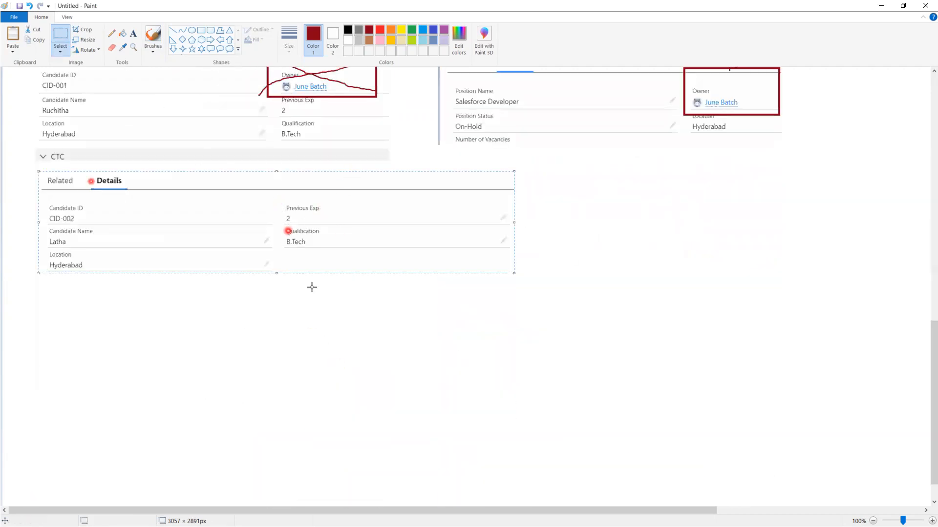
pyautogui.scroll(5, 340, 332)
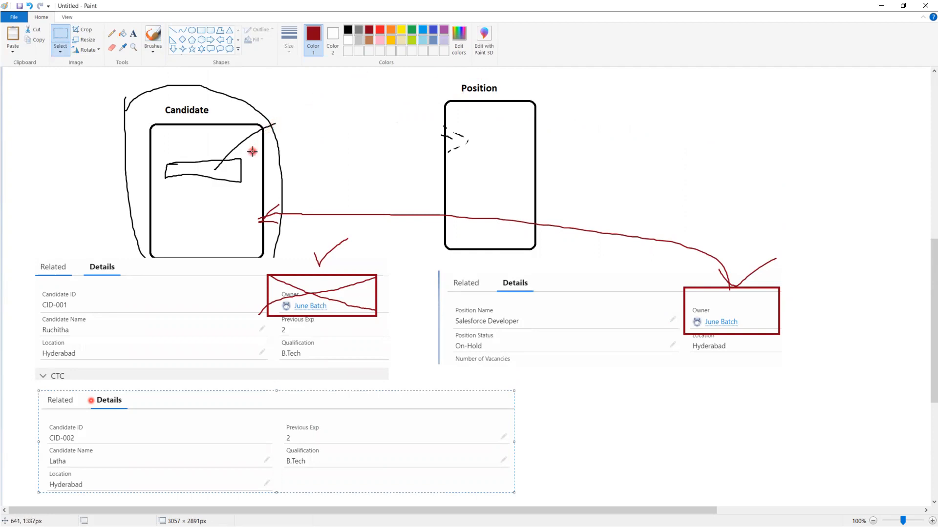
pyautogui.click(881, 5)
pyautogui.click(664, 74)
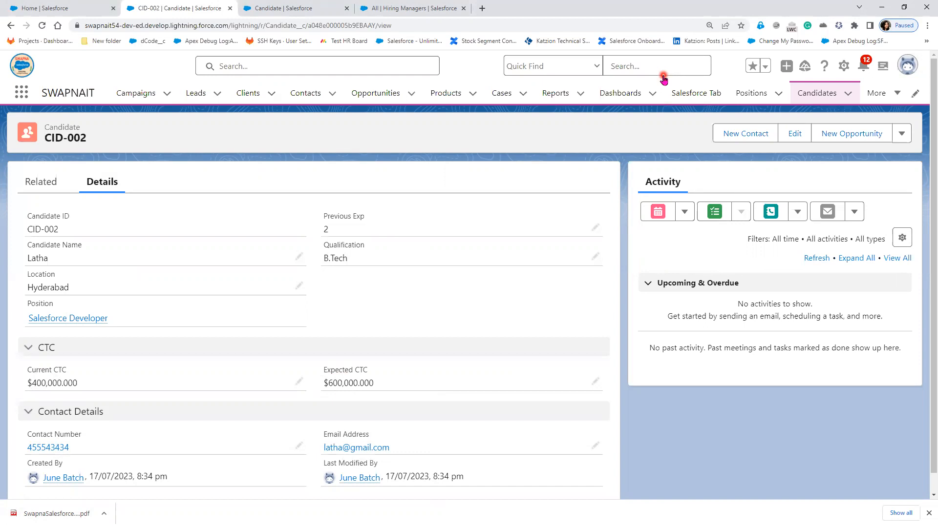
# - Open CID-002's Salesforce Developer position in a new tab and choose Clone from its actions
pyautogui.scroll(-1, 387, 346)
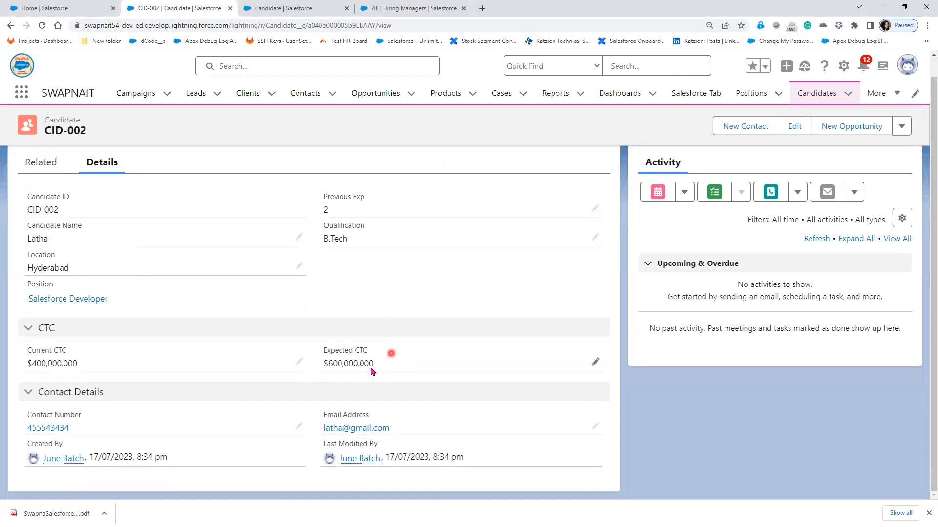
pyautogui.rightClick(62, 303)
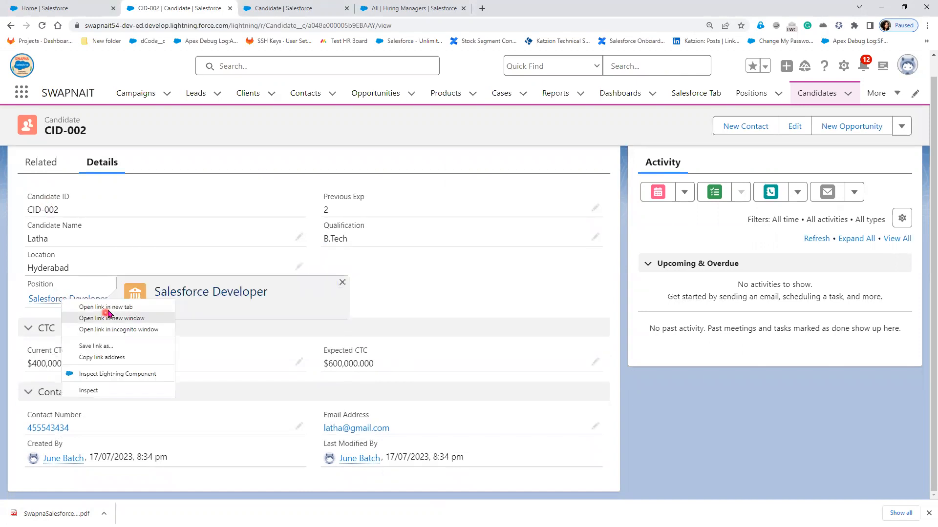
pyautogui.click(110, 308)
pyautogui.click(299, 9)
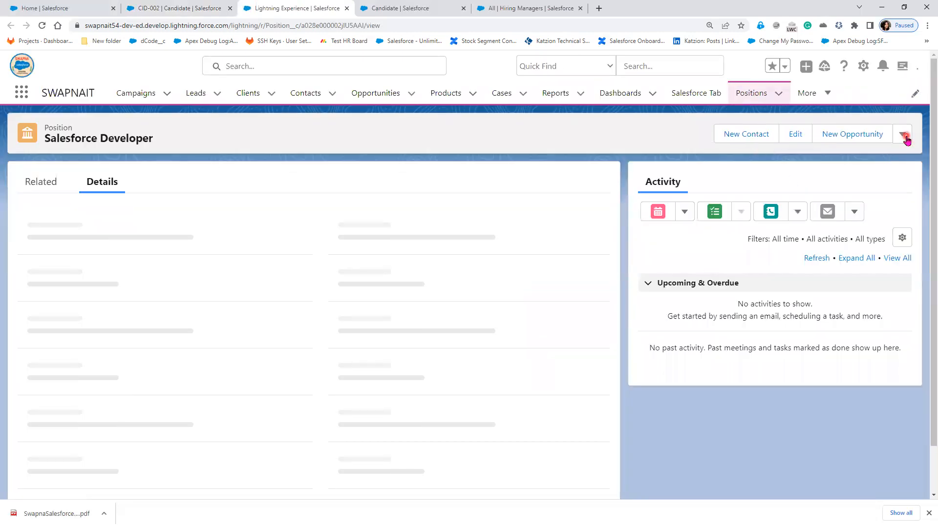
pyautogui.click(904, 138)
pyautogui.click(874, 229)
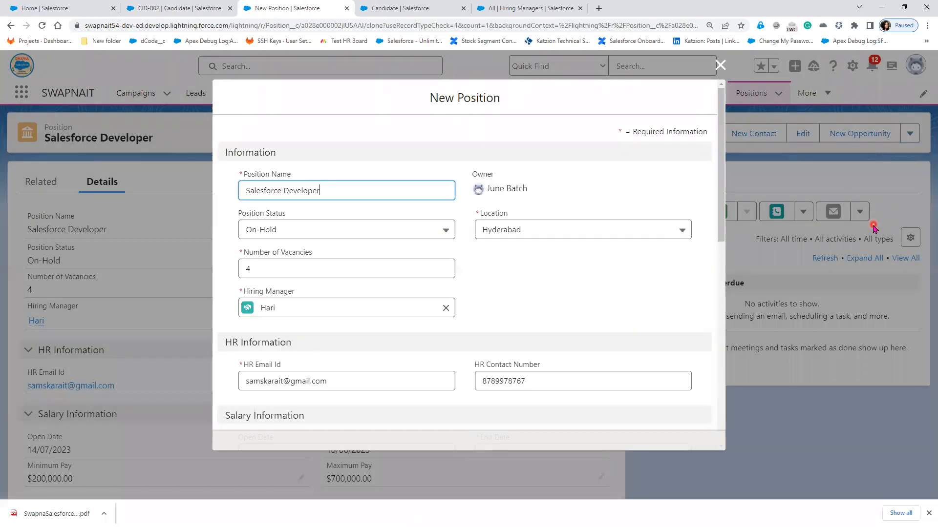
# - Save the cloned position and open the original Salesforce Developer position
pyautogui.click(526, 432)
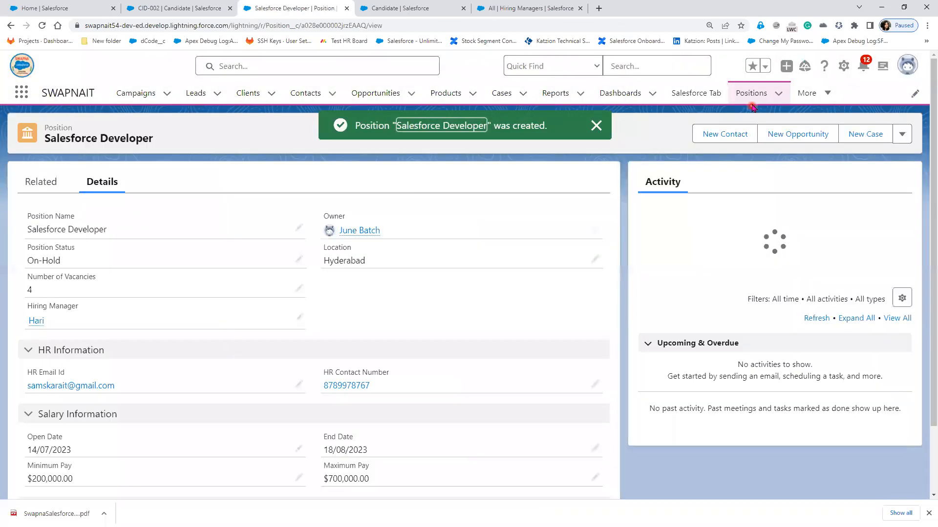
pyautogui.click(752, 94)
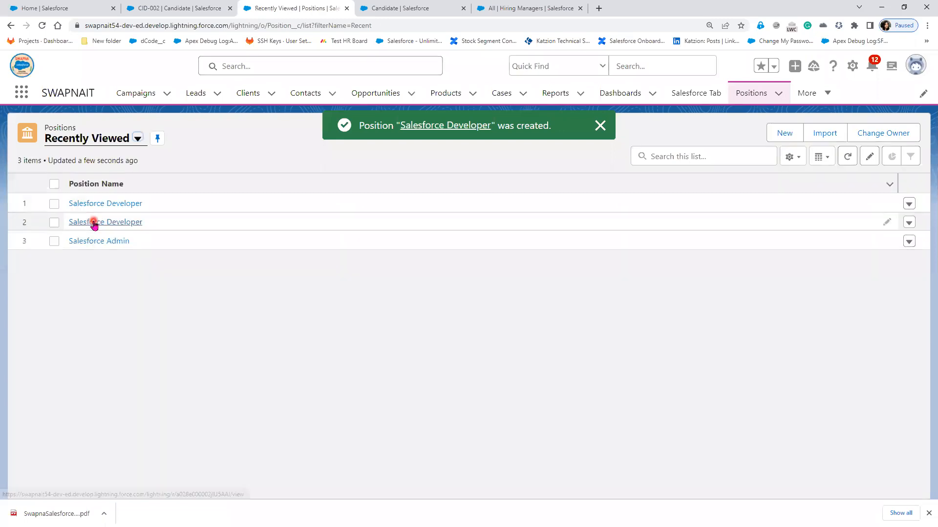
pyautogui.click(94, 222)
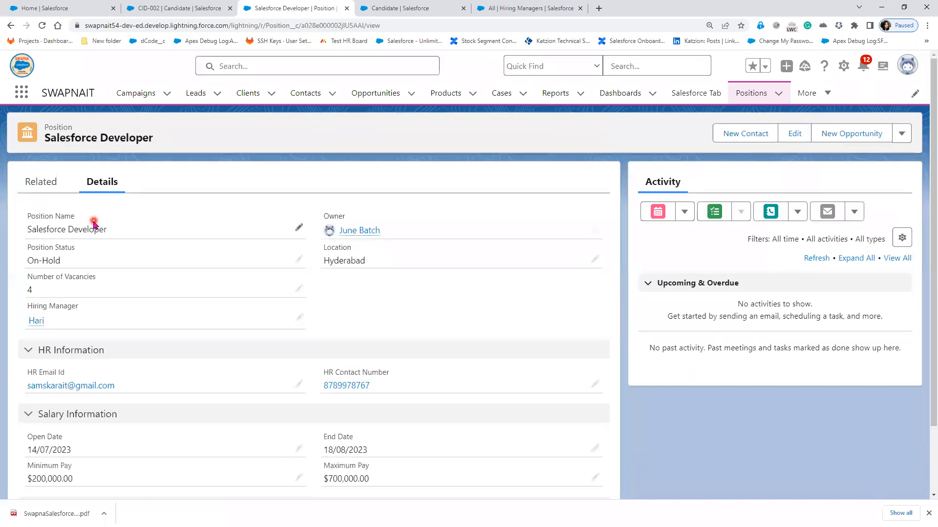
# - Browse the position's related records, then switch back to its Details tab
pyautogui.click(54, 192)
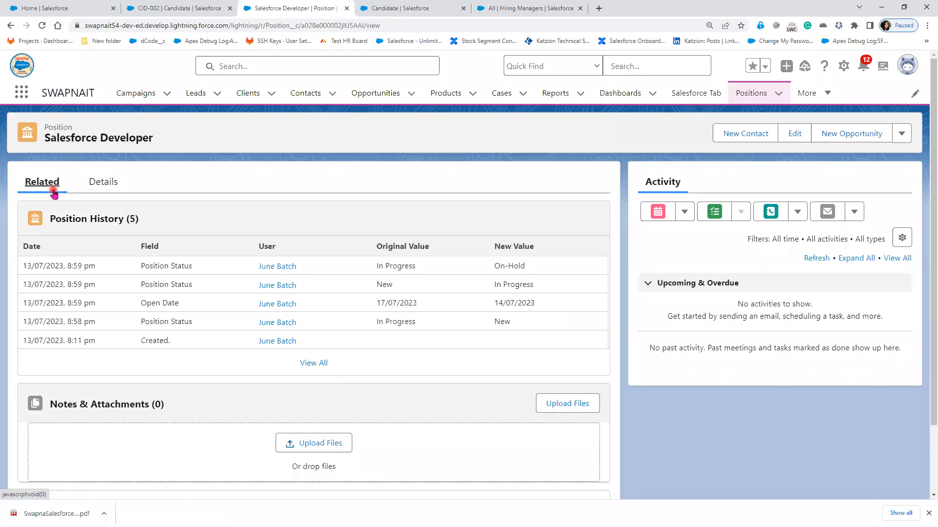
pyautogui.scroll(-1, 166, 395)
pyautogui.scroll(-2, 166, 395)
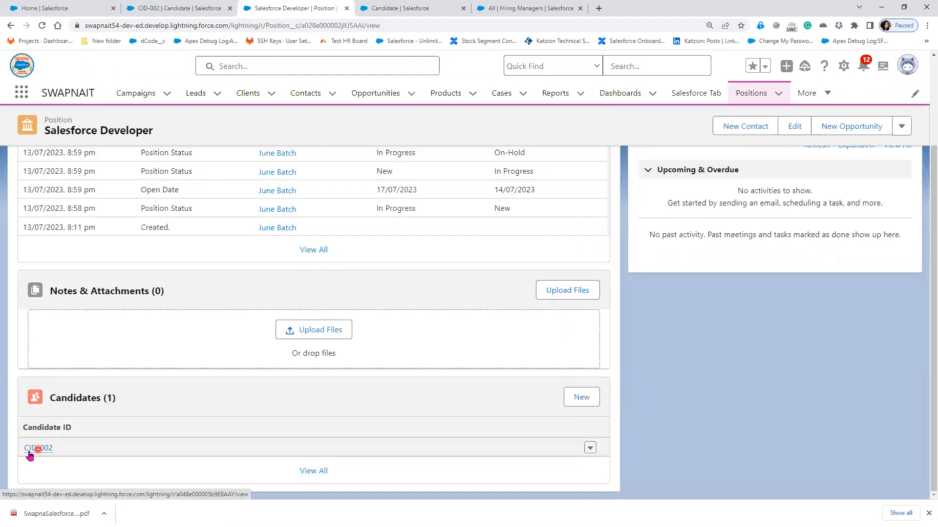
pyautogui.scroll(3, 320, 422)
pyautogui.click(103, 182)
# - Delete the Salesforce Developer position and confirm the deletion
pyautogui.click(902, 134)
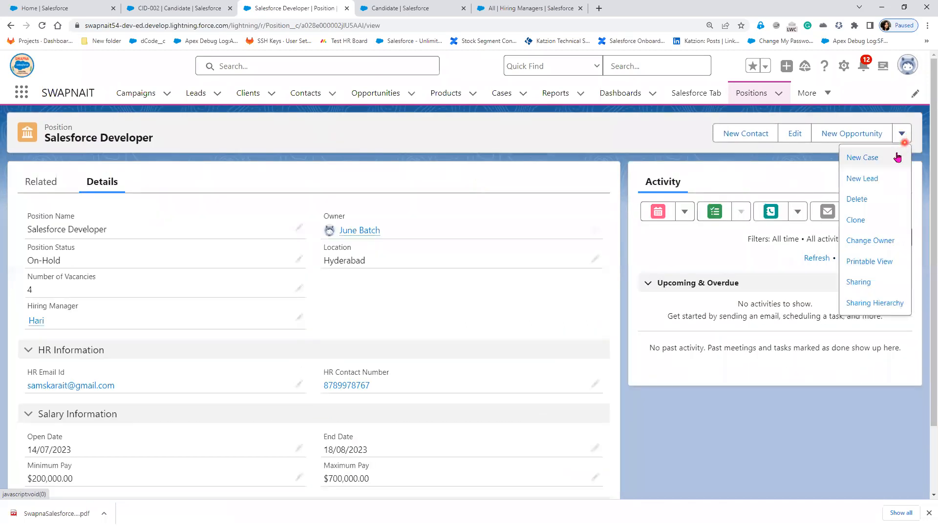
pyautogui.click(862, 204)
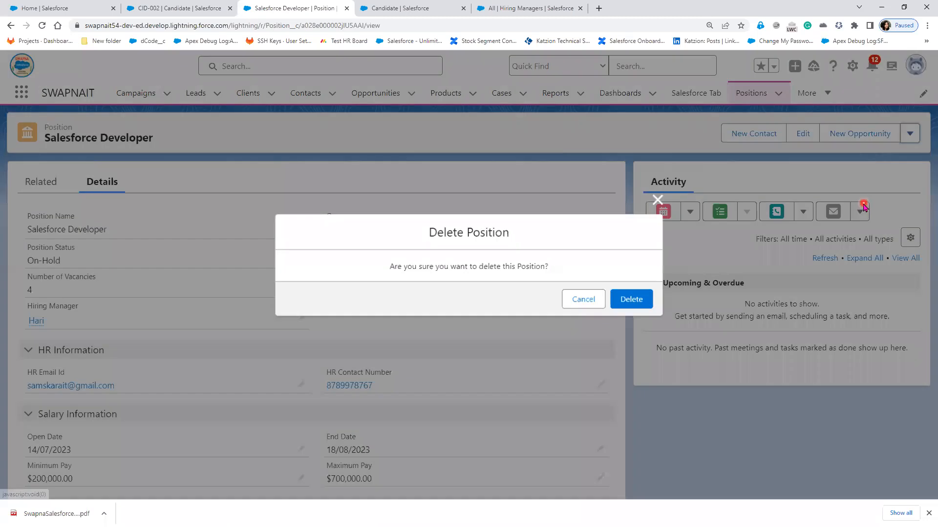
pyautogui.click(631, 303)
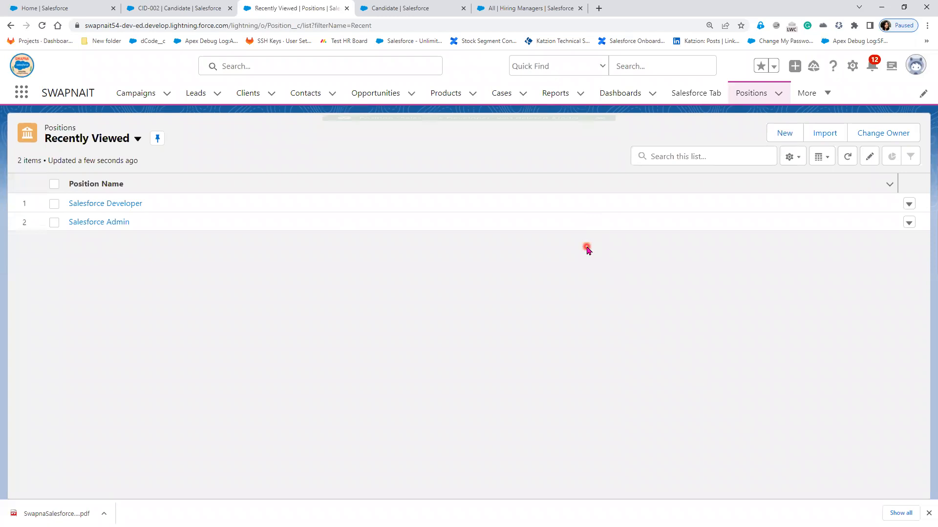
# - Reload the CID-002 candidate tab, then search the App Launcher for 'rec'
pyautogui.click(159, 8)
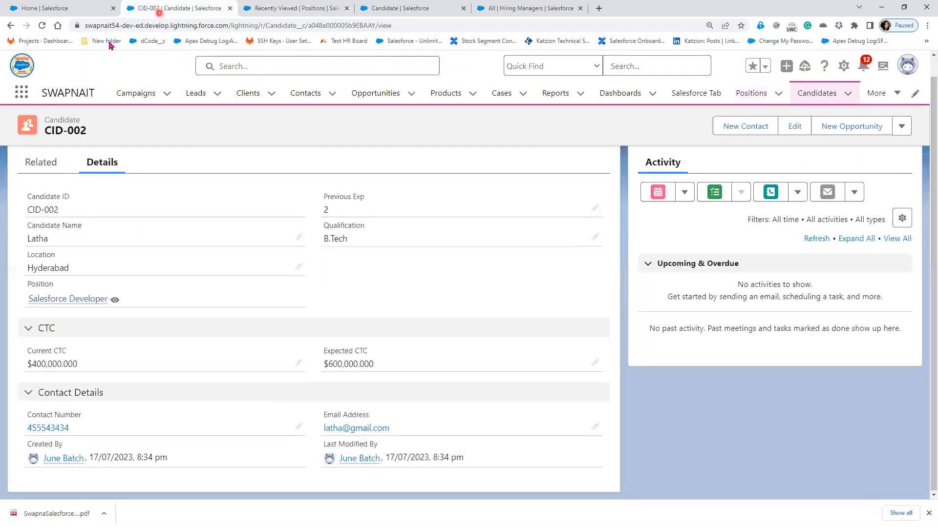
pyautogui.click(43, 25)
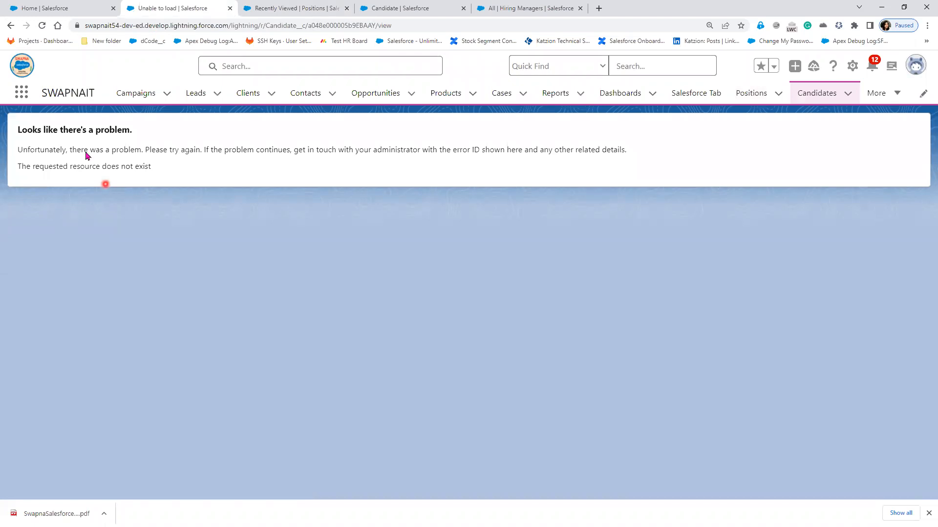
pyautogui.click(28, 93)
pyautogui.write('rec')
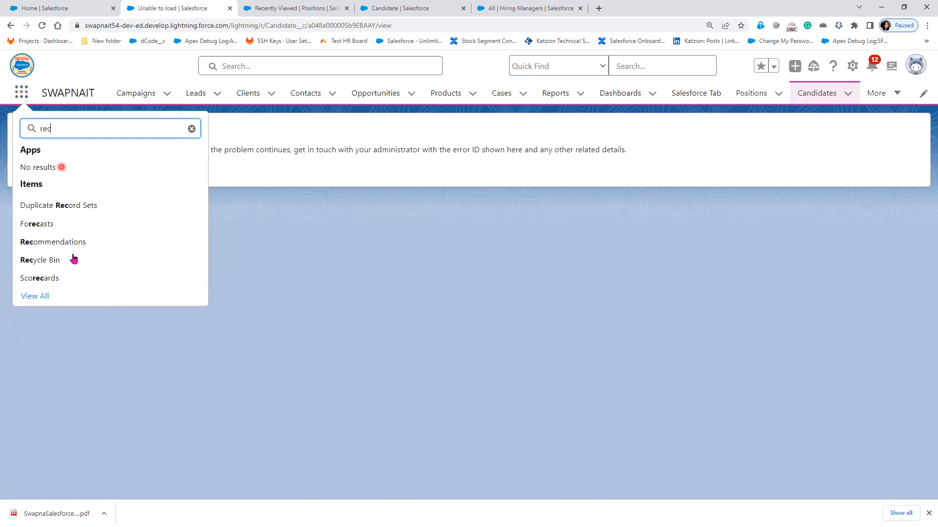
# - Restore the deleted Salesforce Developer position from the Recycle Bin
pyautogui.click(73, 259)
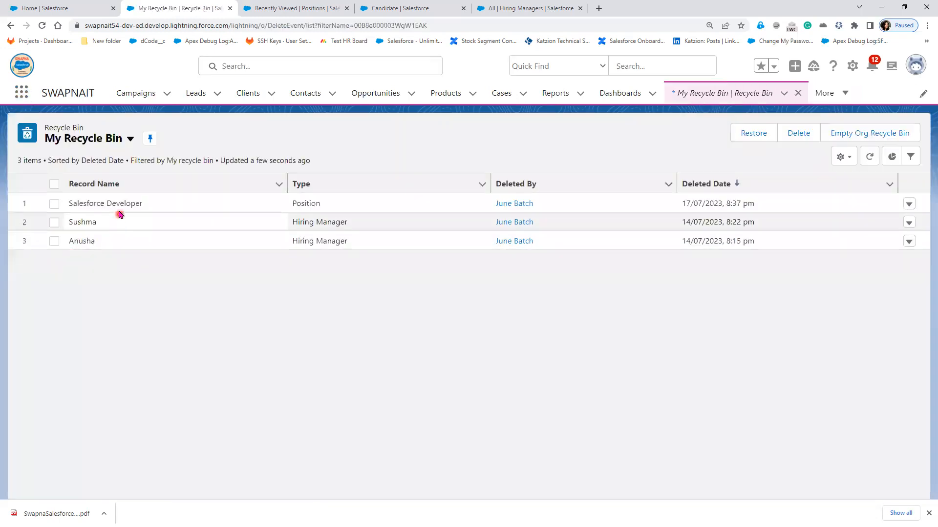
pyautogui.moveTo(378, 210); pyautogui.dragTo(66, 202)
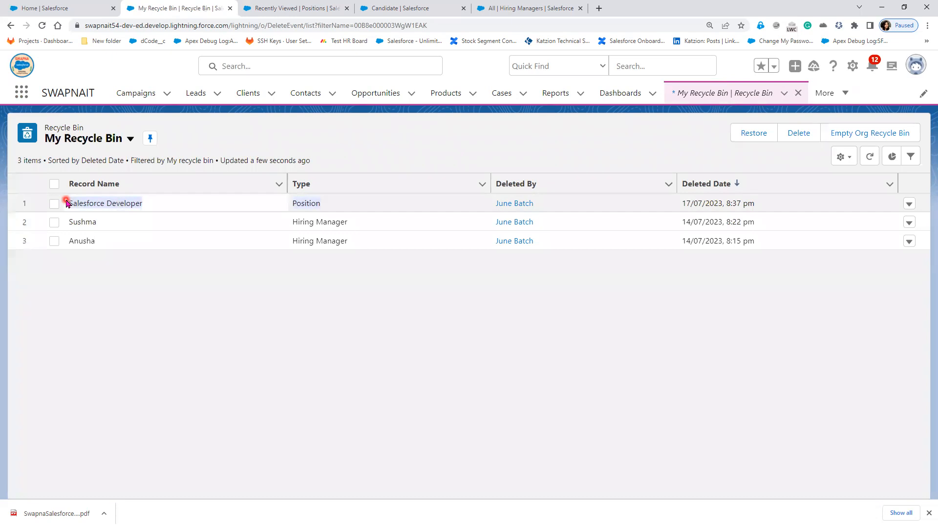
pyautogui.moveTo(66, 202); pyautogui.dragTo(67, 207)
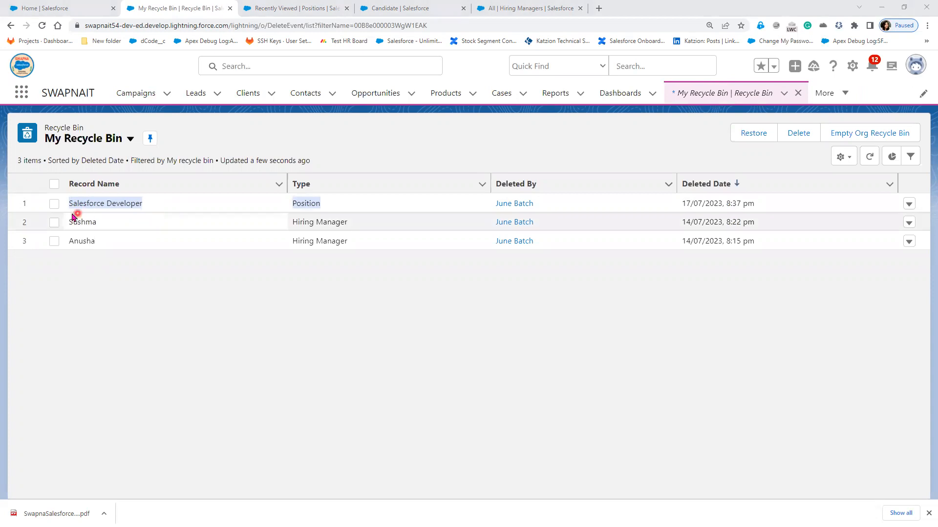
pyautogui.click(53, 205)
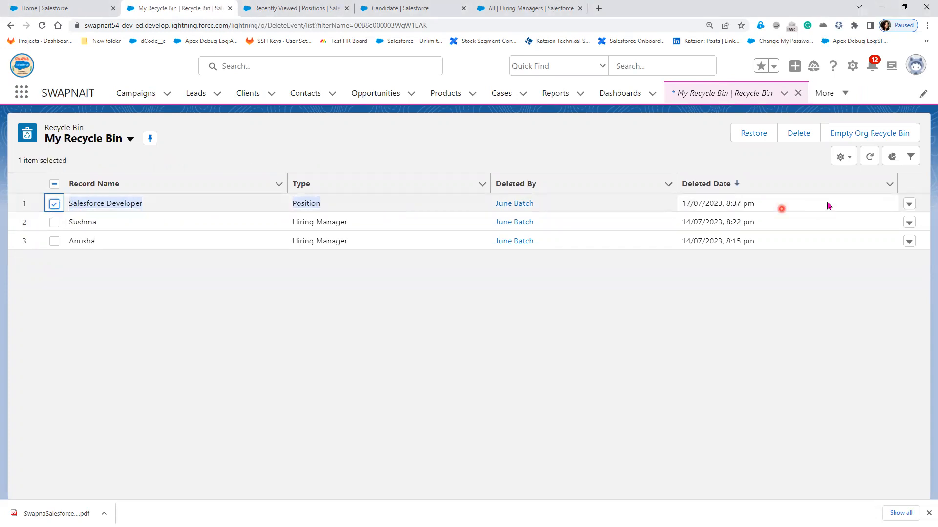
pyautogui.click(909, 205)
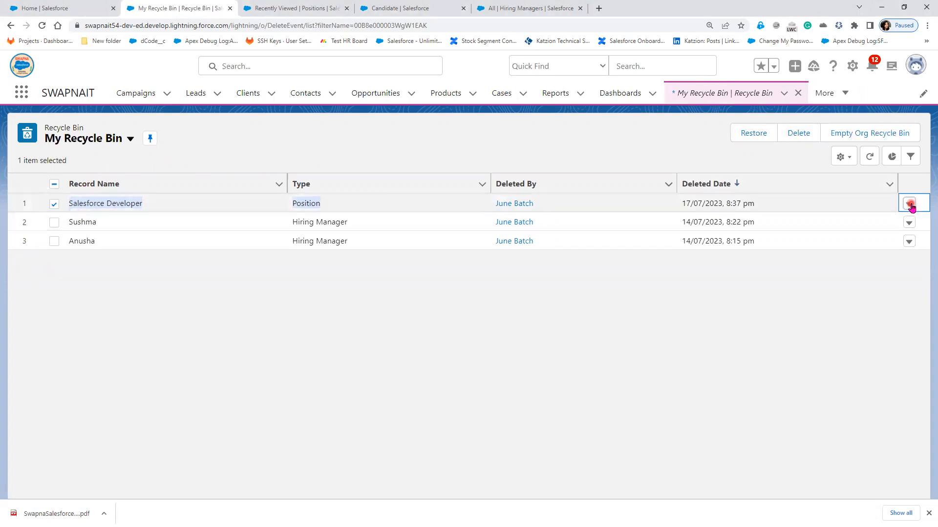
pyautogui.click(869, 226)
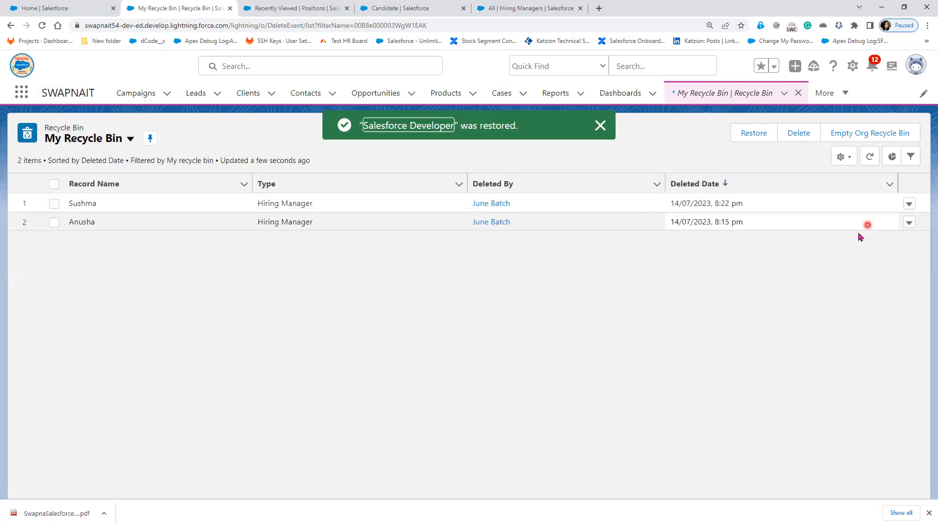
# - Open CID-002's Salesforce Developer position and check its related Candidates list
pyautogui.click(838, 97)
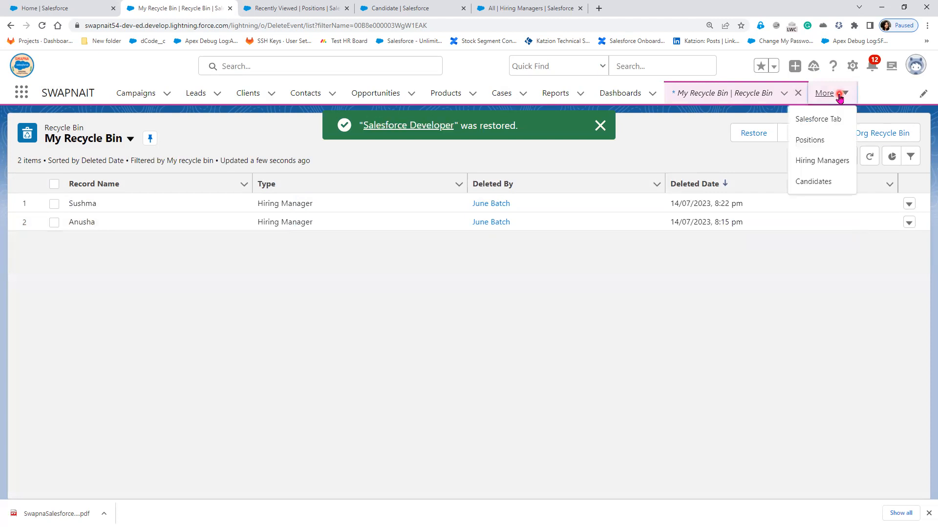
pyautogui.click(836, 182)
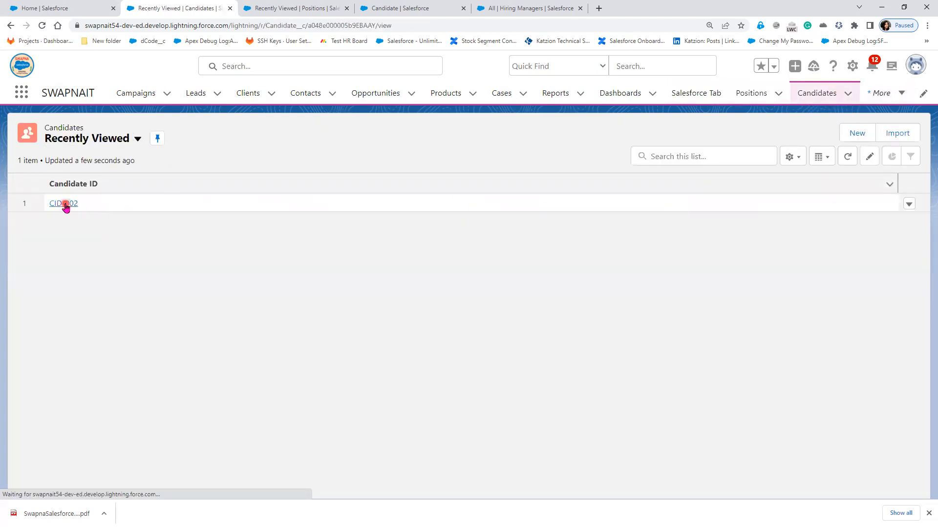
pyautogui.click(66, 204)
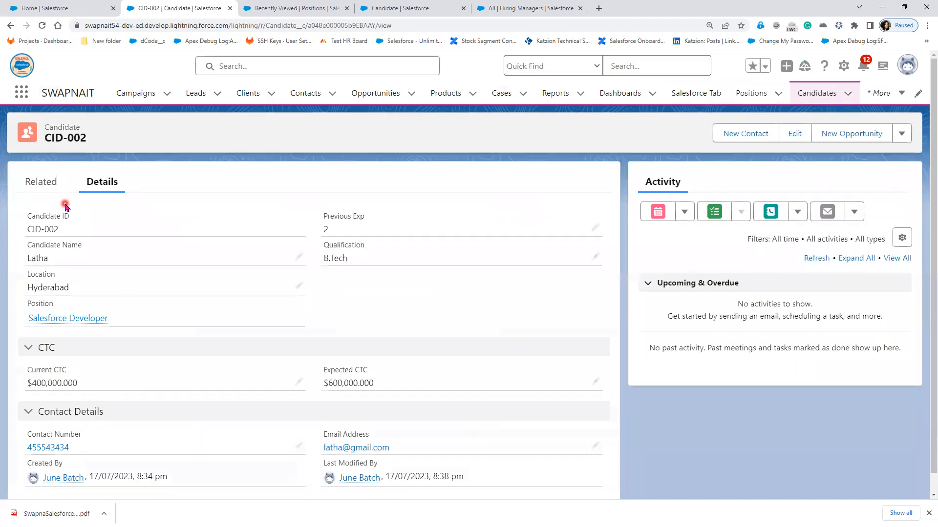
pyautogui.click(44, 319)
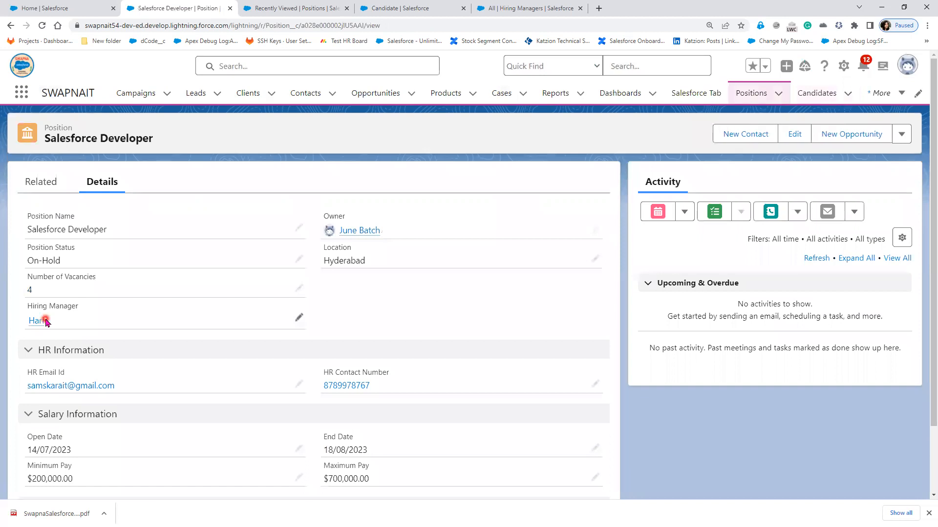
pyautogui.click(37, 180)
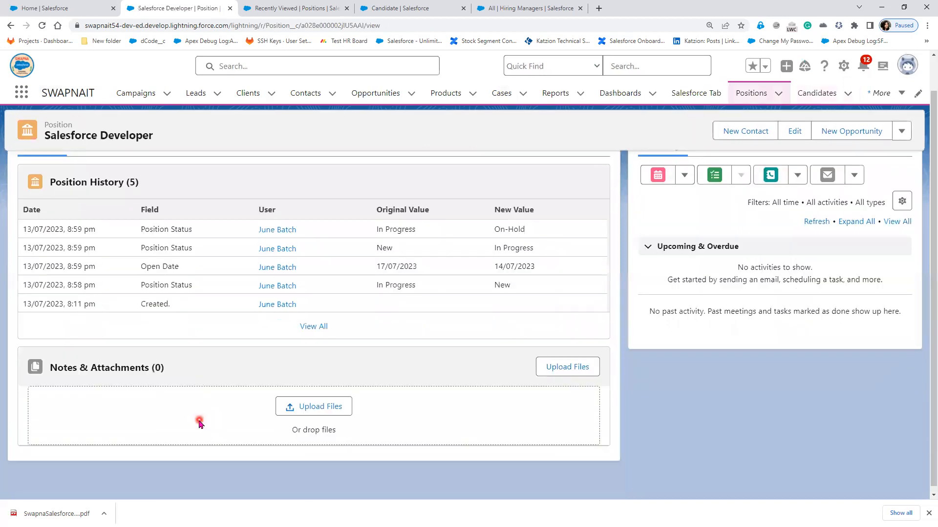
pyautogui.scroll(-2, 196, 421)
pyautogui.scroll(-1, 149, 495)
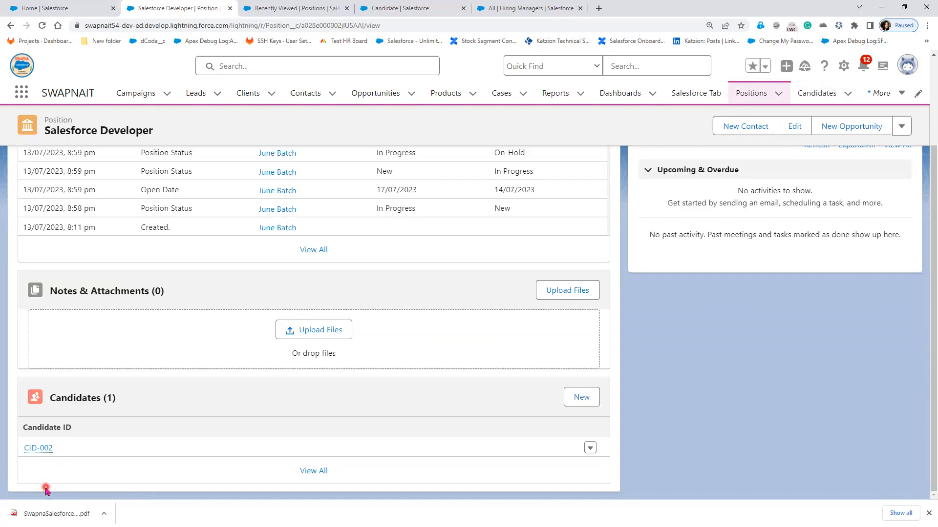
pyautogui.hotkey('alt', 'Tab')
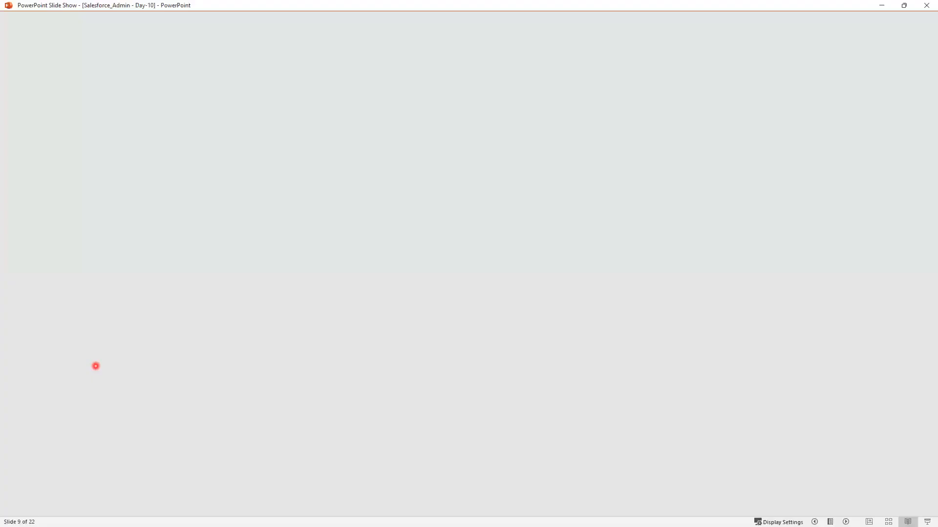
# - Advance the slide show to slide 10 and its first bullet, then minimize it
pyautogui.click(492, 410)
pyautogui.click(491, 410)
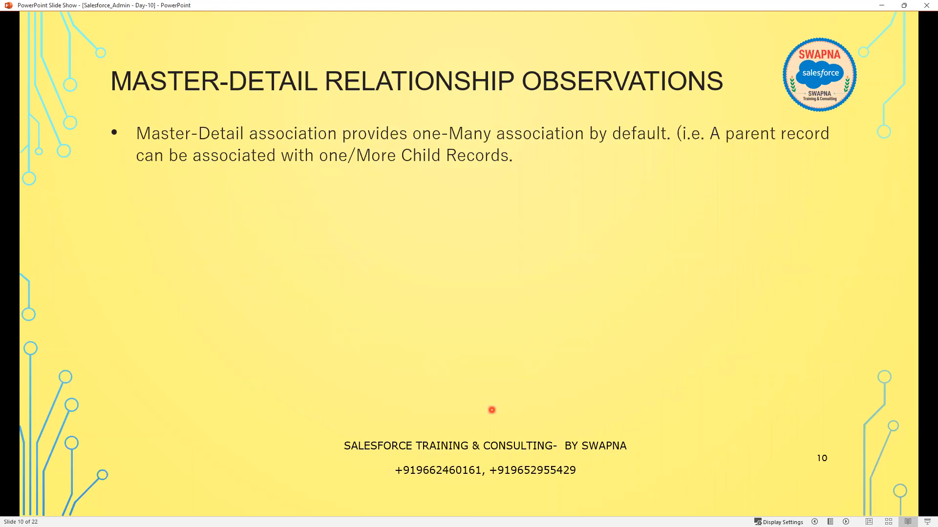
pyautogui.click(879, 4)
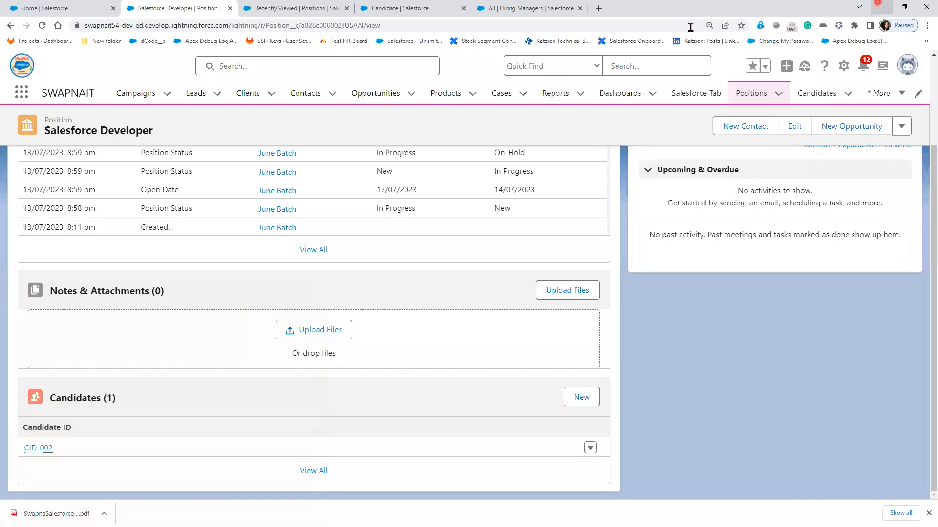
# - Open candidate CID-002 from the Candidates list and start cloning it
pyautogui.click(833, 94)
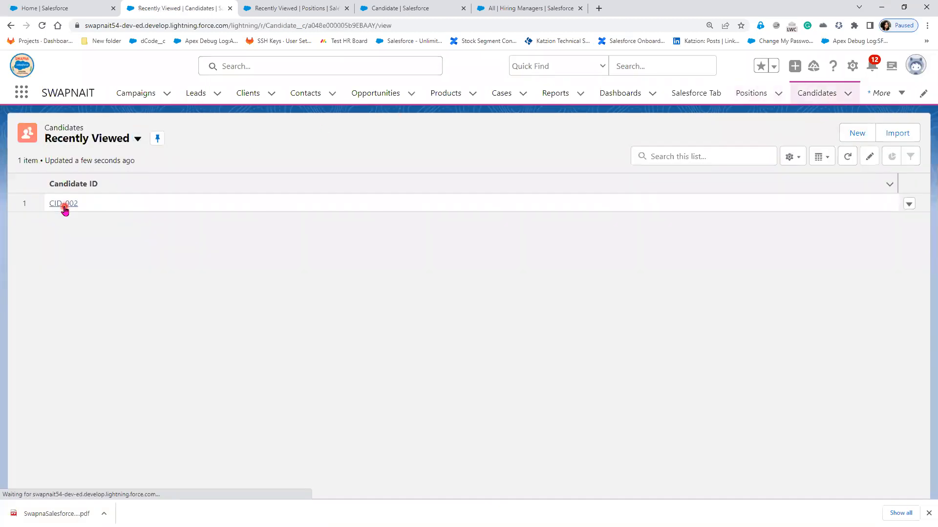
pyautogui.click(64, 205)
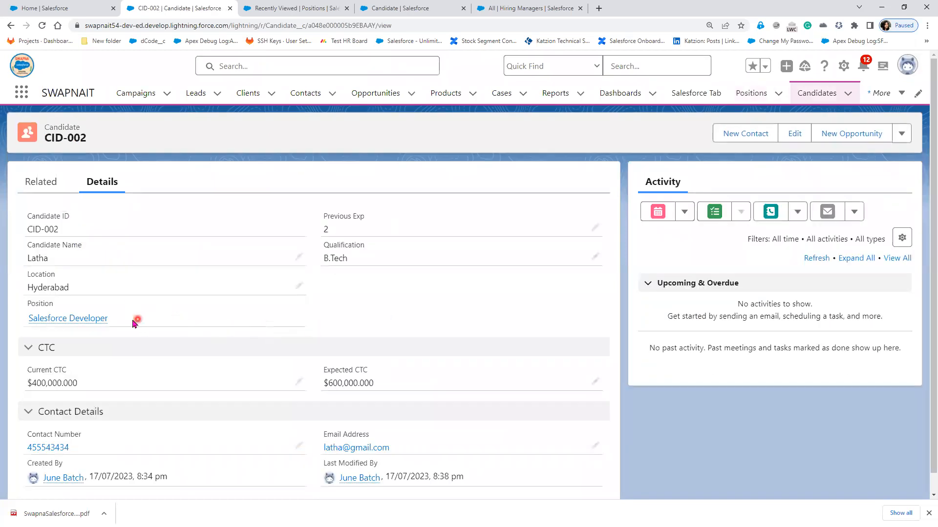
pyautogui.moveTo(76, 318)
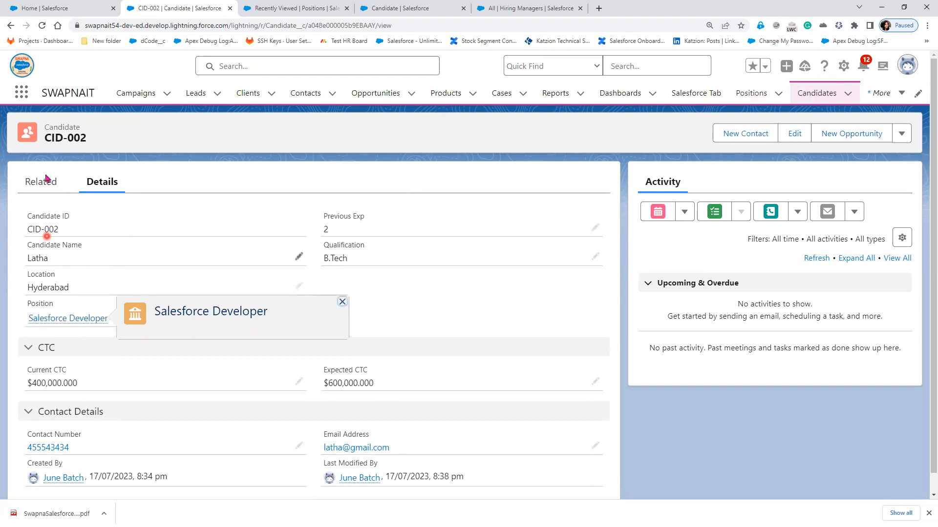
pyautogui.click(909, 140)
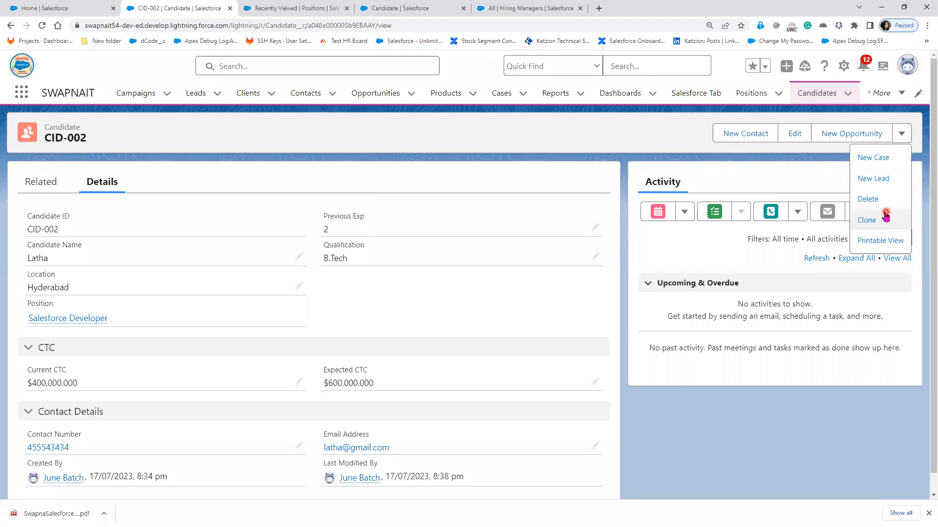
pyautogui.click(885, 217)
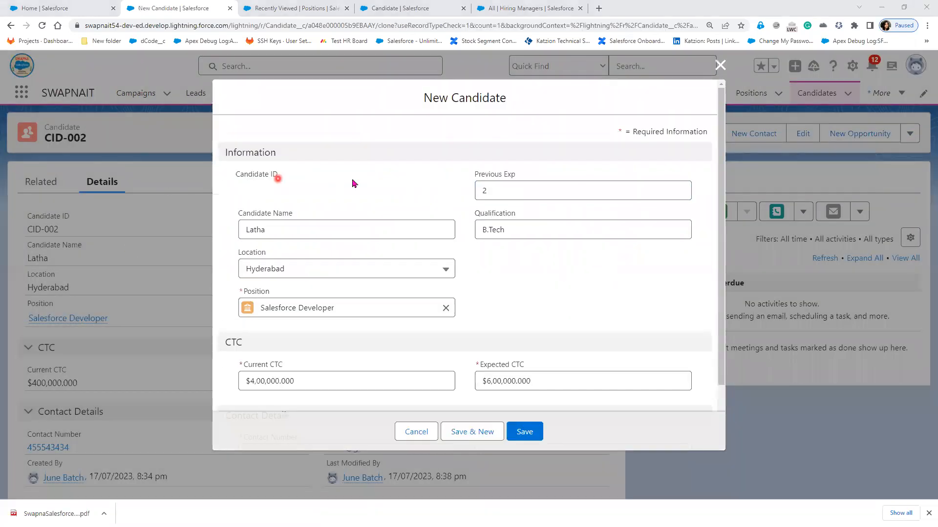
# - Give the clone a new candidate name, clear its Position, and attempt to save
pyautogui.moveTo(267, 230); pyautogui.dragTo(203, 233)
pyautogui.write('Suman')
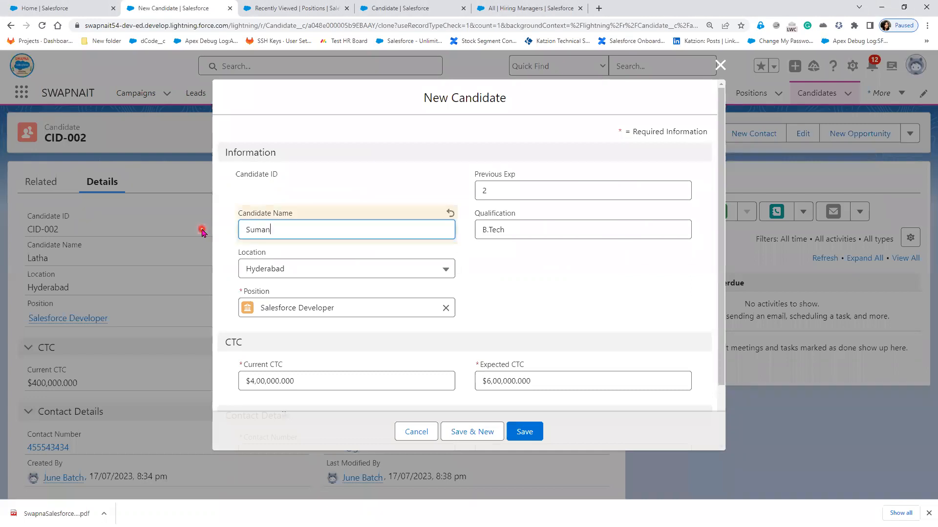
pyautogui.scroll(-2, 599, 305)
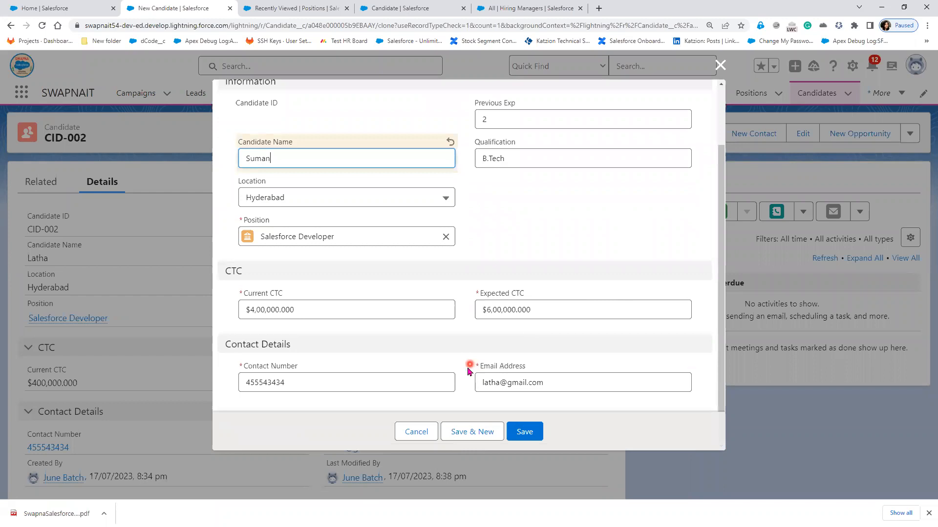
pyautogui.click(446, 239)
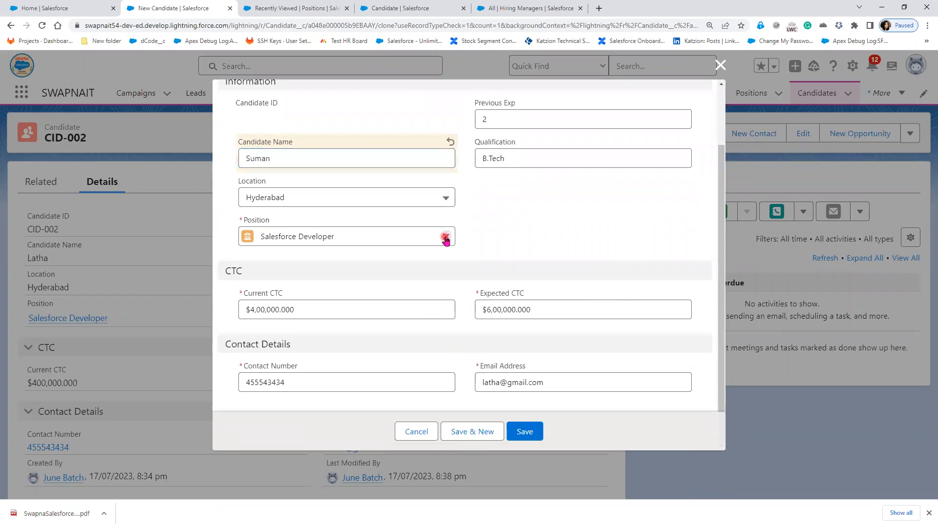
pyautogui.click(527, 434)
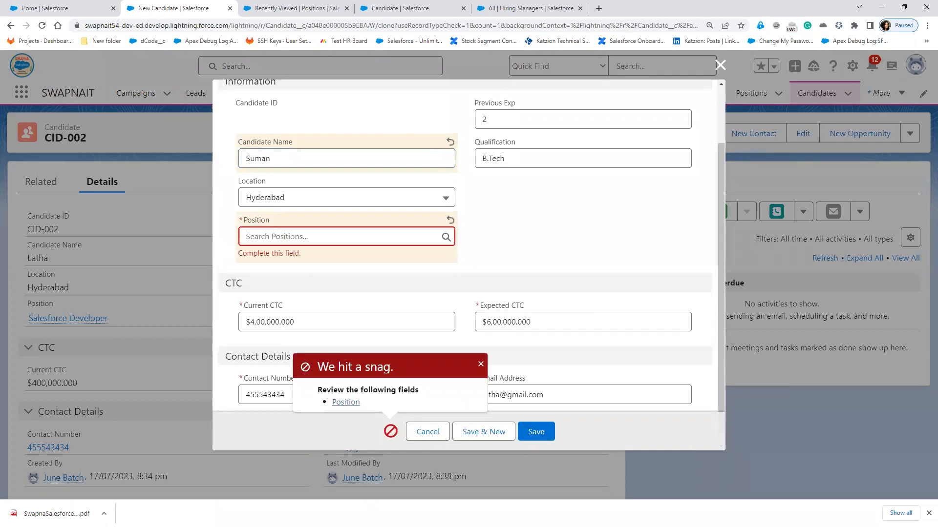
pyautogui.hotkey('alt', 'Tab')
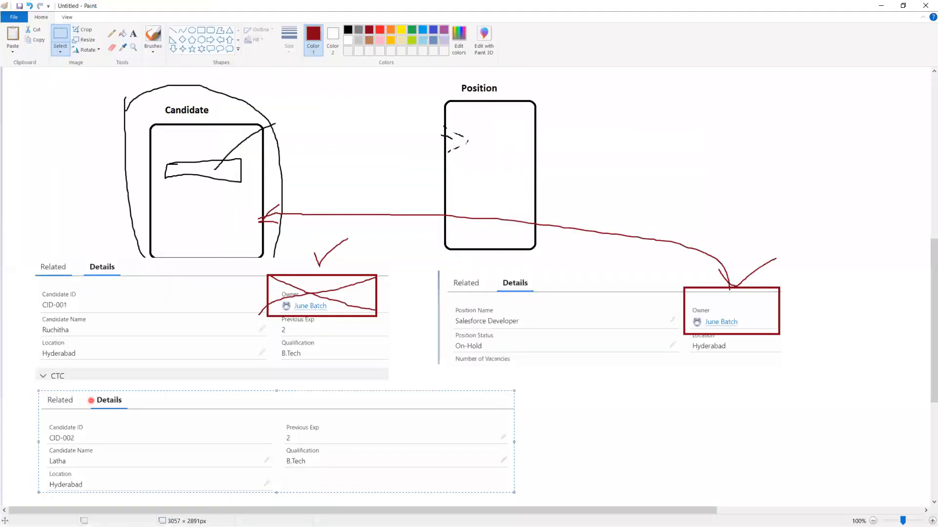
# - Reveal the second Master-Detail bullet: each child record should be associated with a parent record
pyautogui.hotkey('alt', 'Tab')
pyautogui.click(318, 437)
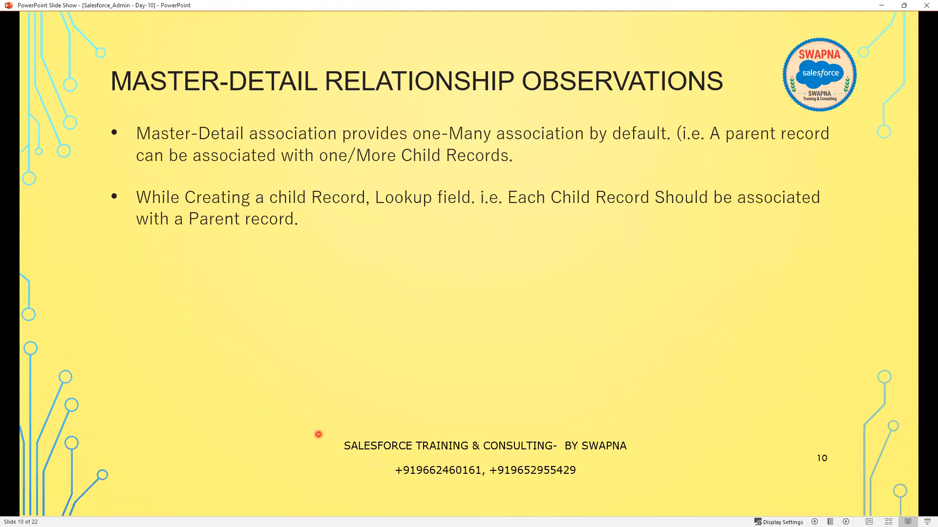
# - Minimize the PowerPoint slide show and return to the unsaved candidate form in Chrome
pyautogui.hotkey('alt', 'Tab')
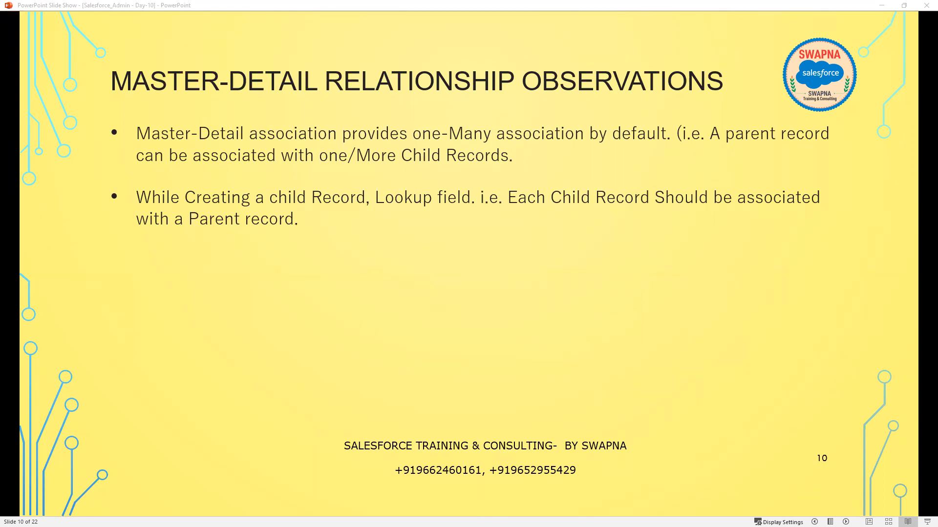
pyautogui.click(881, 6)
pyautogui.hotkey('alt', 'Tab')
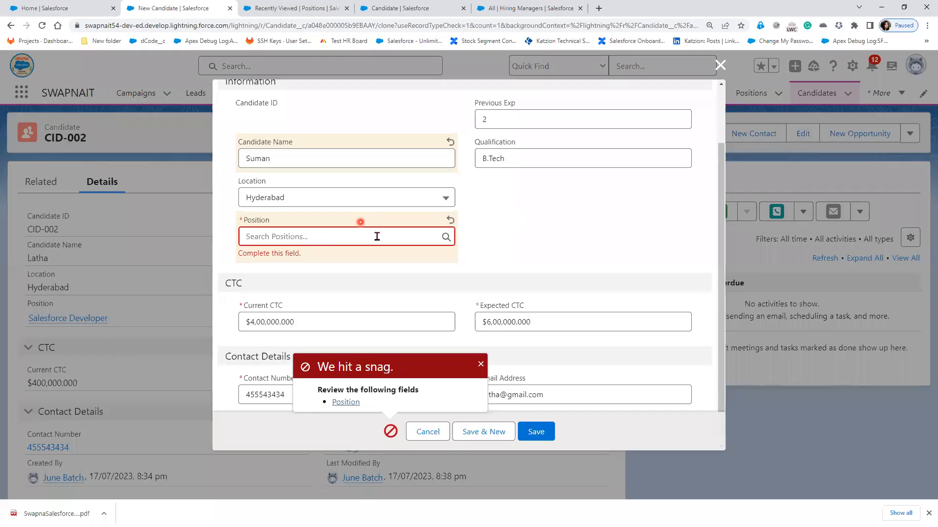
# - Close the cloned candidate form unsaved and highlight CID-002's Position, Salesforce Developer
pyautogui.click(719, 68)
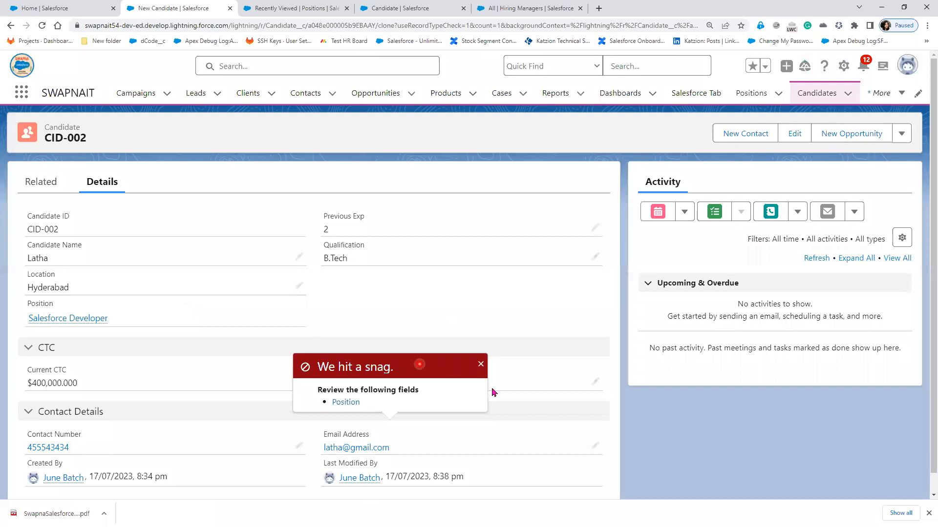
pyautogui.moveTo(100, 324)
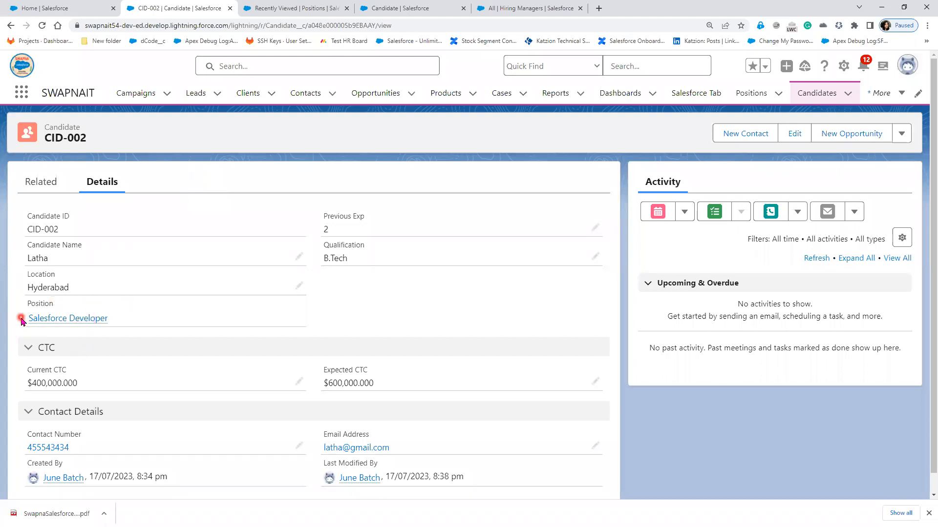
pyautogui.moveTo(30, 320)
pyautogui.moveTo(65, 322)
pyautogui.moveTo(24, 298)
pyautogui.mouseDown()
pyautogui.moveTo(287, 337)
pyautogui.moveTo(315, 331)
pyautogui.mouseUp()
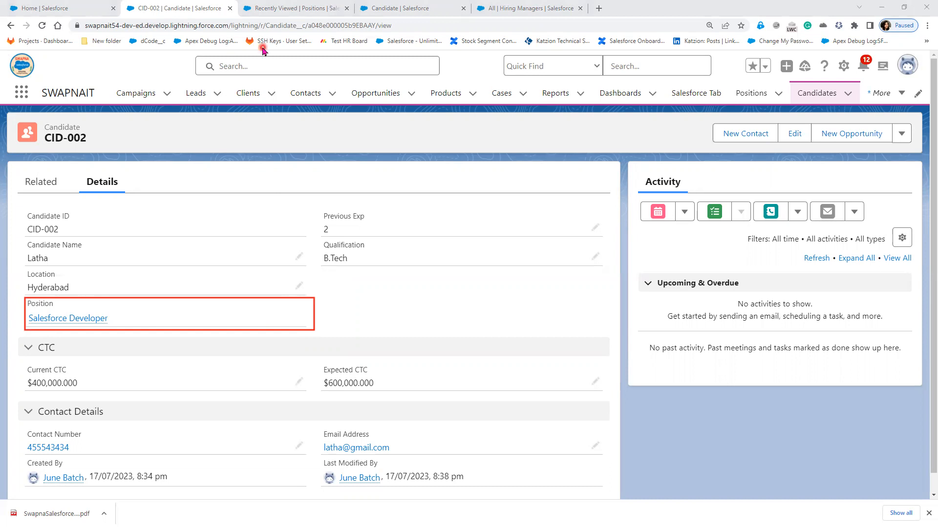
# - Turn on Allow reparenting for the Candidate object's Position master-detail field and save it
pyautogui.click(293, 10)
pyautogui.click(396, 10)
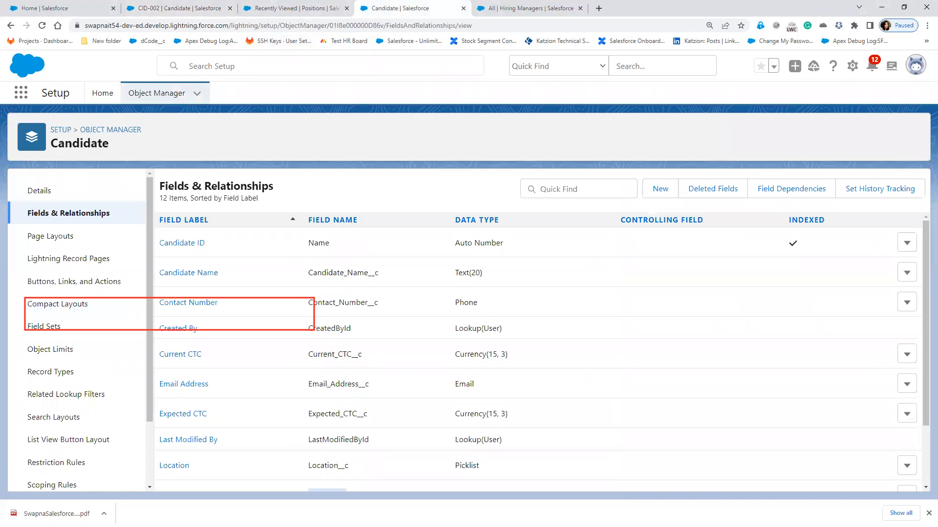
pyautogui.scroll(-2, 335, 414)
pyautogui.click(172, 419)
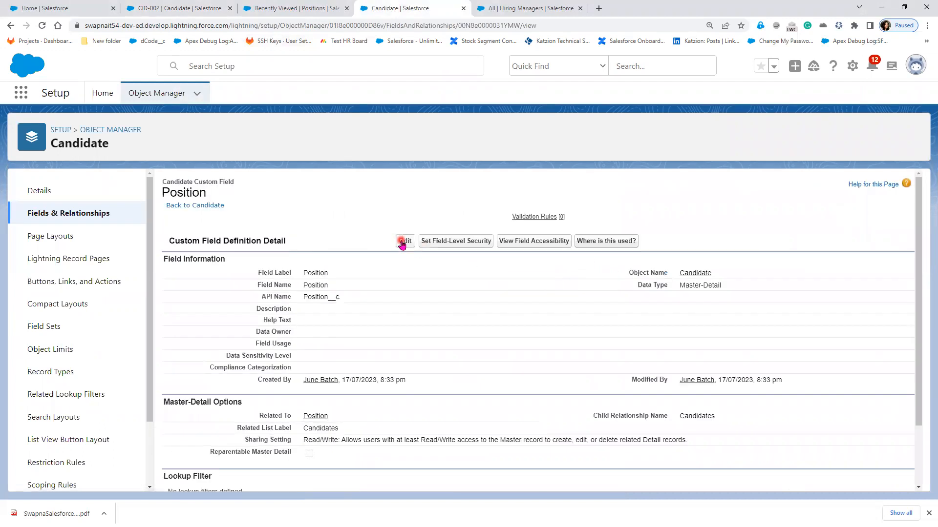
pyautogui.click(401, 241)
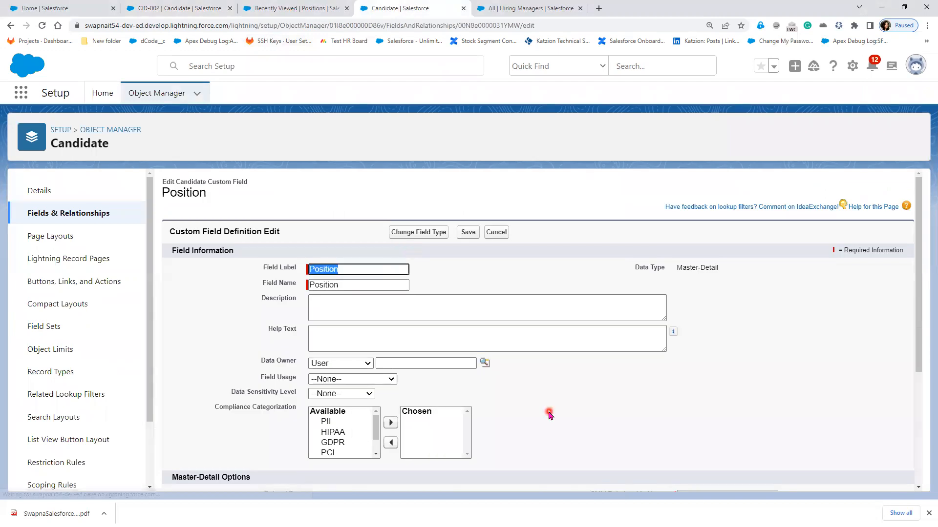
pyautogui.scroll(-4, 549, 415)
pyautogui.moveTo(244, 388); pyautogui.dragTo(300, 392)
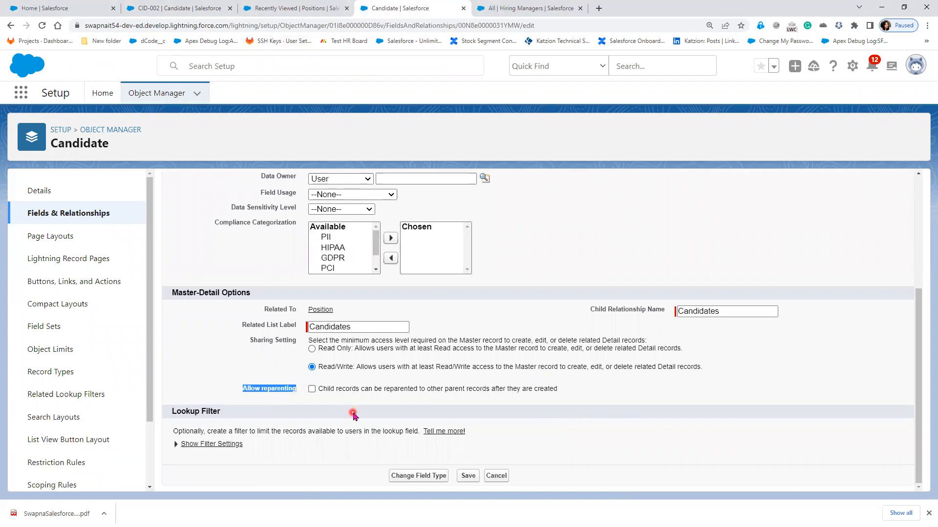
pyautogui.click(313, 391)
pyautogui.click(467, 476)
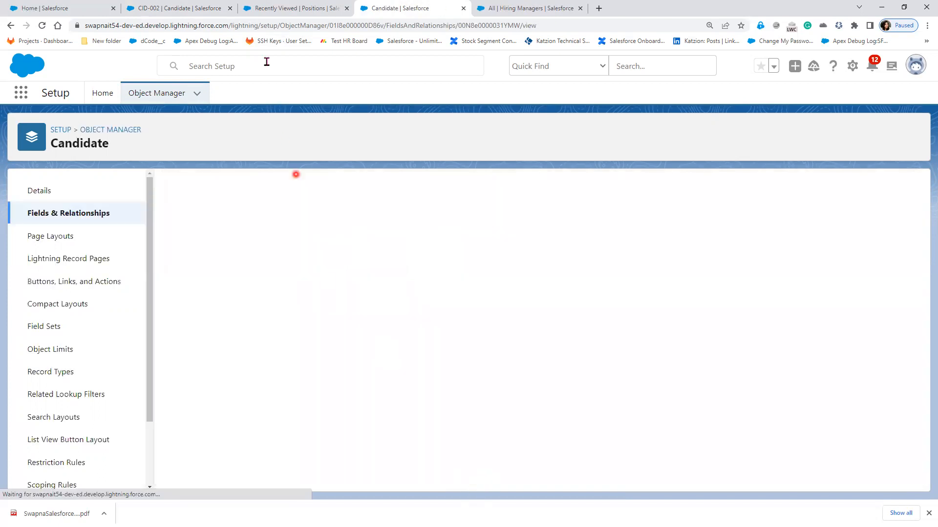
pyautogui.click(201, 9)
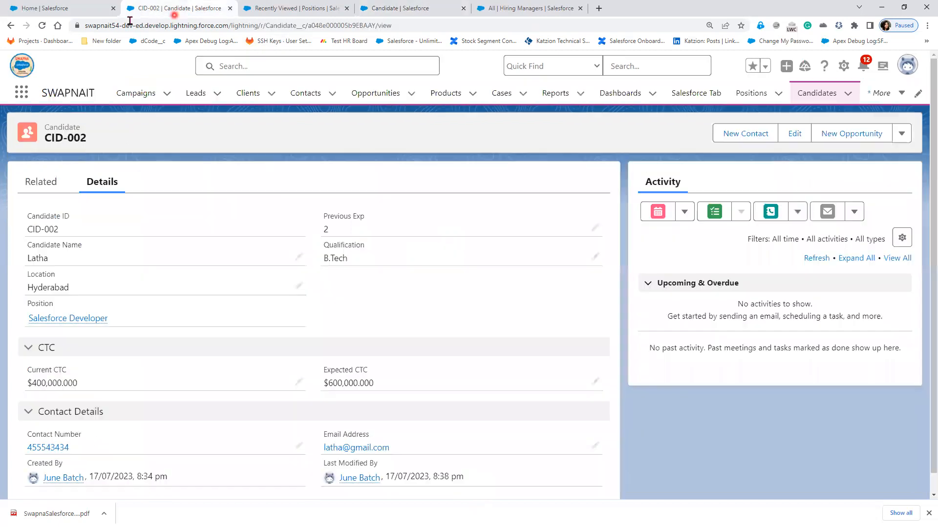
# - Reparent CID-002 from Salesforce Developer to Salesforce Admin, then reveal the Re-Parenting slide bullet
pyautogui.click(42, 27)
pyautogui.moveTo(22, 295); pyautogui.dragTo(327, 336)
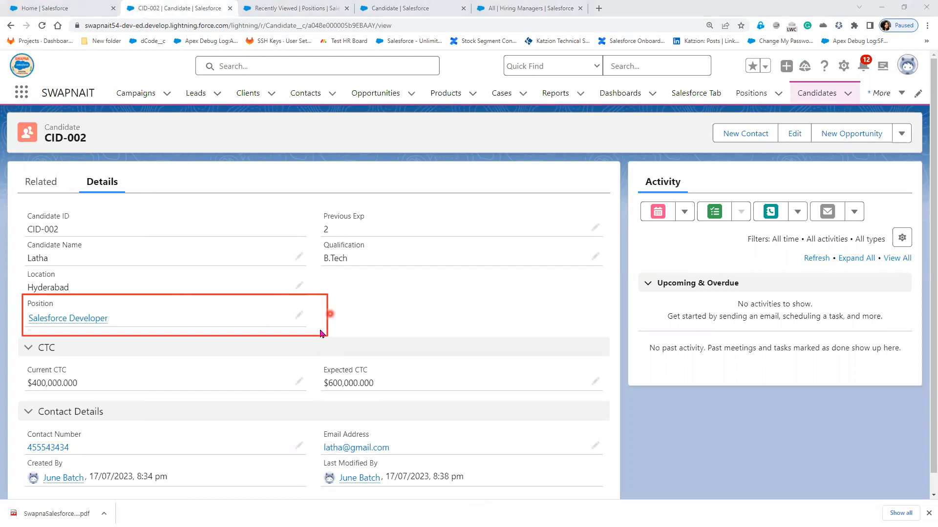
pyautogui.click(299, 315)
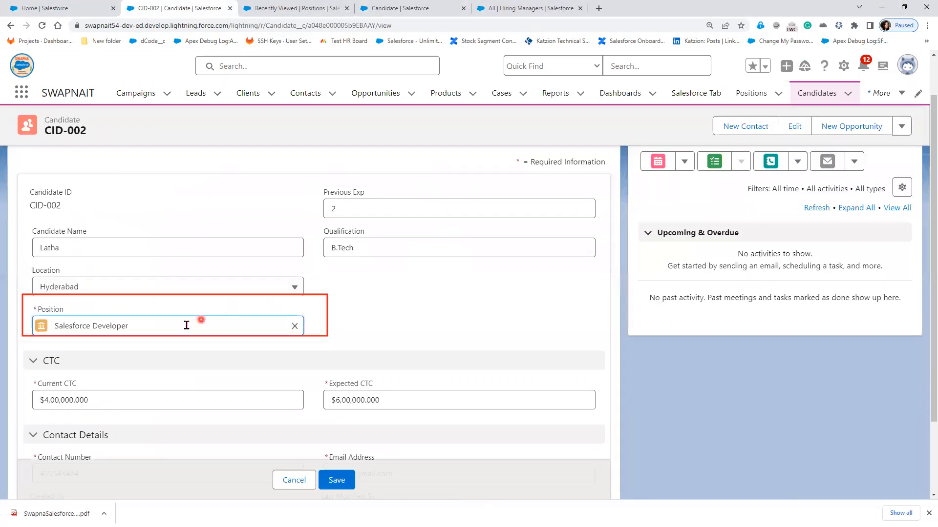
pyautogui.click(295, 326)
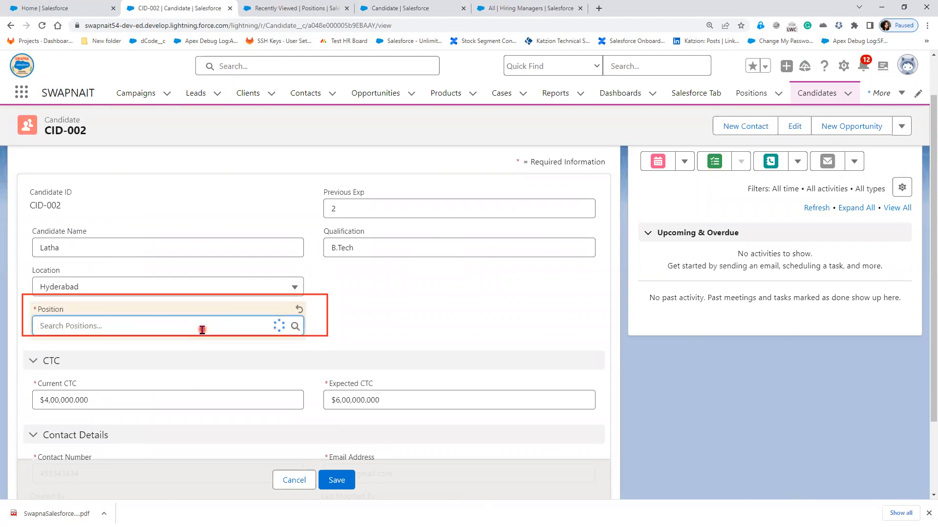
pyautogui.click(153, 411)
pyautogui.click(335, 482)
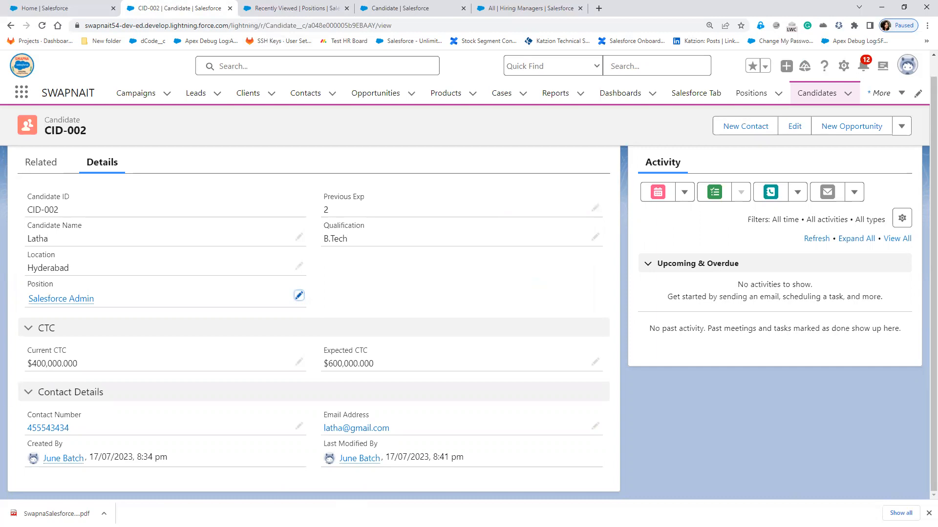
pyautogui.hotkey('alt', 'Tab')
pyautogui.click(269, 408)
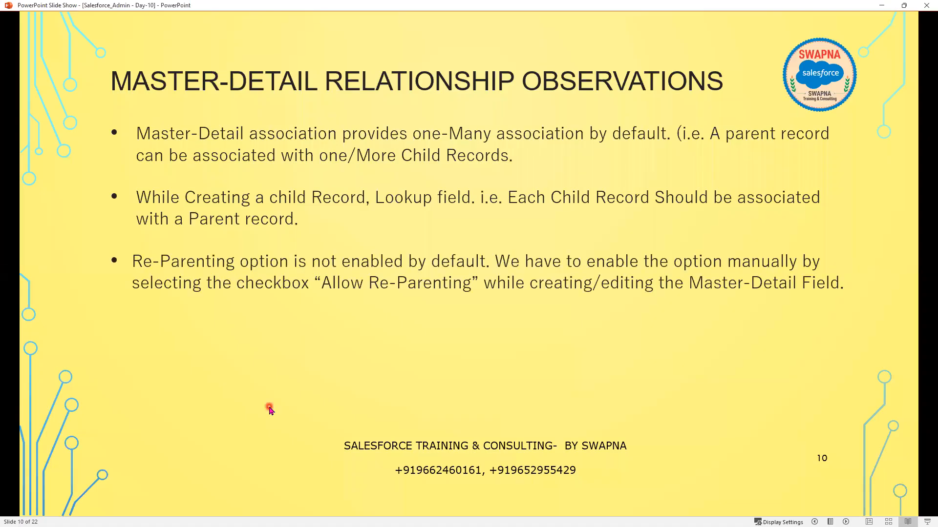
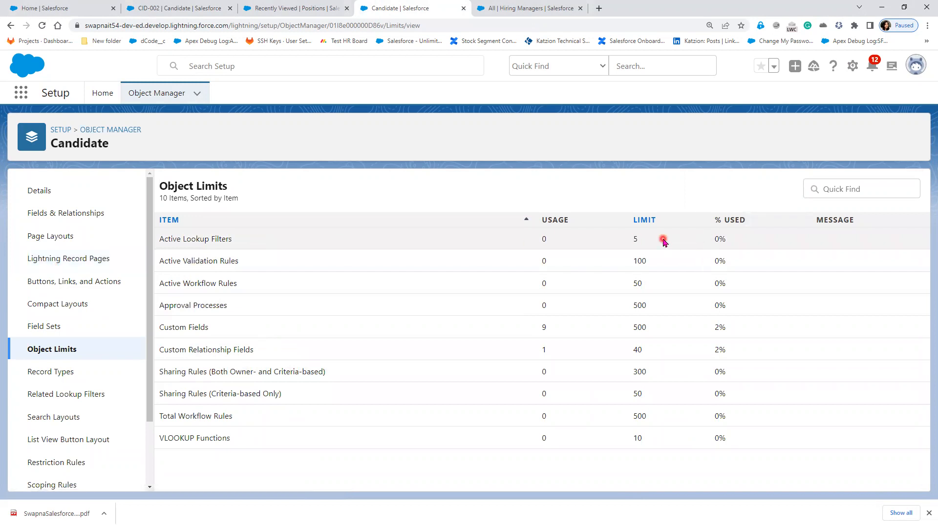
# - Review the Candidate object's limits: 9 of 500 custom fields and 1 of 40 relationship fields used
pyautogui.moveTo(607, 239); pyautogui.dragTo(594, 237)
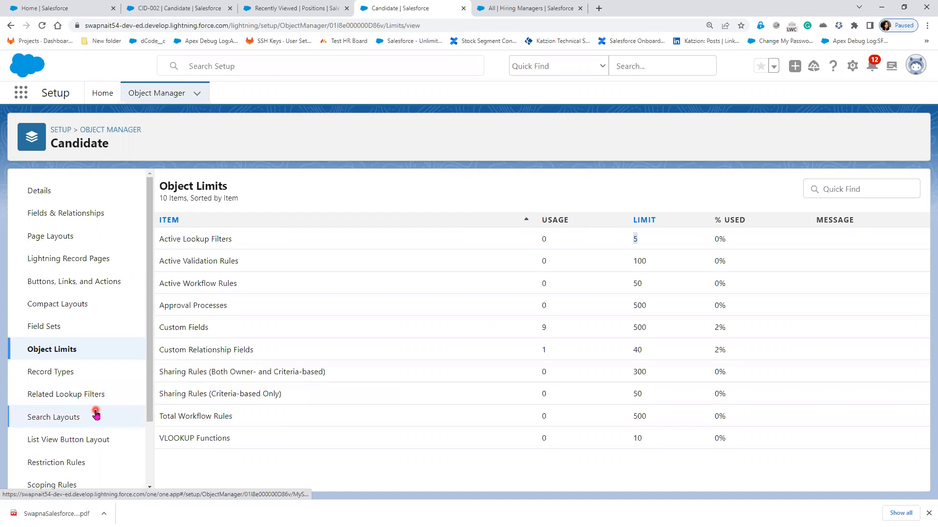
# - Begin a new custom field from Candidate's Fields & Relationships, then go back to the Object Manager list
pyautogui.click(65, 217)
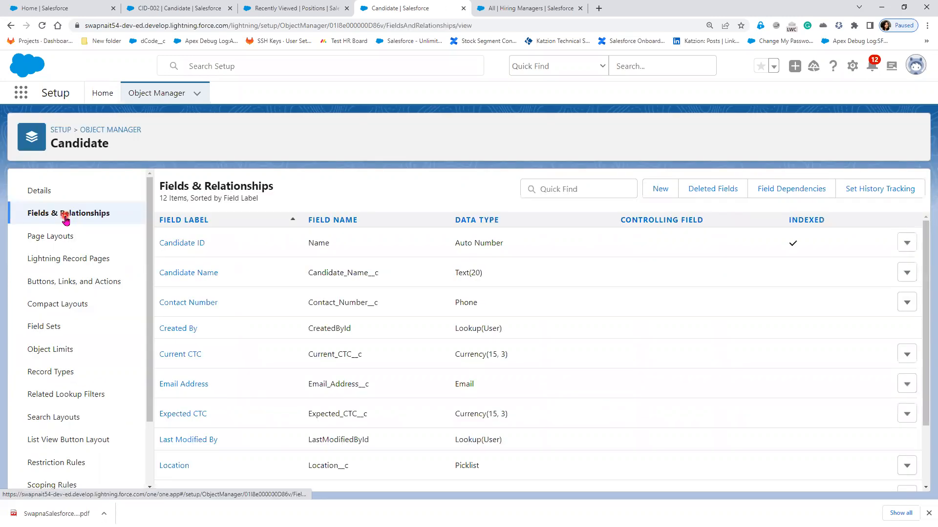
pyautogui.scroll(-2, 205, 464)
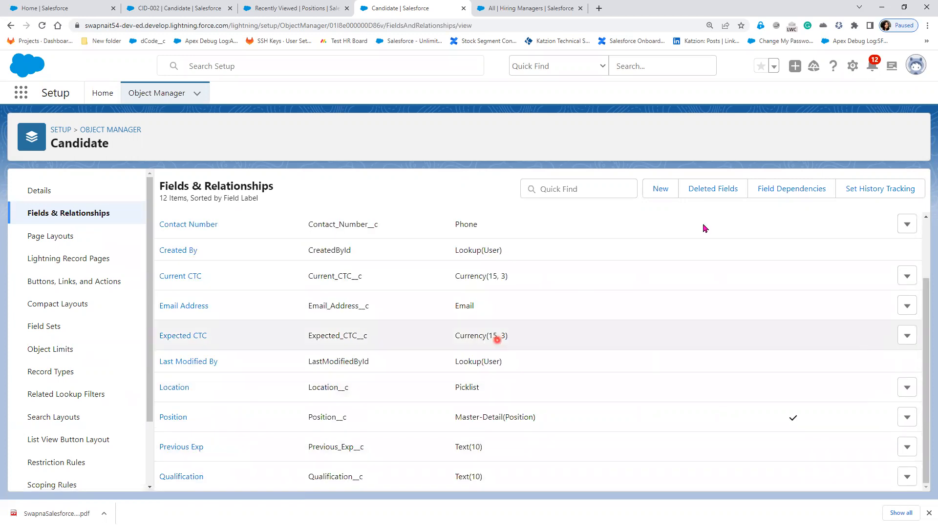
pyautogui.click(658, 192)
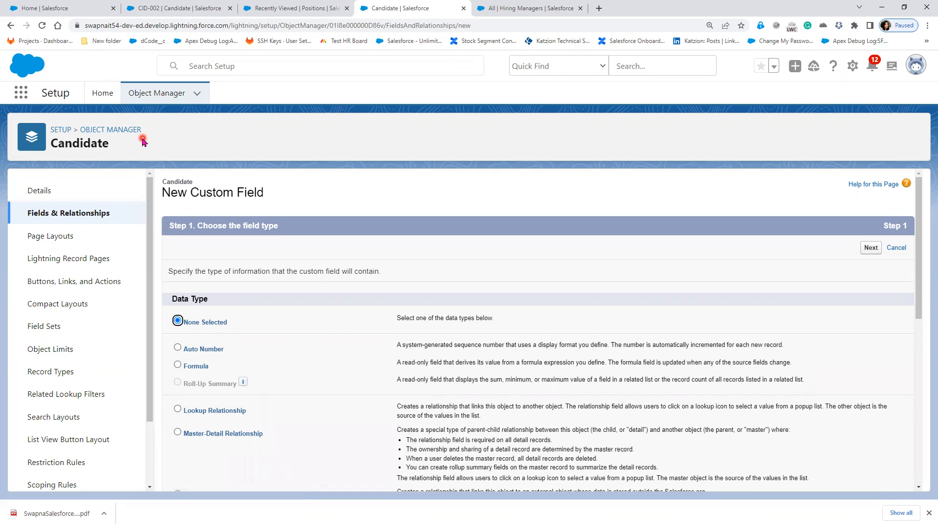
pyautogui.click(156, 93)
# - Search 'posi' in Object Manager and start a new Roll-Up Summary field on Position
pyautogui.click(754, 133)
pyautogui.write('posi')
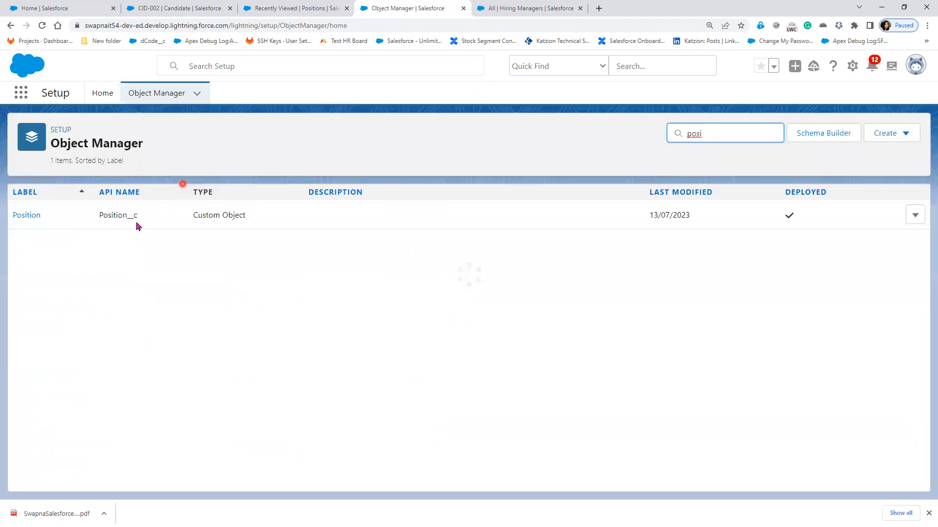
pyautogui.click(31, 216)
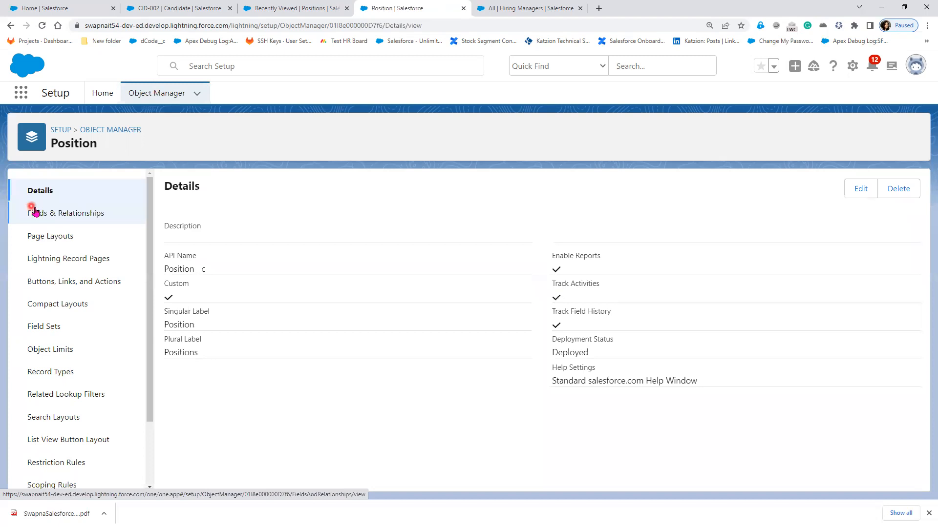
pyautogui.click(60, 215)
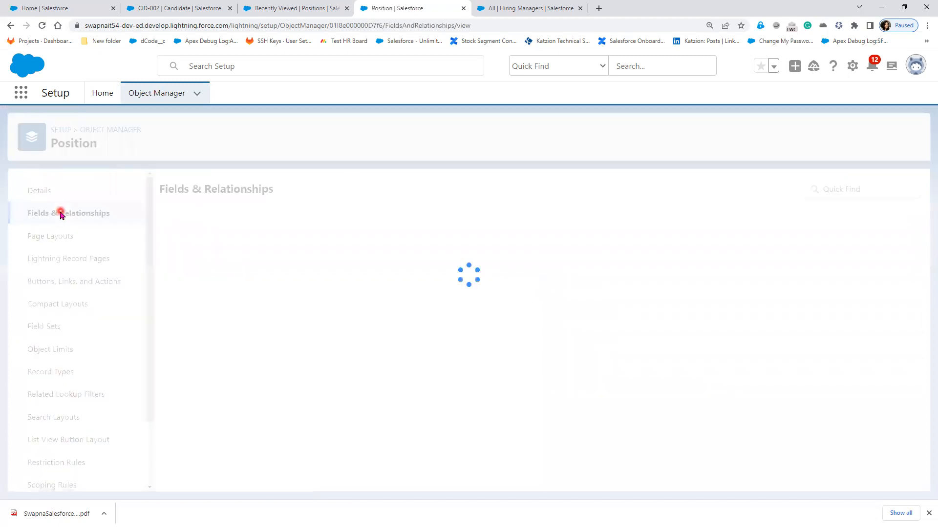
pyautogui.click(668, 190)
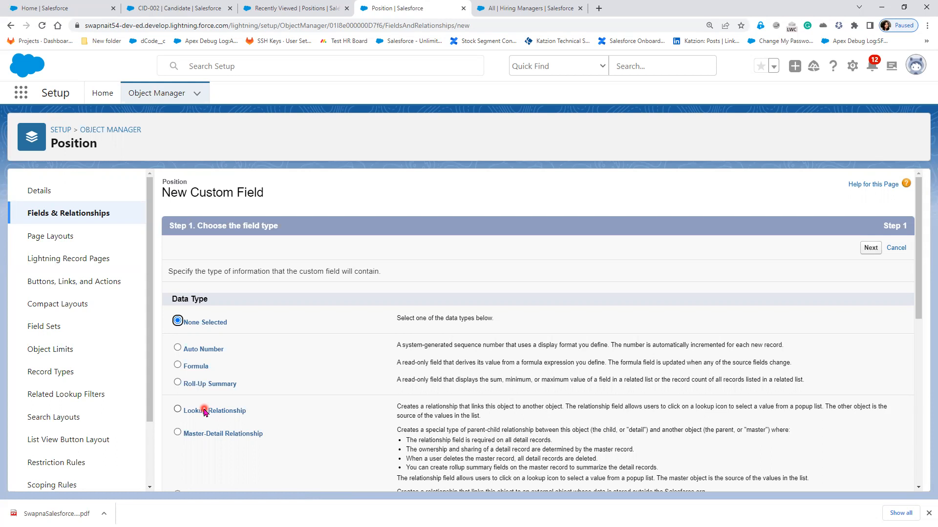
pyautogui.click(199, 385)
# - Label the roll-up field Count of Candidates, letting the field name fill in automatically
pyautogui.click(872, 249)
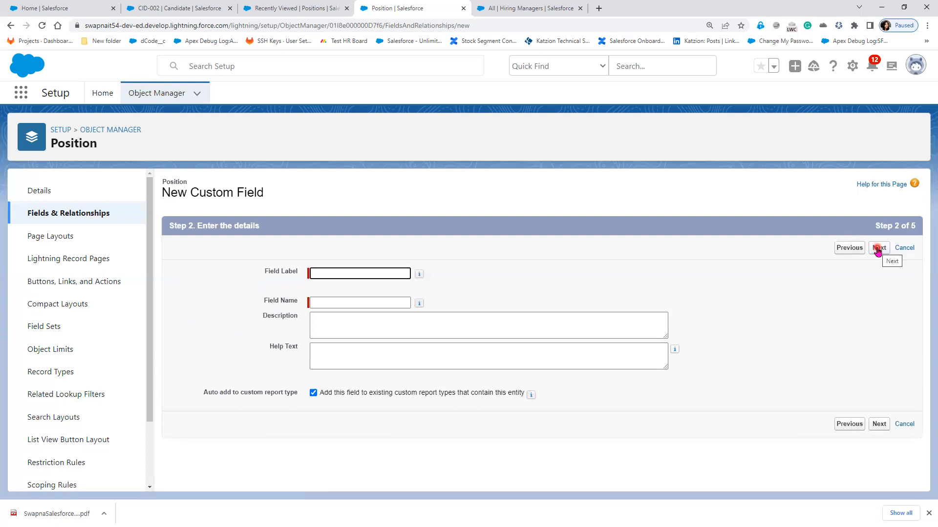
pyautogui.write('Count of Candidates')
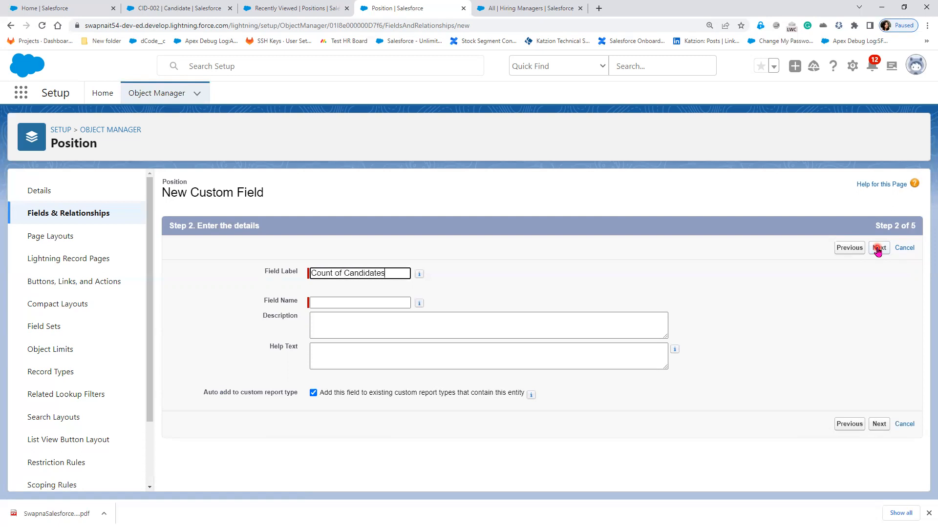
pyautogui.click(834, 322)
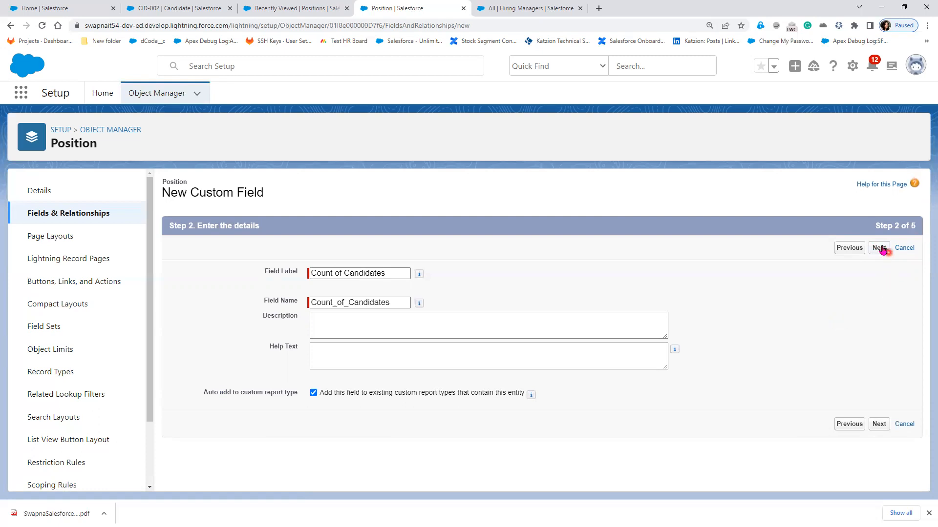
pyautogui.click(880, 248)
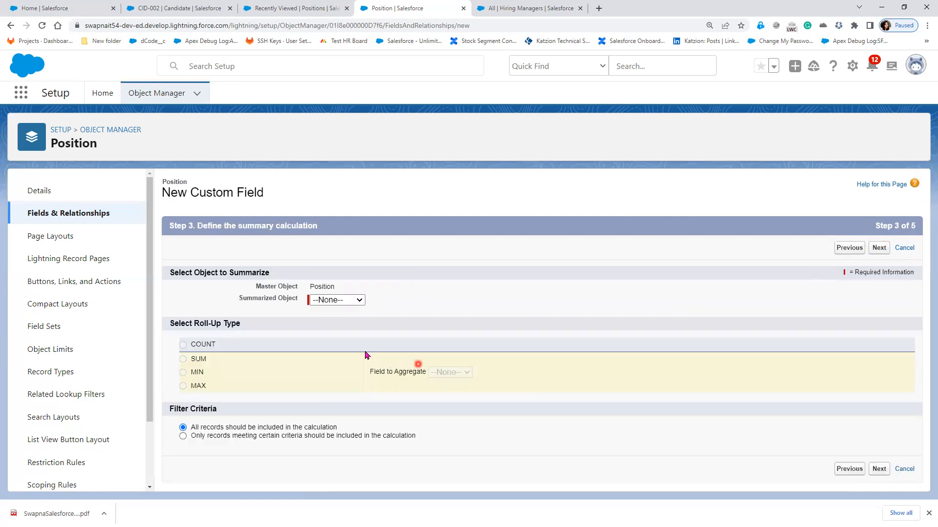
# - Summarize the Candidates object with COUNT, after comparing the SUM, MIN and MAX options
pyautogui.click(348, 300)
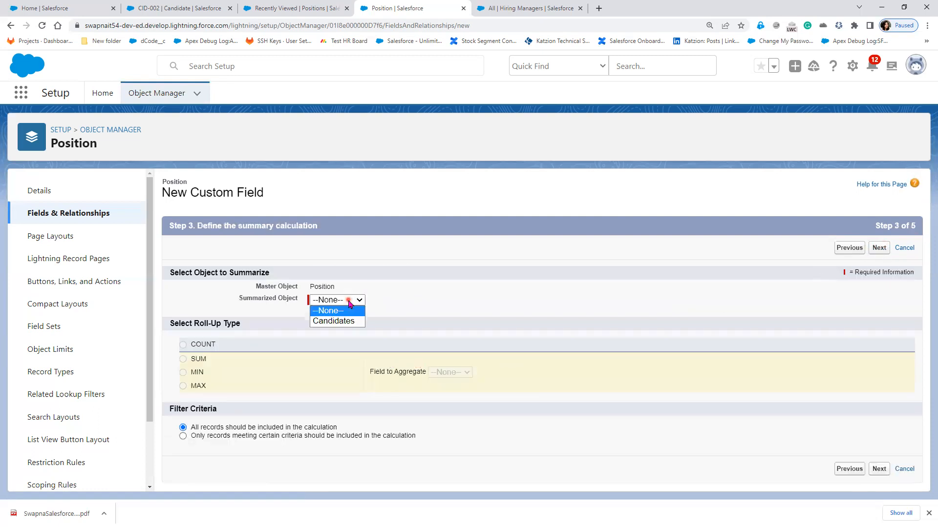
pyautogui.click(341, 324)
pyautogui.click(200, 345)
pyautogui.click(198, 359)
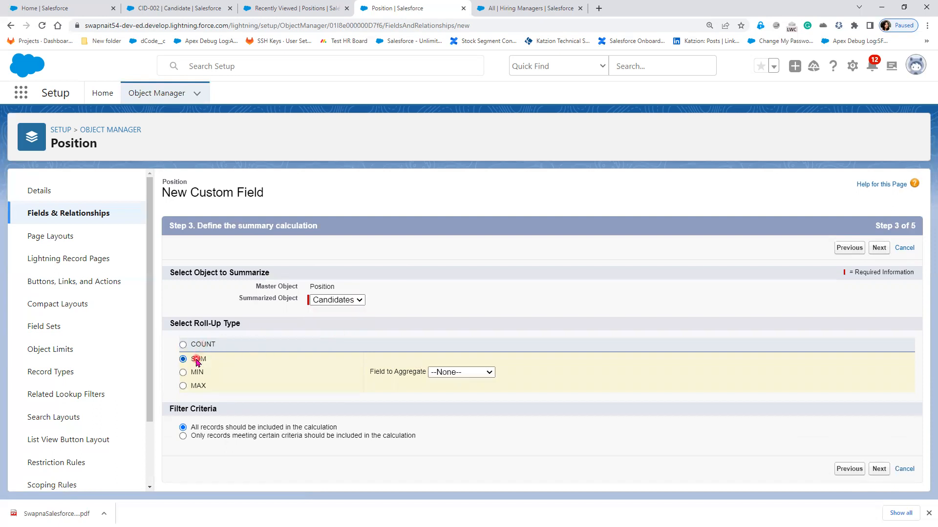
pyautogui.click(454, 373)
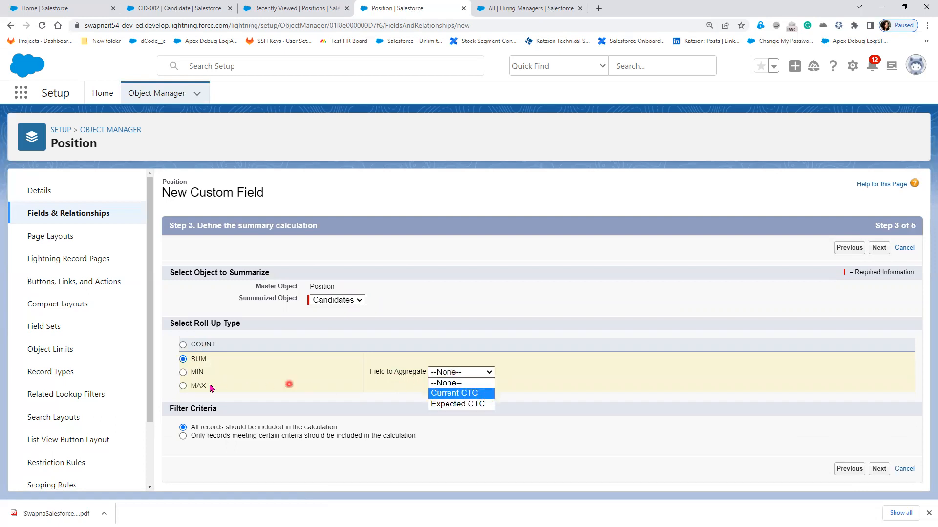
pyautogui.click(197, 372)
pyautogui.click(466, 376)
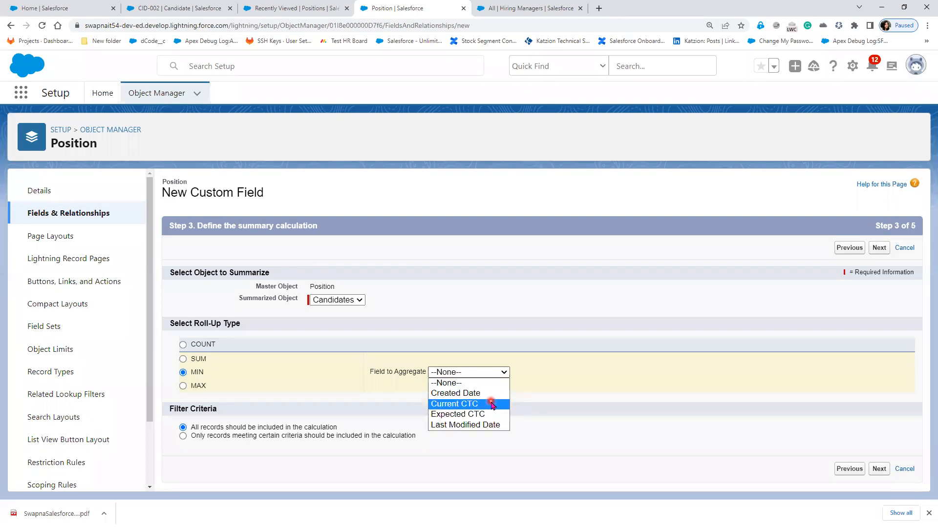
pyautogui.click(191, 385)
pyautogui.click(467, 372)
pyautogui.click(199, 344)
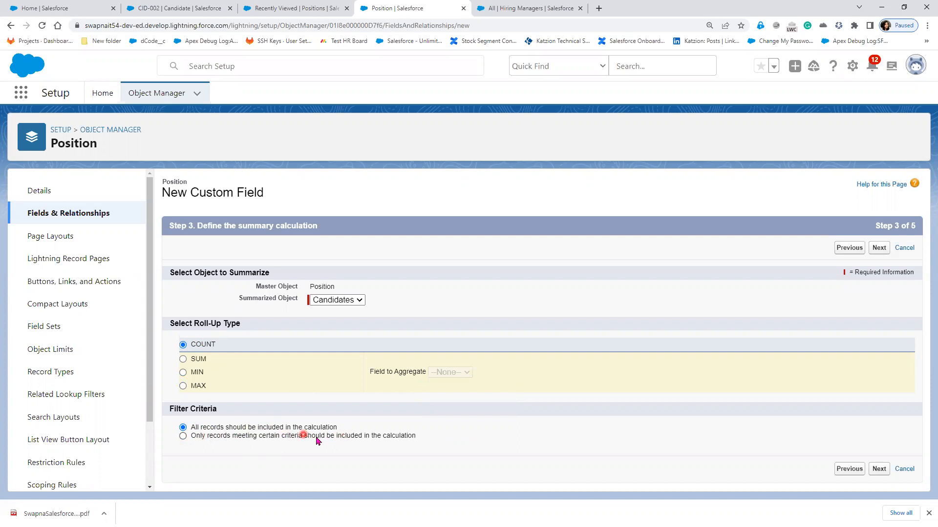
# - Count all Candidate records, save the Count of Candidates field, and bring up recent Positions
pyautogui.click(383, 437)
pyautogui.scroll(-1, 385, 444)
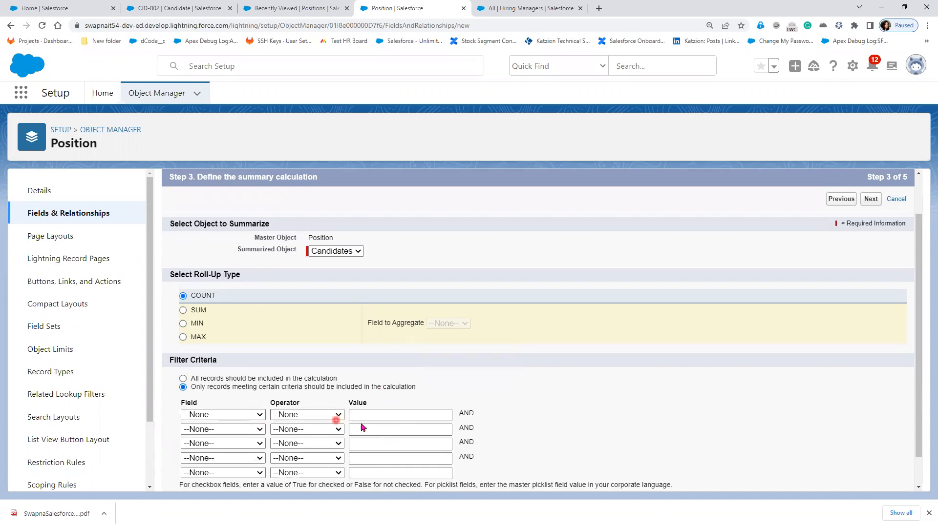
pyautogui.click(315, 377)
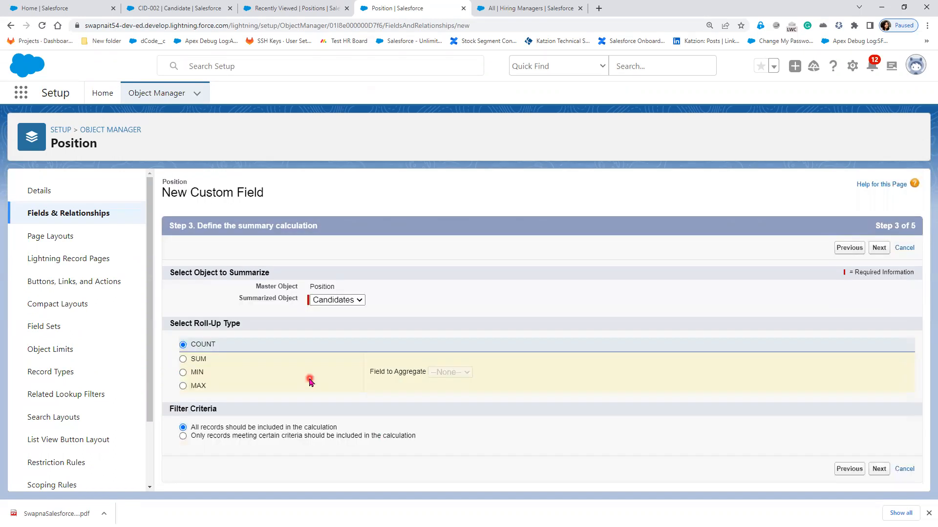
pyautogui.click(880, 469)
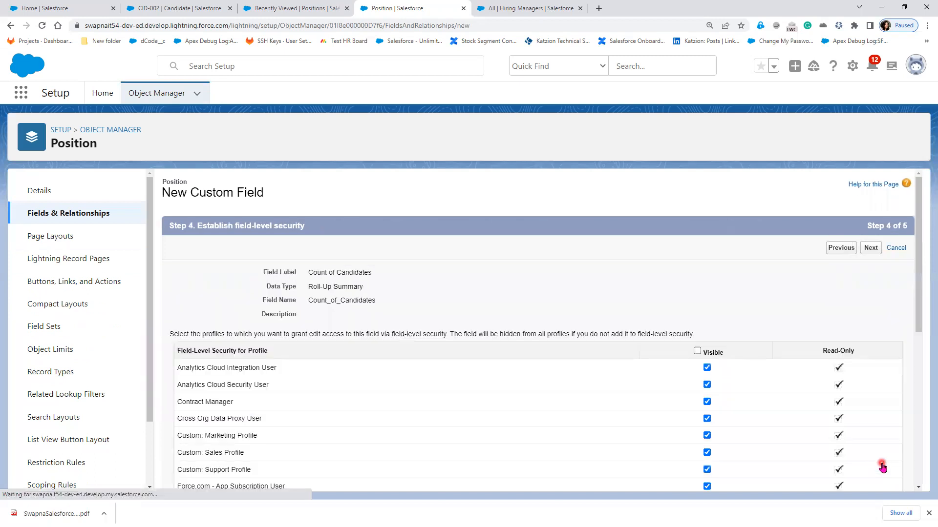
pyautogui.click(873, 248)
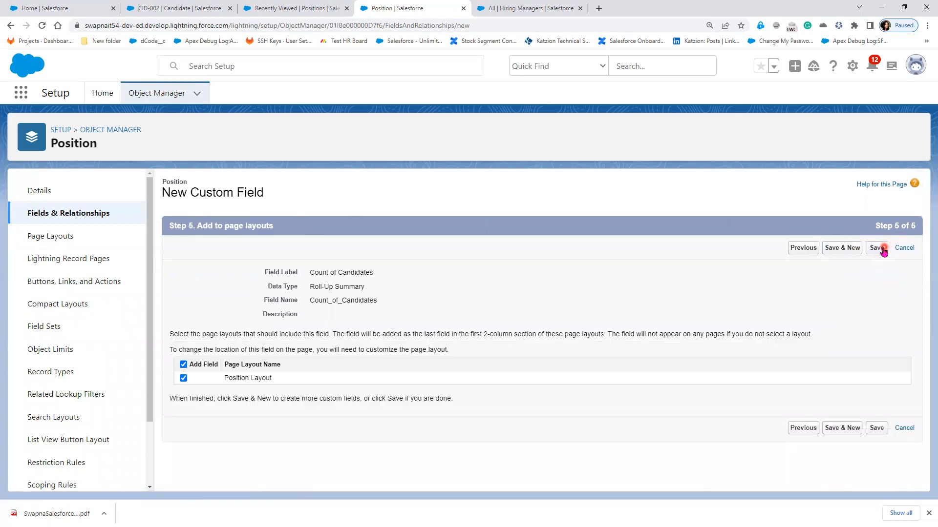
pyautogui.click(882, 250)
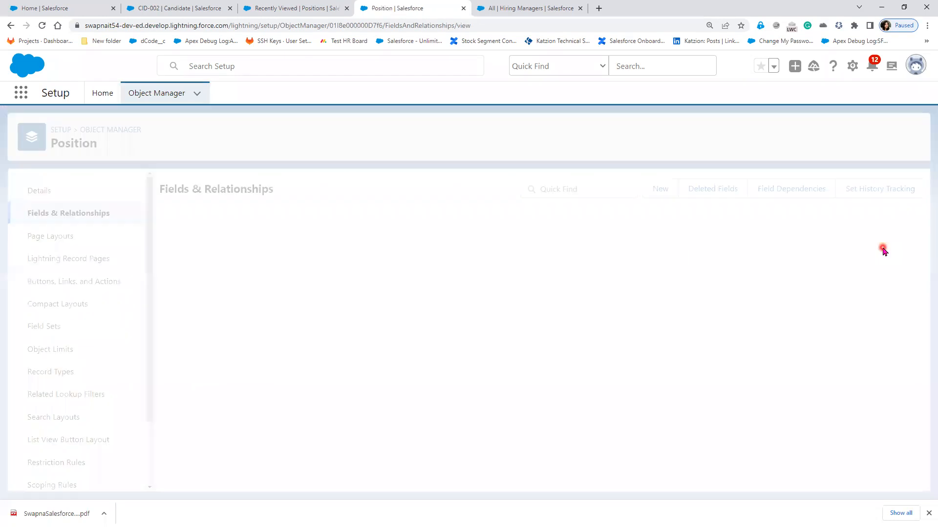
pyautogui.click(181, 9)
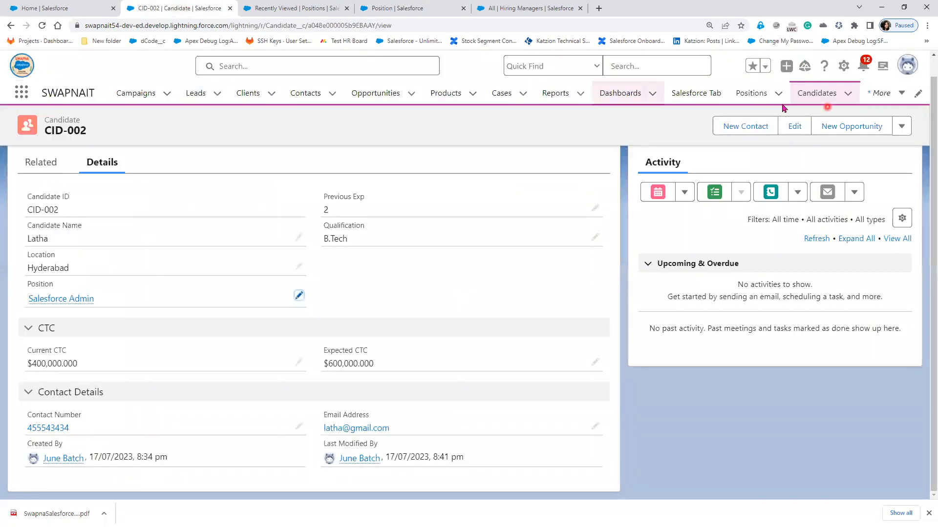
pyautogui.click(743, 100)
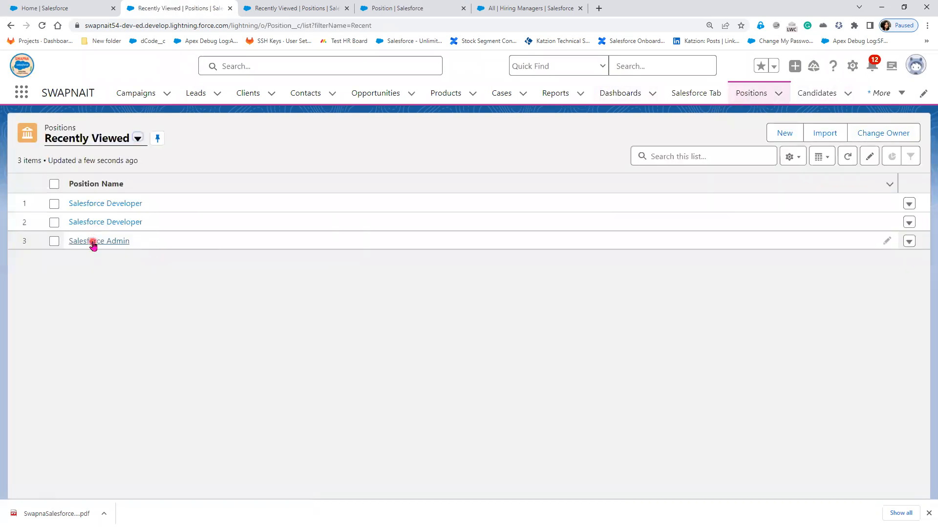
# - Reload Salesforce Admin to see Count of Candidates at 1, then open CID-002 from Related
pyautogui.click(92, 241)
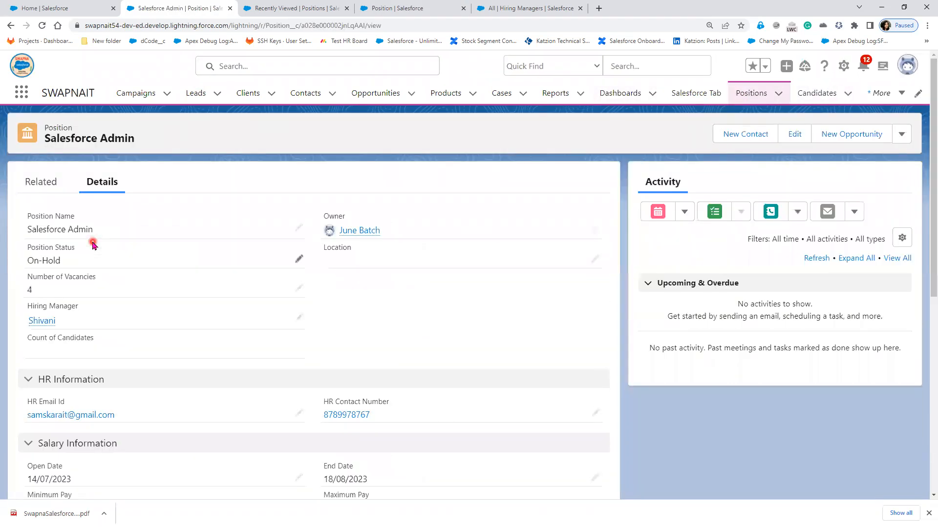
pyautogui.scroll(-3, 326, 407)
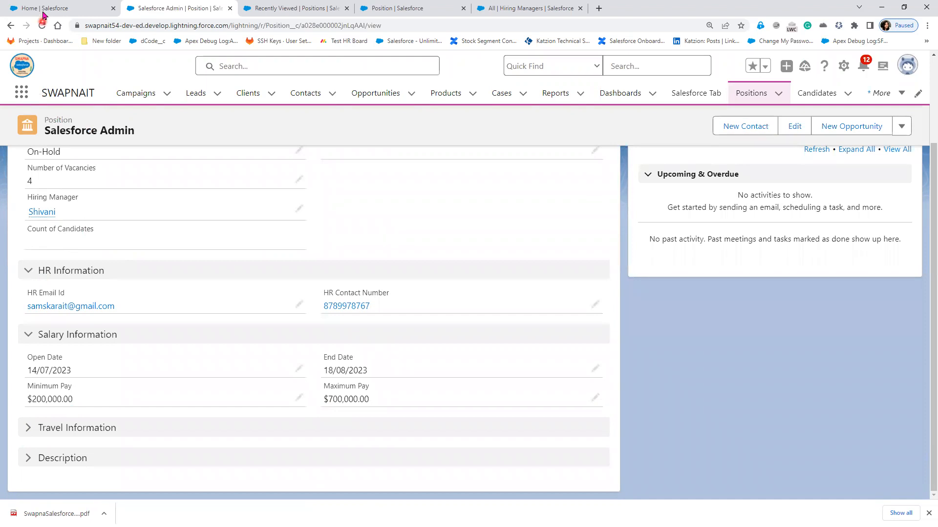
pyautogui.click(43, 26)
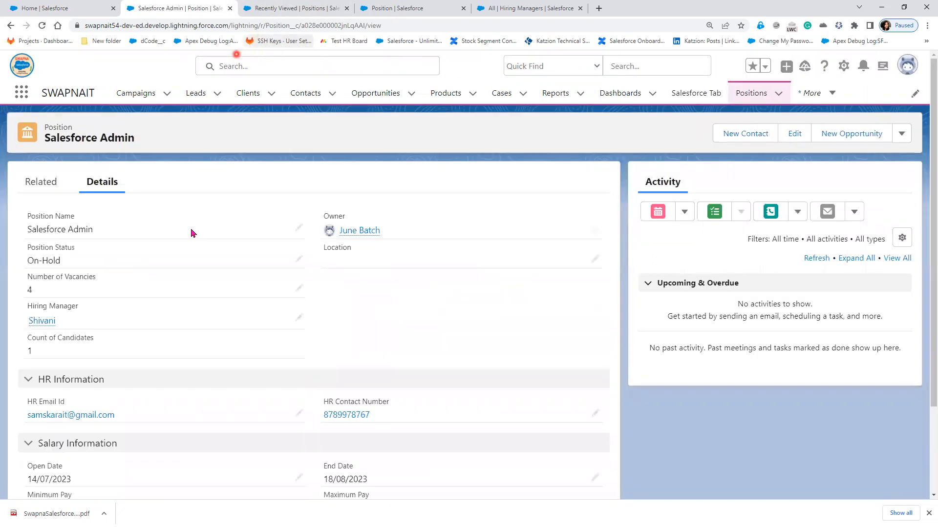
pyautogui.click(54, 187)
pyautogui.scroll(-1, 195, 487)
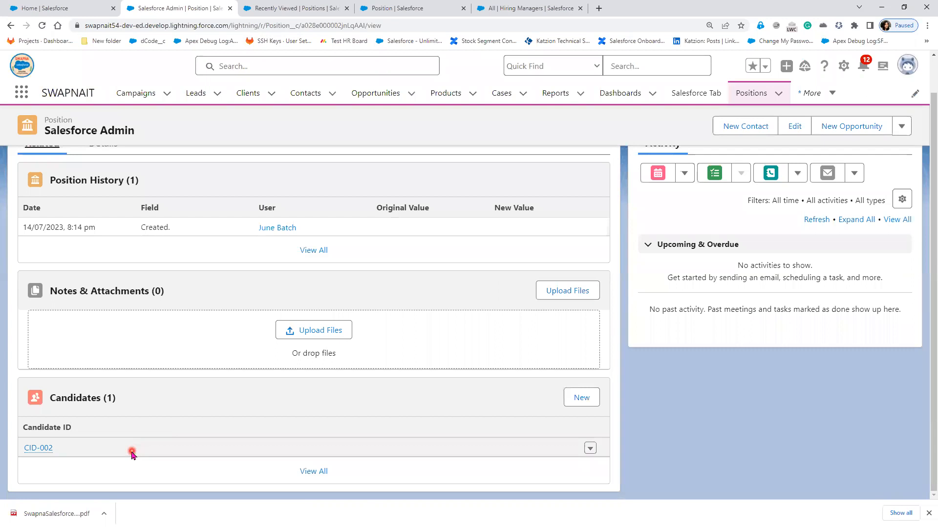
pyautogui.click(39, 448)
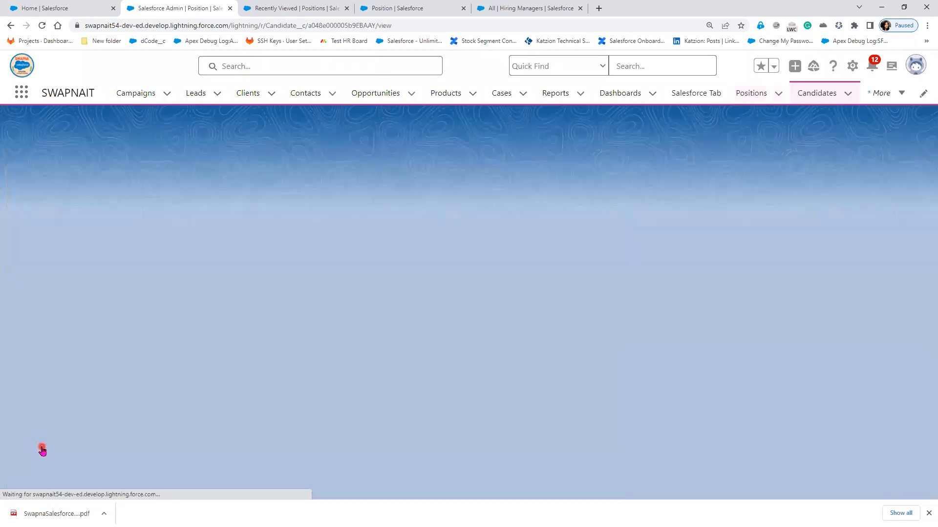
# - Clone CID-002, replace the Candidate Name with a new name, and try saving it
pyautogui.click(900, 138)
pyautogui.click(878, 221)
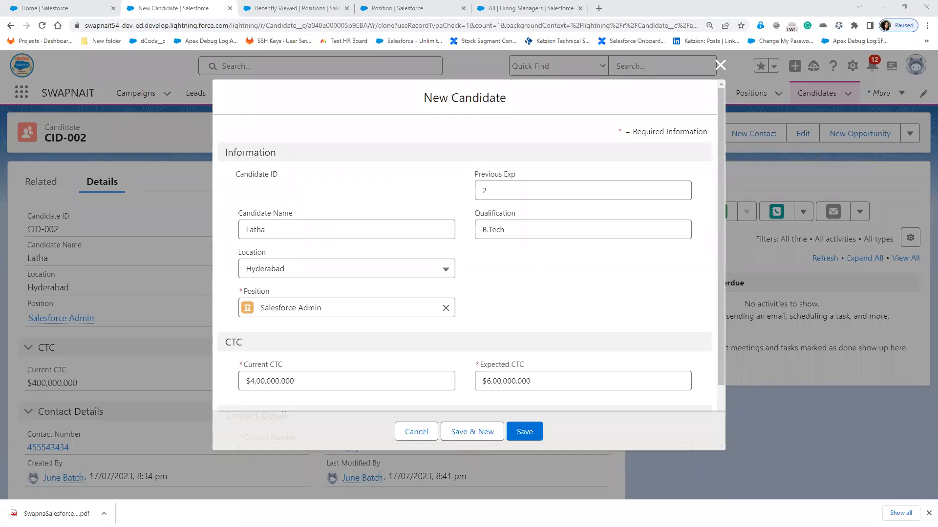
pyautogui.doubleClick(304, 229)
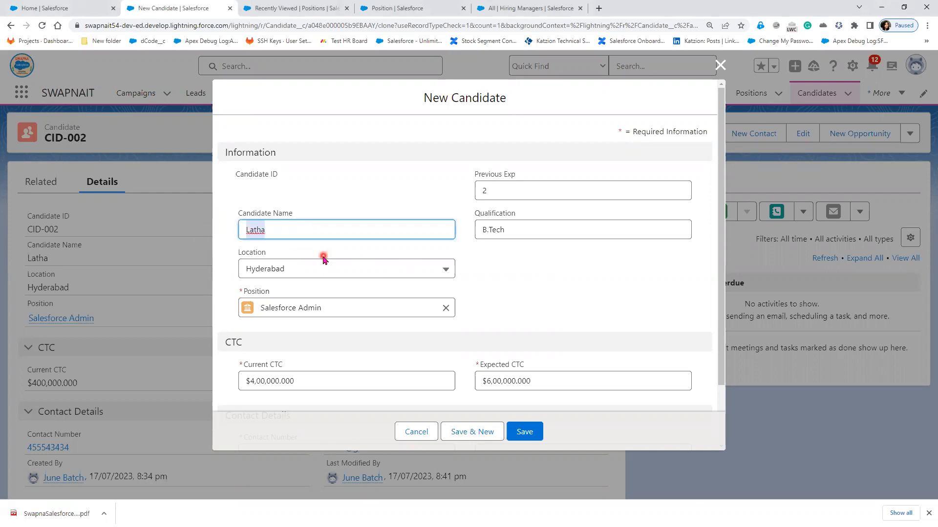
pyautogui.write('Sai')
pyautogui.click(532, 438)
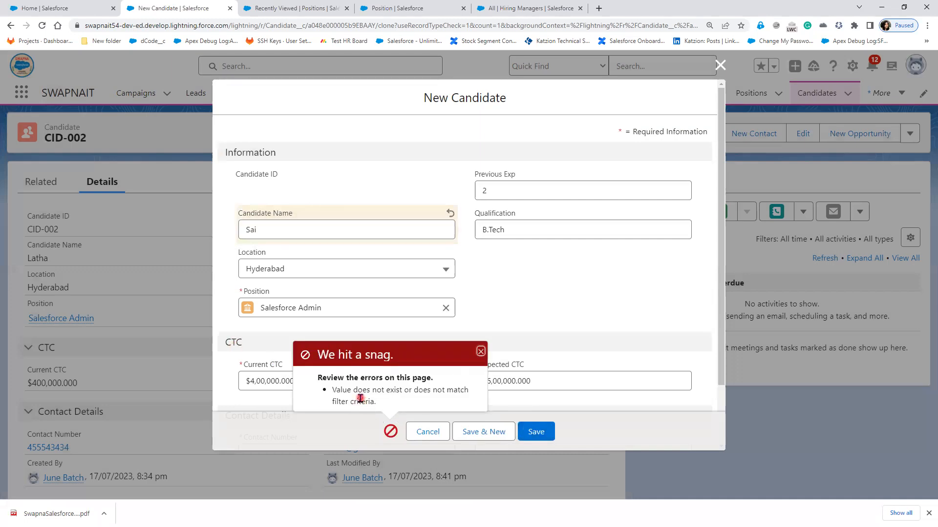
# - Review the filter-criteria error, discard the clone, and go to the Candidates list
pyautogui.scroll(-2, 546, 302)
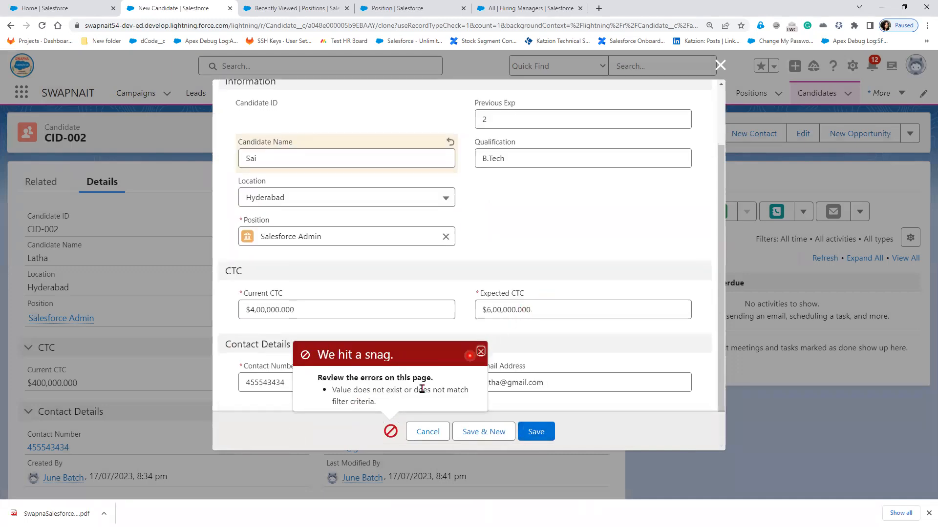
pyautogui.click(480, 353)
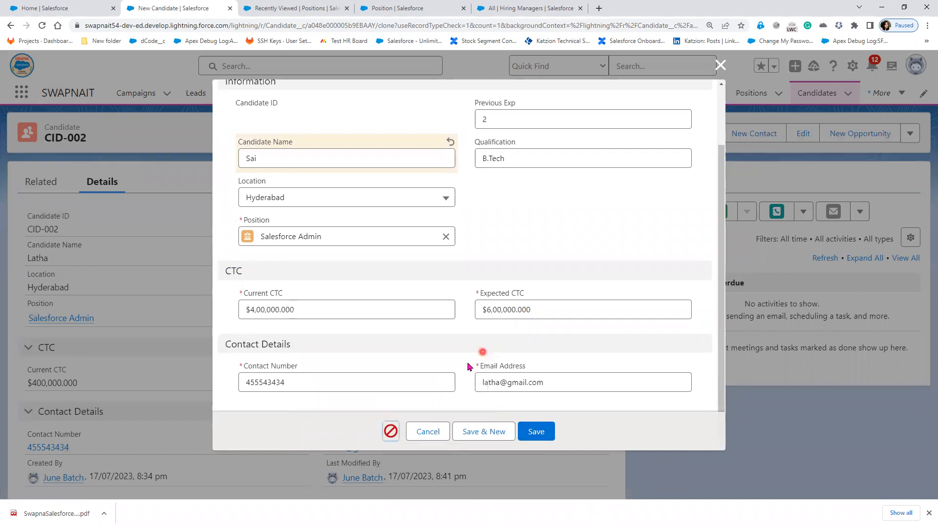
pyautogui.click(391, 431)
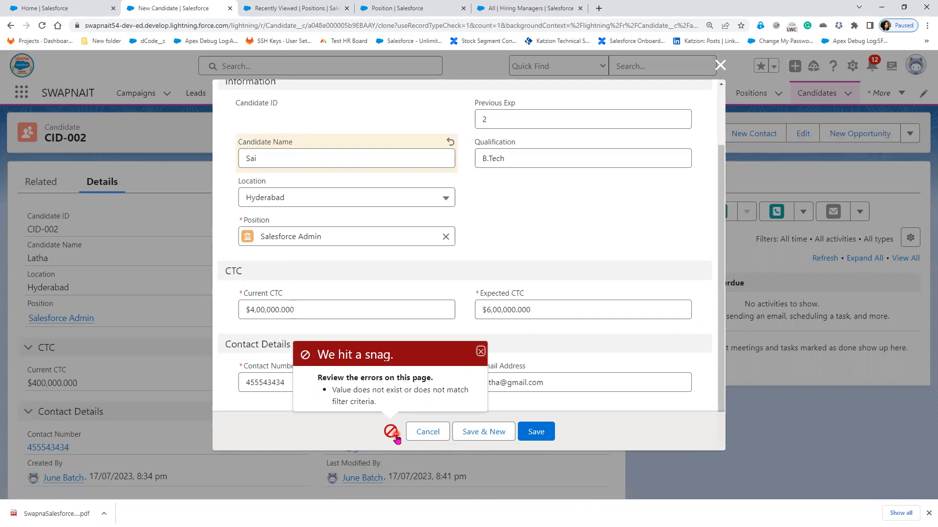
pyautogui.click(481, 352)
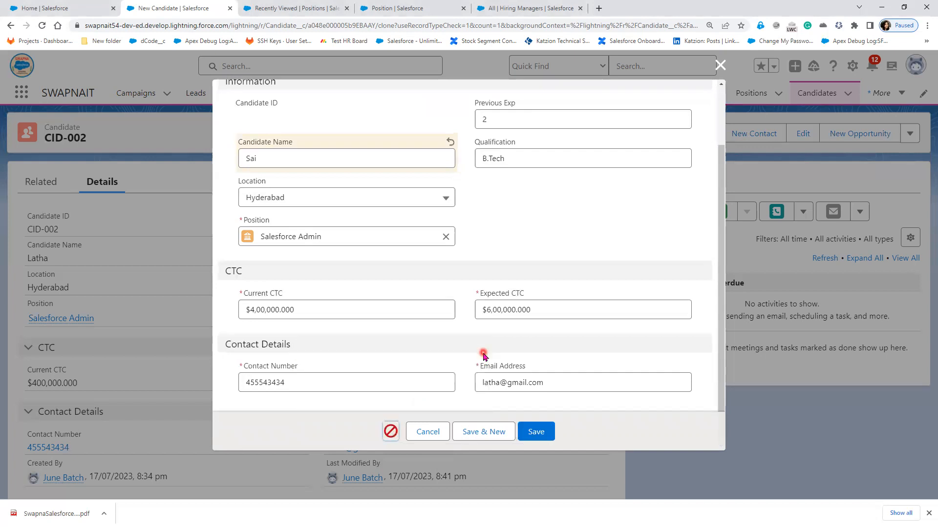
pyautogui.click(392, 433)
pyautogui.click(481, 351)
pyautogui.click(719, 65)
pyautogui.click(817, 95)
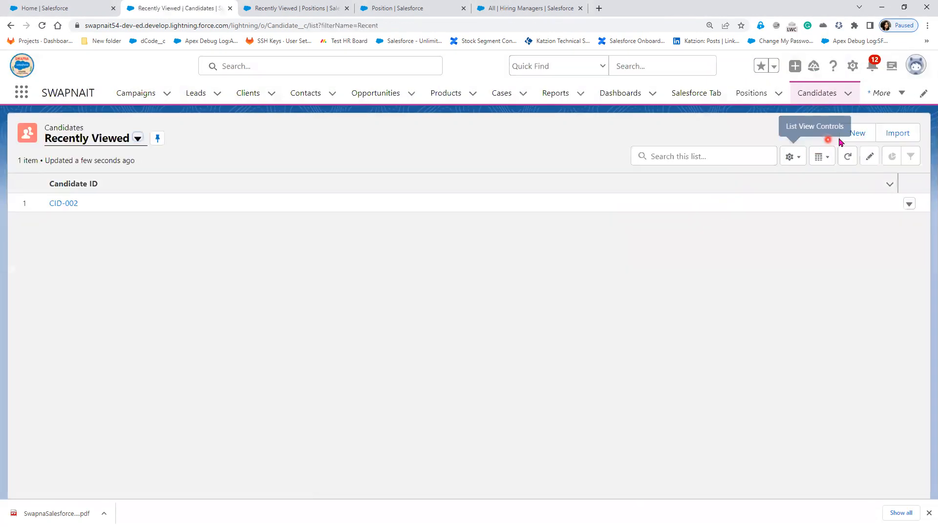
pyautogui.click(854, 136)
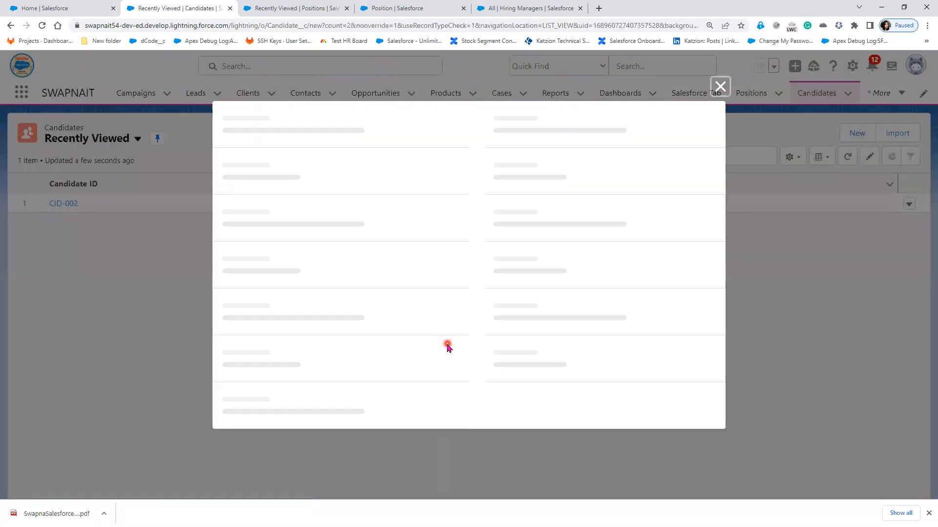
# - Enter the candidate's name, location Mumbai, position Salesforce Admin, 1 year experience and BSC qualification
pyautogui.click(340, 227)
pyautogui.write('Sai')
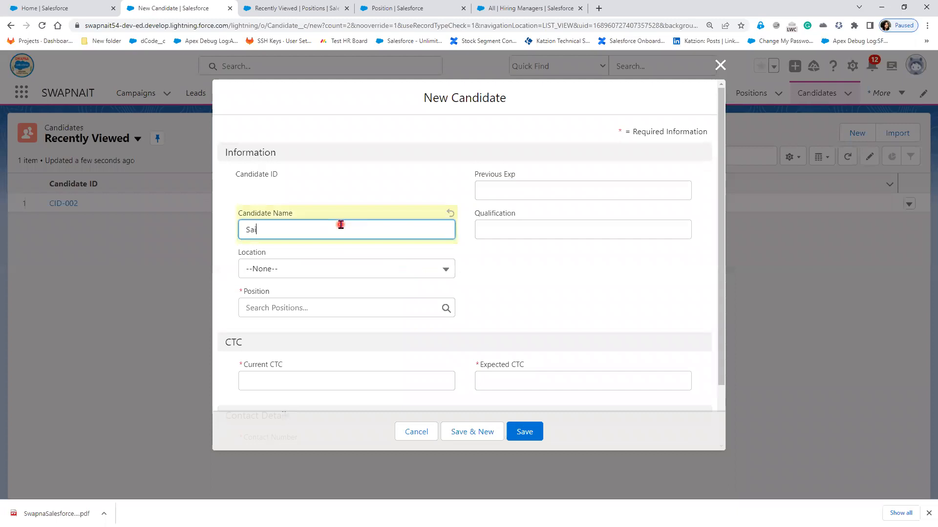
pyautogui.click(324, 269)
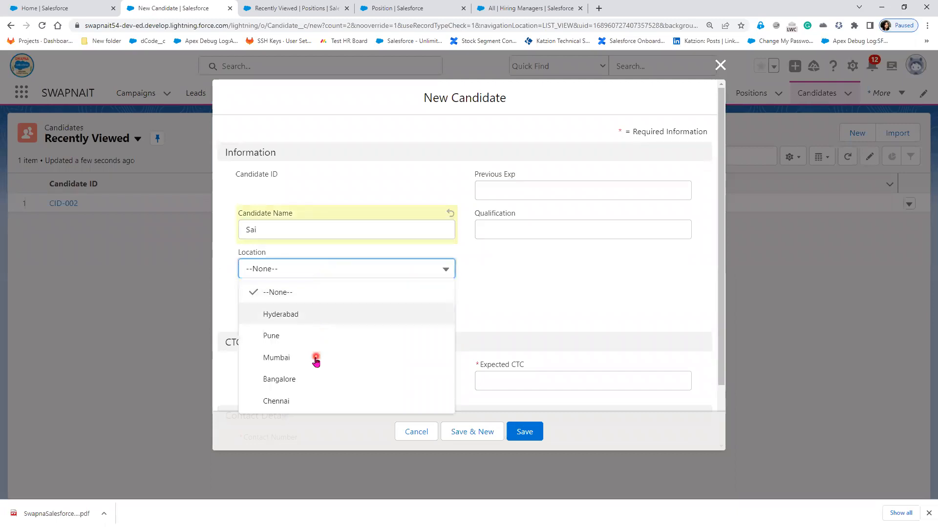
pyautogui.click(316, 360)
pyautogui.click(303, 309)
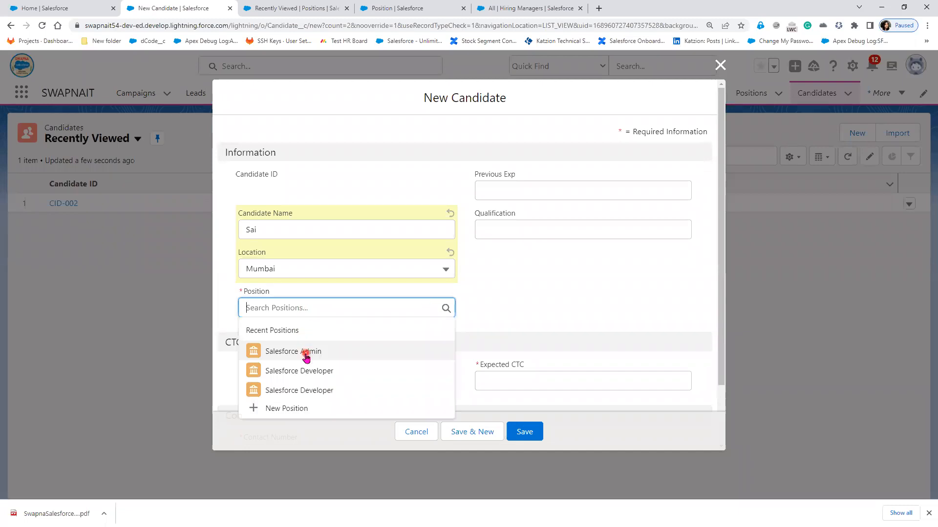
pyautogui.click(306, 356)
pyautogui.click(599, 190)
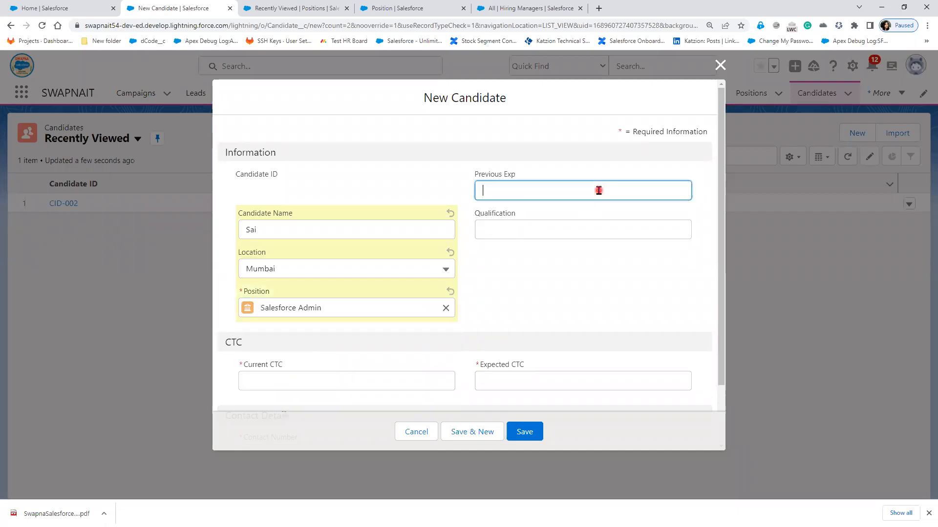
pyautogui.write('1')
pyautogui.click(570, 230)
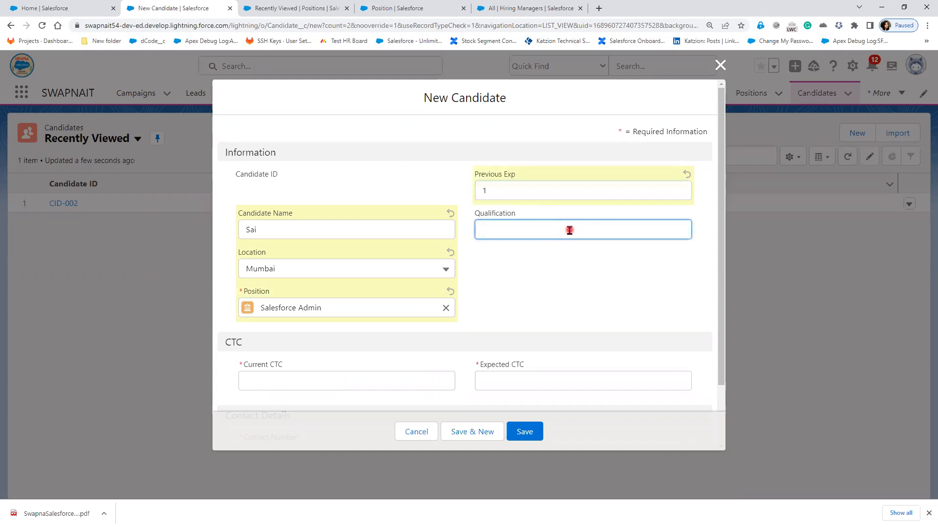
pyautogui.write('BSC')
# - Fill in current CTC 453345, expected CTC, contact number and e-mail, then try saving
pyautogui.scroll(-2, 522, 300)
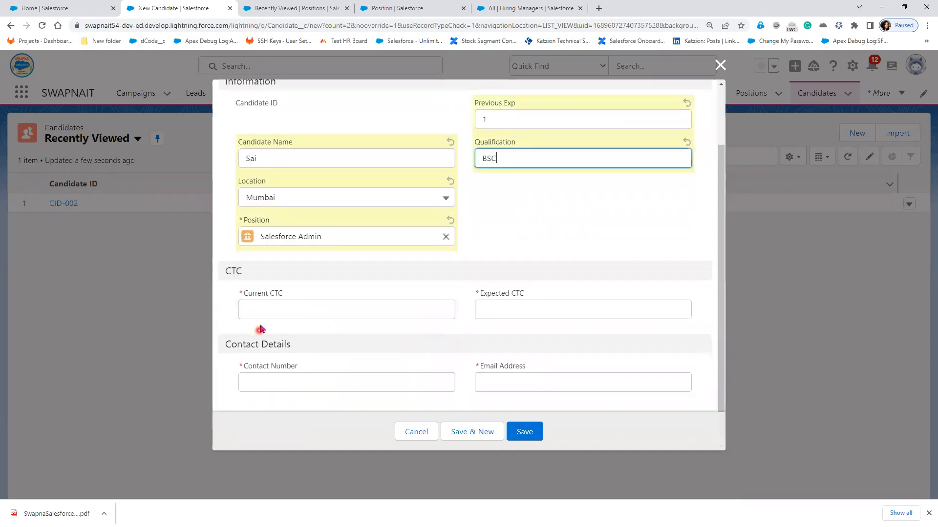
pyautogui.click(284, 307)
pyautogui.write('453345')
pyautogui.click(533, 309)
pyautogui.write('323424234')
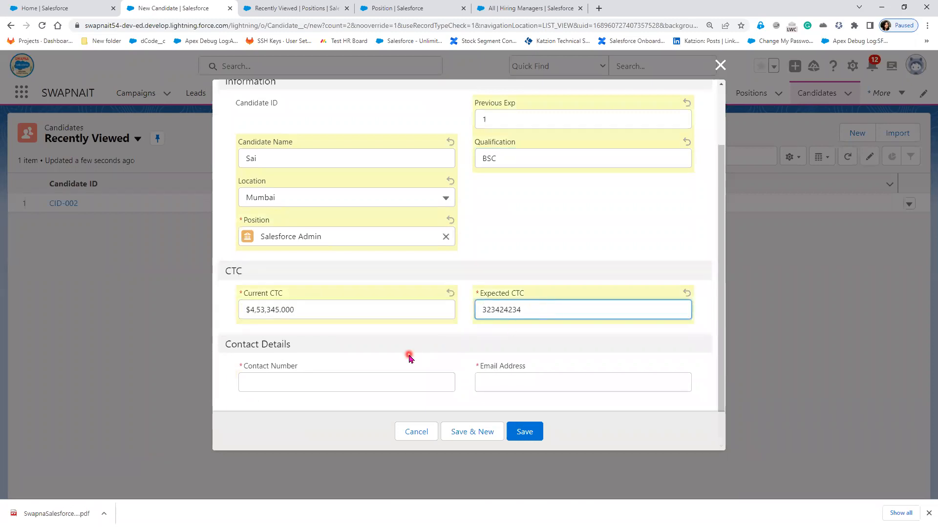
pyautogui.click(336, 398)
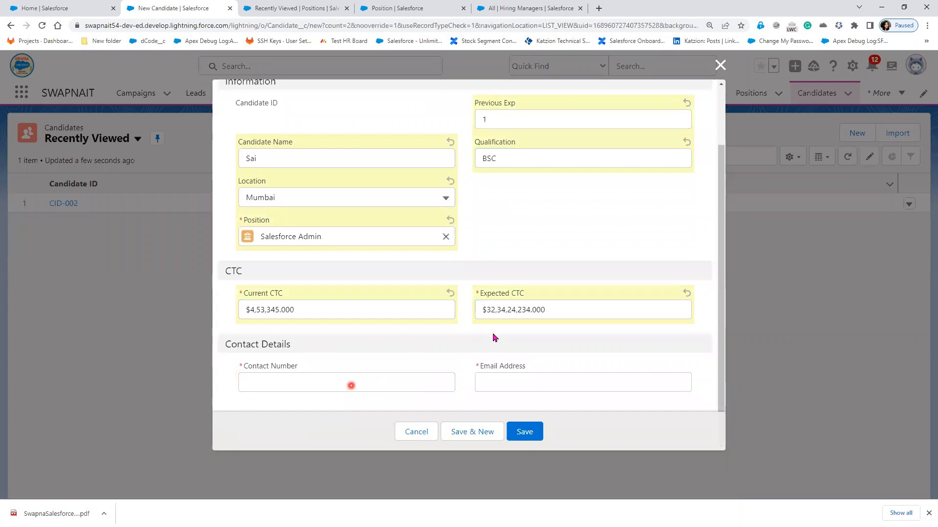
pyautogui.click(489, 309)
pyautogui.press('BackSpace')
pyautogui.write('424234')
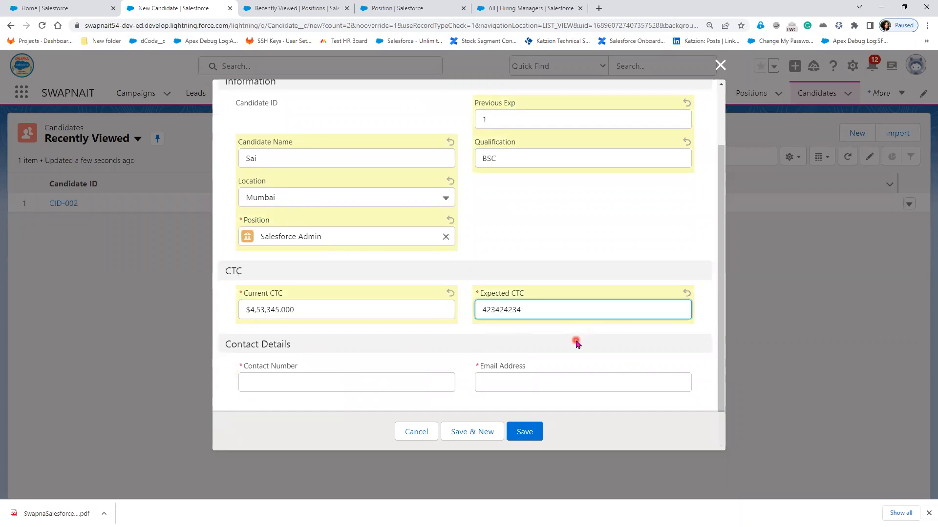
pyautogui.click(304, 383)
pyautogui.write('4et5435345345')
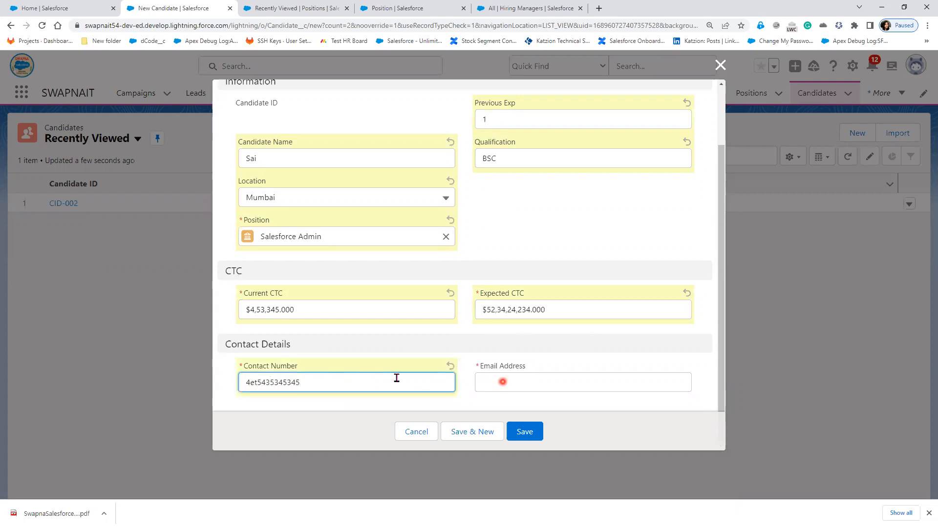
pyautogui.hotkey('ctrl', 'a')
pyautogui.write('564545344')
pyautogui.click(550, 381)
pyautogui.write('sa@')
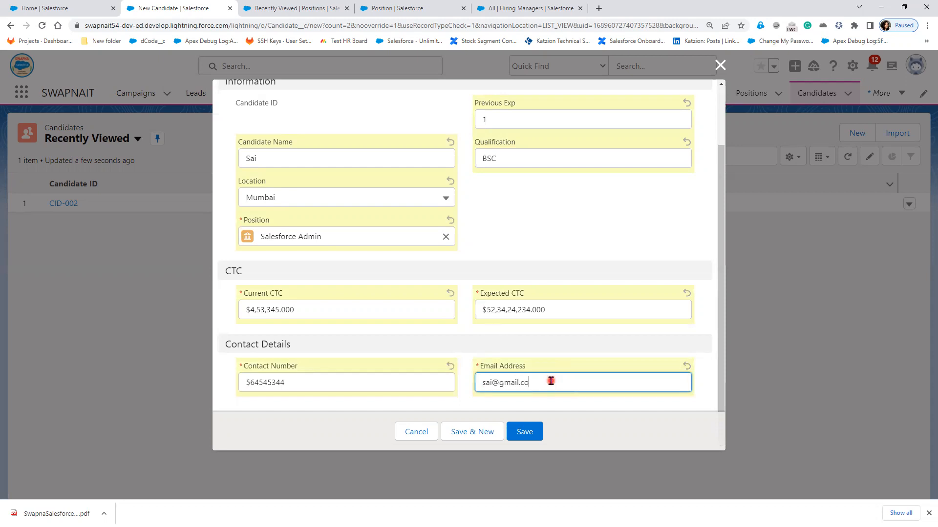
pyautogui.click(535, 439)
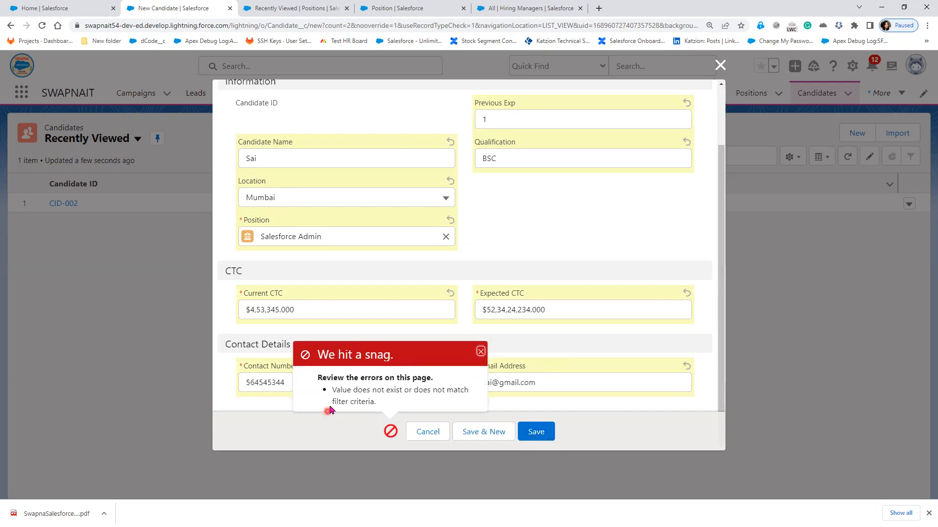
# - Change the location to Hyderabad, retry saving, and dismiss the repeated filter-criteria error
pyautogui.click(354, 198)
pyautogui.click(328, 239)
pyautogui.click(540, 441)
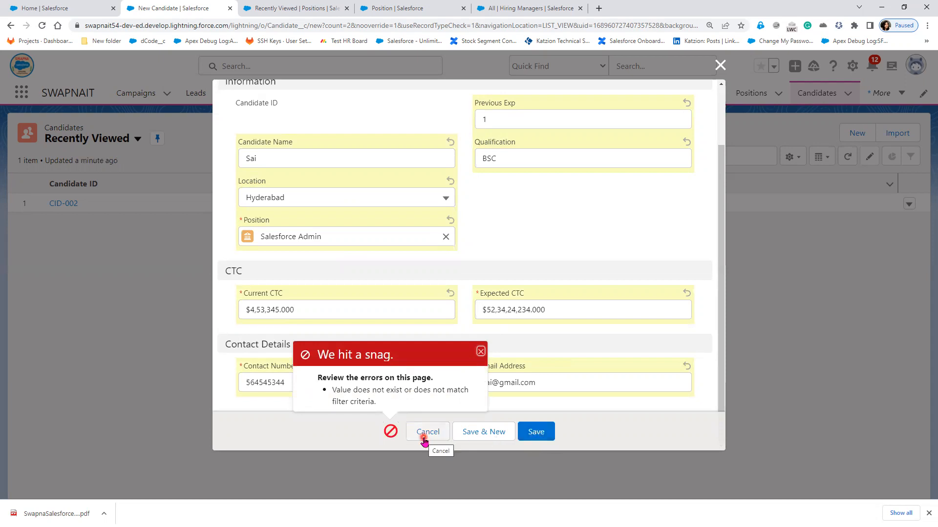
pyautogui.click(481, 352)
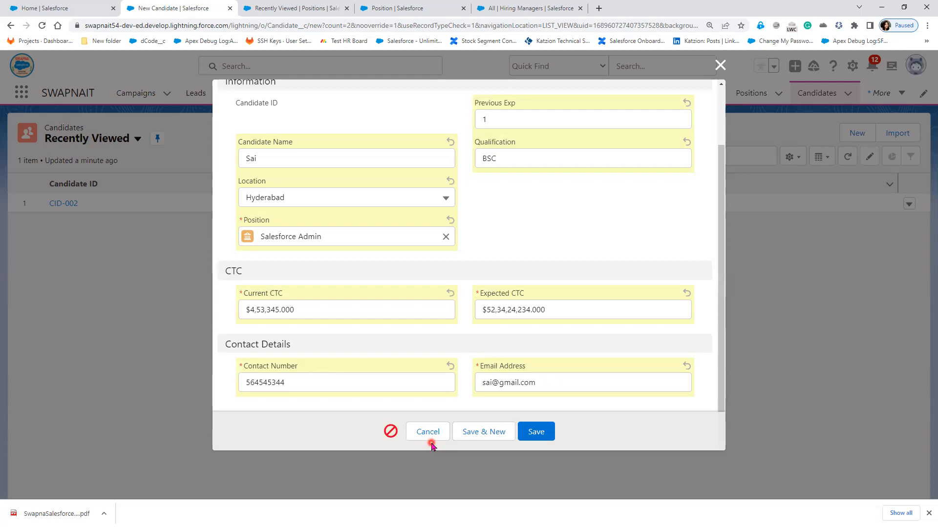
pyautogui.click(397, 9)
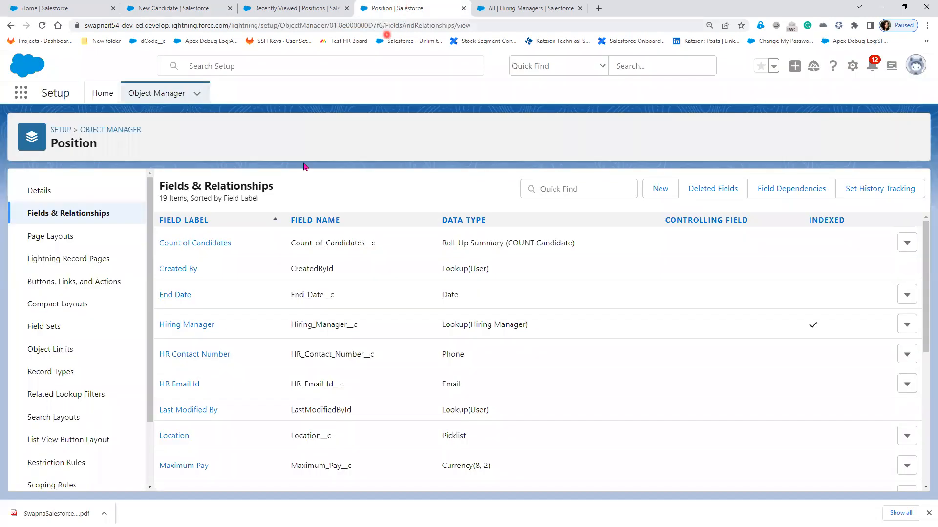
# - Remove the Position: Location filter from Hiring Manager's lookup, then save the new candidate as CID-006
pyautogui.scroll(-1, 420, 417)
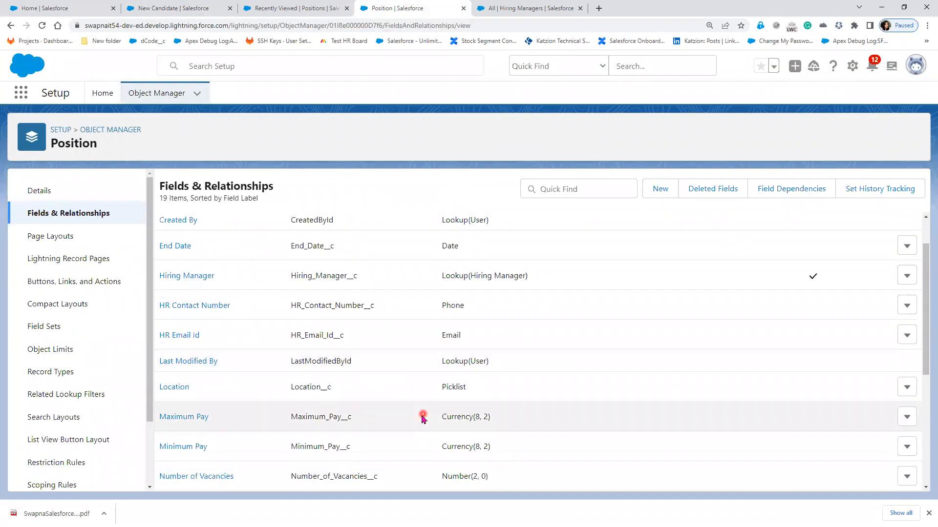
pyautogui.click(194, 276)
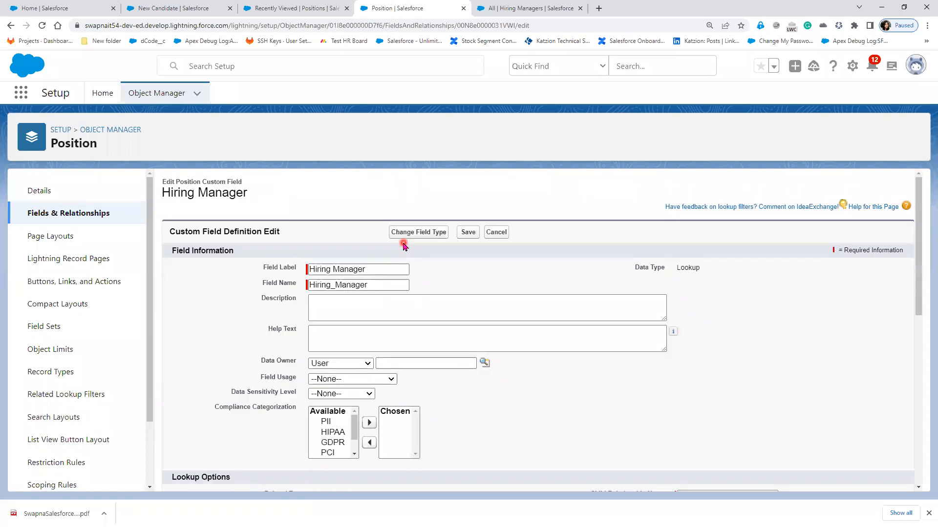
pyautogui.scroll(-5, 439, 439)
pyautogui.scroll(-4, 440, 442)
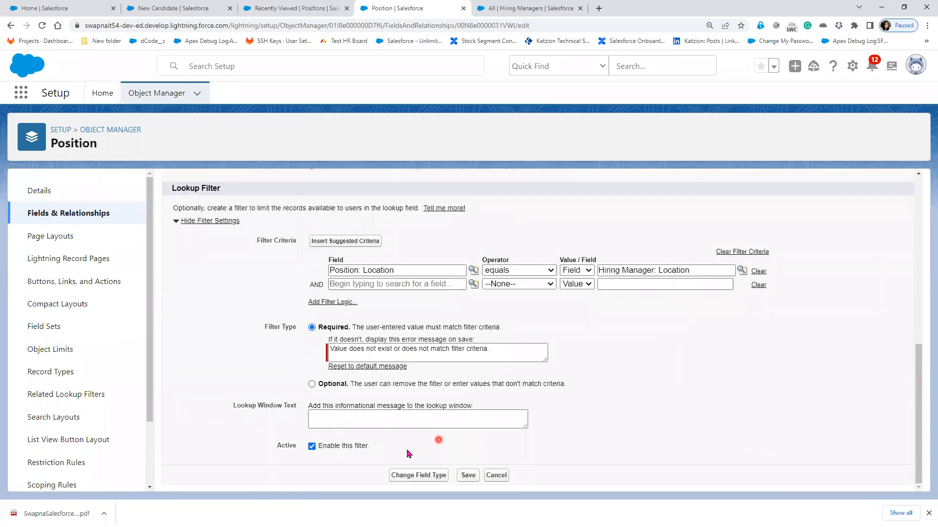
pyautogui.click(433, 270)
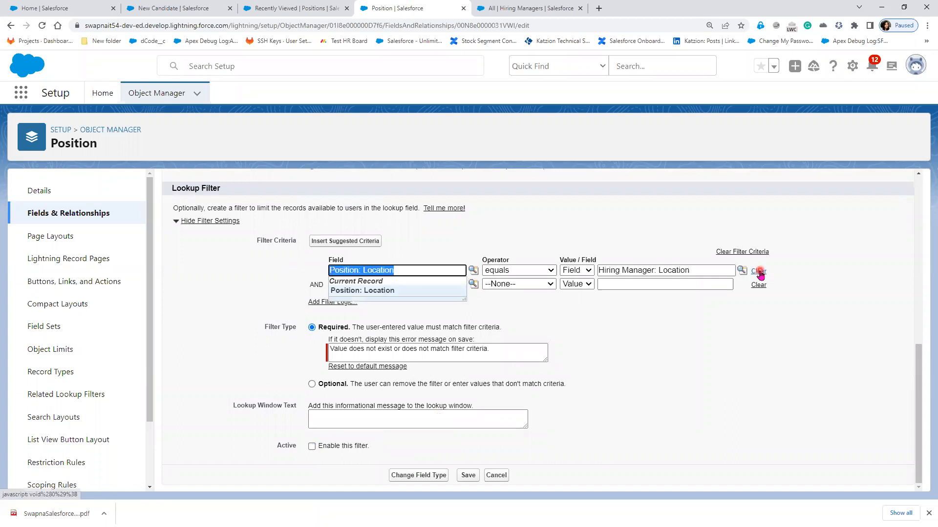
pyautogui.click(756, 272)
pyautogui.click(468, 475)
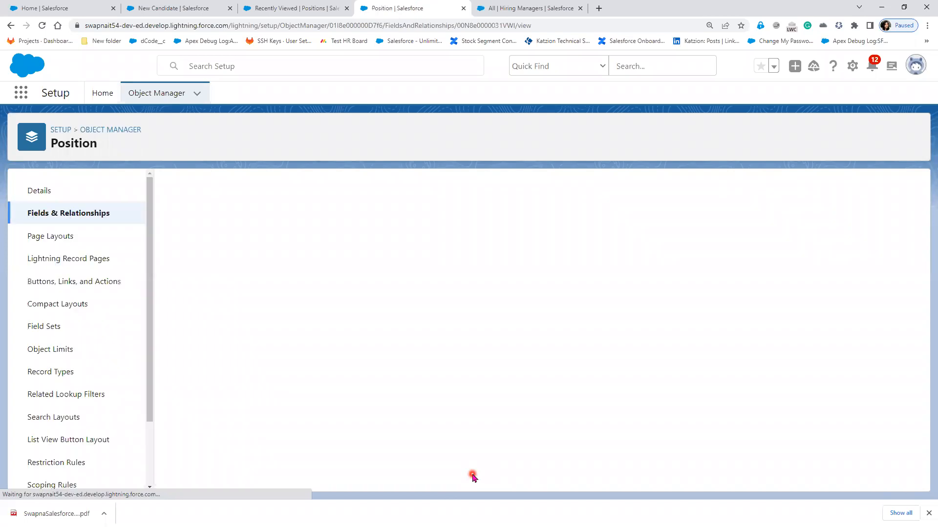
pyautogui.click(162, 8)
pyautogui.click(537, 432)
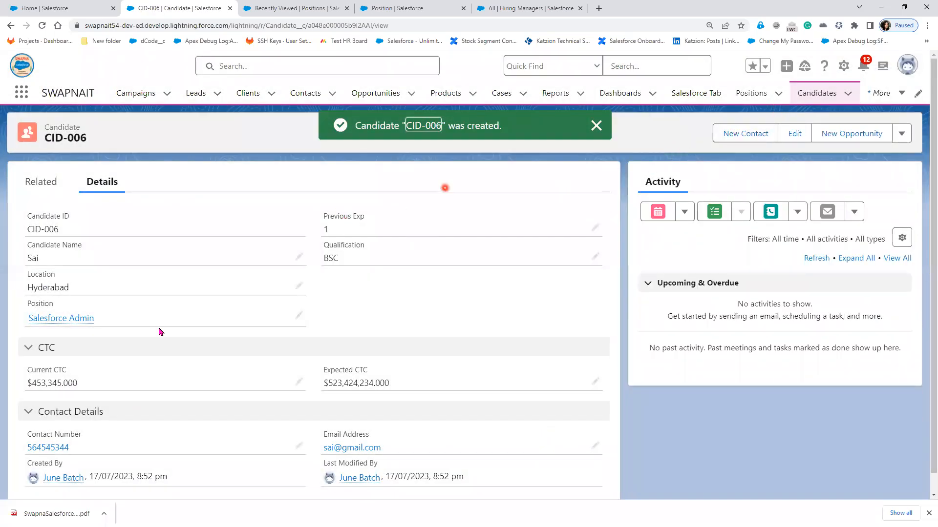
# - Open Salesforce Admin from CID-006 to confirm Count of Candidates is 2, then return to the slides
pyautogui.click(72, 318)
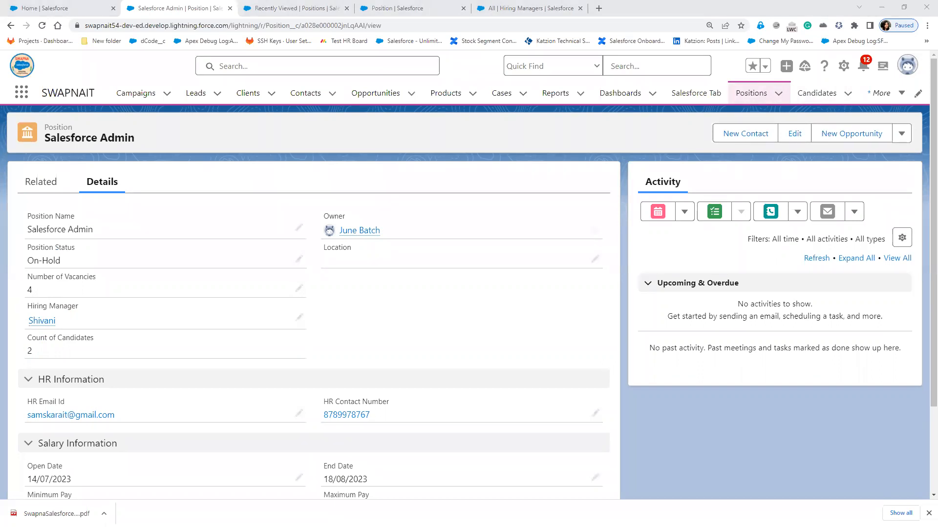
pyautogui.hotkey('alt', 'Tab')
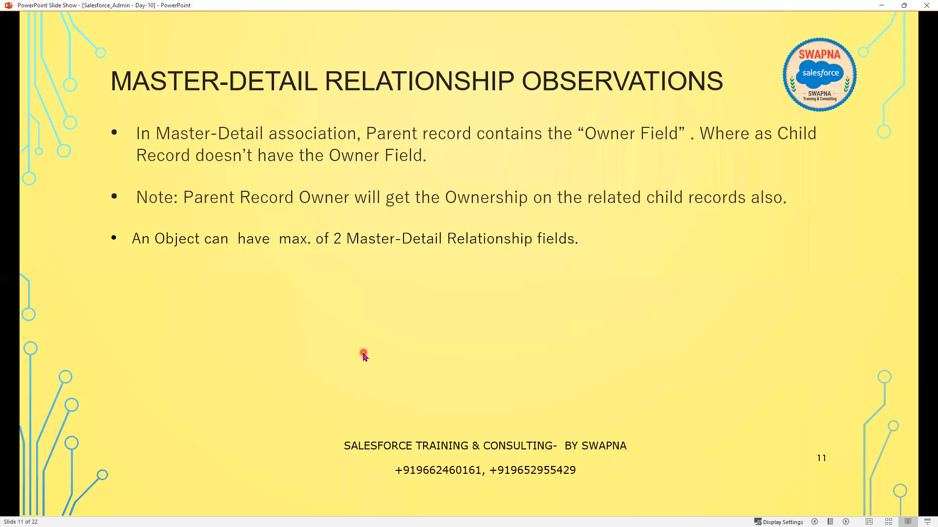
# - Reveal the roll-up summary and standard-object-as-parent bullets, then return to the Paint sketch
pyautogui.click(361, 357)
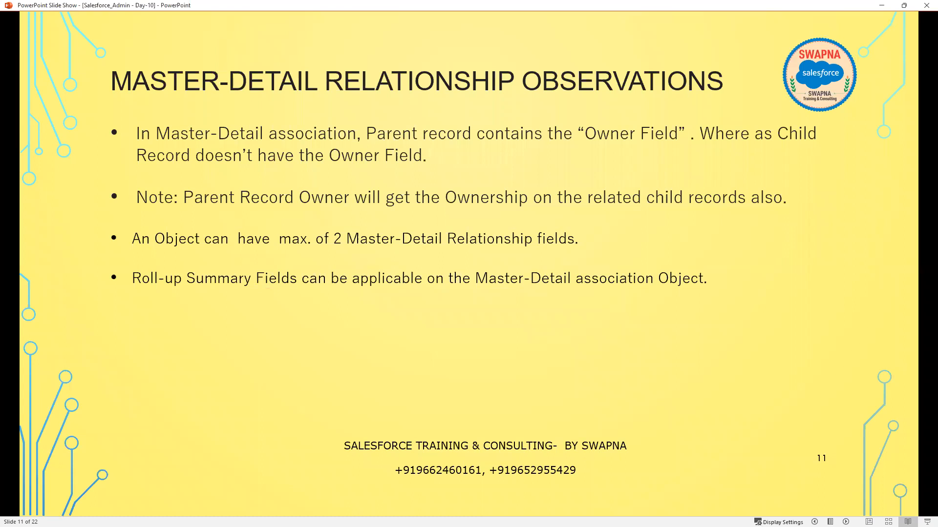
pyautogui.hotkey('alt', 'Tab')
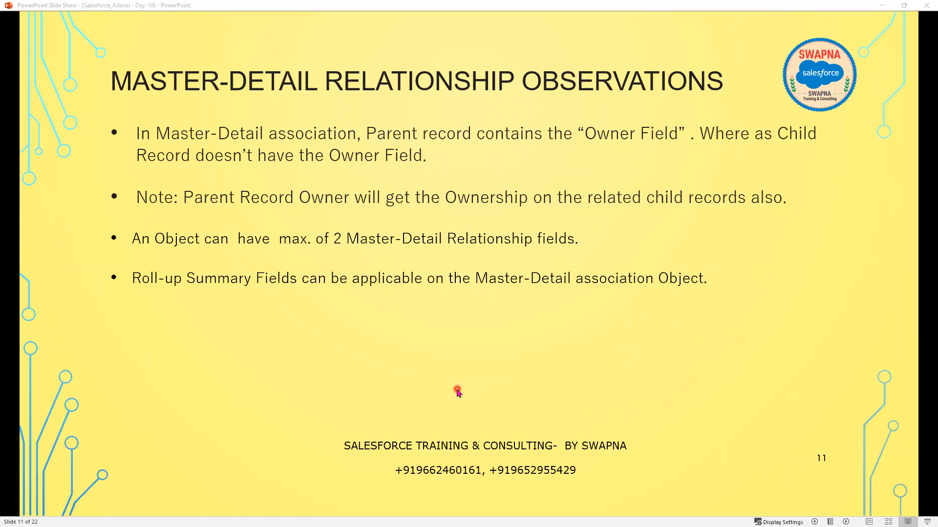
pyautogui.click(457, 392)
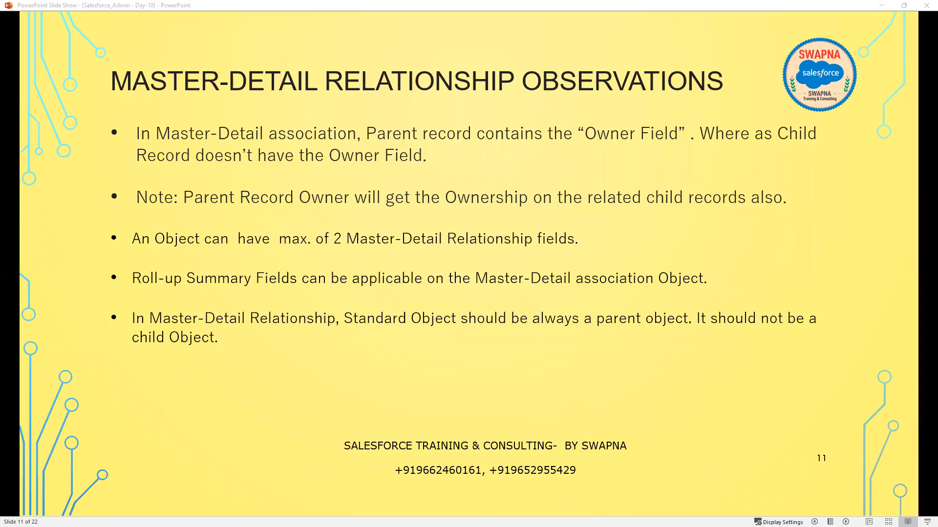
pyautogui.hotkey('alt', 'Tab')
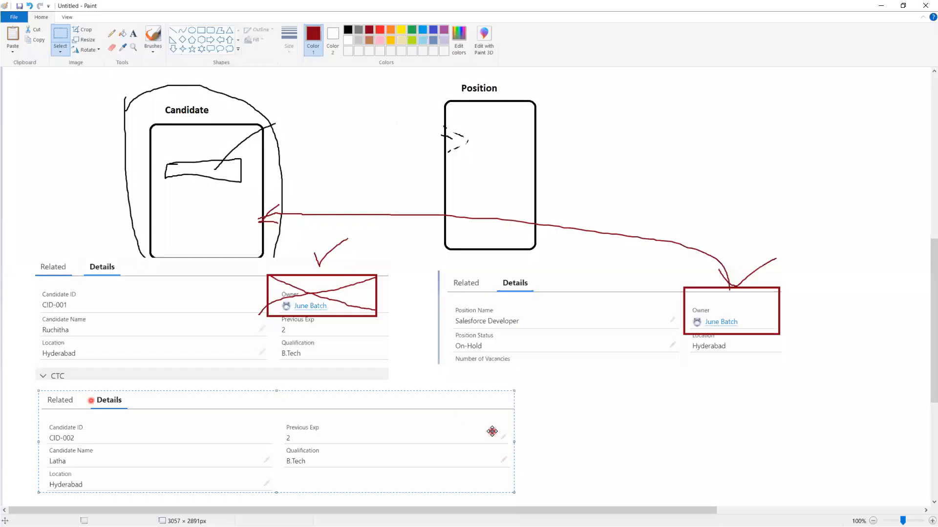
# - Draw four rounded boxes in two columns below the panels
pyautogui.scroll(-5, 492, 432)
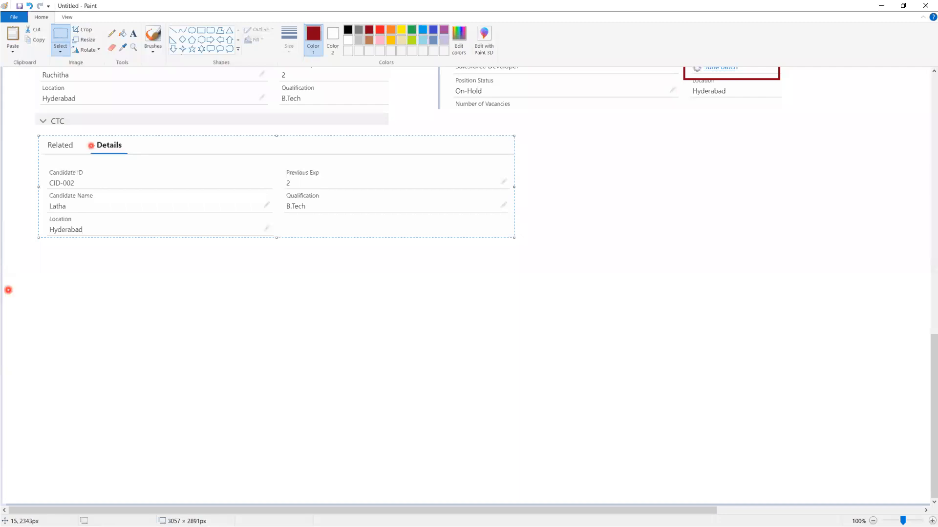
pyautogui.moveTo(160, 307); pyautogui.dragTo(235, 341)
pyautogui.hotkey('alt', 'Tab')
pyautogui.click(468, 301)
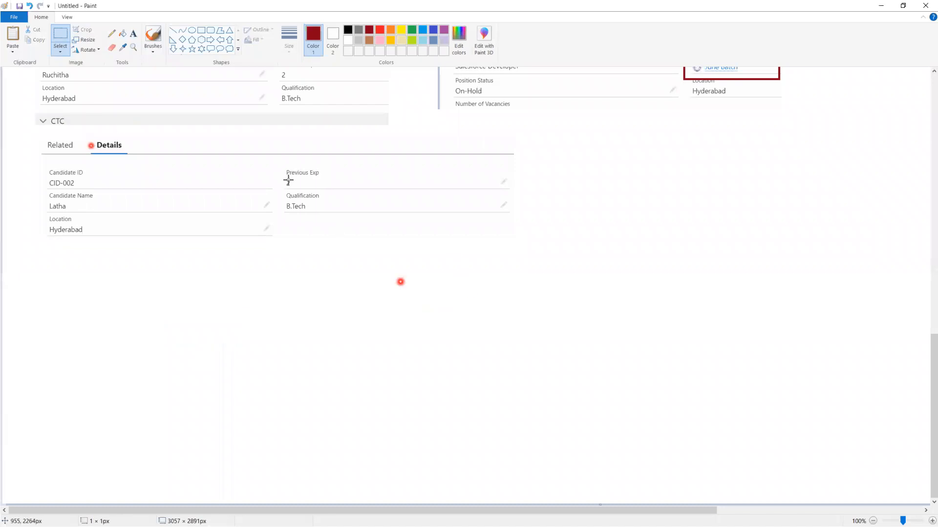
pyautogui.click(210, 31)
pyautogui.moveTo(119, 278)
pyautogui.mouseDown()
pyautogui.moveTo(226, 335)
pyautogui.moveTo(214, 313)
pyautogui.mouseUp()
pyautogui.moveTo(116, 376); pyautogui.dragTo(215, 414)
pyautogui.moveTo(313, 273)
pyautogui.mouseDown()
pyautogui.moveTo(371, 311)
pyautogui.moveTo(402, 304)
pyautogui.mouseUp()
pyautogui.moveTo(306, 371); pyautogui.dragTo(408, 412)
# - Duplicate the four boxes and place the copy to the right of the originals
pyautogui.click(60, 35)
pyautogui.moveTo(96, 252); pyautogui.dragTo(460, 394)
pyautogui.moveTo(427, 436); pyautogui.dragTo(438, 435)
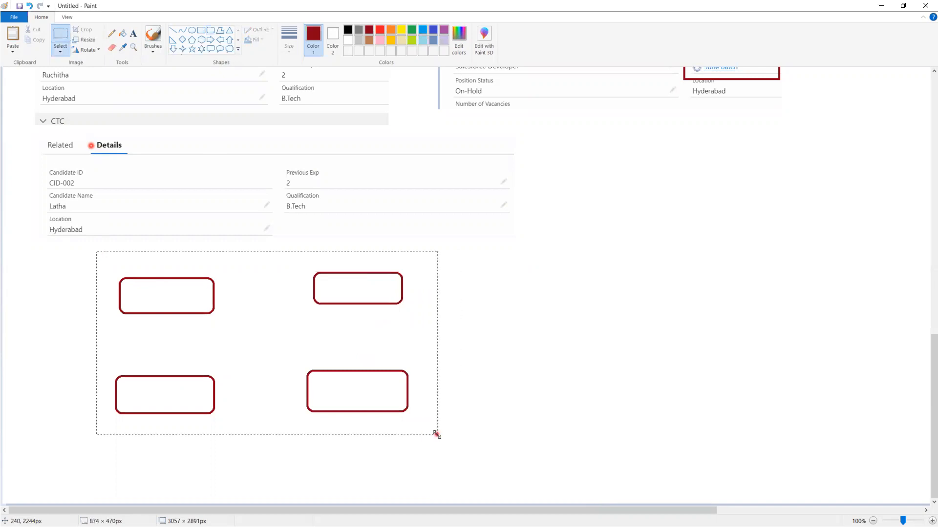
pyautogui.hotkey('ctrl', 'c')
pyautogui.hotkey('ctrl', 'v')
pyautogui.moveTo(215, 141); pyautogui.dragTo(674, 318)
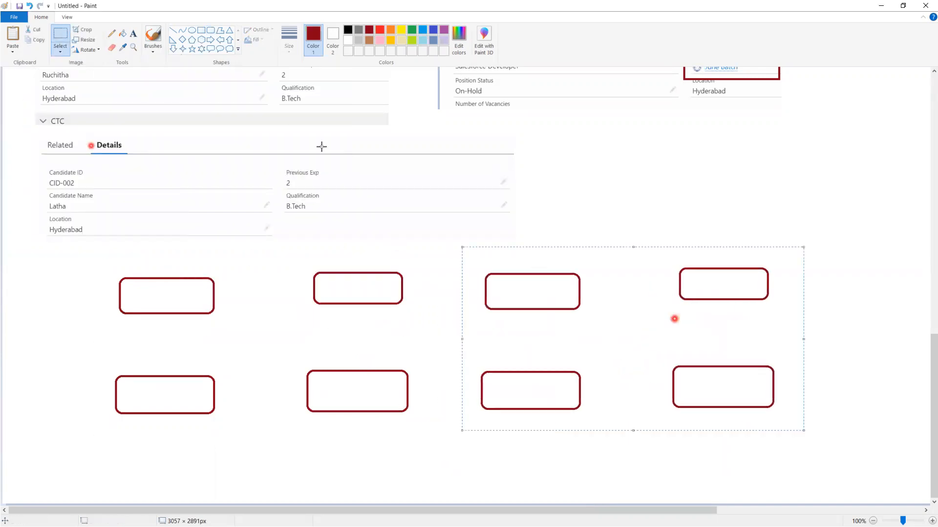
# - Label both left boxes and the bottom-middle box 'Custom Object'
pyautogui.click(133, 33)
pyautogui.click(127, 395)
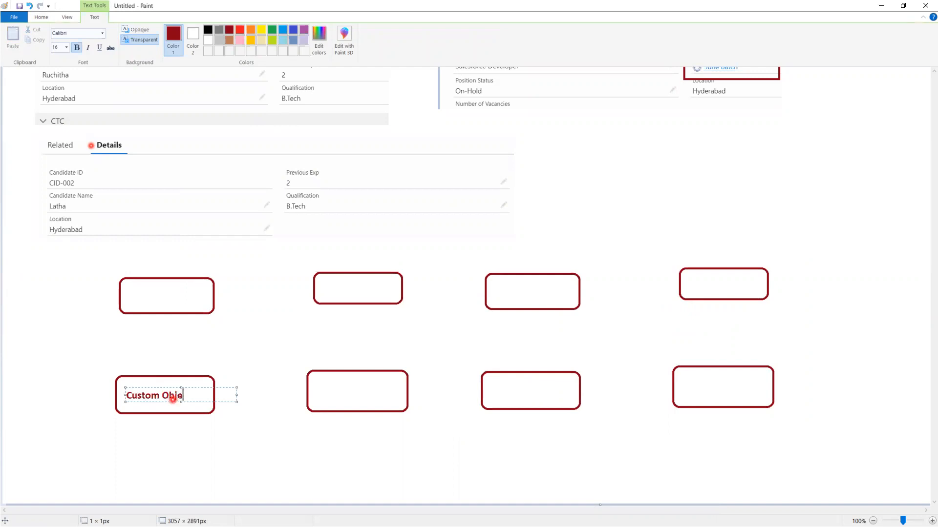
pyautogui.click(127, 289)
pyautogui.click(127, 288)
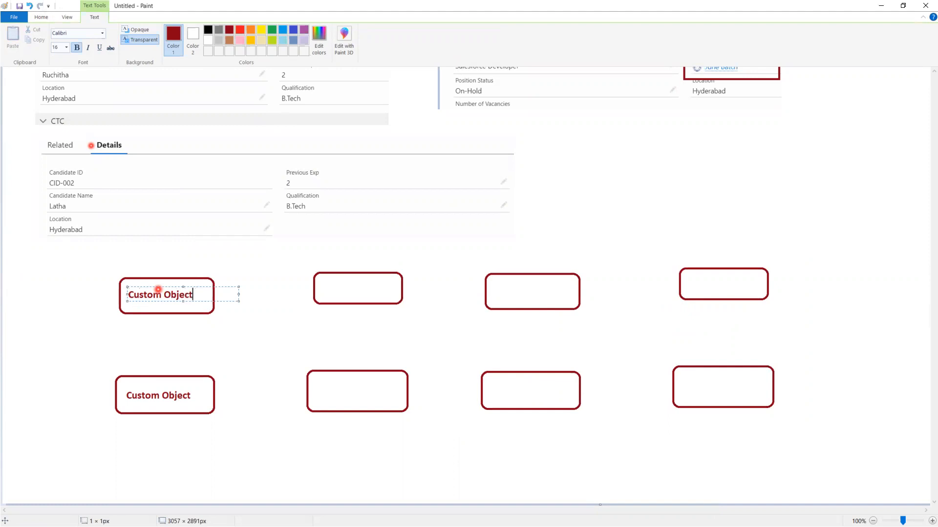
pyautogui.click(321, 391)
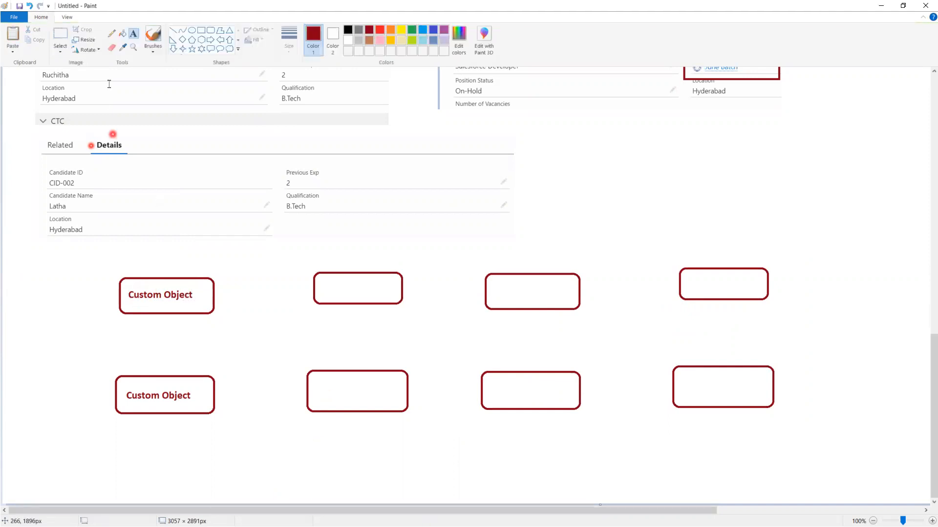
pyautogui.moveTo(126, 287); pyautogui.dragTo(198, 305)
pyautogui.hotkey('ctrl', 'c')
pyautogui.hotkey('ctrl', 'v')
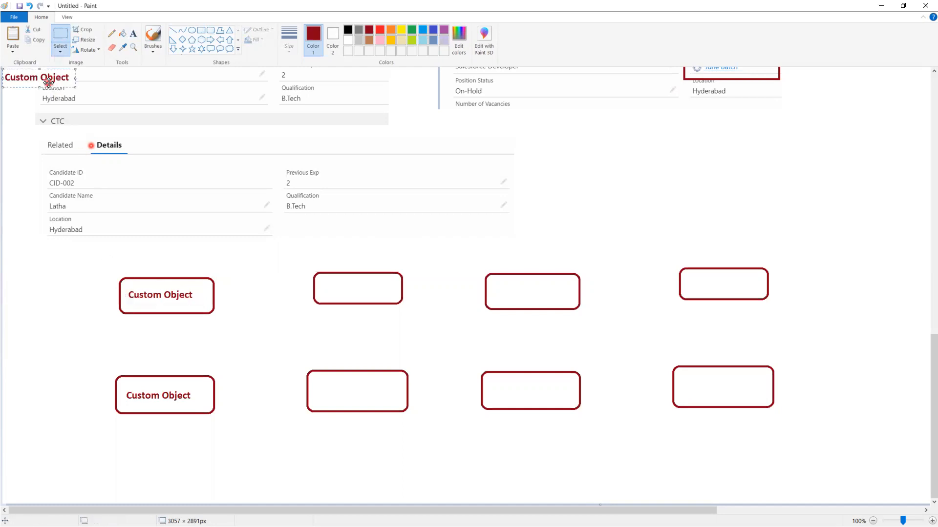
pyautogui.moveTo(48, 78); pyautogui.dragTo(361, 394)
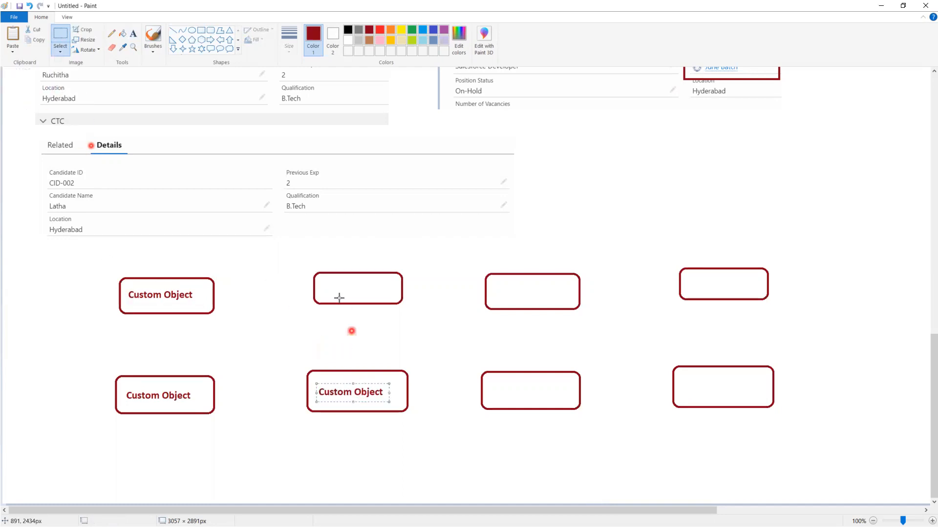
pyautogui.click(323, 283)
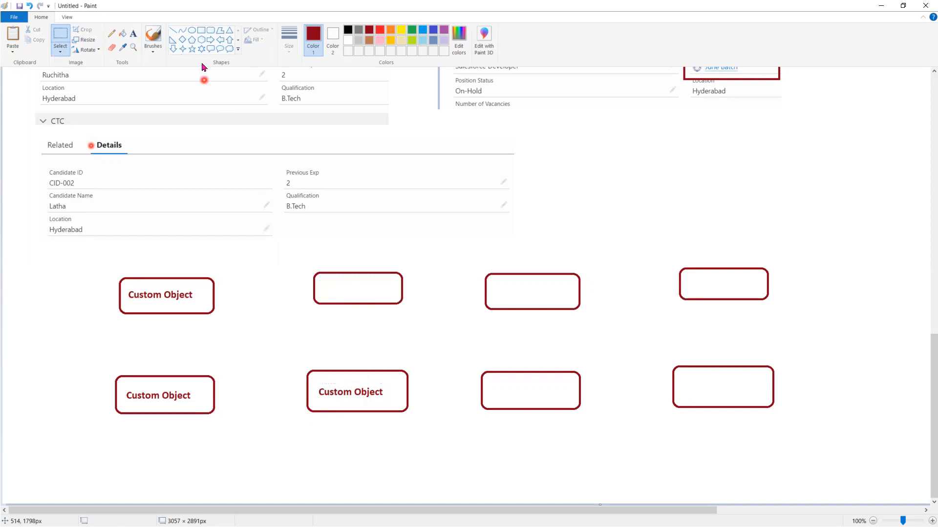
# - Label the second top box 'Standard Object' and copy that label
pyautogui.click(133, 33)
pyautogui.click(324, 281)
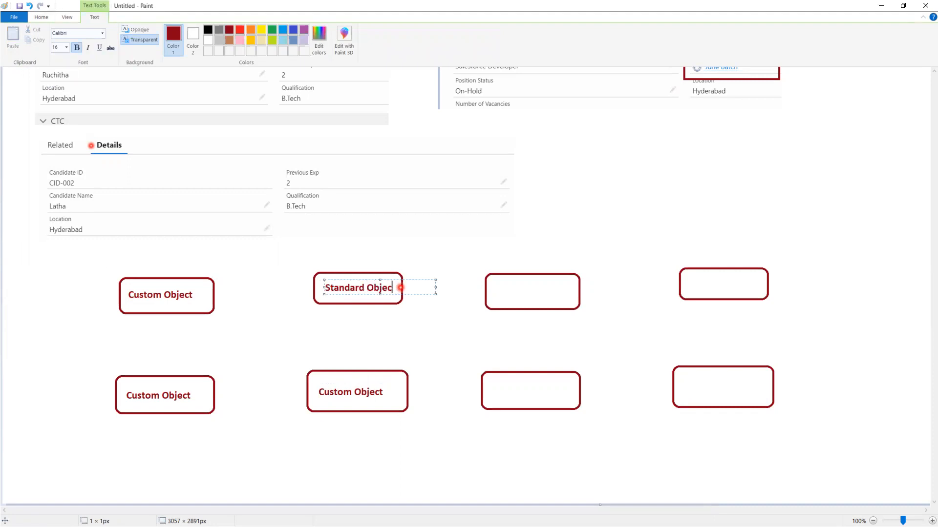
pyautogui.click(414, 314)
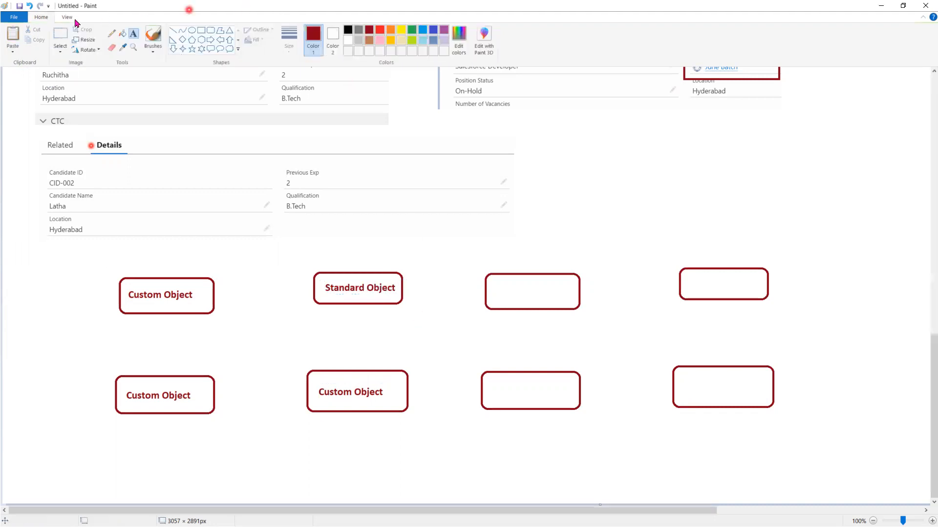
pyautogui.click(60, 39)
pyautogui.moveTo(321, 280); pyautogui.dragTo(398, 293)
pyautogui.hotkey('ctrl', 'c')
pyautogui.hotkey('ctrl', 'v')
# - Place 'Standard Object' labels in the bottom-right and top-right boxes
pyautogui.moveTo(66, 83); pyautogui.dragTo(540, 391)
pyautogui.hotkey('ctrl', 'v')
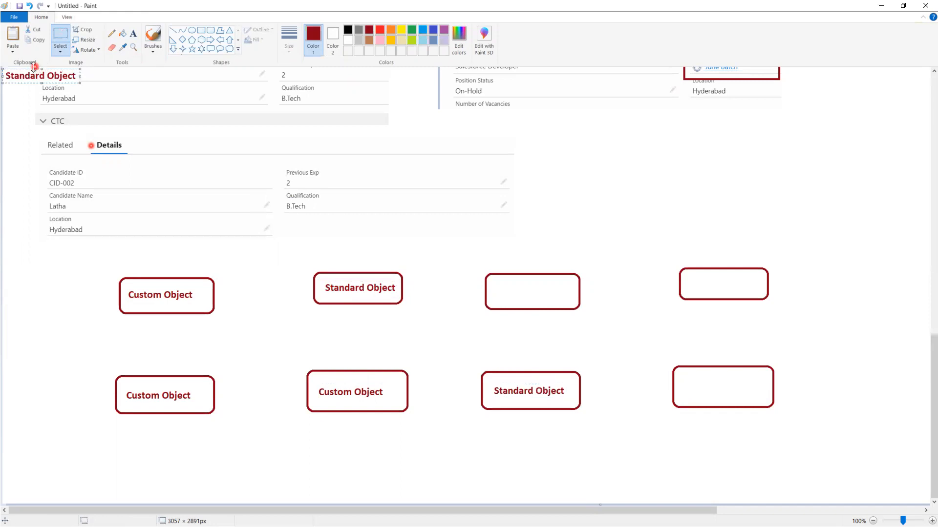
pyautogui.moveTo(41, 69); pyautogui.dragTo(45, 75)
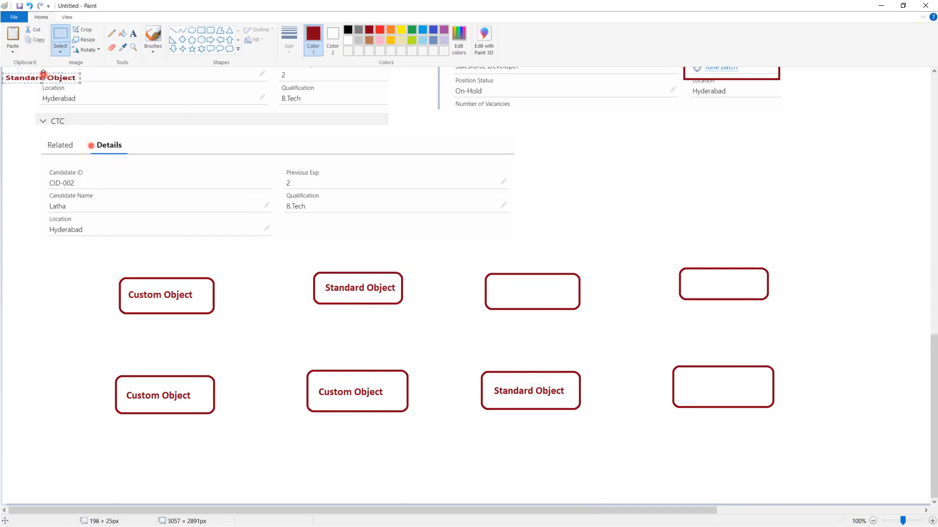
pyautogui.hotkey('ctrl', 'z')
pyautogui.hotkey('ctrl', 'v')
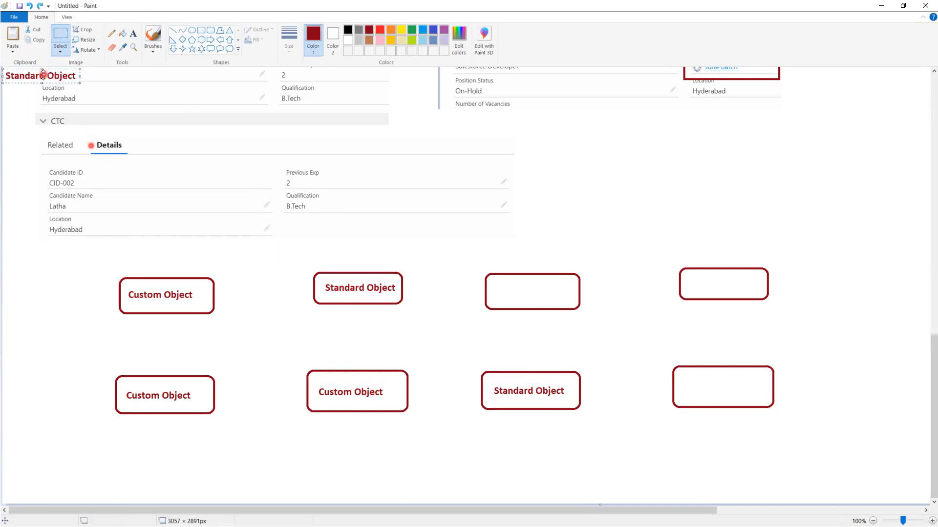
pyautogui.hotkey('ctrl', 'z')
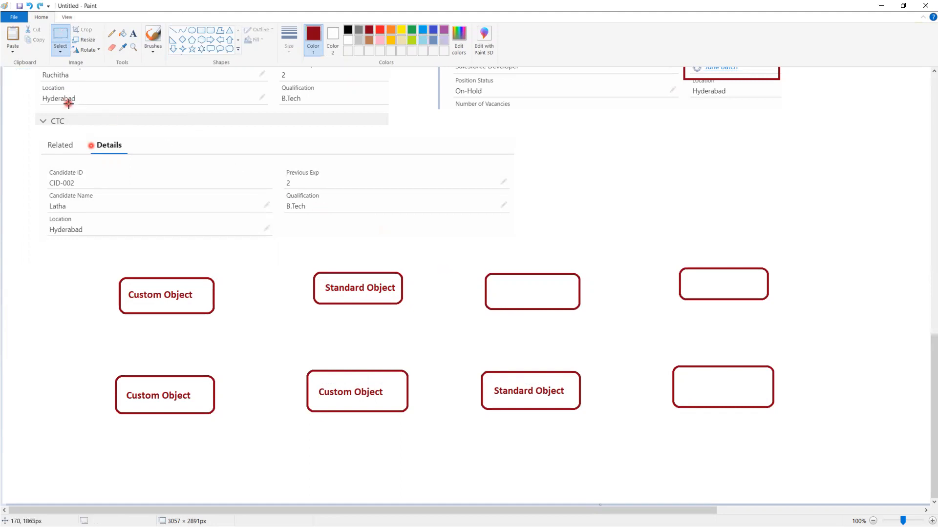
pyautogui.hotkey('ctrl', 'v')
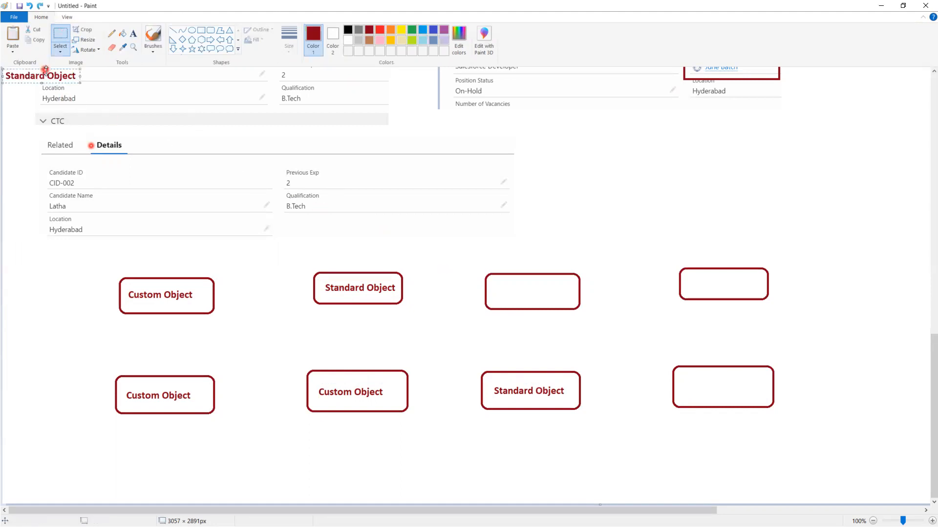
pyautogui.moveTo(75, 82); pyautogui.dragTo(737, 384)
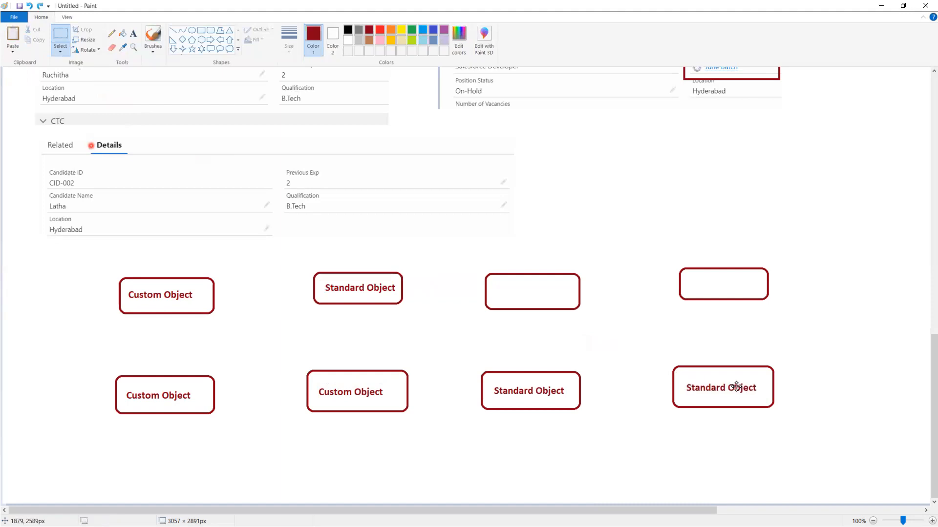
pyautogui.click(635, 326)
pyautogui.hotkey('ctrl', 'v')
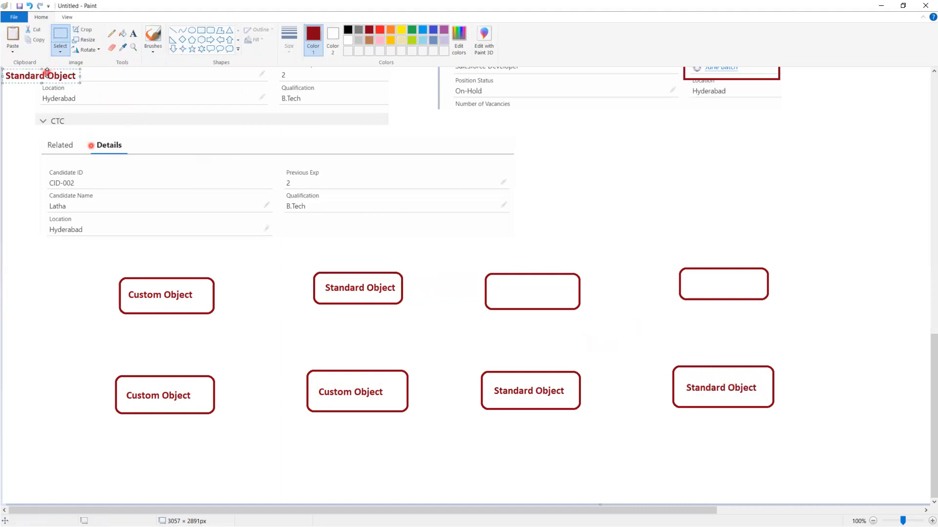
pyautogui.moveTo(57, 73); pyautogui.dragTo(737, 280)
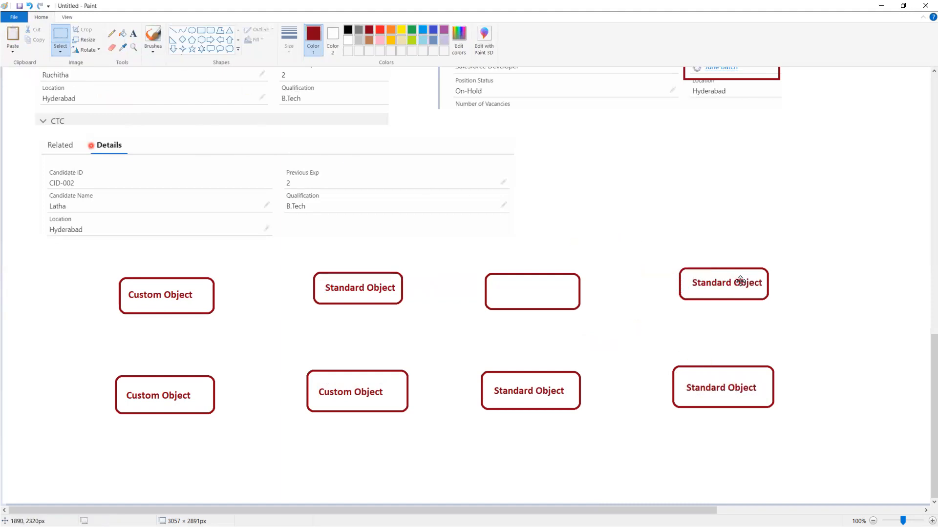
# - Copy a 'Custom Object' label into the empty third top box
pyautogui.moveTo(313, 385); pyautogui.dragTo(392, 401)
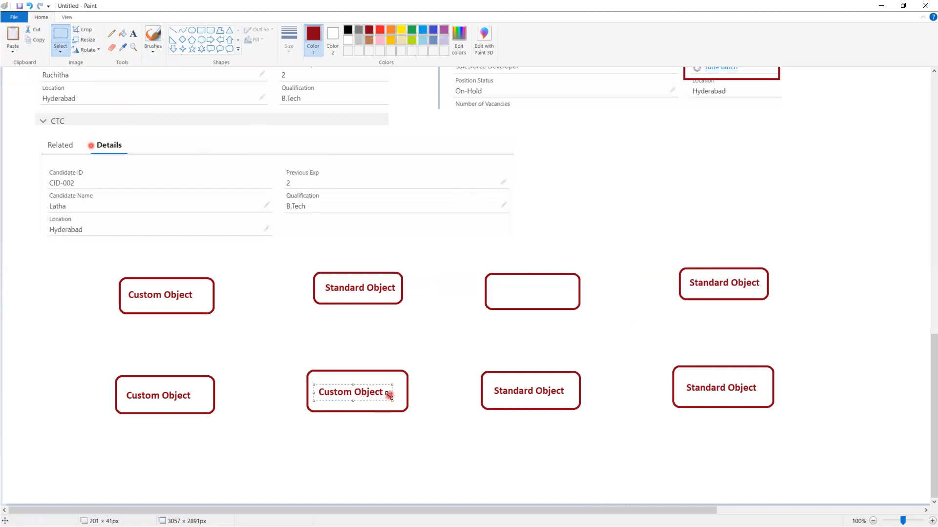
pyautogui.hotkey('ctrl', 'c')
pyautogui.hotkey('ctrl', 'v')
pyautogui.moveTo(57, 73); pyautogui.dragTo(543, 285)
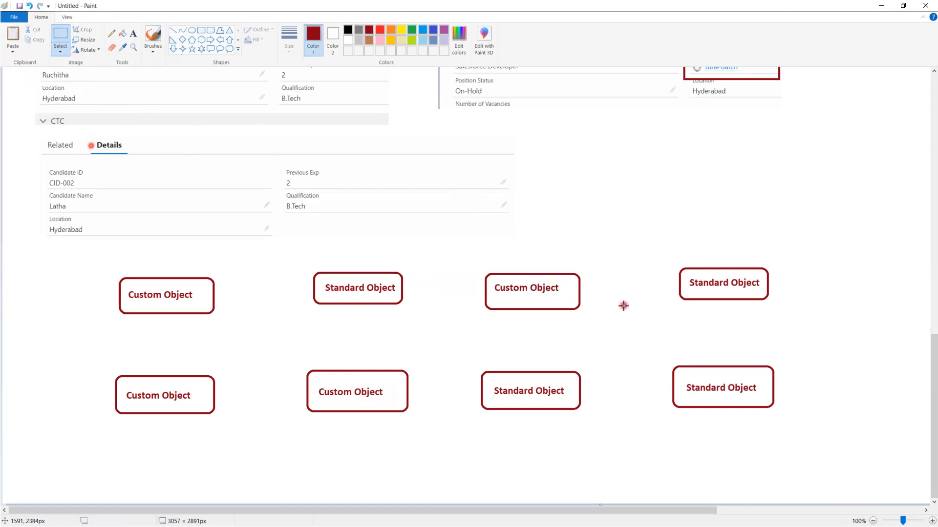
pyautogui.click(133, 34)
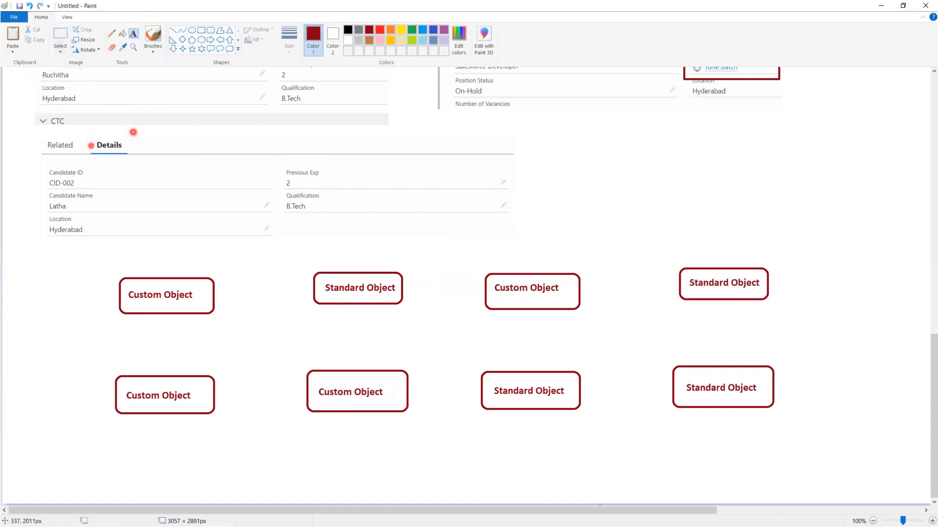
# - Write 'Parent' above the upper-left box and 'Child' below the lower-left box
pyautogui.click(110, 419)
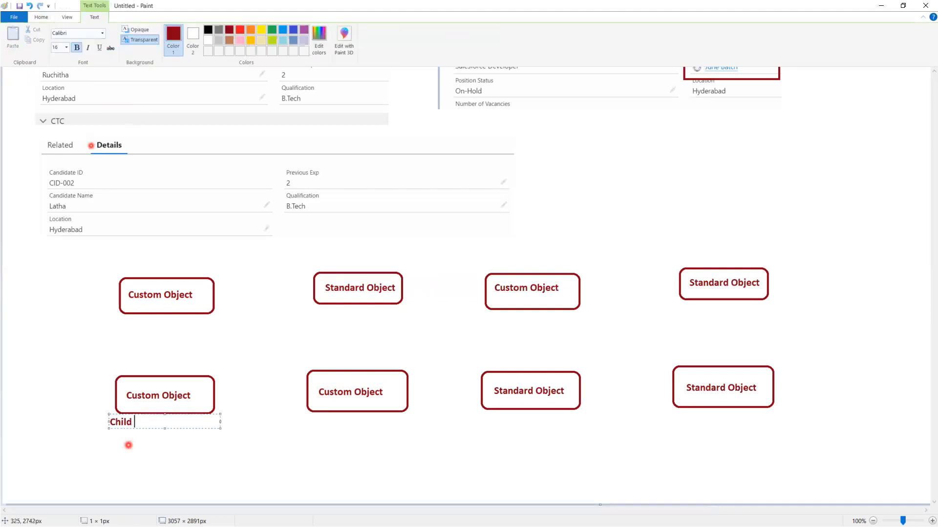
pyautogui.click(98, 265)
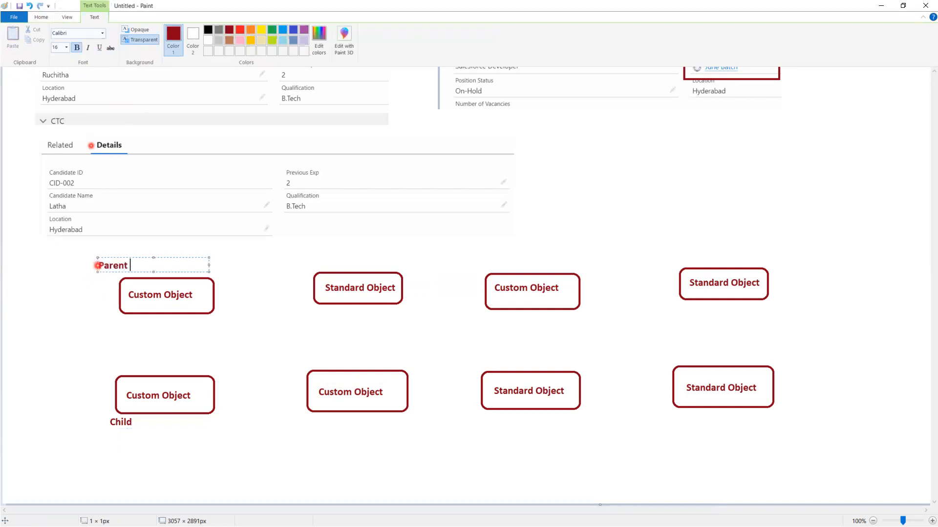
pyautogui.click(311, 422)
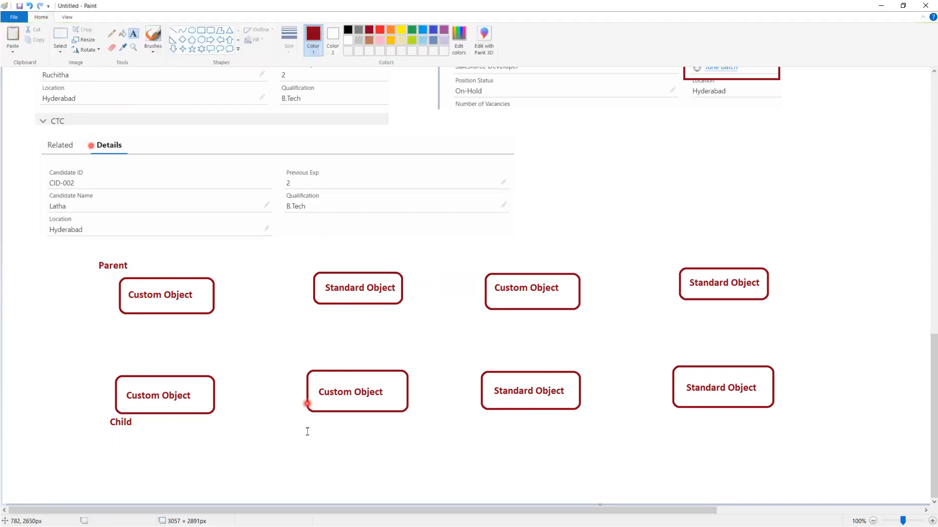
pyautogui.click(311, 423)
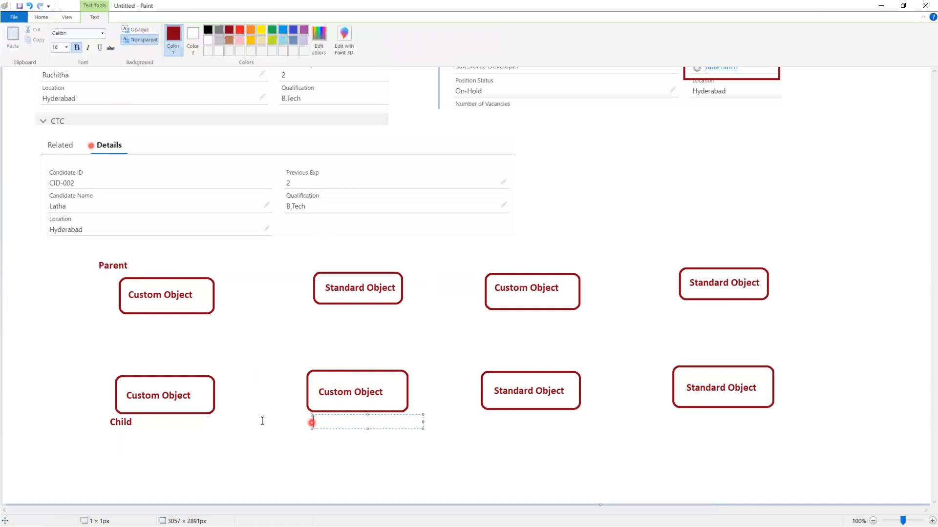
pyautogui.click(258, 324)
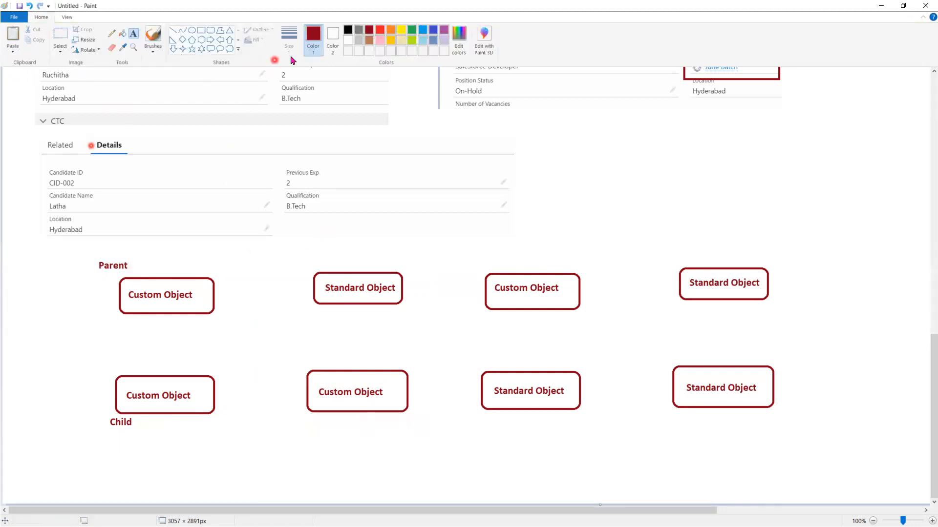
pyautogui.click(153, 37)
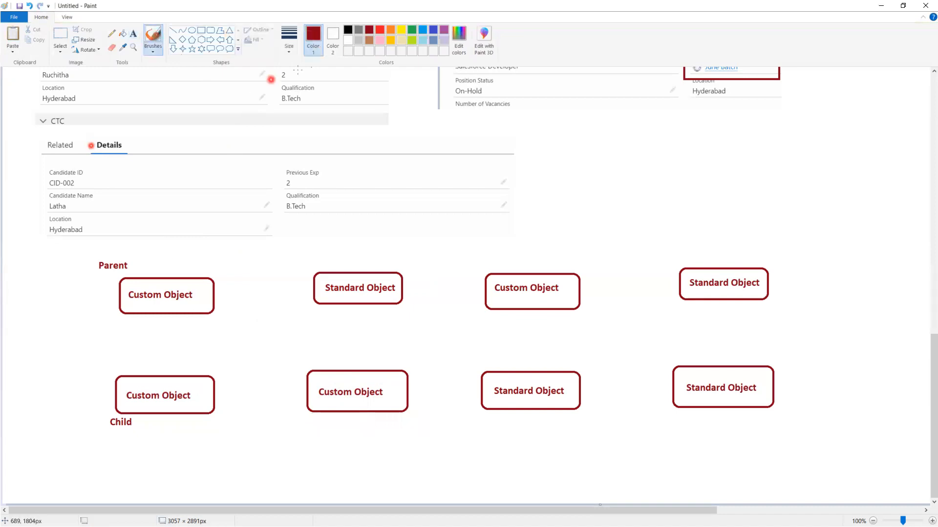
# - In black, draw M-D arrows for the left and middle child-to-parent pairings
pyautogui.click(348, 30)
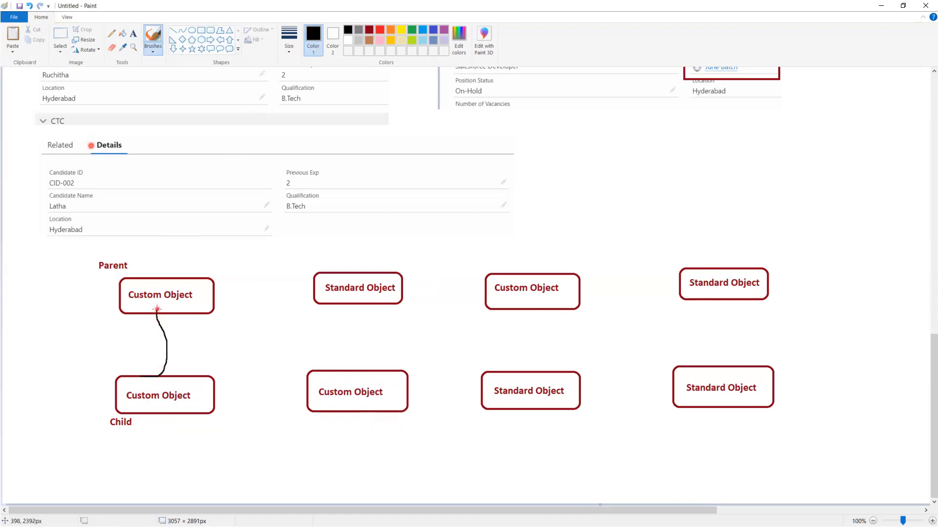
pyautogui.moveTo(107, 362)
pyautogui.mouseDown()
pyautogui.moveTo(125, 334)
pyautogui.moveTo(131, 346)
pyautogui.moveTo(154, 349)
pyautogui.mouseUp()
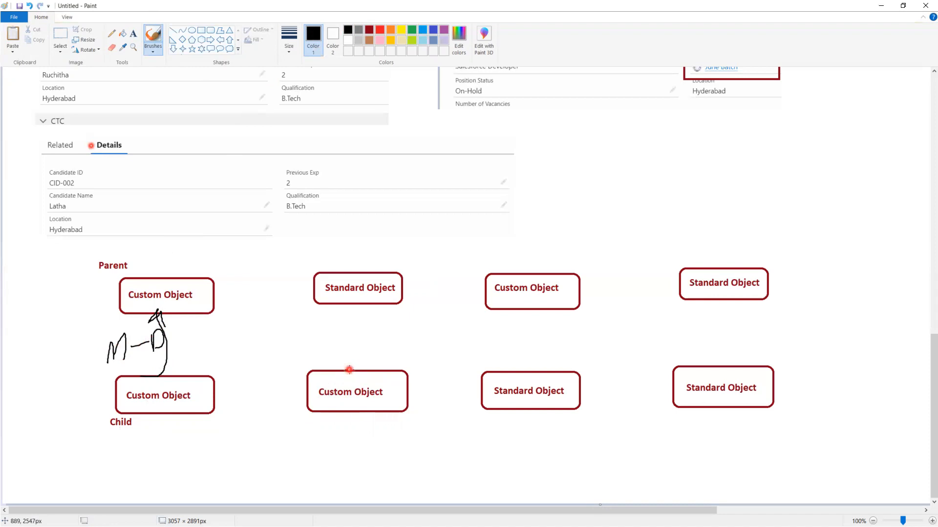
pyautogui.moveTo(349, 371)
pyautogui.mouseDown()
pyautogui.moveTo(361, 332)
pyautogui.moveTo(343, 323)
pyautogui.moveTo(370, 316)
pyautogui.mouseUp()
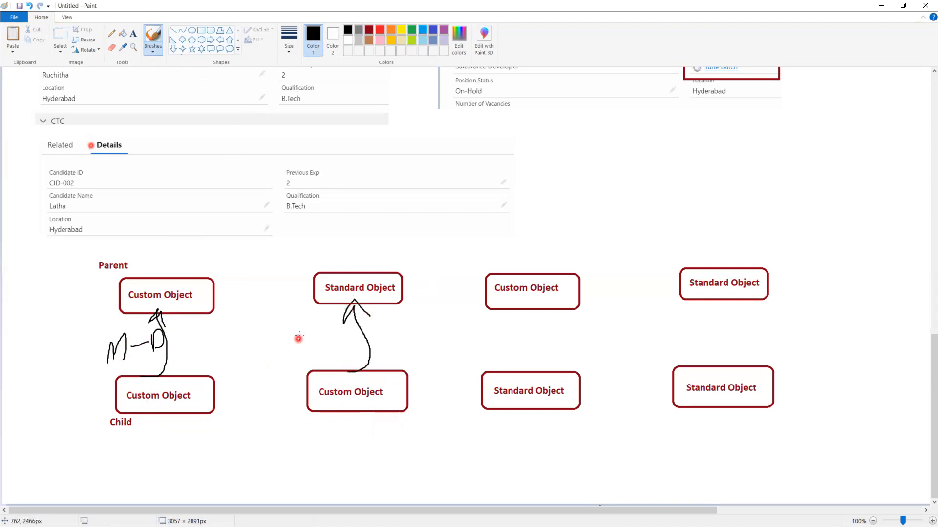
pyautogui.moveTo(300, 337)
pyautogui.mouseDown()
pyautogui.moveTo(314, 320)
pyautogui.moveTo(315, 349)
pyautogui.moveTo(337, 336)
pyautogui.mouseUp()
pyautogui.moveTo(340, 331); pyautogui.dragTo(343, 349)
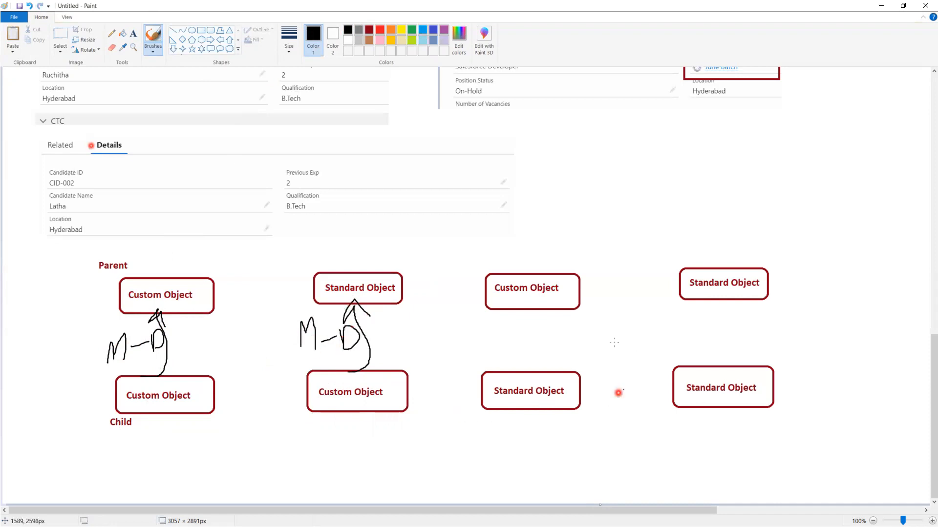
# - Circle the lower-right Standard Object boxes and cross out the Standard-Object-as-child pairings
pyautogui.moveTo(465, 363)
pyautogui.mouseDown()
pyautogui.moveTo(545, 440)
pyautogui.moveTo(808, 362)
pyautogui.moveTo(456, 360)
pyautogui.mouseUp()
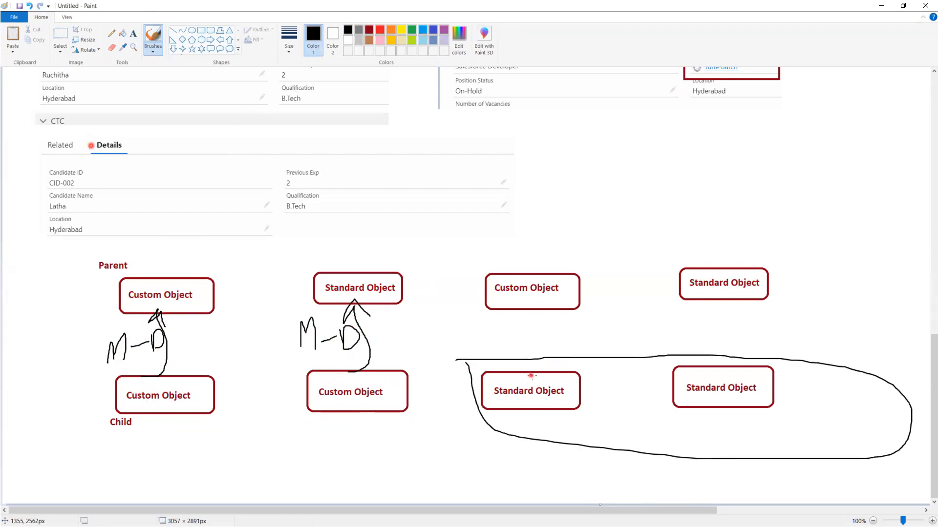
pyautogui.moveTo(520, 321); pyautogui.dragTo(566, 371)
pyautogui.moveTo(564, 319); pyautogui.dragTo(520, 372)
pyautogui.moveTo(698, 312); pyautogui.dragTo(750, 354)
pyautogui.moveTo(736, 321); pyautogui.dragTo(694, 364)
pyautogui.moveTo(603, 348)
pyautogui.mouseDown()
pyautogui.moveTo(608, 323)
pyautogui.moveTo(625, 321)
pyautogui.moveTo(626, 345)
pyautogui.moveTo(661, 323)
pyautogui.moveTo(667, 351)
pyautogui.mouseUp()
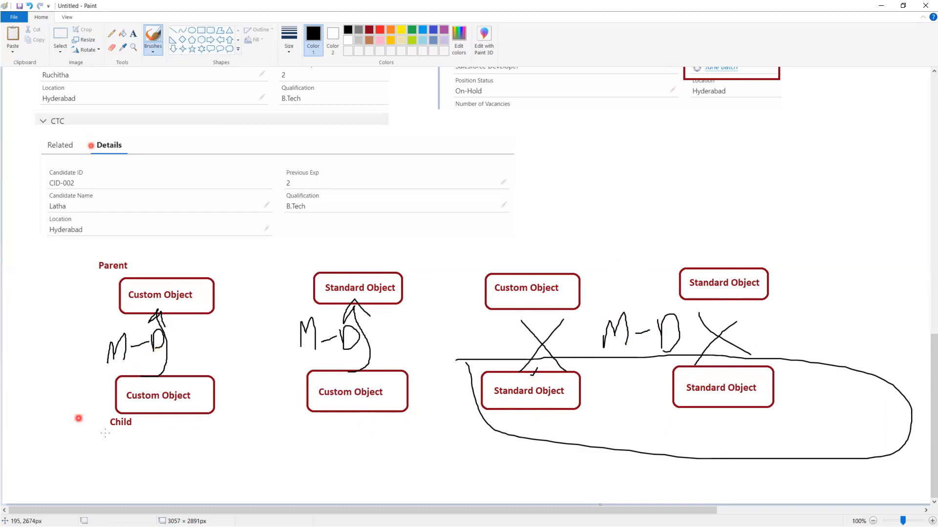
pyautogui.hotkey('alt', 'Tab')
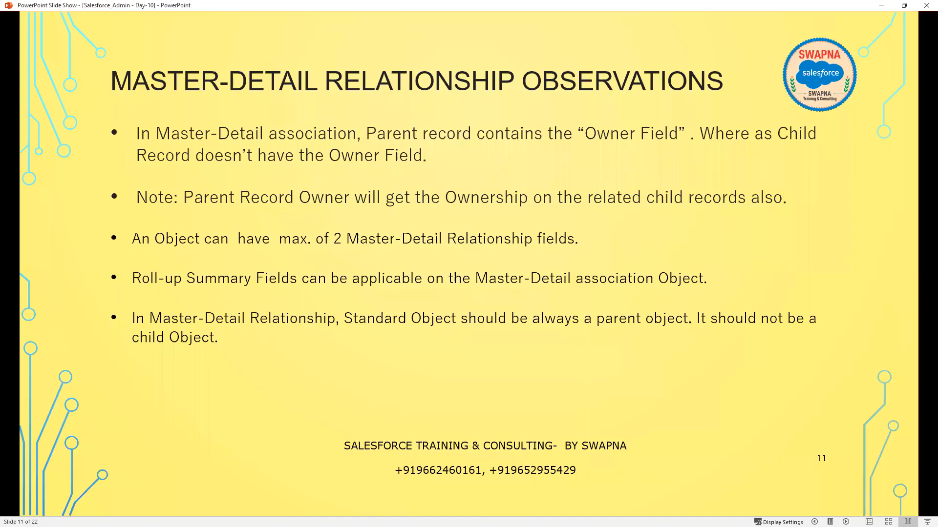
# - Advance the slide show to slide 12, Use Case, revealing its Step1 bullet
pyautogui.hotkey('alt', 'Tab')
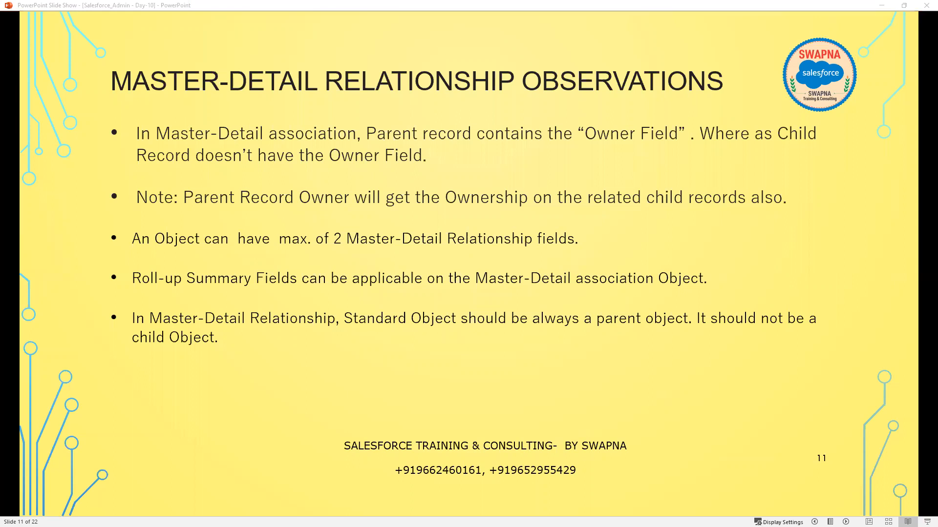
pyautogui.click(233, 352)
pyautogui.click(233, 352)
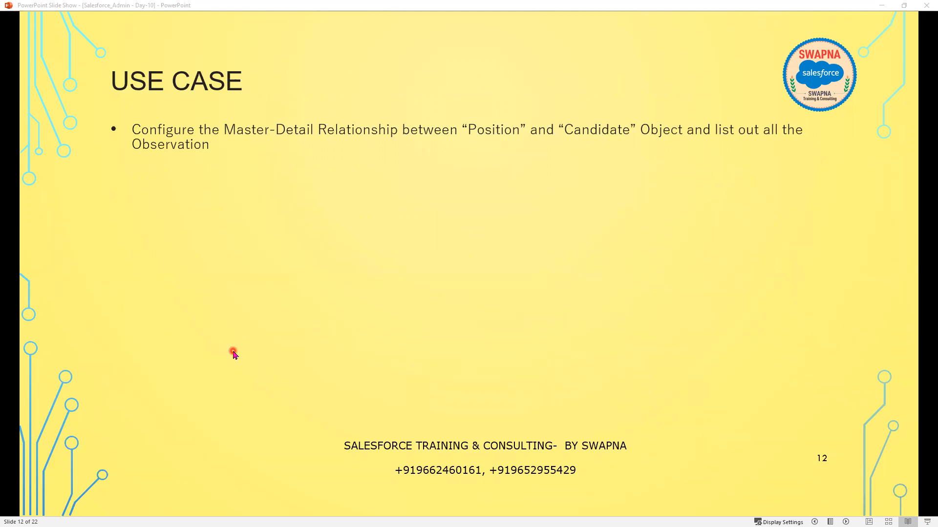
pyautogui.click(233, 352)
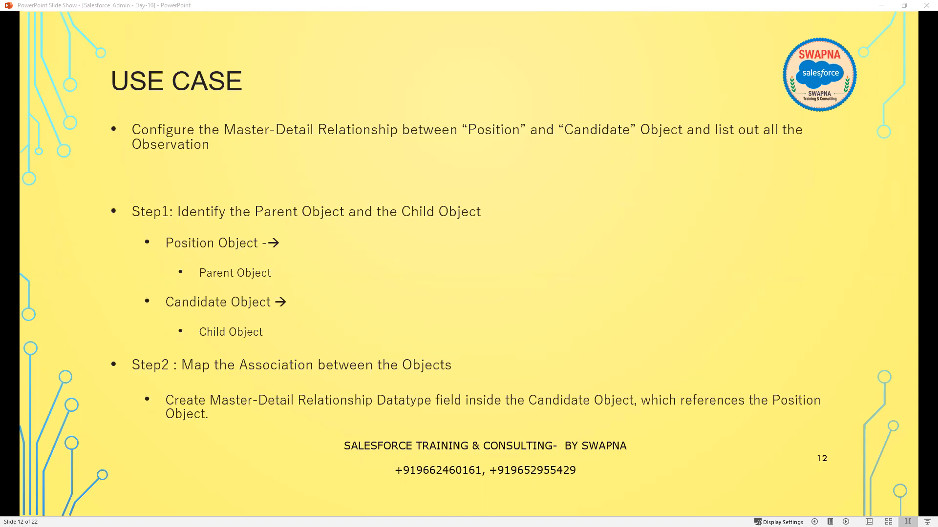
pyautogui.scroll(9, 351, 423)
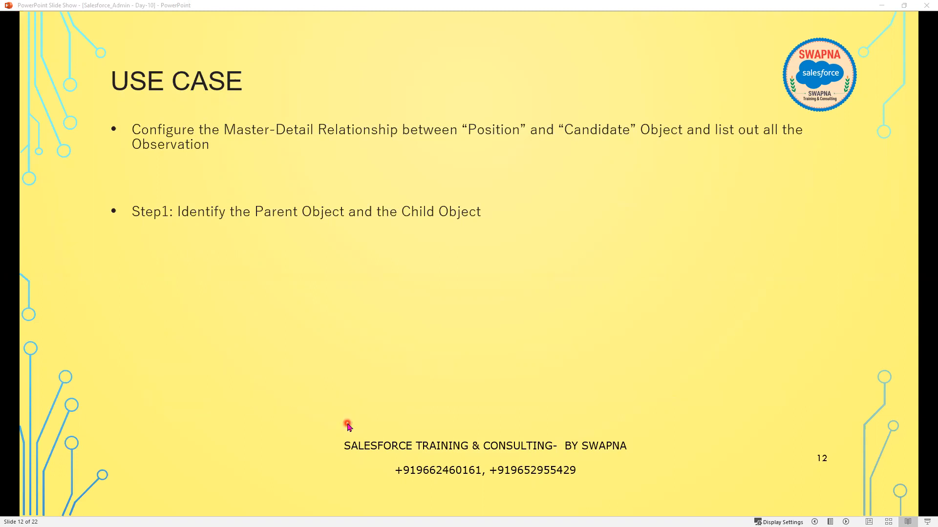